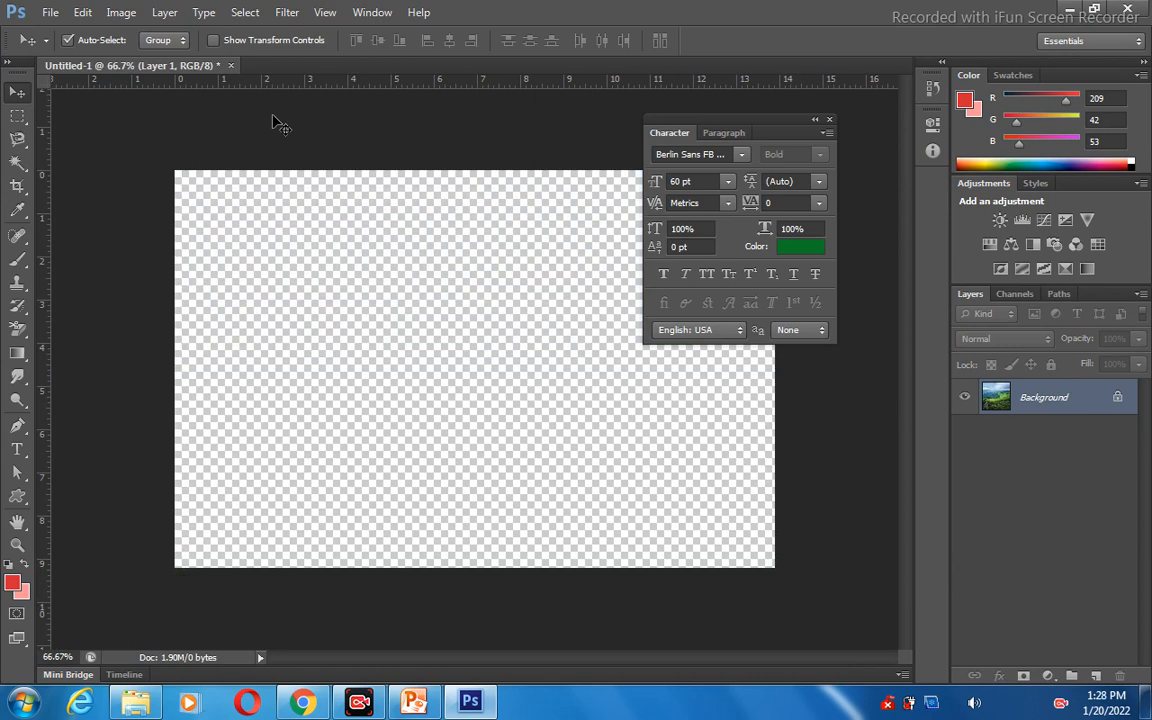
Close the open document without saving and create a new 1000 × 663 pixel RGB document with a white background.
{"action": "left_click", "coordinate": [230, 66]}
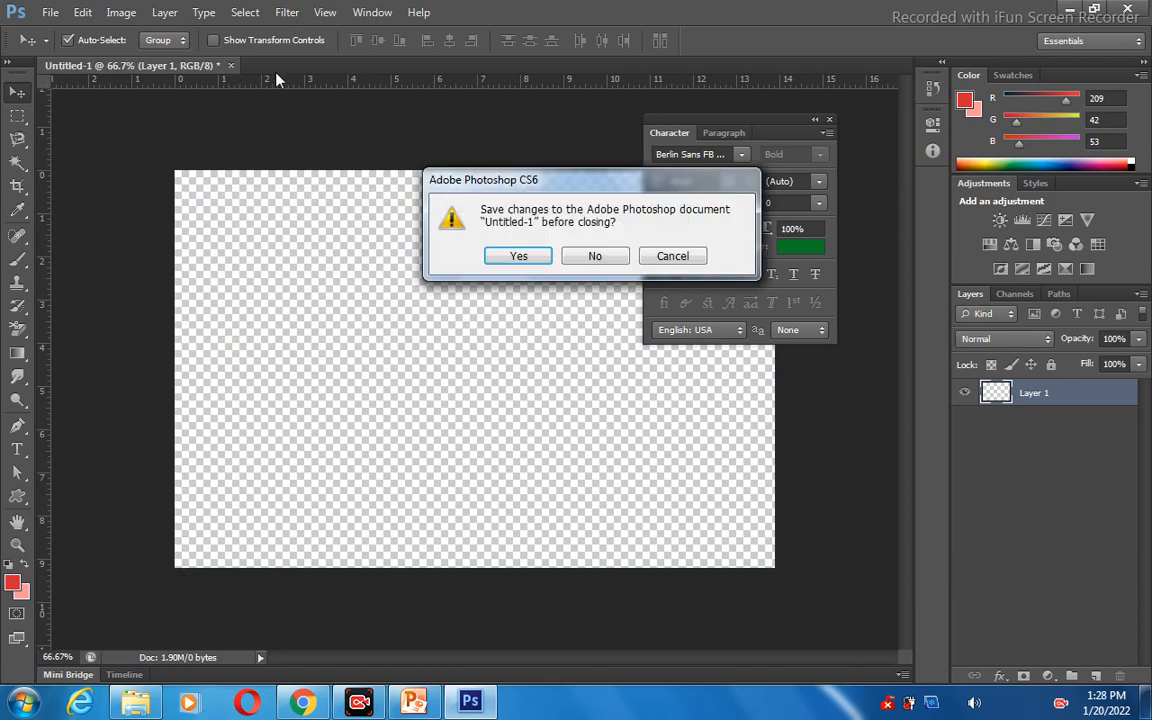
{"action": "left_click", "coordinate": [591, 262]}
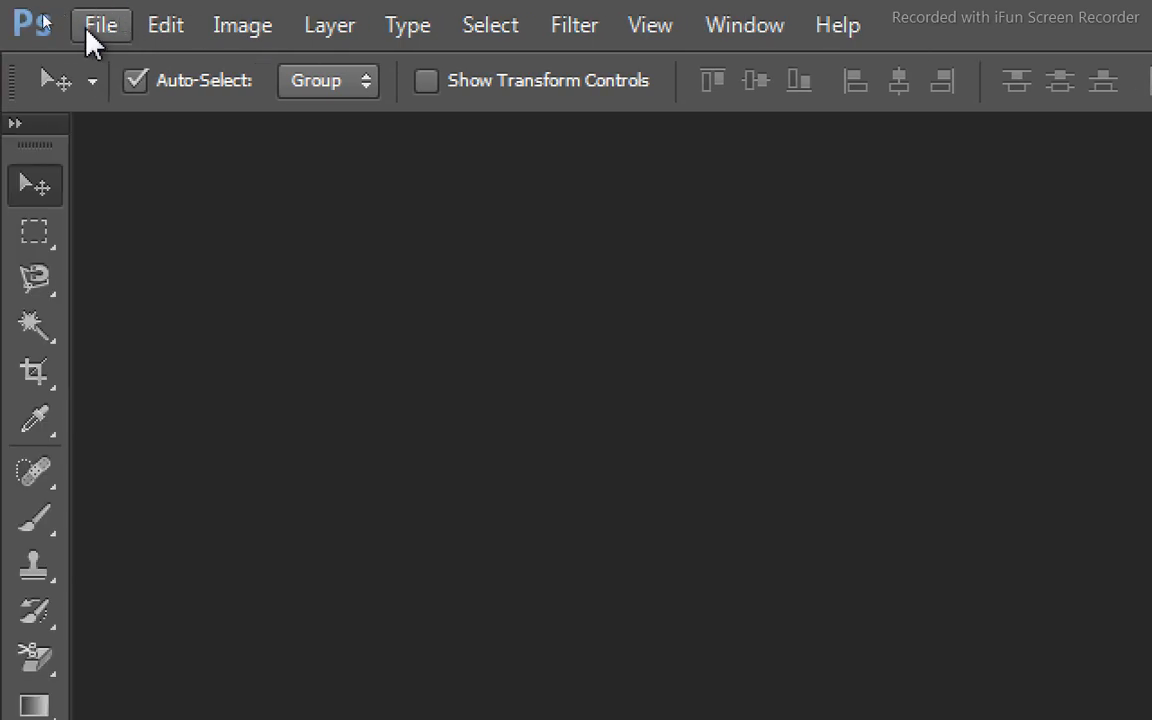
{"action": "left_click", "coordinate": [88, 30]}
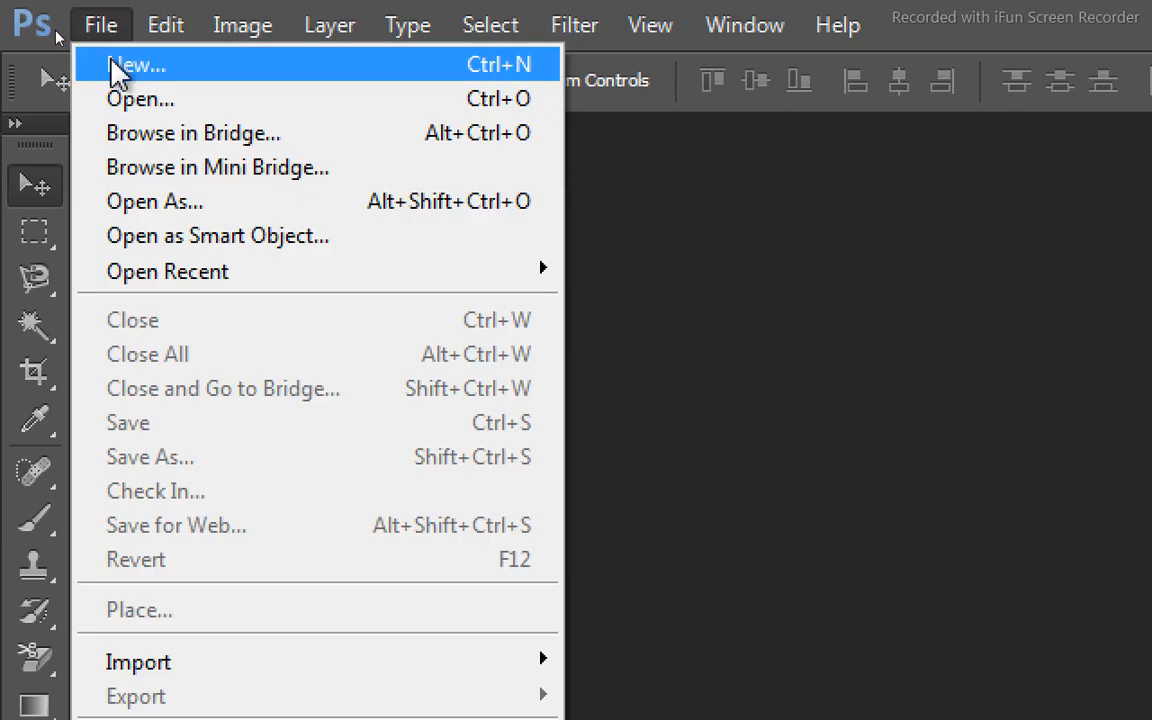
{"action": "left_click", "coordinate": [528, 70]}
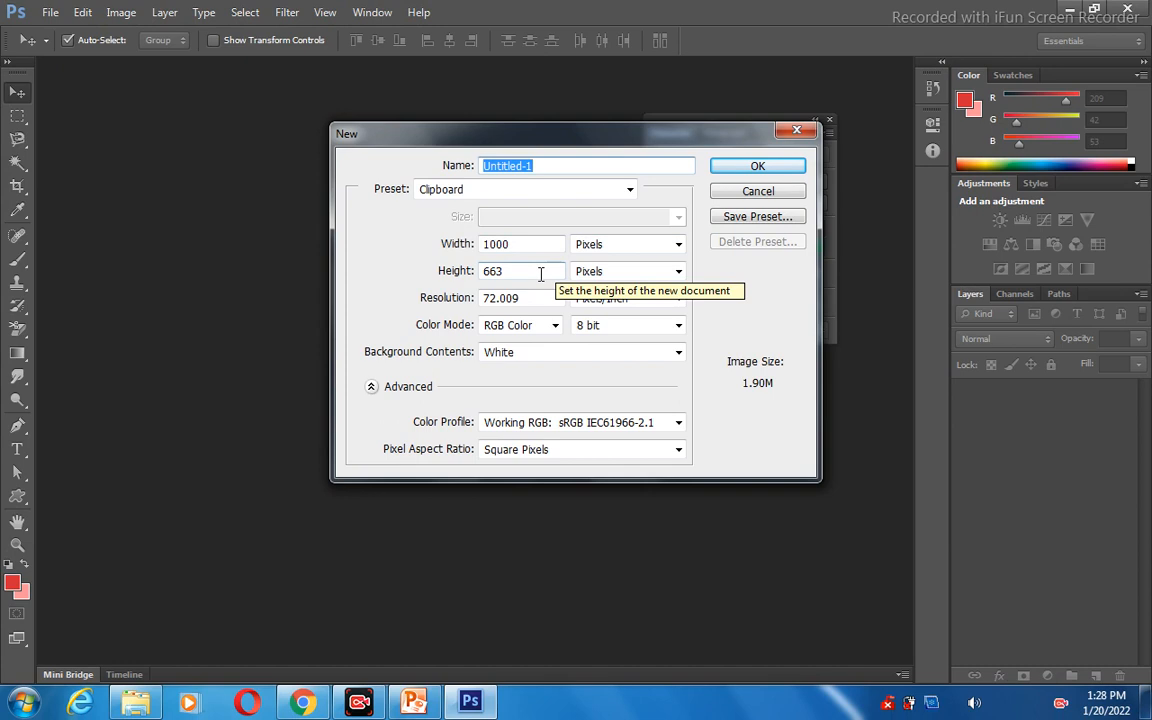
{"action": "left_click", "coordinate": [724, 170]}
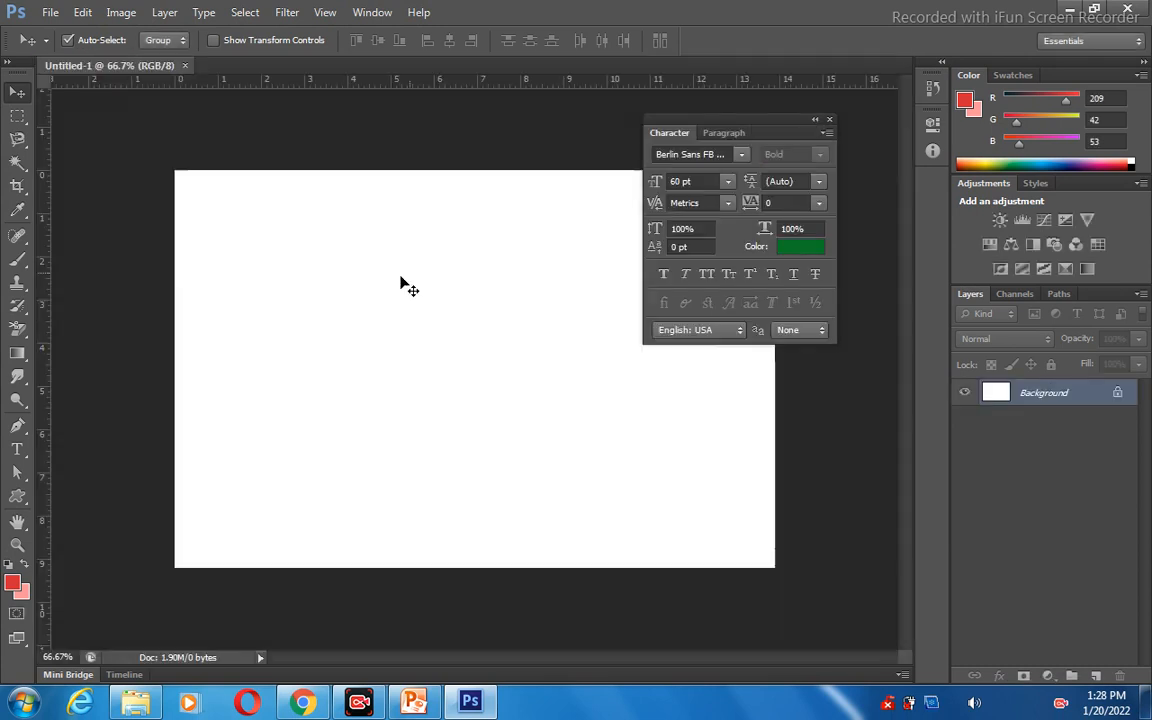
Close the Character panel and add a line of horizontal text with the person's title and name in capitals on the canvas.
{"action": "left_click", "coordinate": [829, 119]}
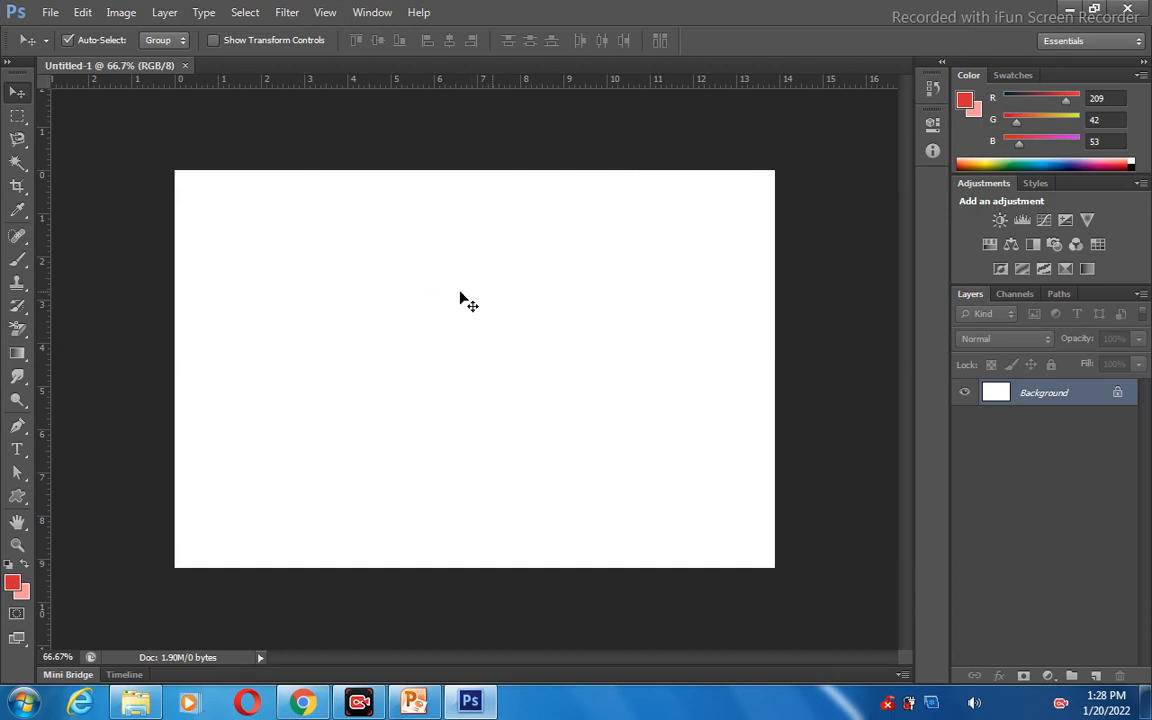
{"action": "left_click", "coordinate": [18, 449]}
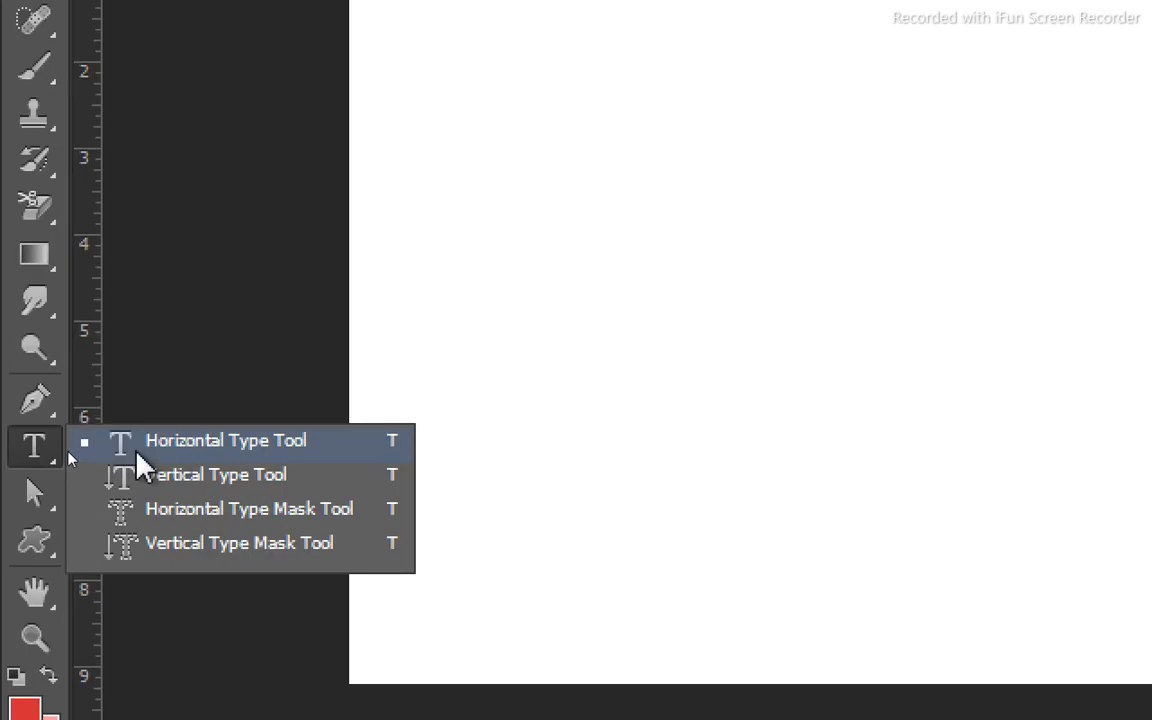
{"action": "left_click", "coordinate": [203, 453]}
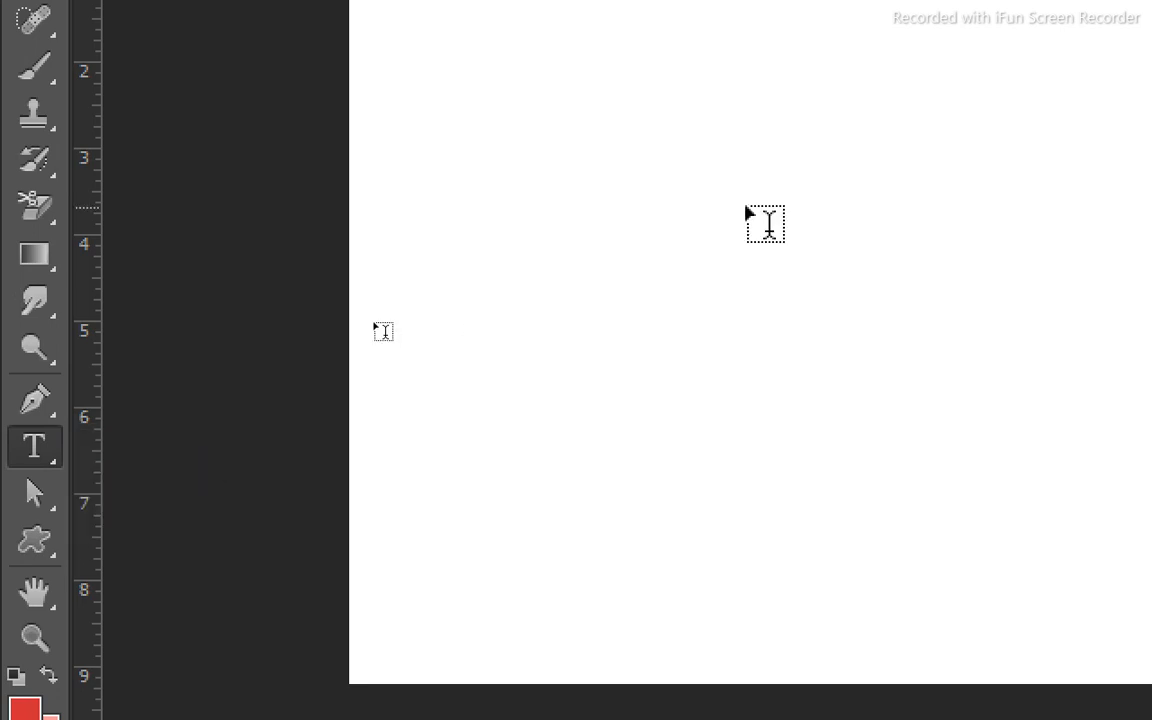
{"action": "left_click", "coordinate": [601, 241]}
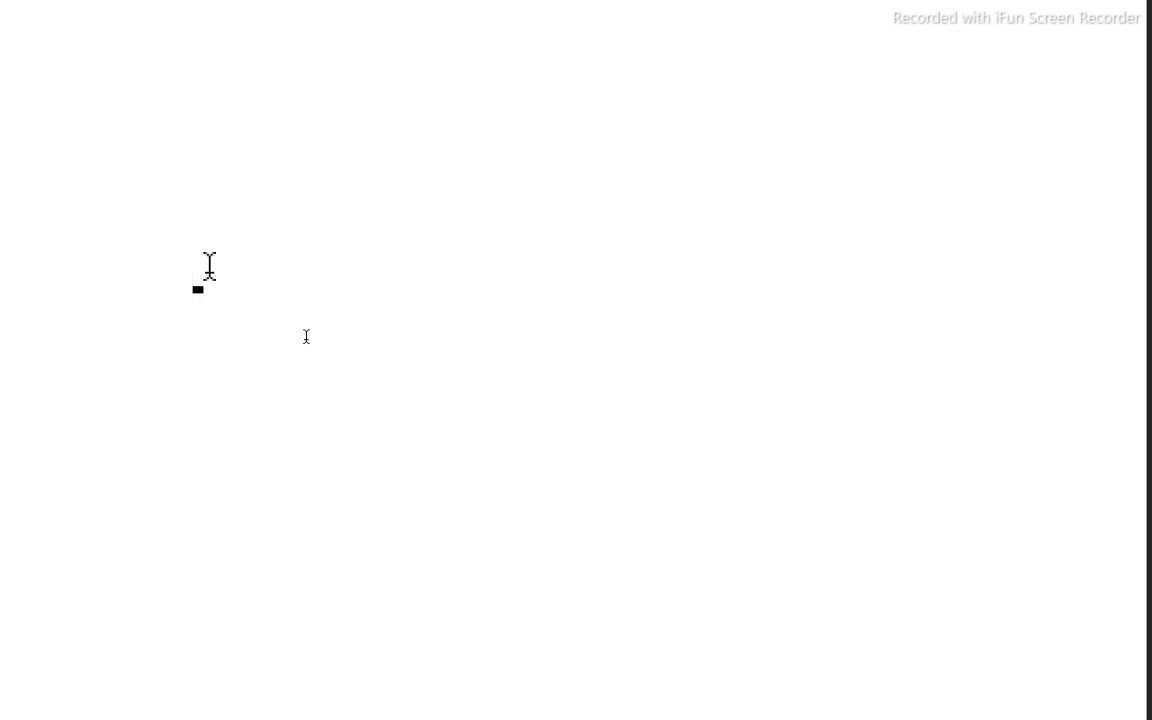
{"action": "type", "text": "SI"}
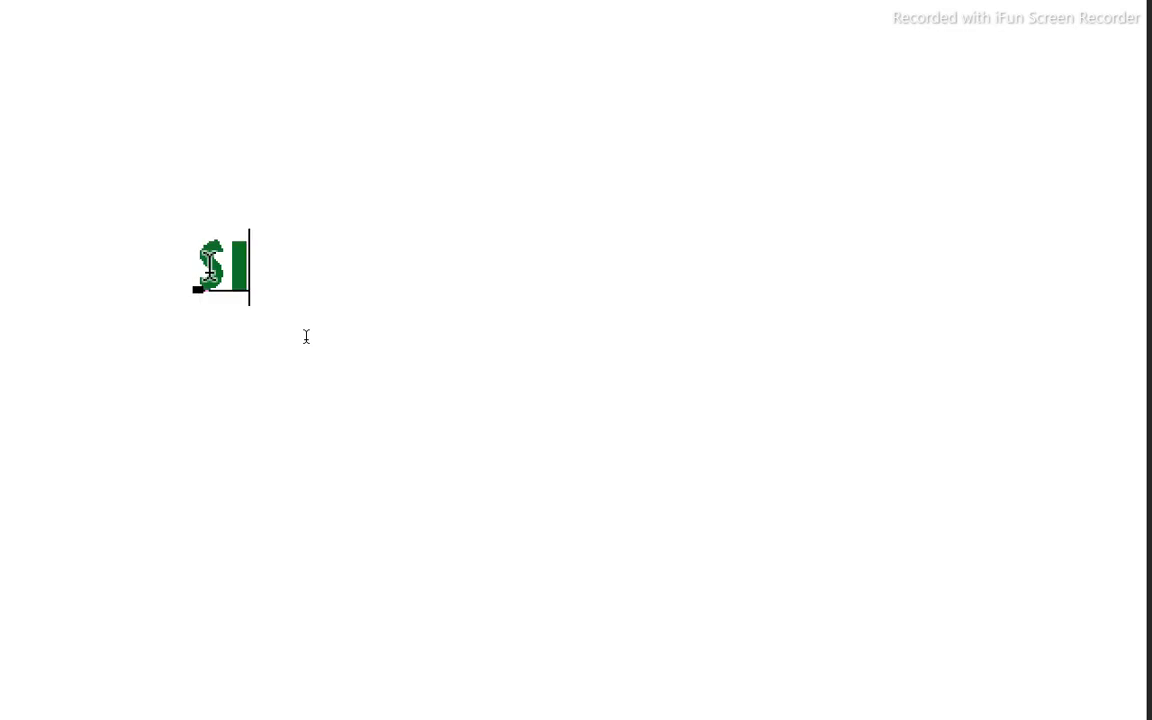
{"action": "type", "text": "R JAM"}
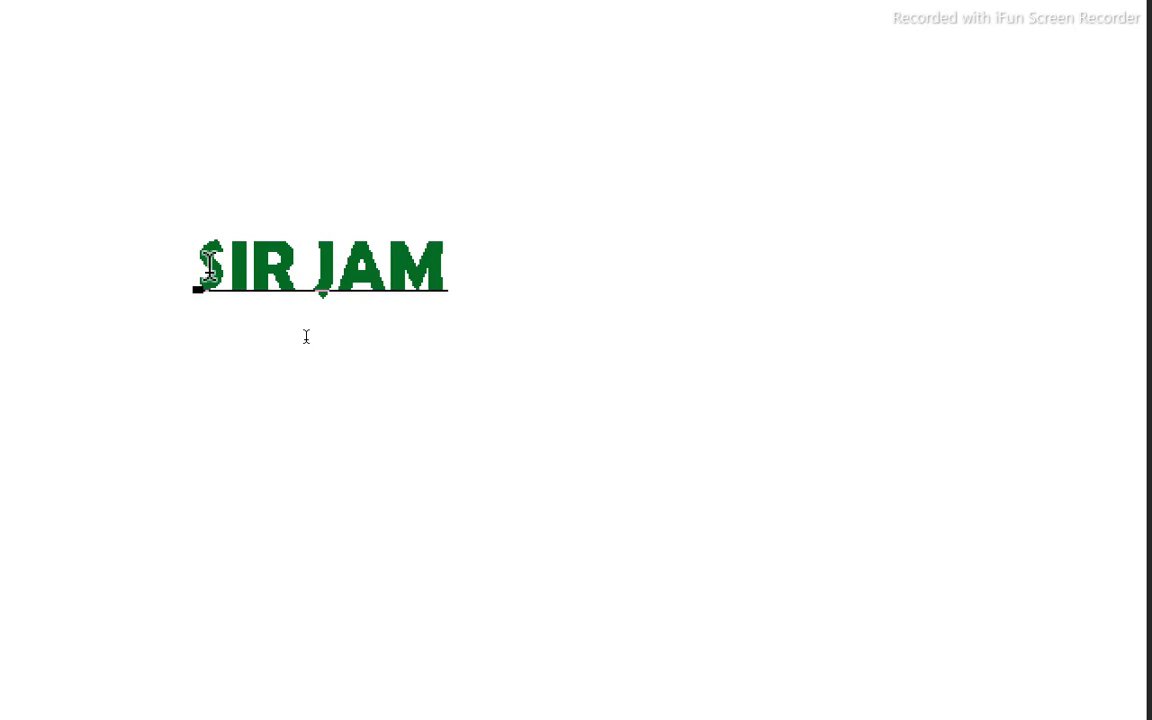
{"action": "type", "text": "SHED"}
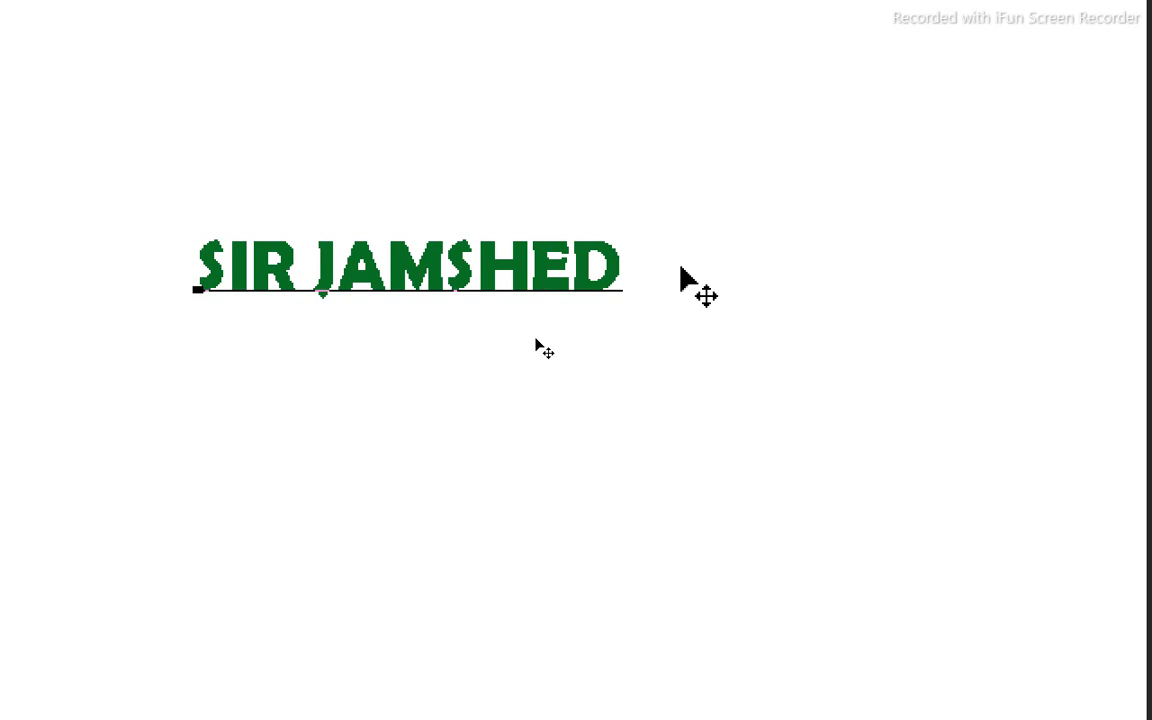
Select the whole text line and switch its orientation to vertical and back to horizontal.
{"action": "left_click_drag", "start_coordinate": [614, 265], "coordinate": [88, 208]}
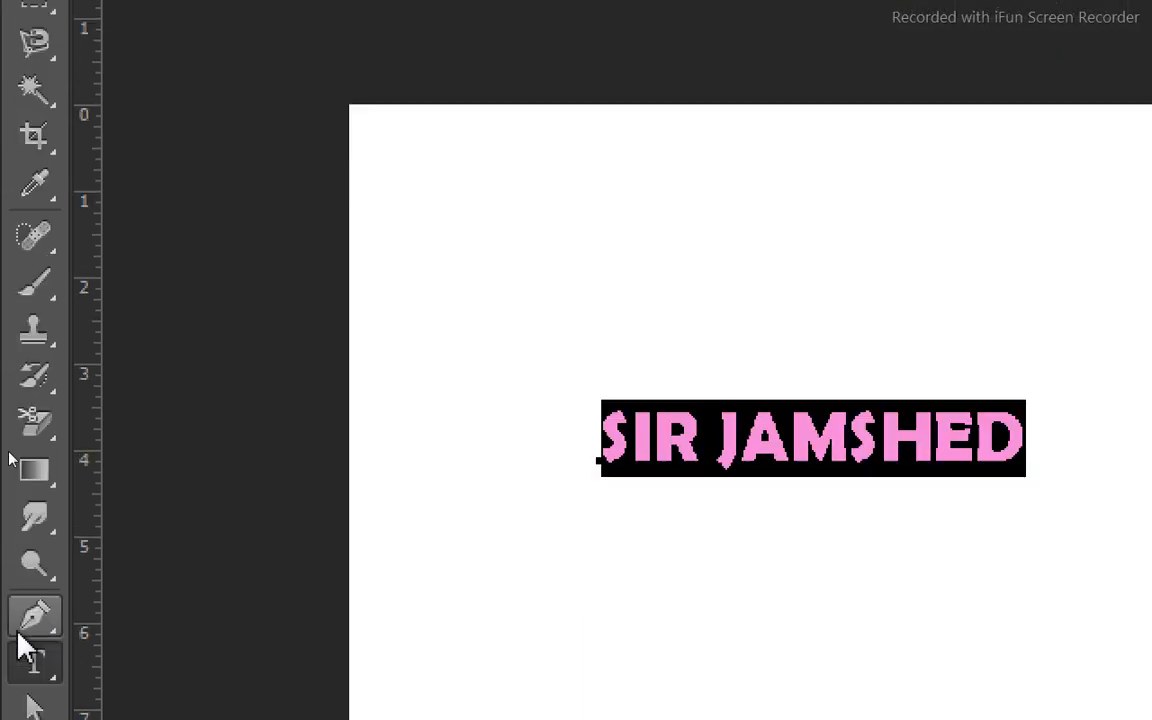
{"action": "left_click", "coordinate": [32, 665]}
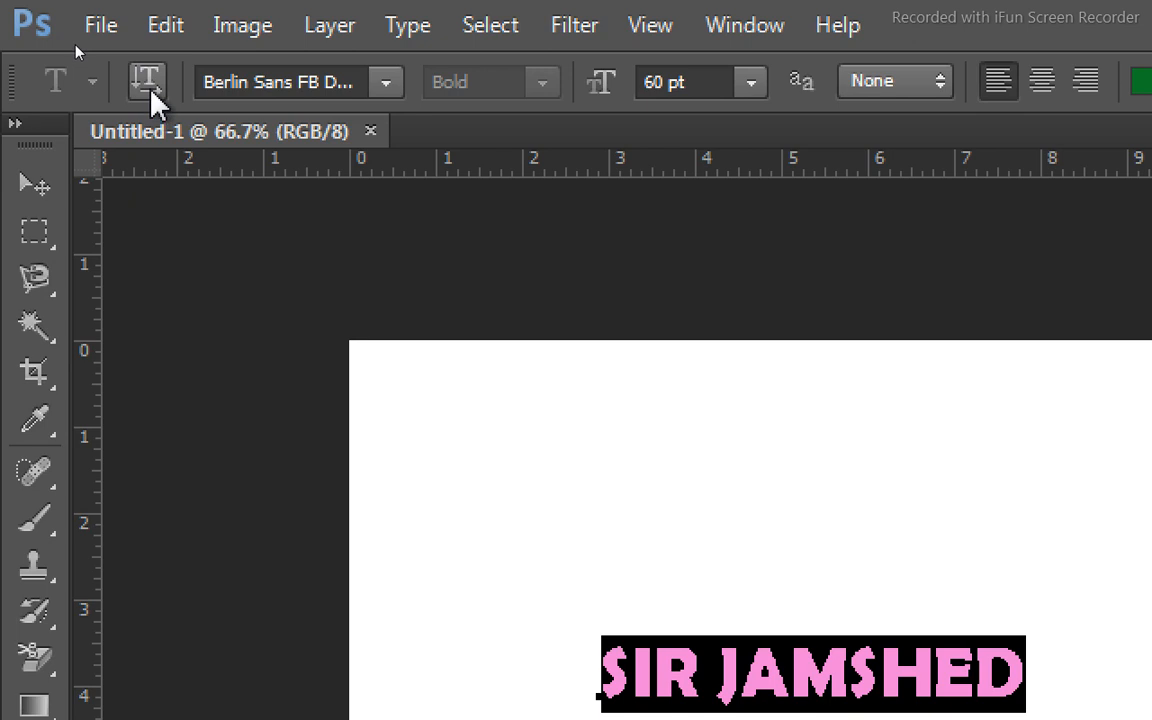
{"action": "left_click", "coordinate": [148, 82]}
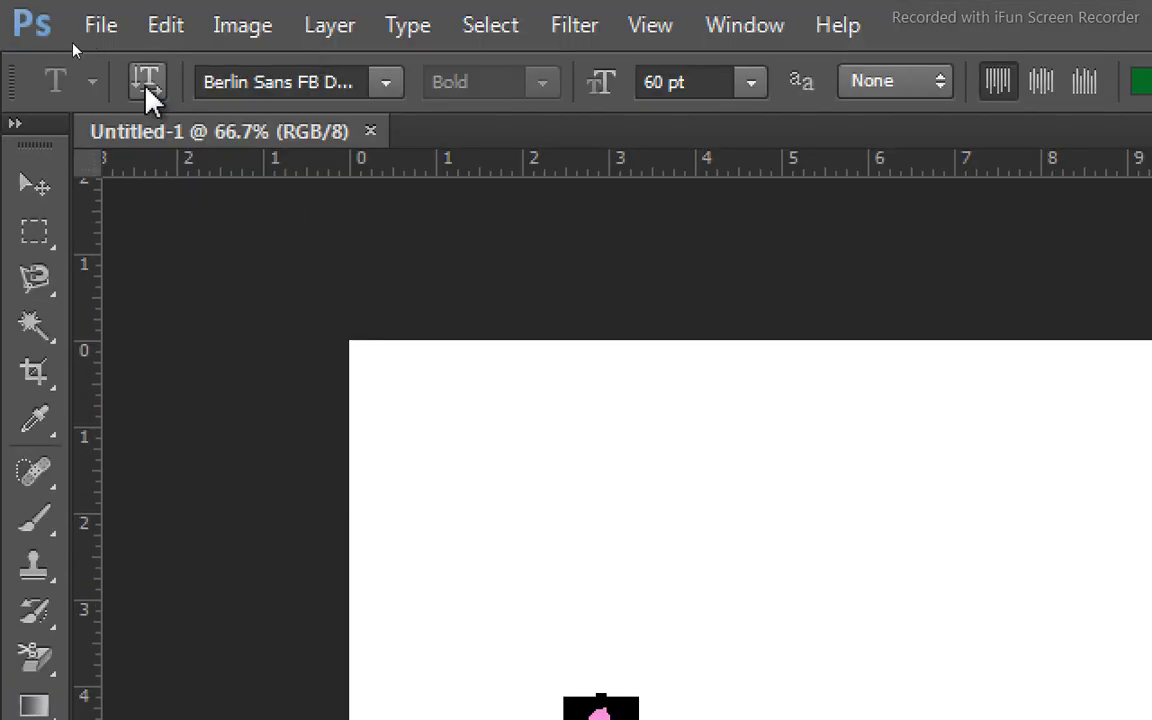
{"action": "left_click", "coordinate": [146, 88]}
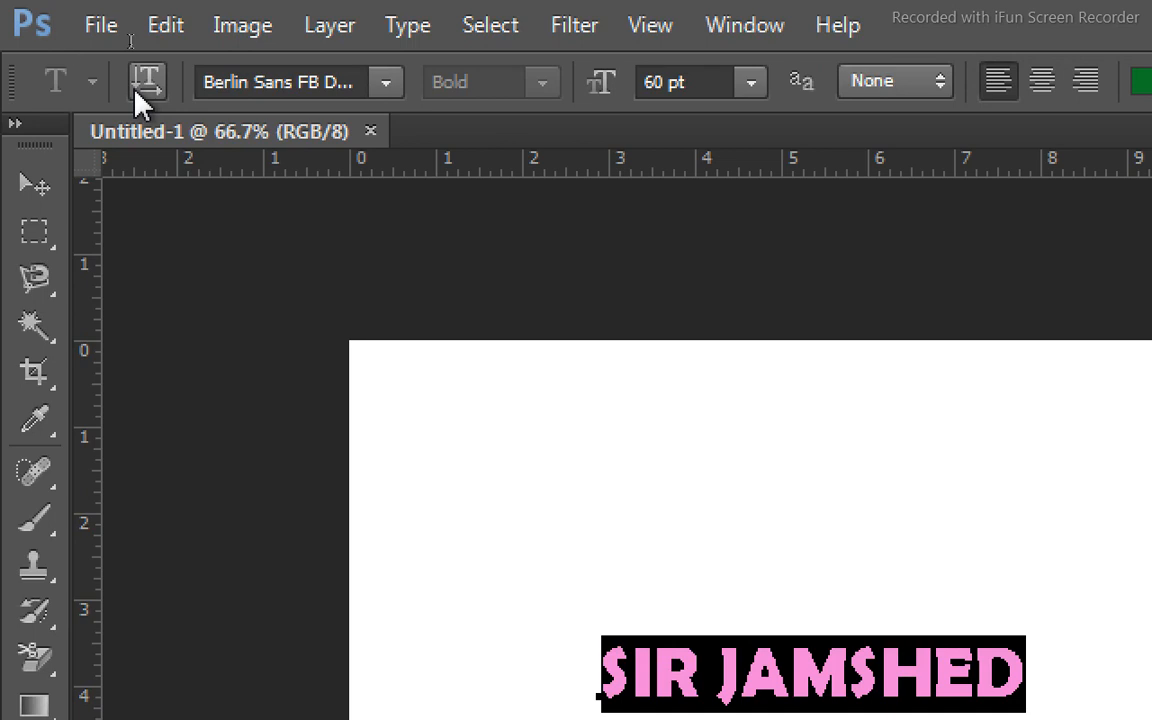
Try the Brush Script Std font on the selected text, and settle on Calibri.
{"action": "left_click", "coordinate": [386, 85]}
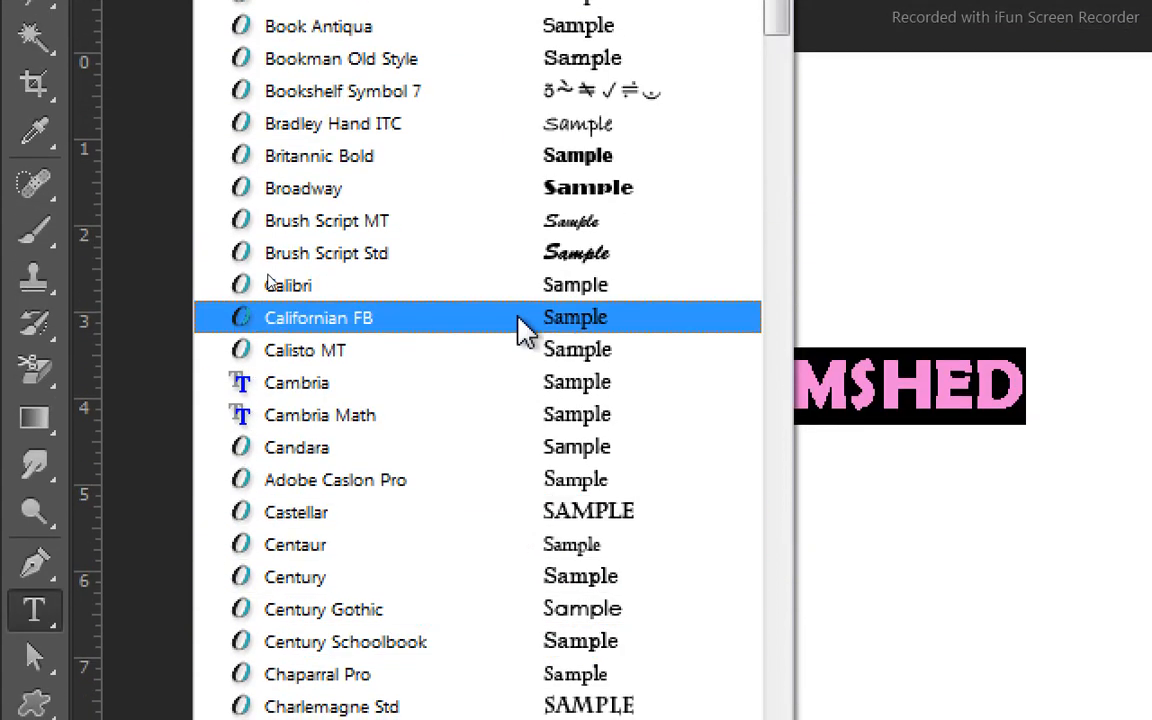
{"action": "left_click", "coordinate": [540, 265]}
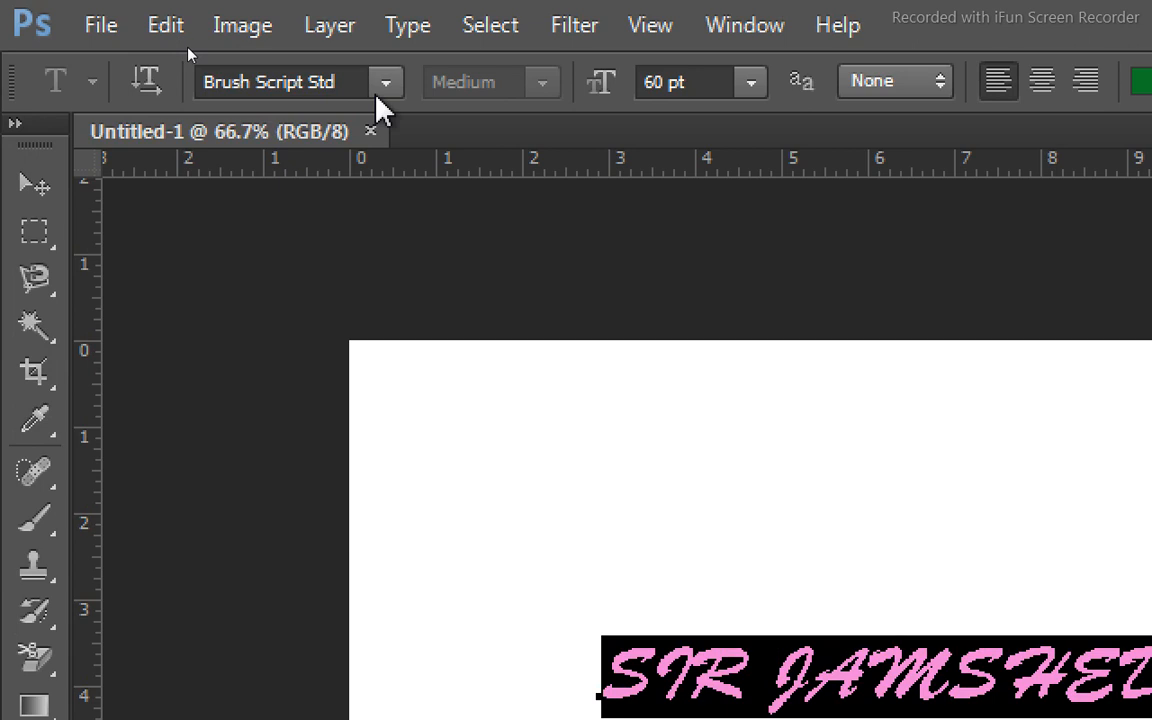
{"action": "left_click", "coordinate": [385, 82]}
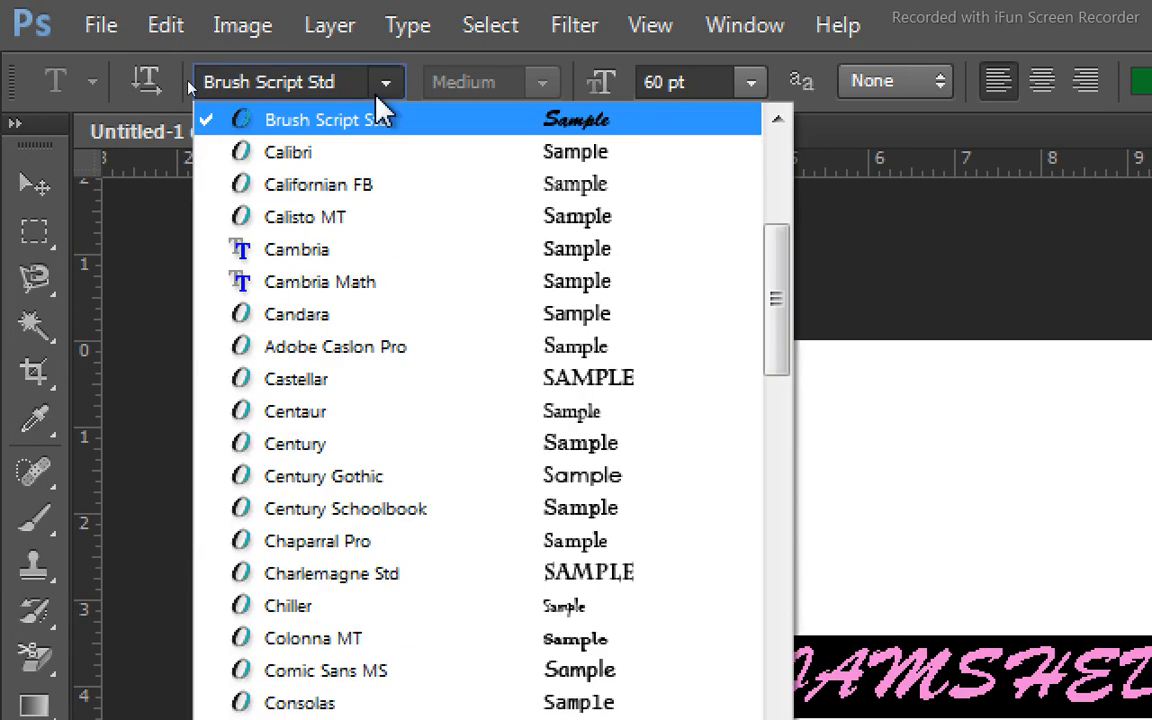
{"action": "left_click", "coordinate": [378, 156]}
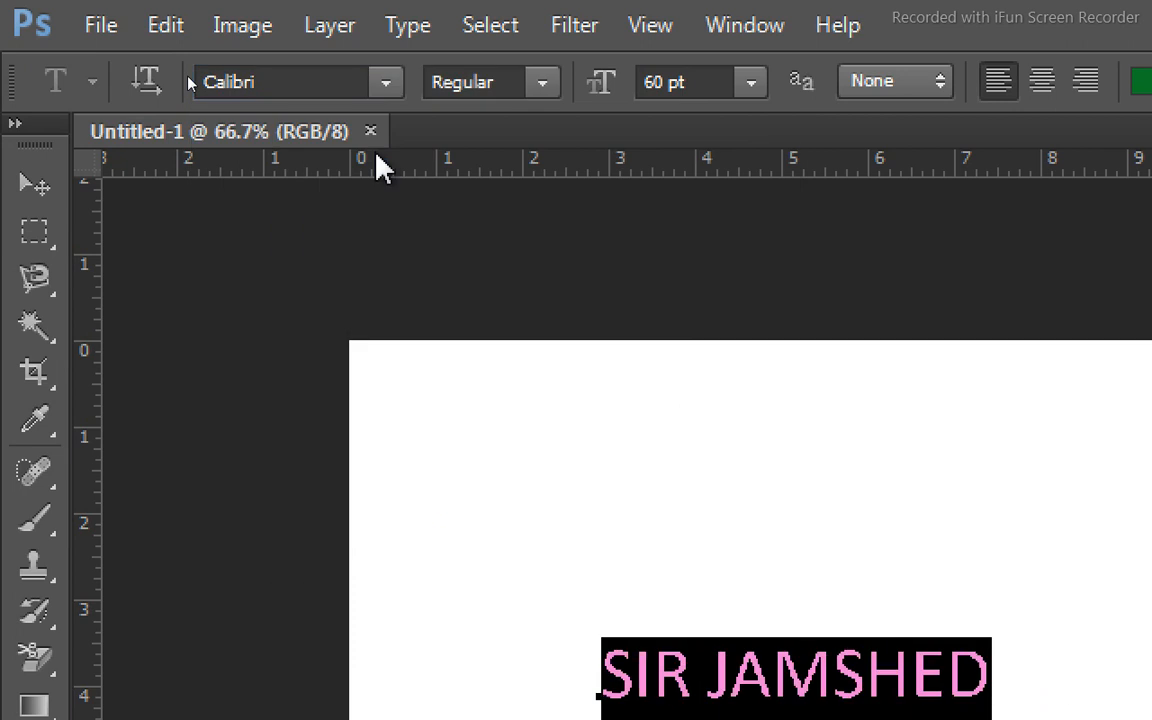
Try the Light Italic, Bold and Light font styles on the selected text, and finish with Bold Italic.
{"action": "left_click", "coordinate": [542, 86]}
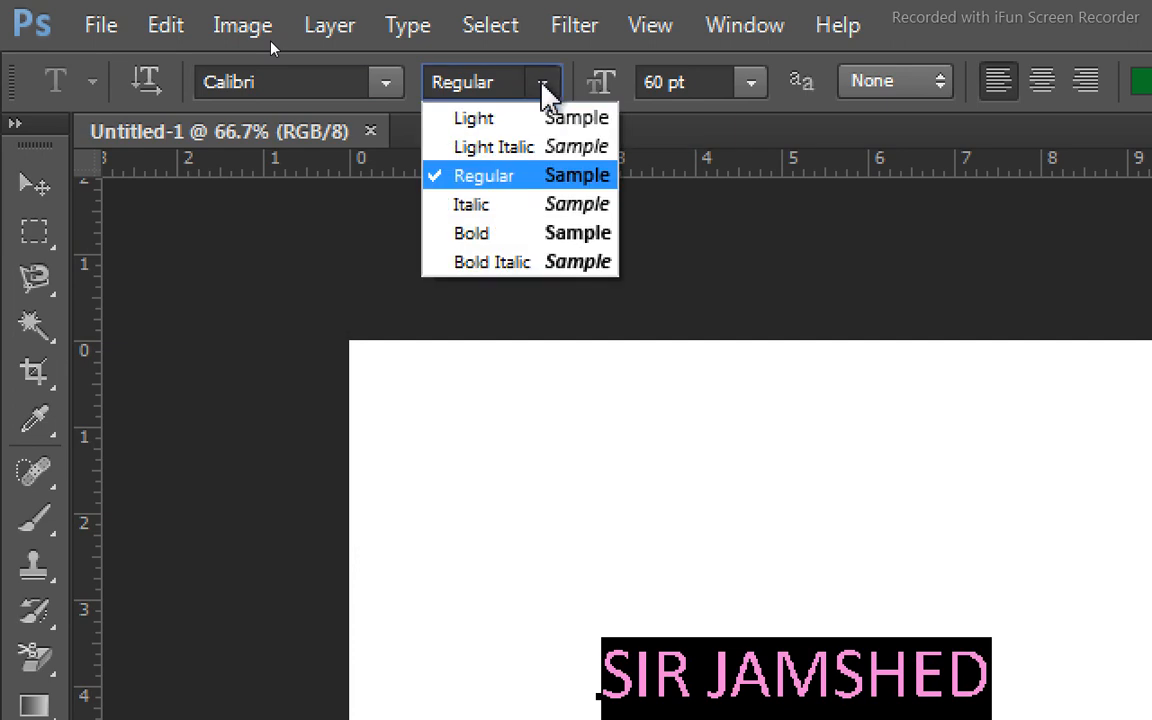
{"action": "left_click", "coordinate": [535, 147]}
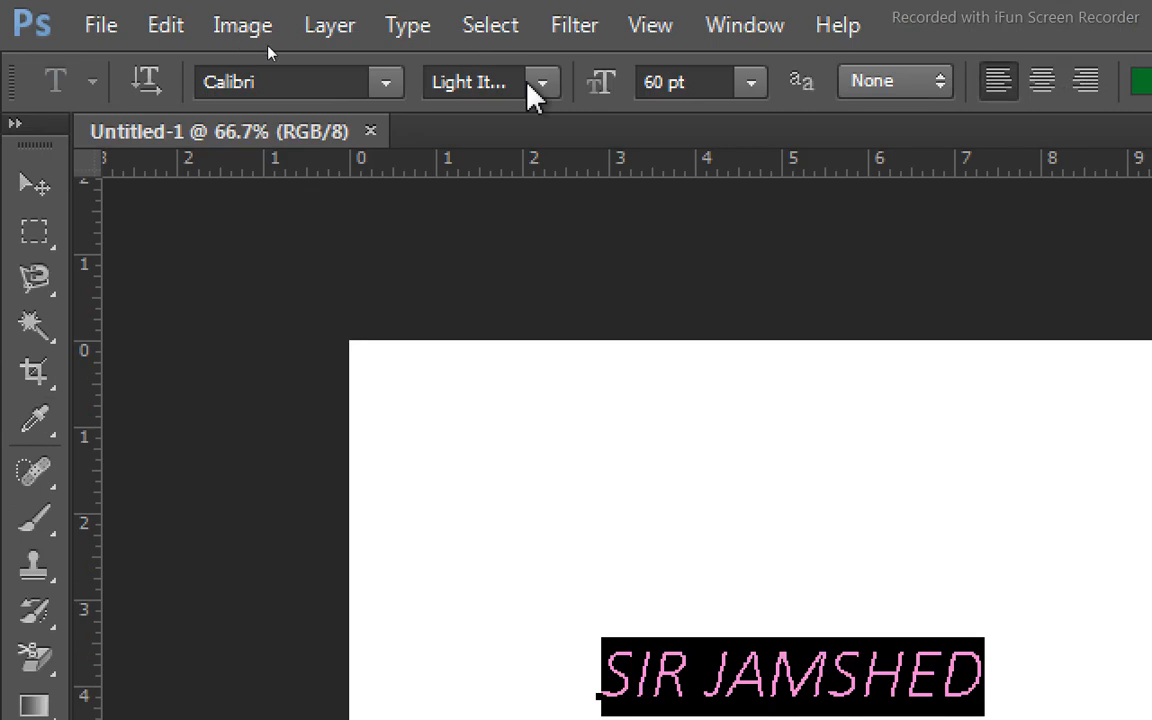
{"action": "left_click", "coordinate": [541, 22]}
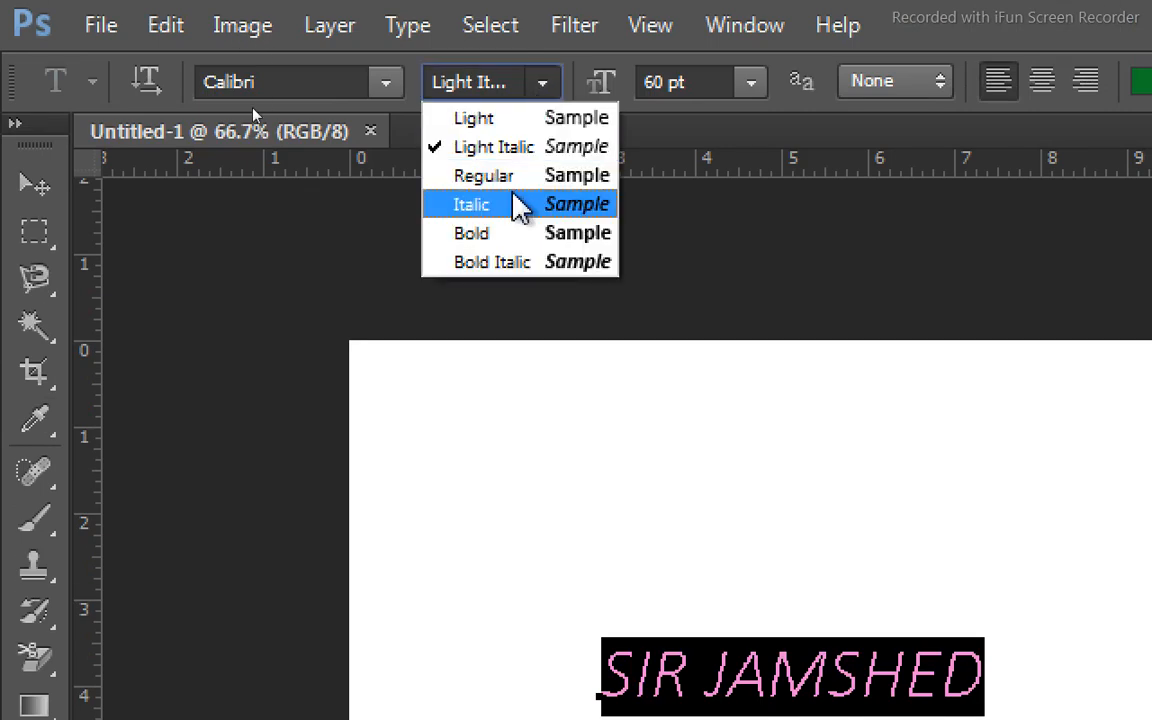
{"action": "left_click", "coordinate": [499, 240]}
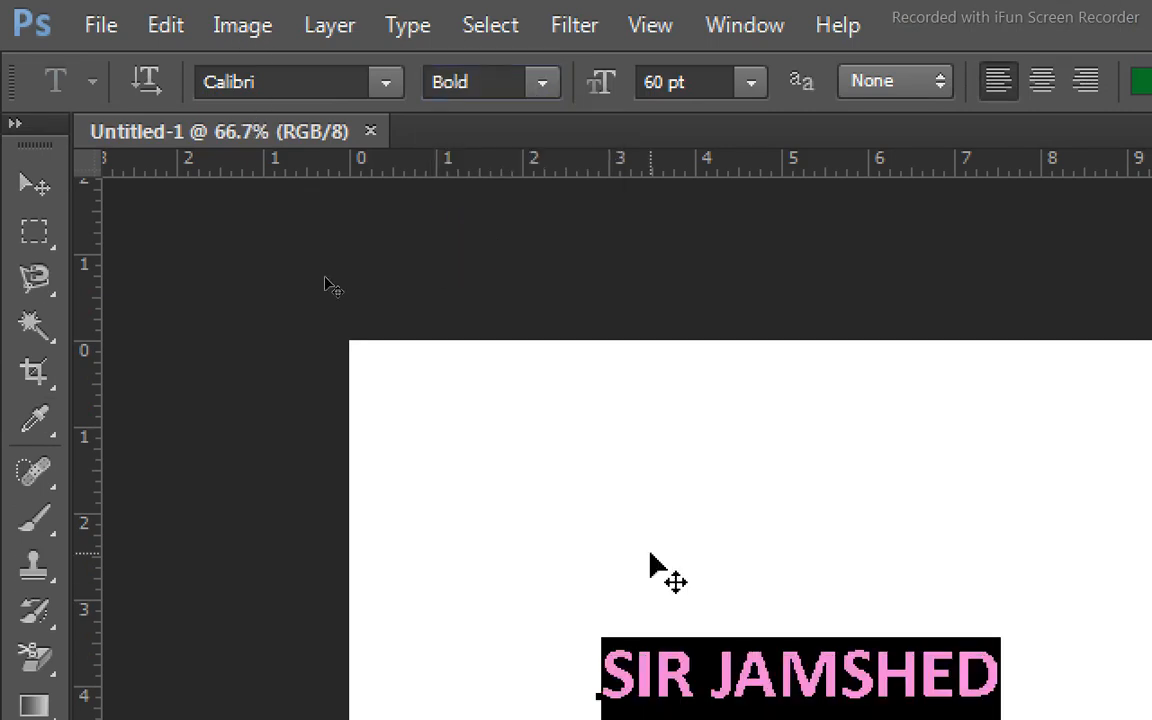
{"action": "left_click", "coordinate": [546, 84]}
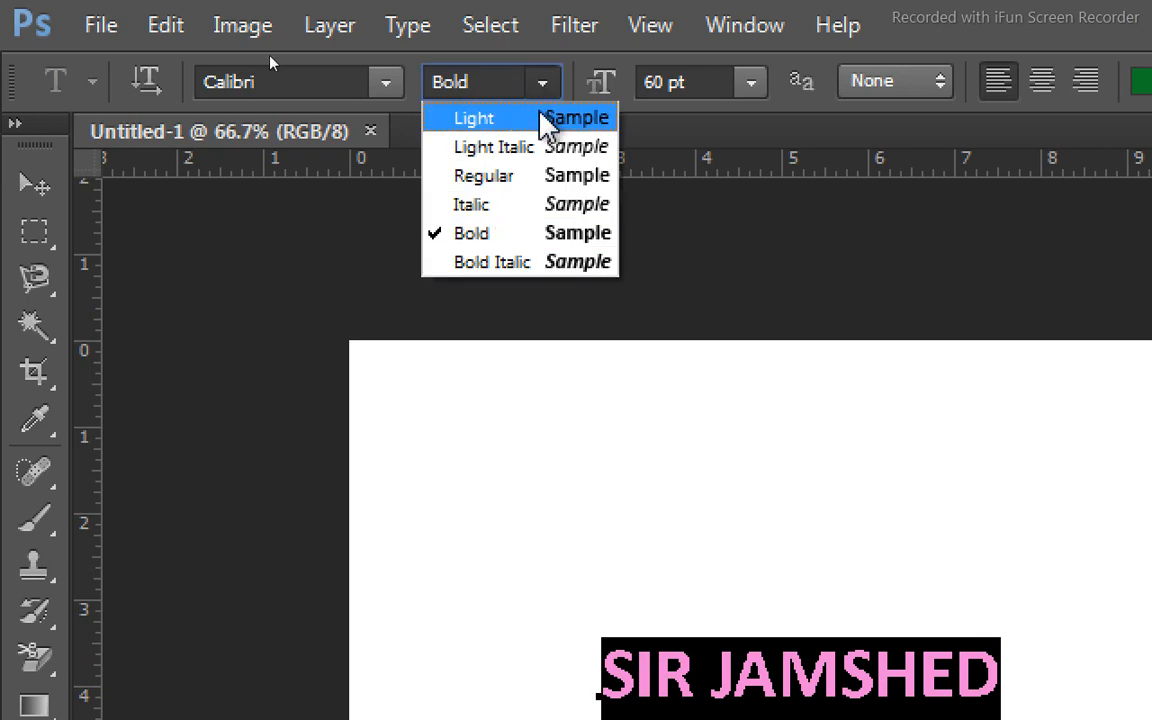
{"action": "left_click", "coordinate": [547, 120]}
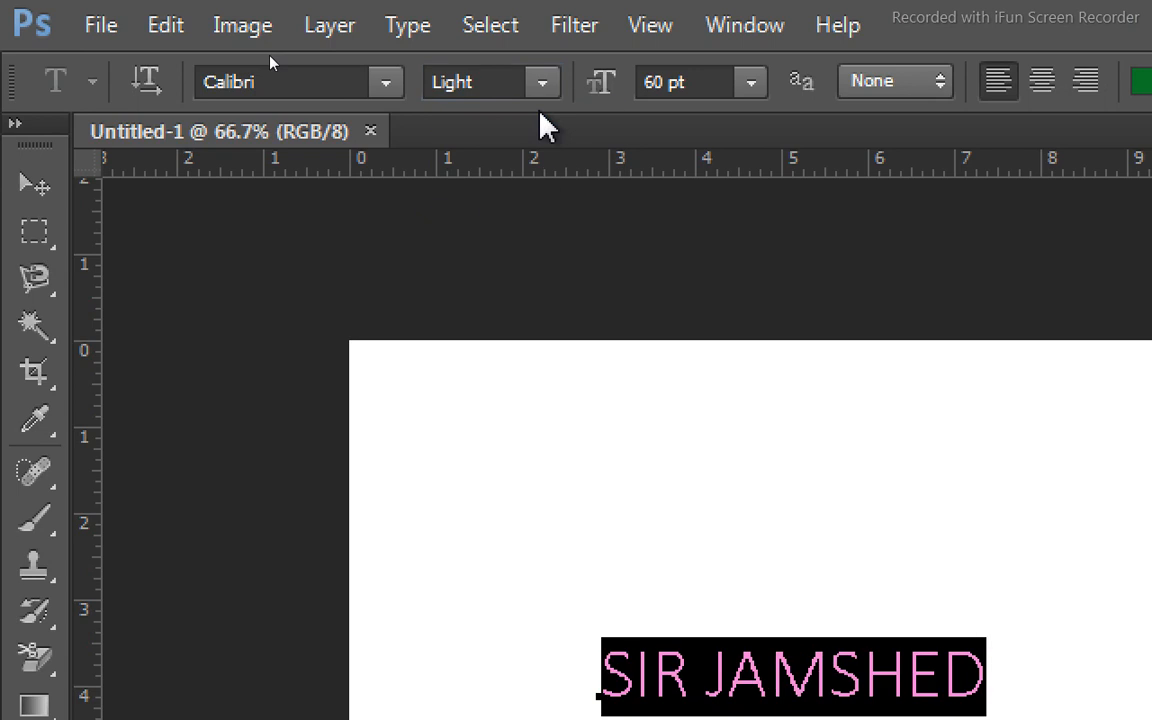
{"action": "left_click", "coordinate": [541, 88]}
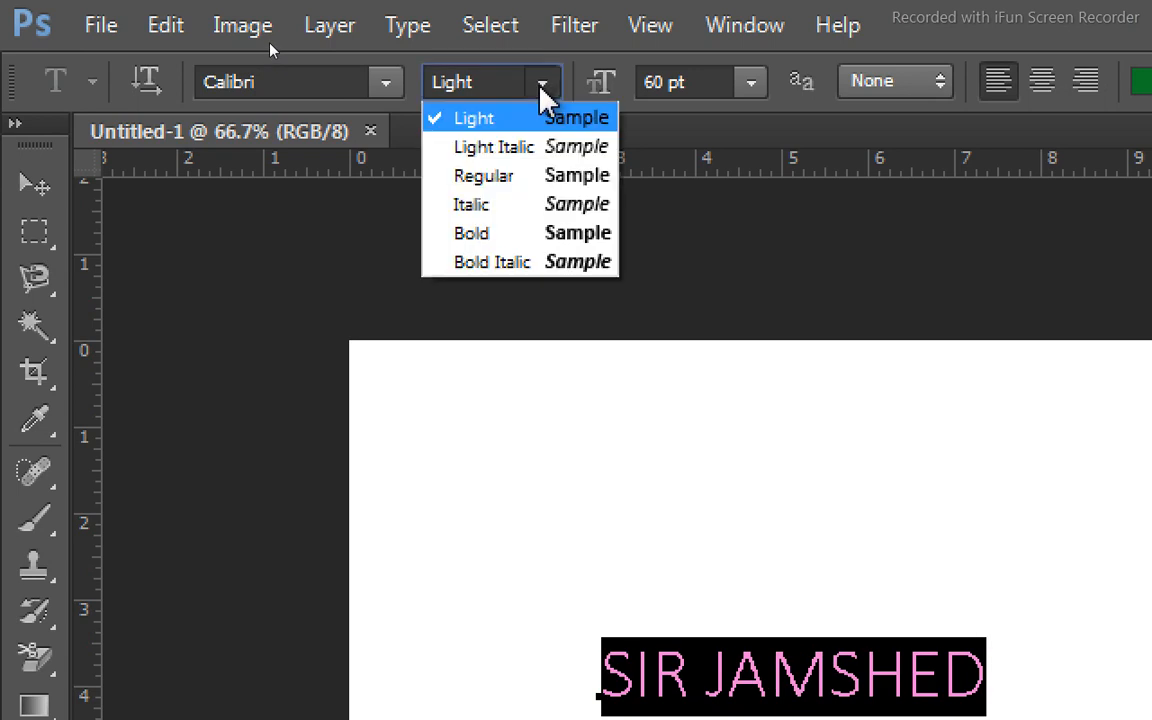
{"action": "left_click", "coordinate": [508, 263]}
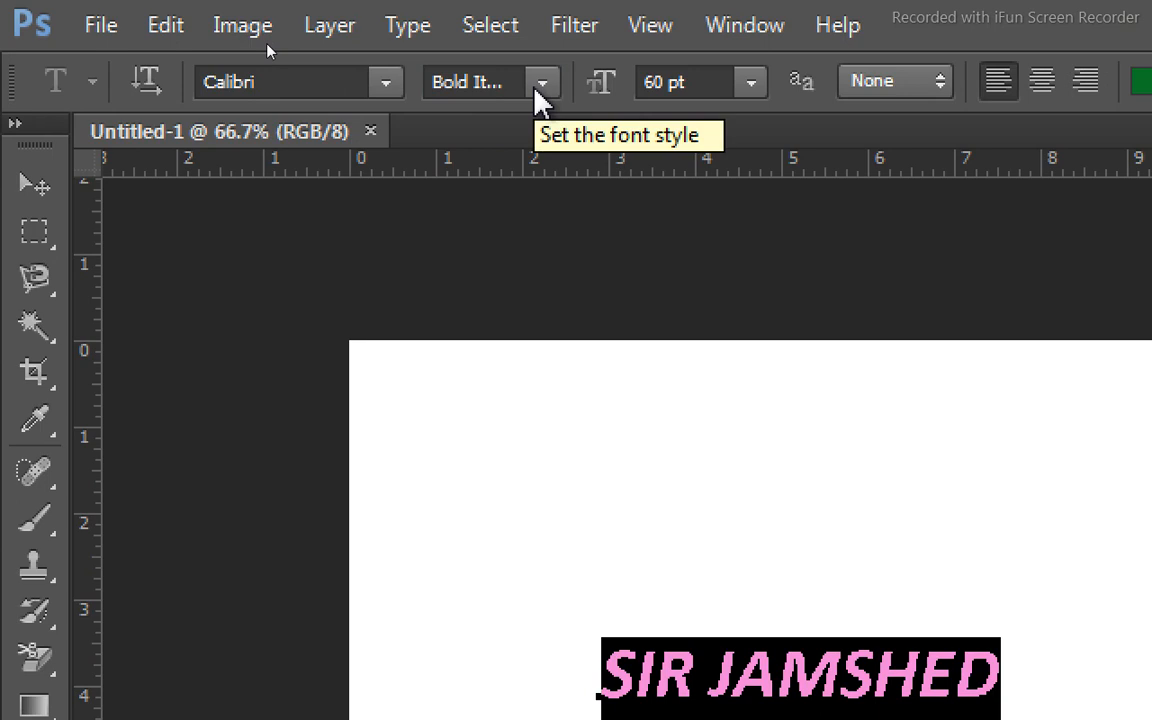
Shrink the selected text to 12 pt and enlarge it to 72 pt.
{"action": "left_click", "coordinate": [750, 90]}
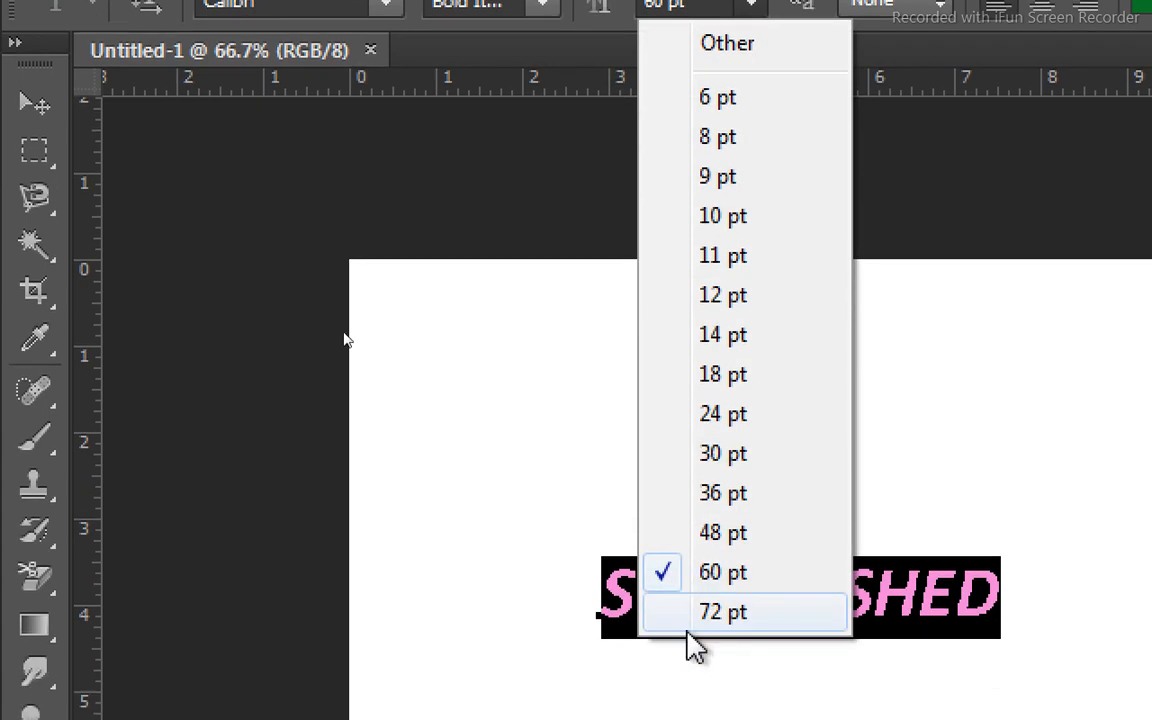
{"action": "left_click", "coordinate": [695, 300]}
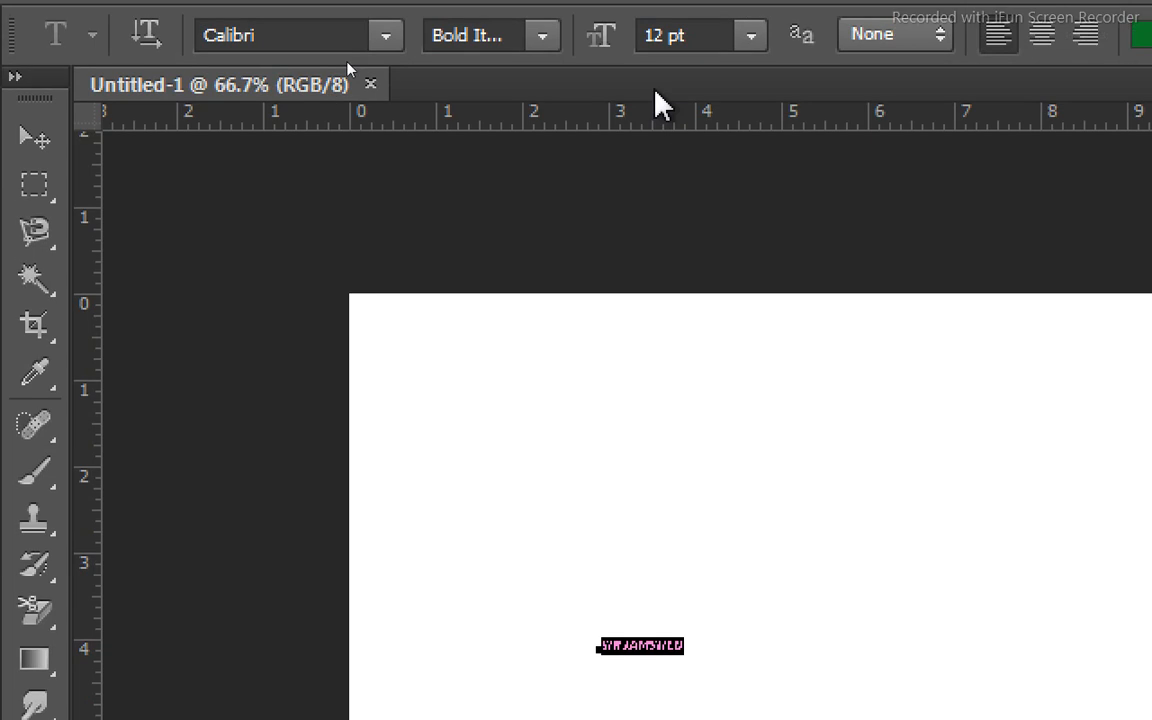
{"action": "left_click", "coordinate": [750, 19]}
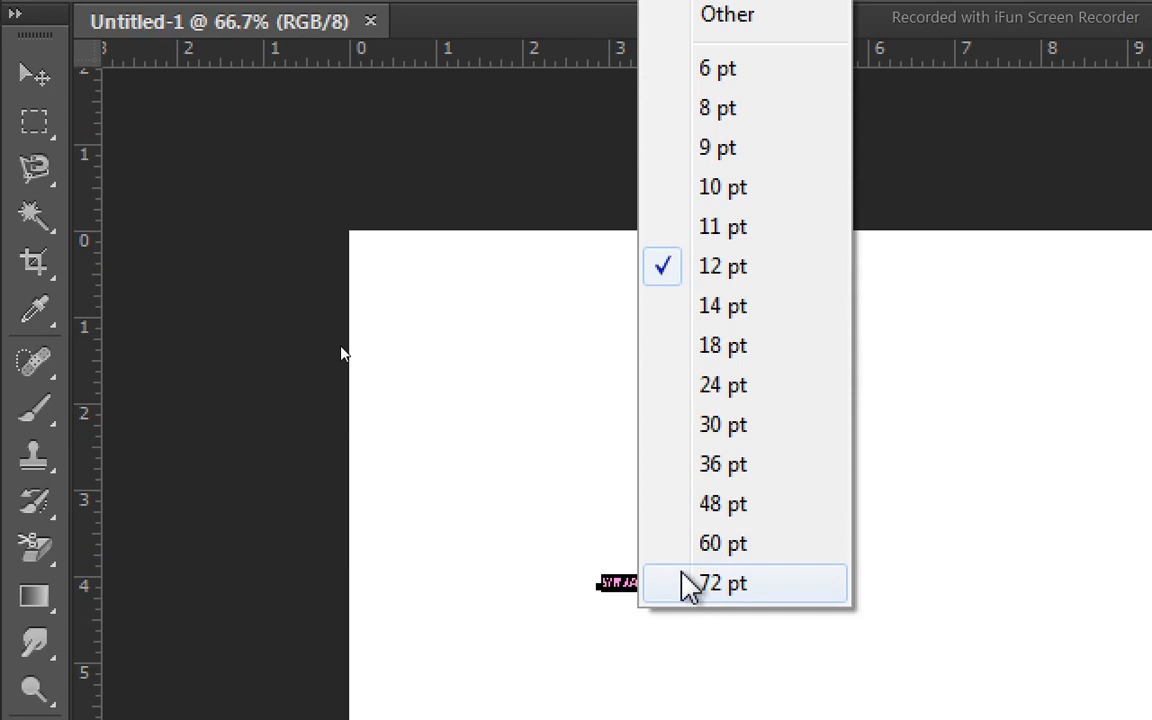
{"action": "left_click", "coordinate": [686, 583]}
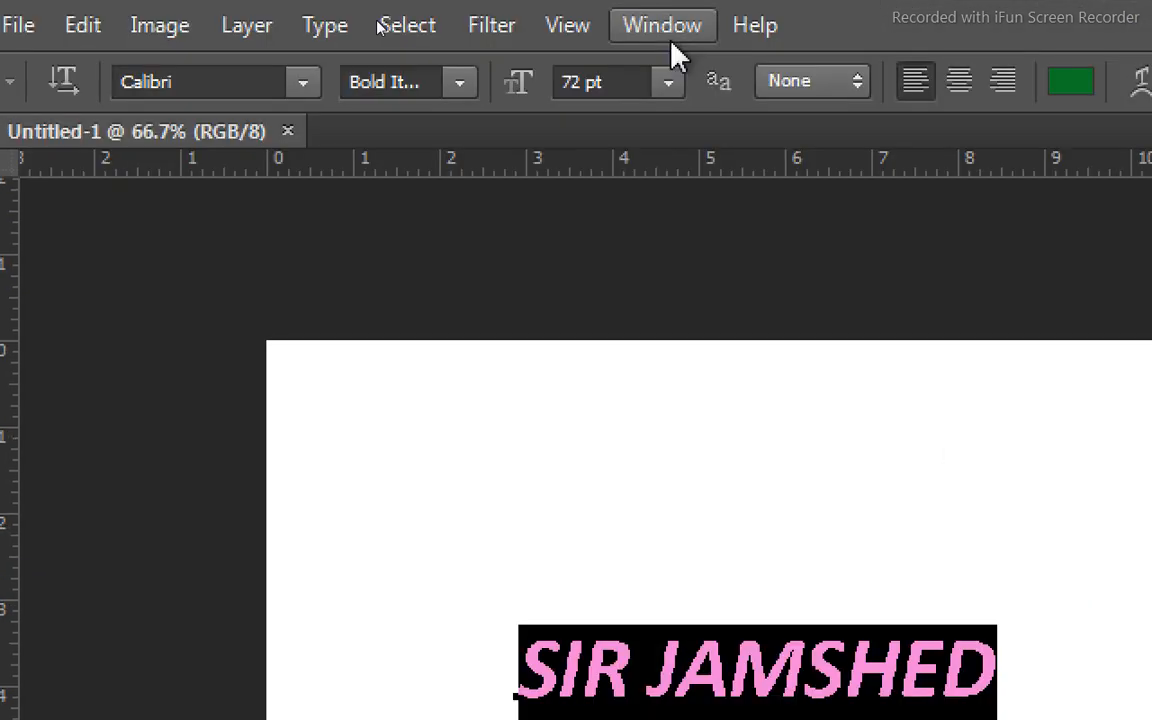
Try the Sharp, Strong and Crisp anti-aliasing methods on the selected text, and return it to None.
{"action": "left_click", "coordinate": [857, 78]}
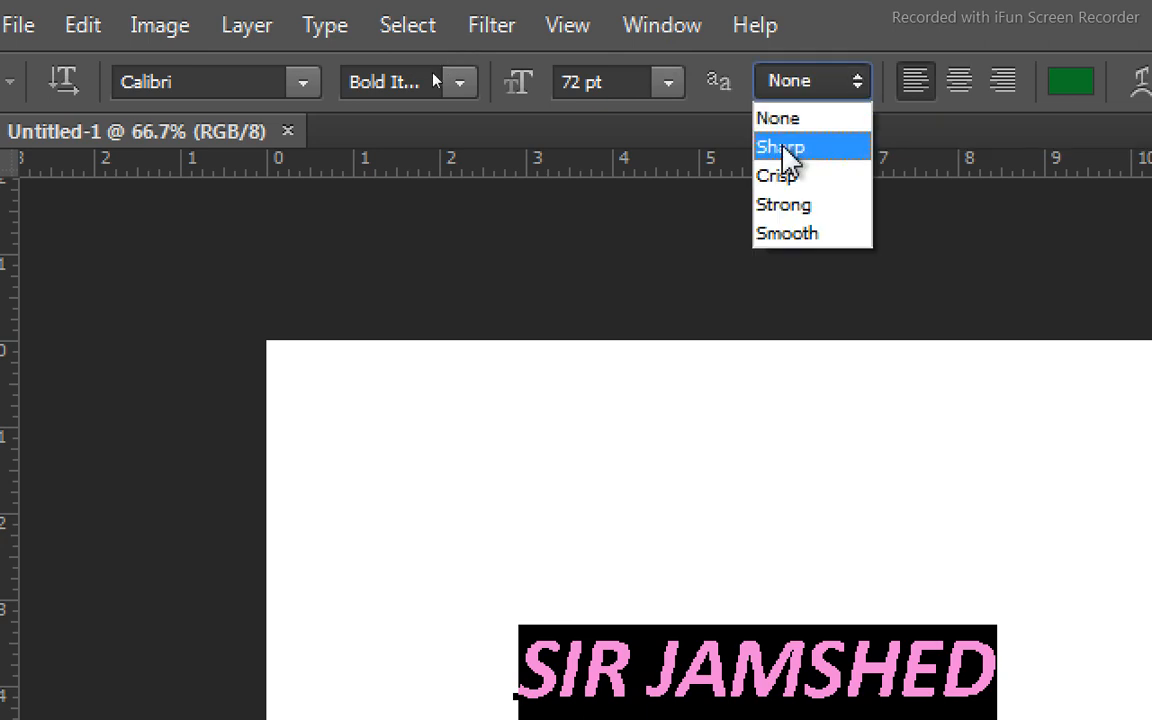
{"action": "left_click", "coordinate": [790, 160]}
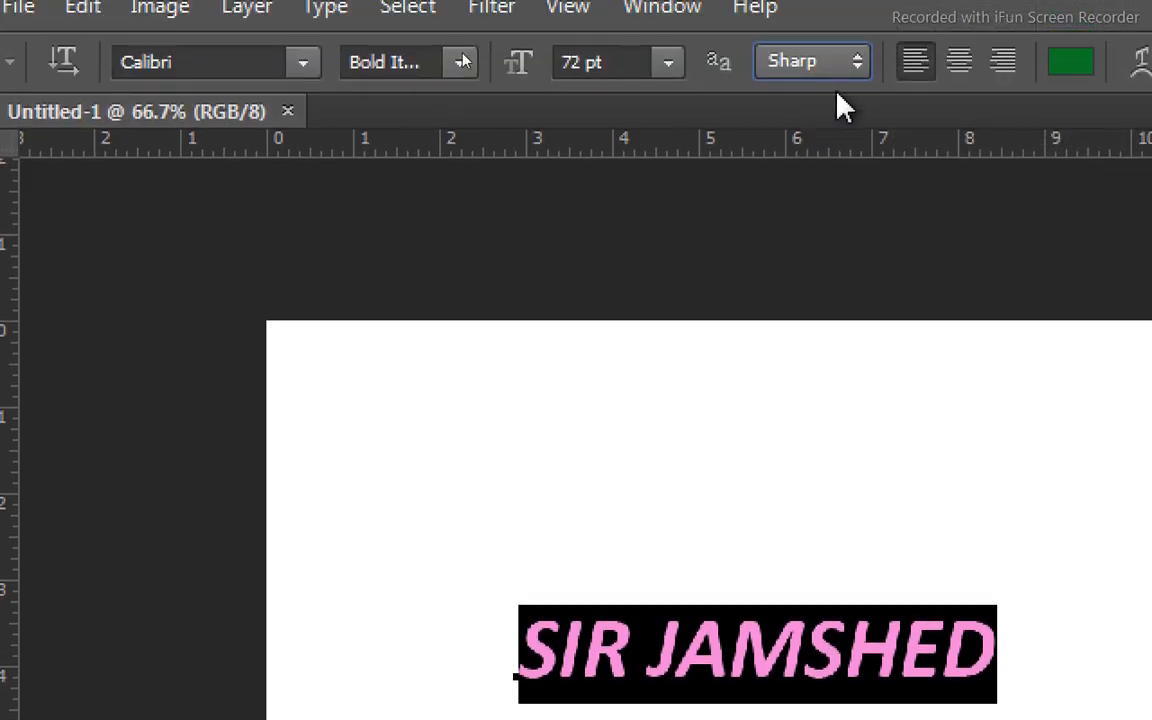
{"action": "left_click", "coordinate": [852, 92]}
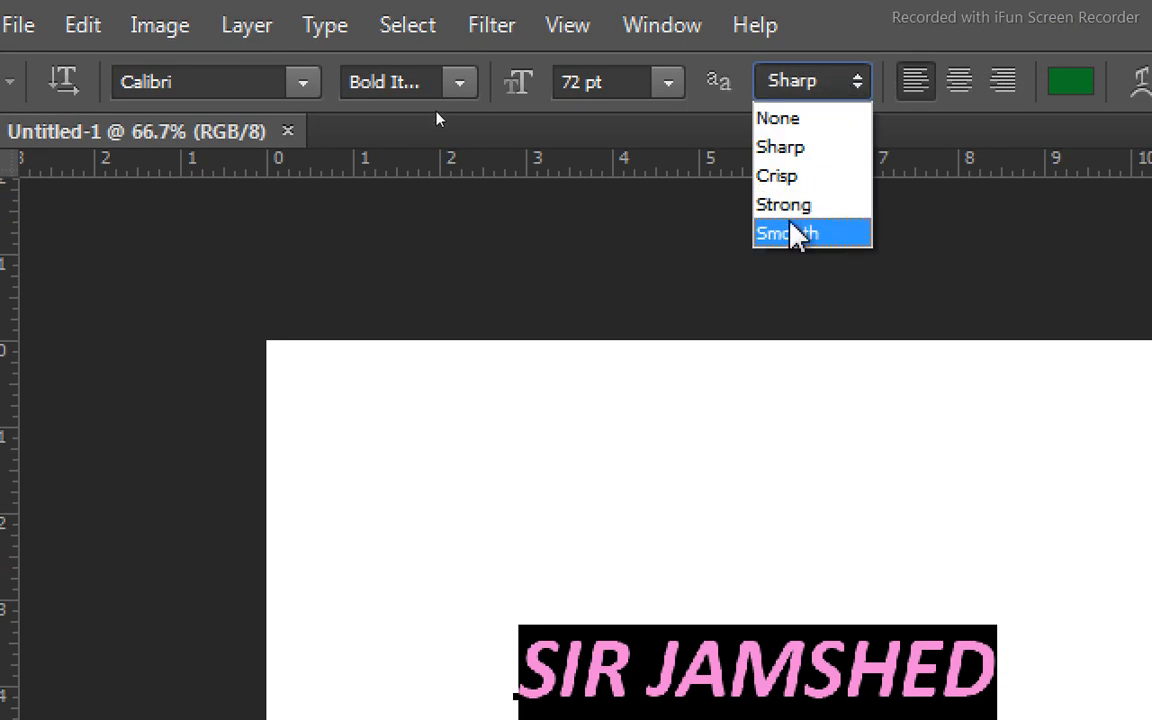
{"action": "left_click", "coordinate": [800, 205]}
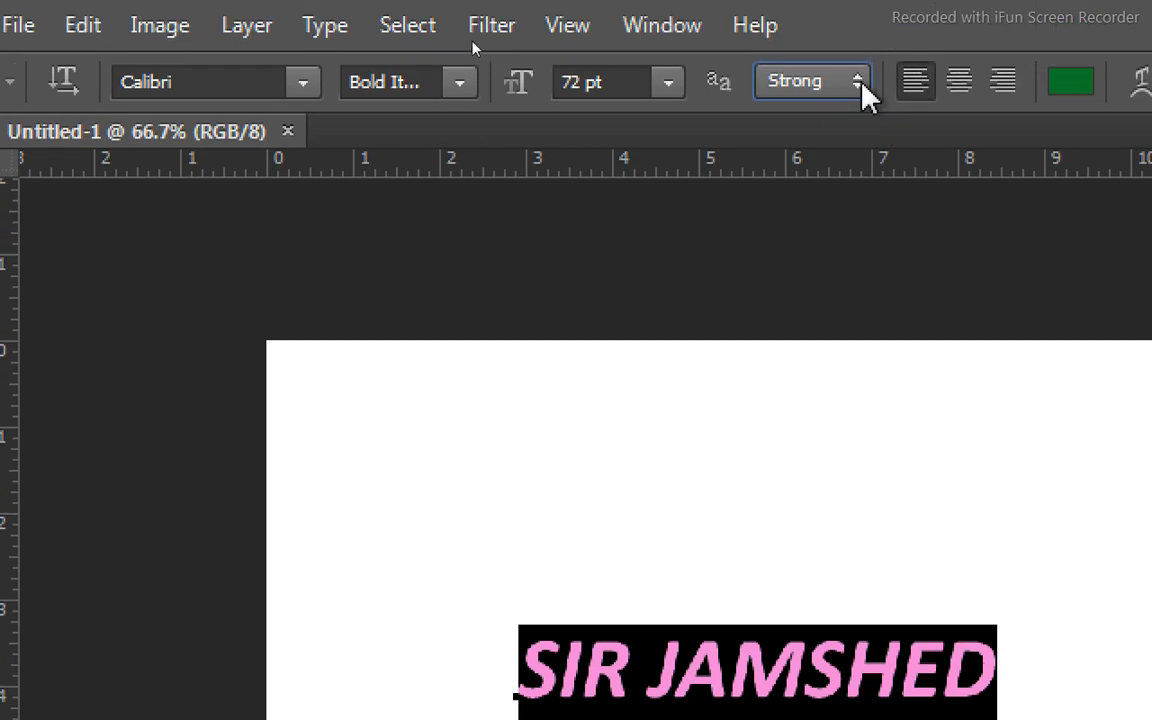
{"action": "left_click", "coordinate": [860, 86]}
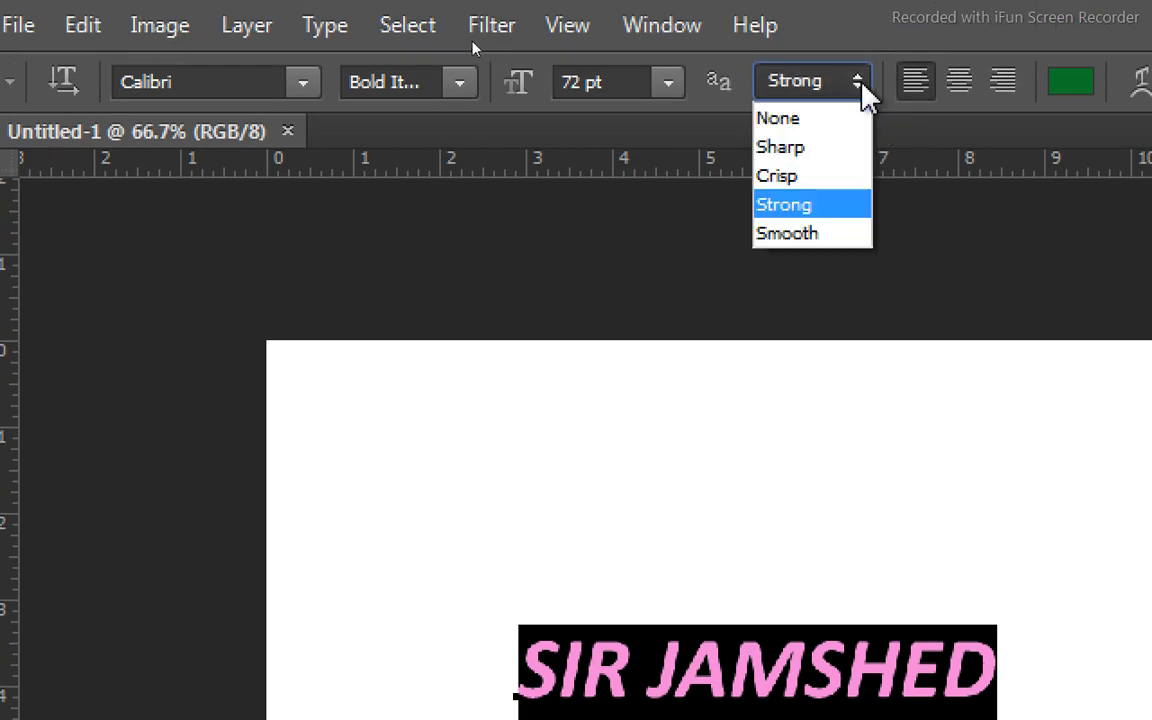
{"action": "left_click", "coordinate": [797, 182]}
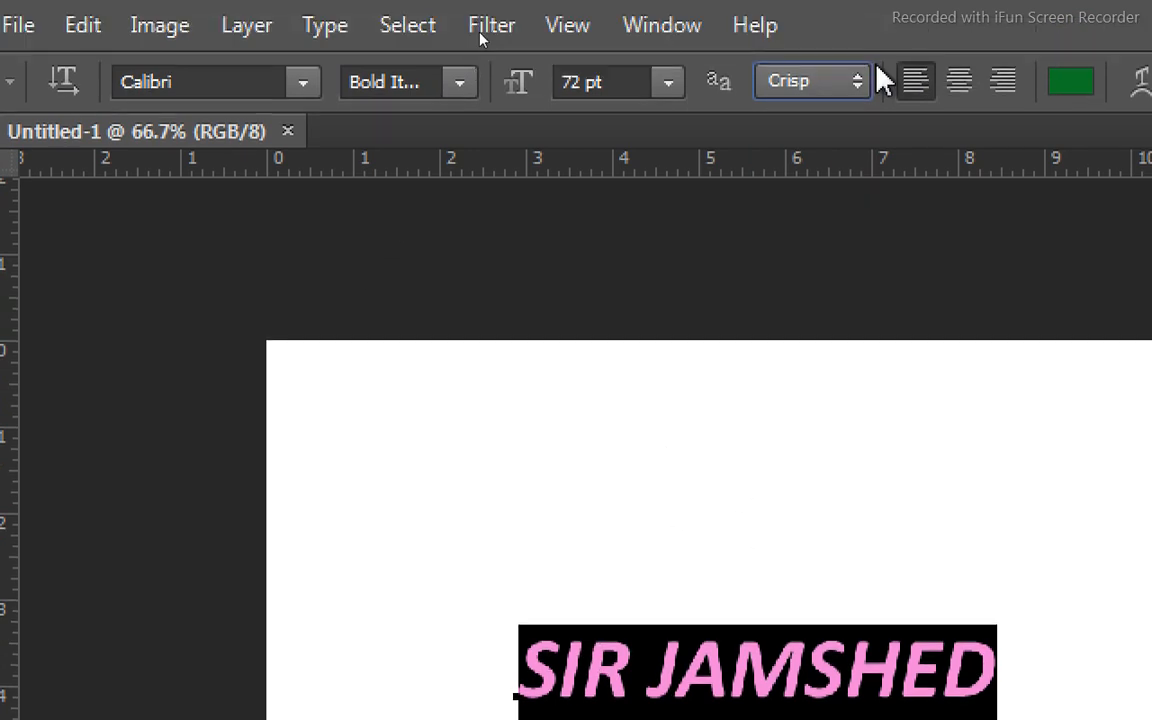
{"action": "left_click", "coordinate": [860, 85]}
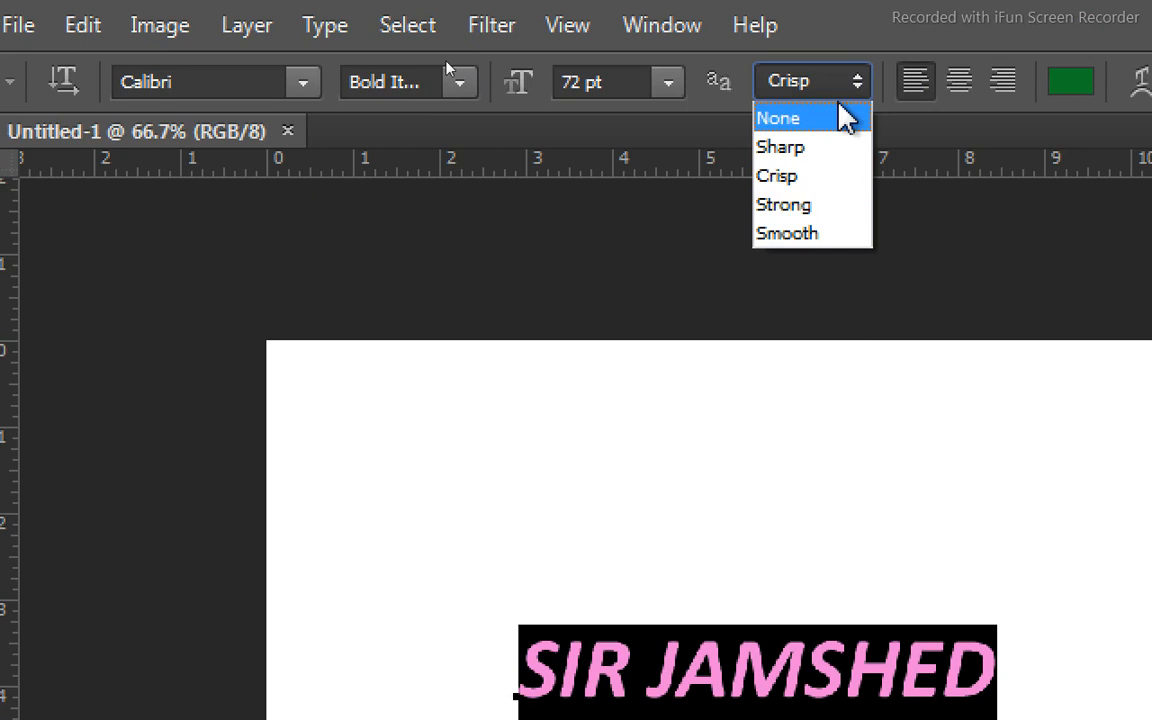
{"action": "left_click", "coordinate": [807, 122]}
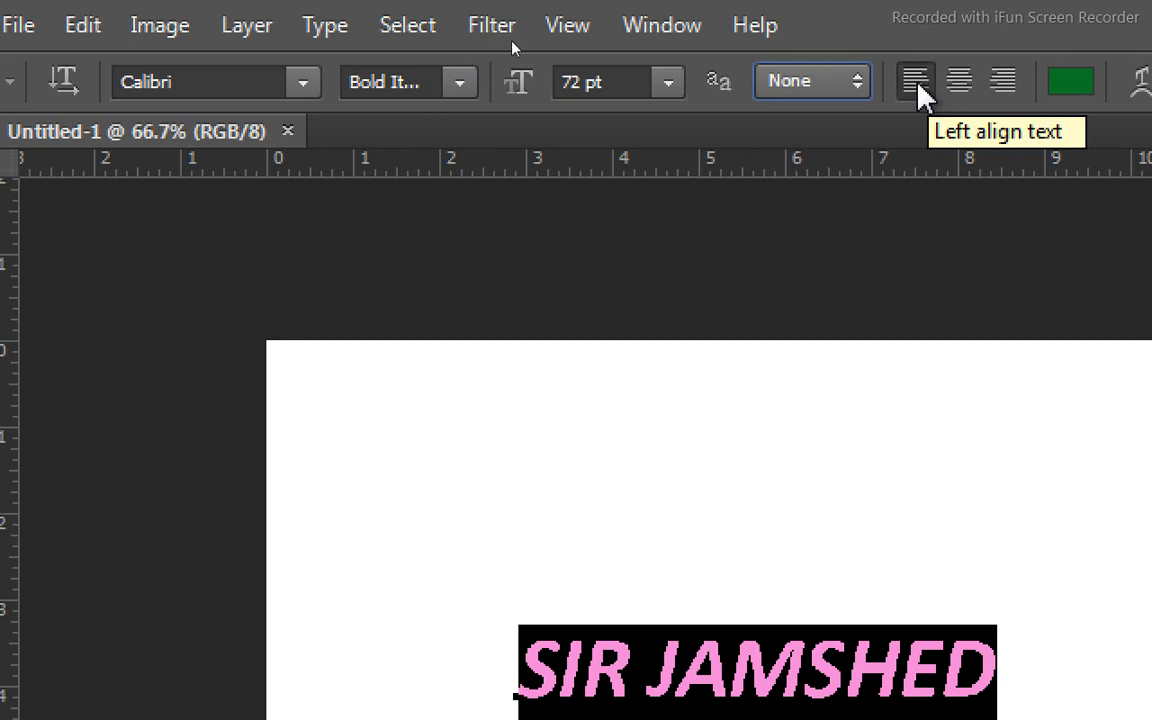
Center the selected text, try right alignment, and return it to center alignment.
{"action": "left_click", "coordinate": [951, 85]}
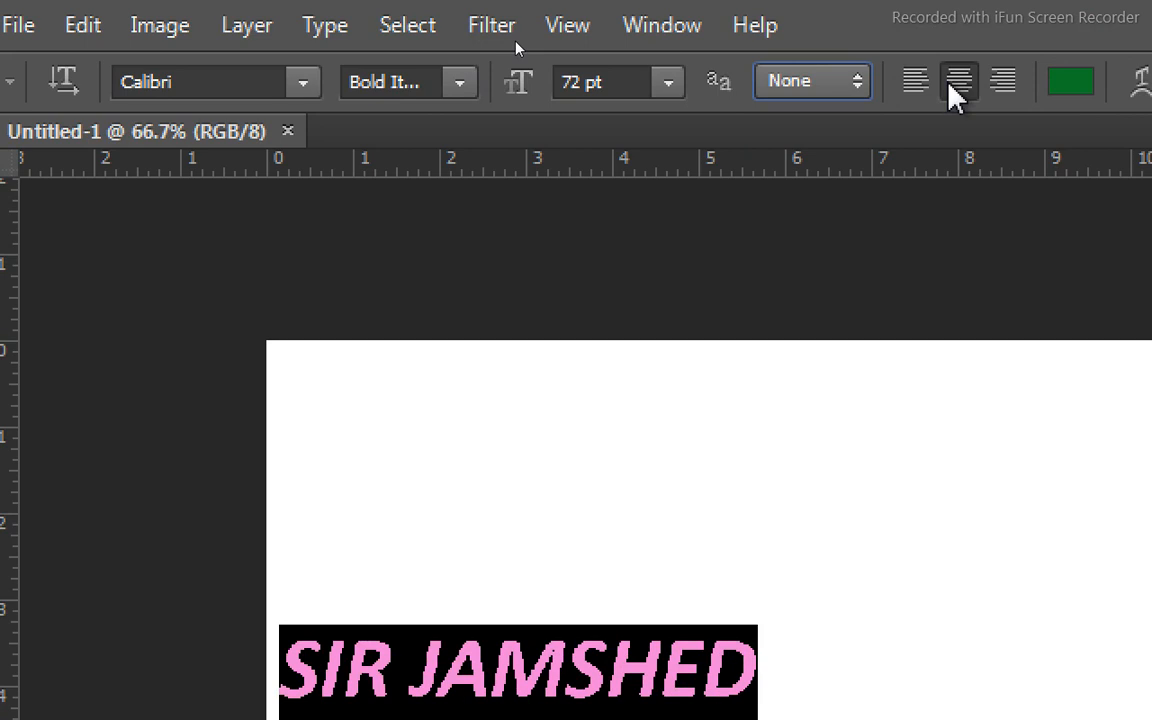
{"action": "left_click", "coordinate": [1005, 83]}
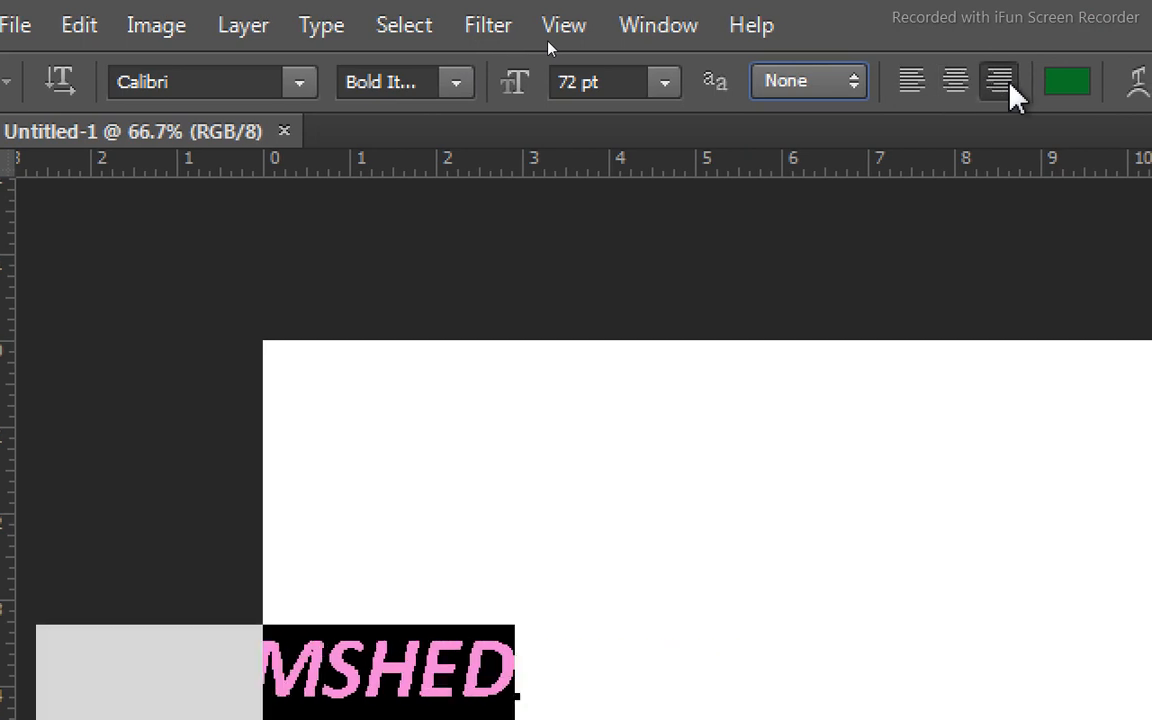
{"action": "left_click", "coordinate": [955, 85]}
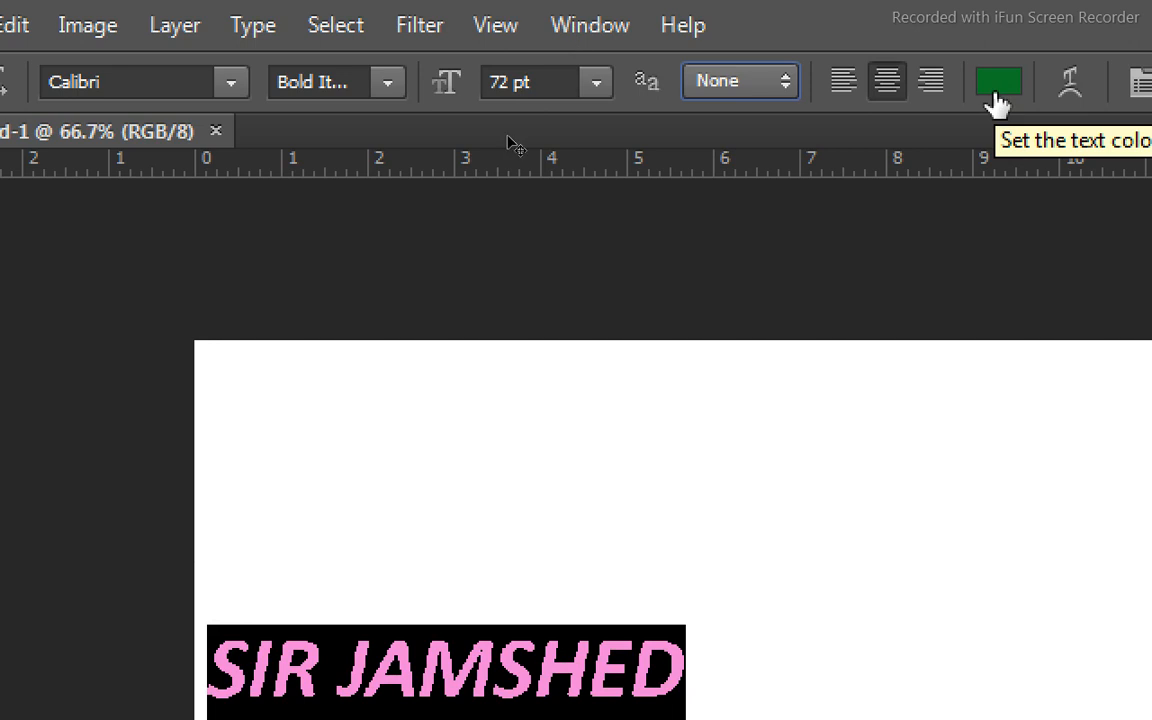
Reselect the whole text line, recolor it bright red (RGB 239, 13, 56), and deselect it.
{"action": "left_click", "coordinate": [697, 670]}
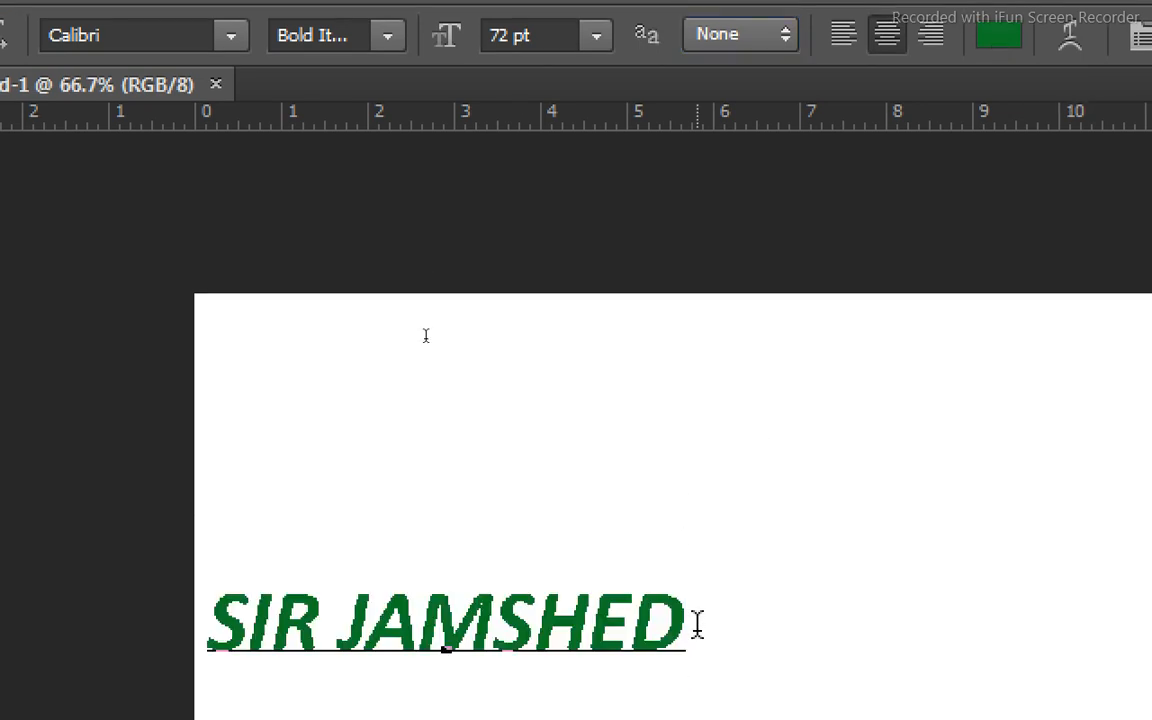
{"action": "left_click_drag", "start_coordinate": [694, 622], "coordinate": [186, 323]}
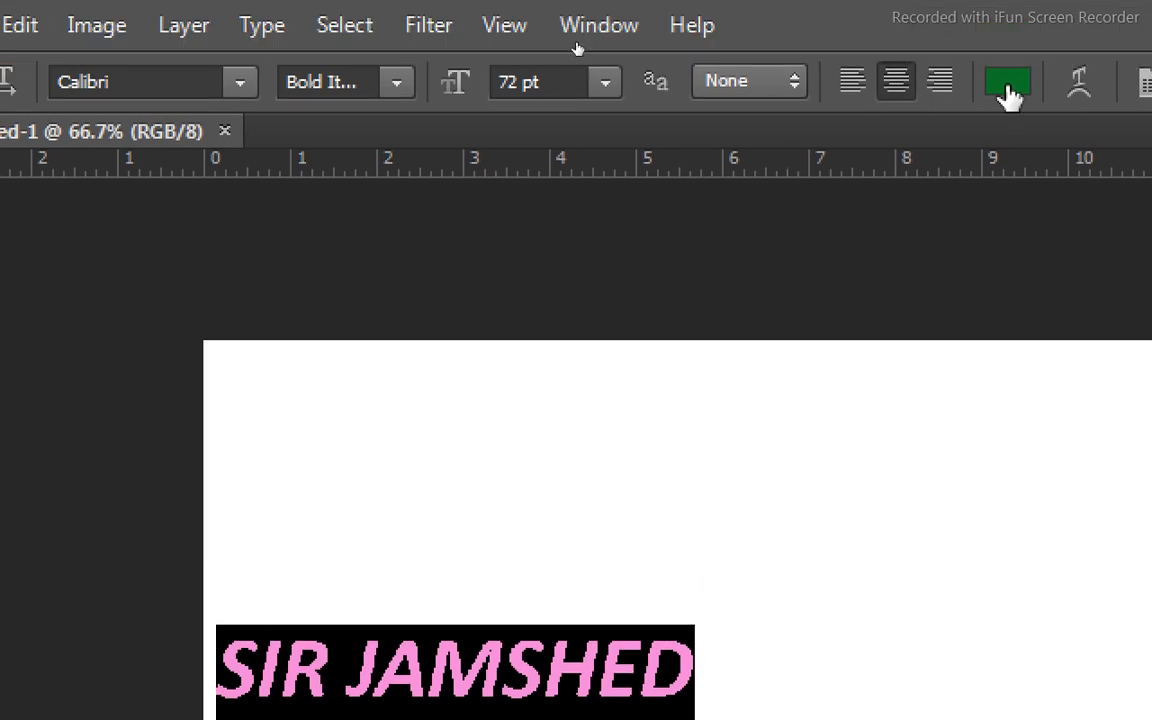
{"action": "left_click", "coordinate": [1008, 88]}
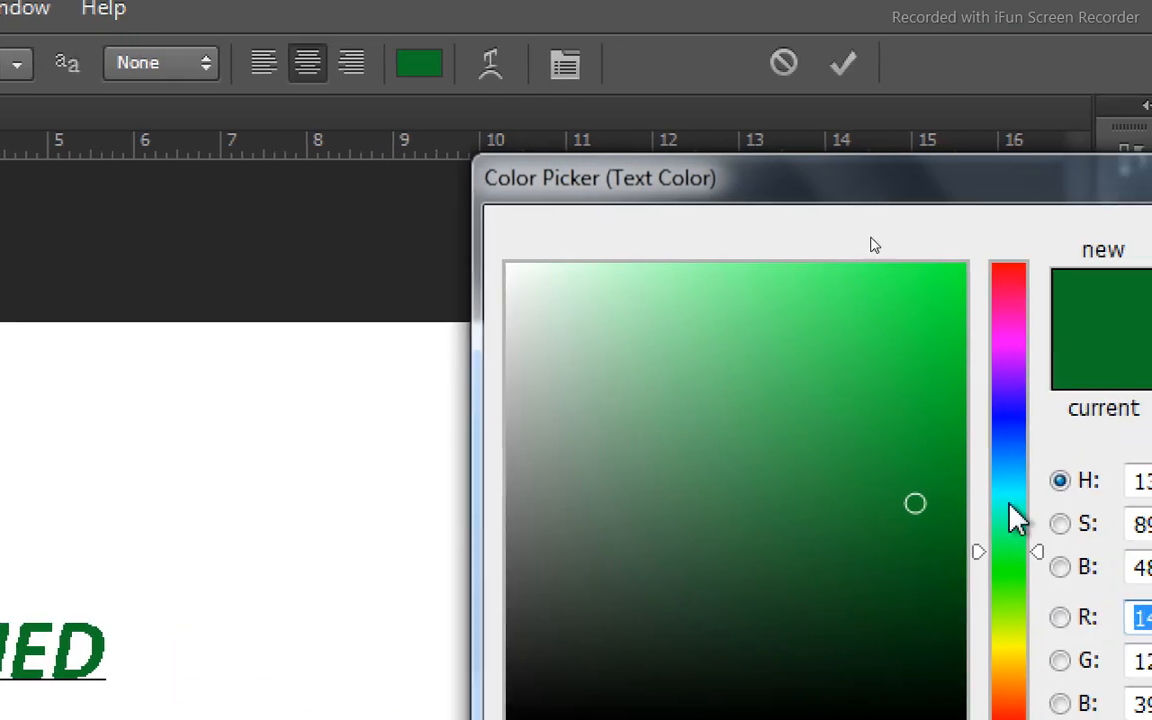
{"action": "left_click", "coordinate": [1010, 323]}
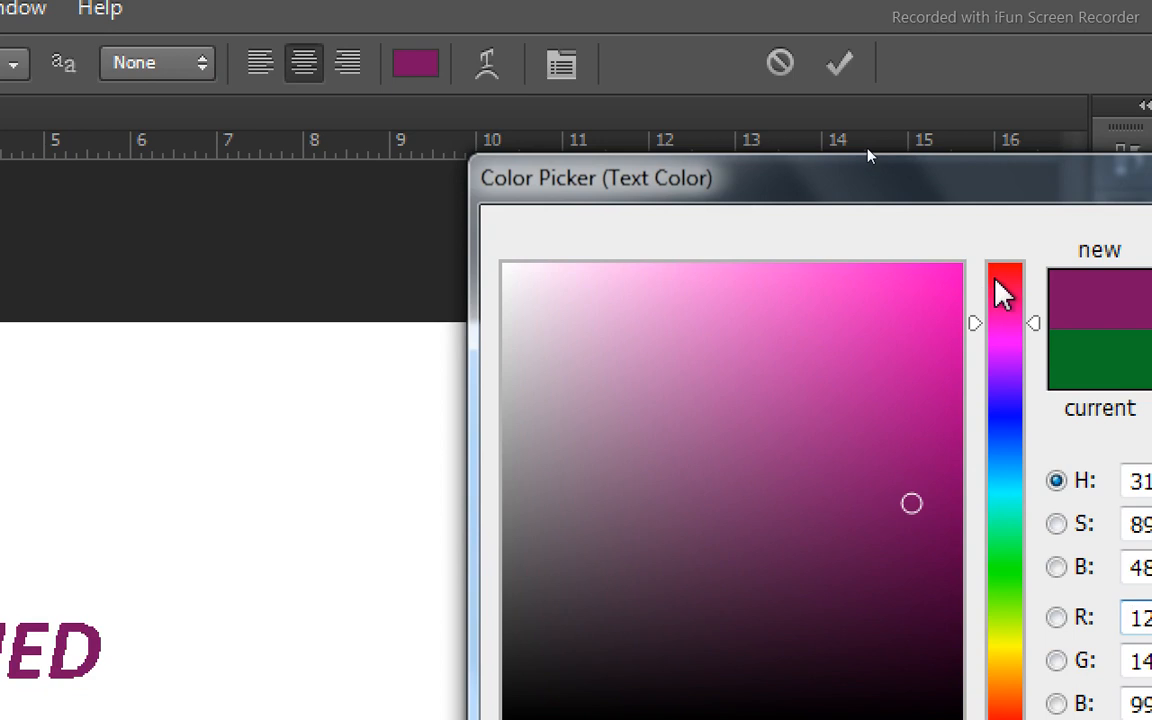
{"action": "left_click", "coordinate": [1000, 279]}
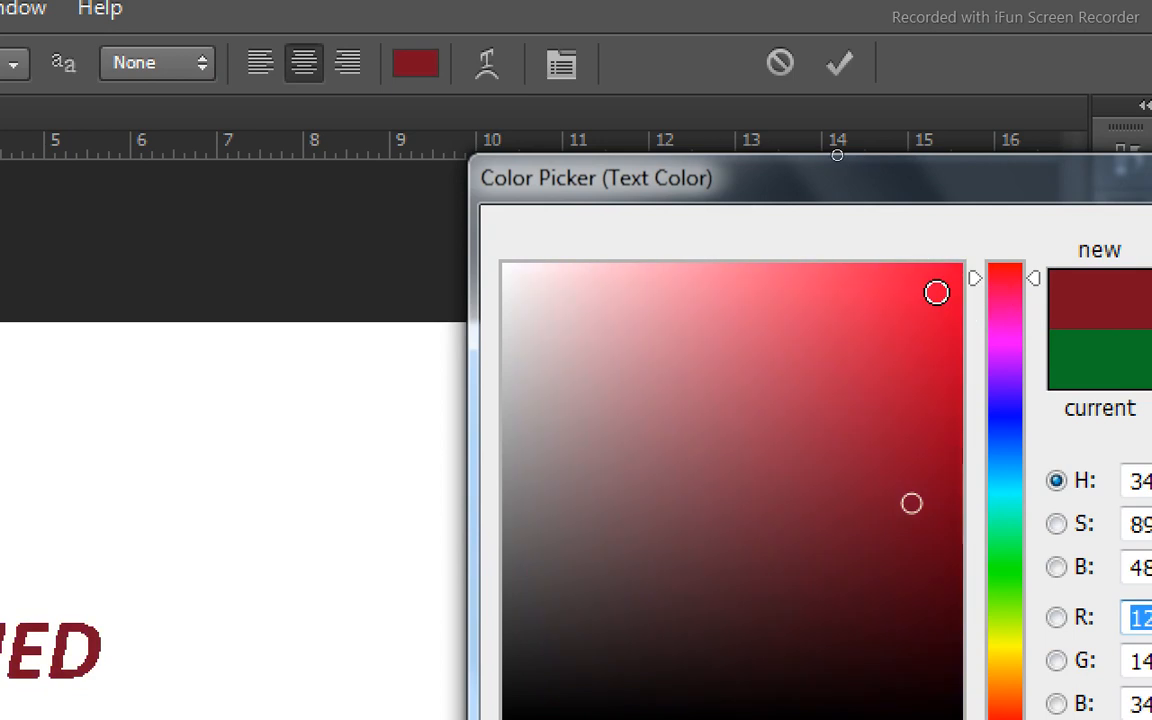
{"action": "left_click", "coordinate": [936, 291]}
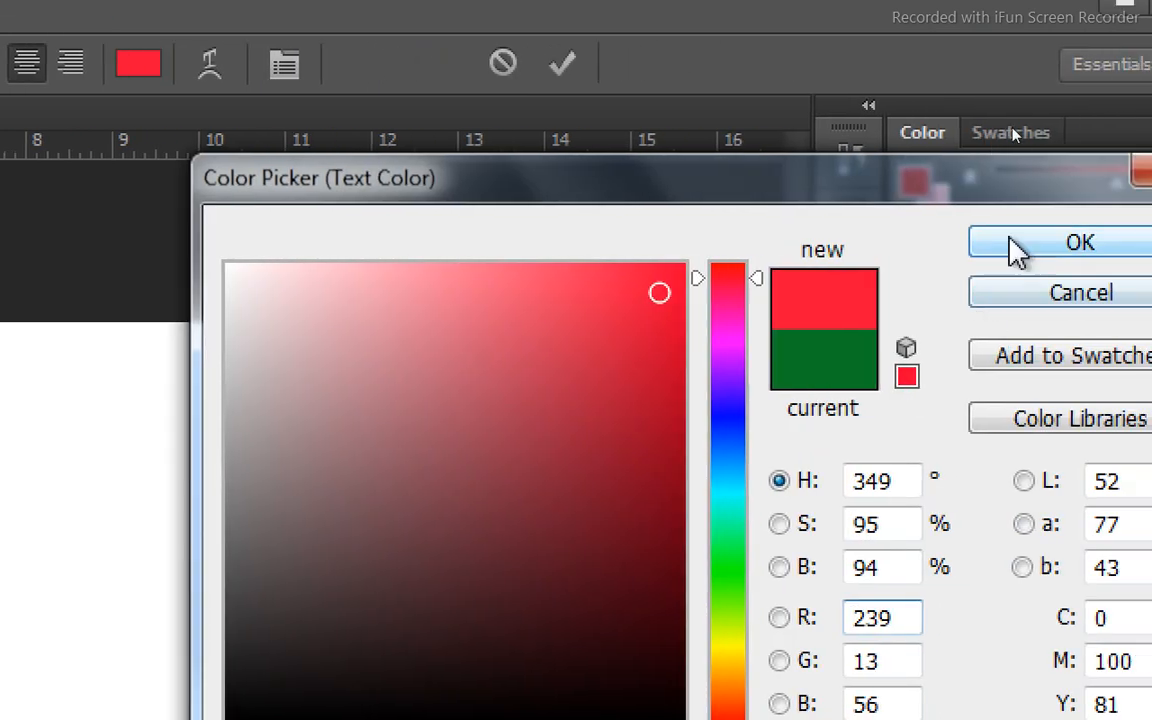
{"action": "left_click", "coordinate": [1012, 245]}
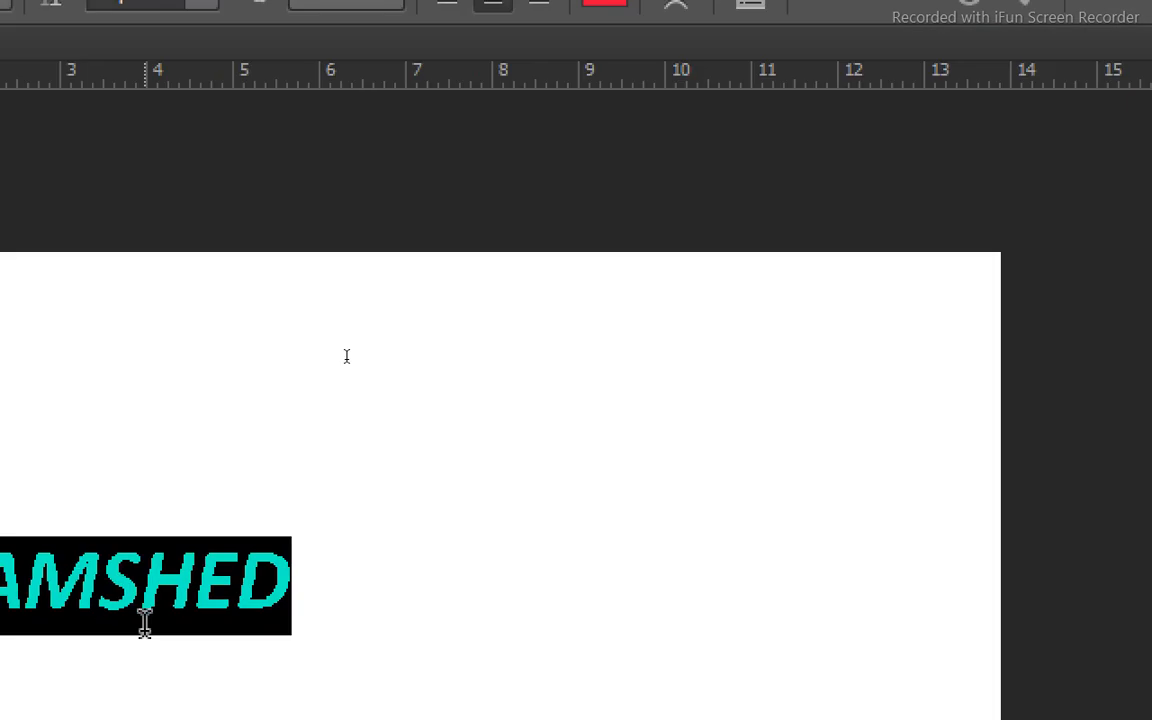
{"action": "left_click", "coordinate": [260, 624]}
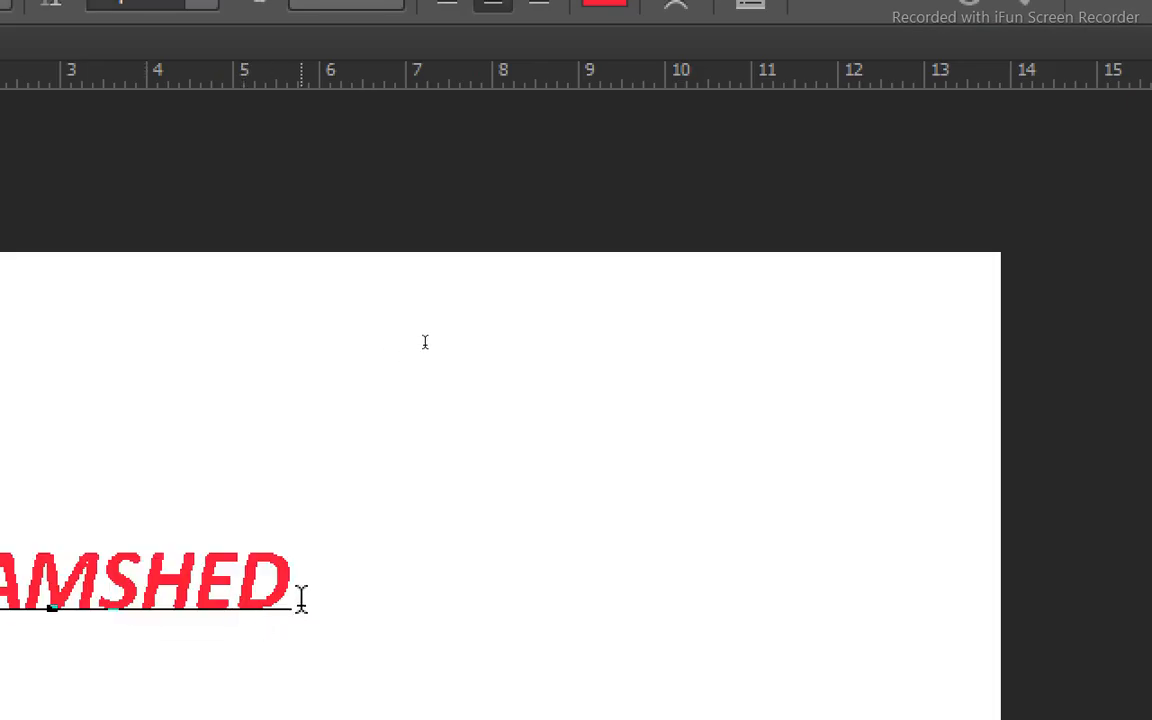
Select the text line and warp it with the Flag style, Bend +46% and Horizontal Distortion -54%.
{"action": "left_click_drag", "start_coordinate": [301, 595], "coordinate": [144, 571]}
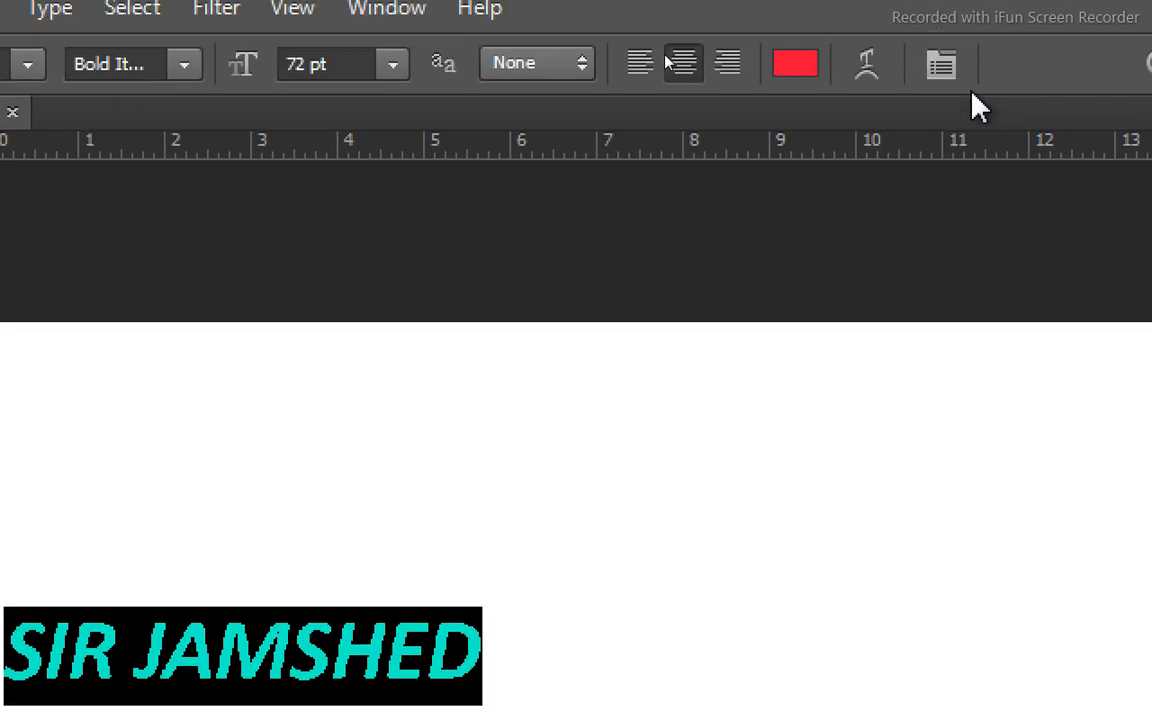
{"action": "left_click", "coordinate": [867, 83]}
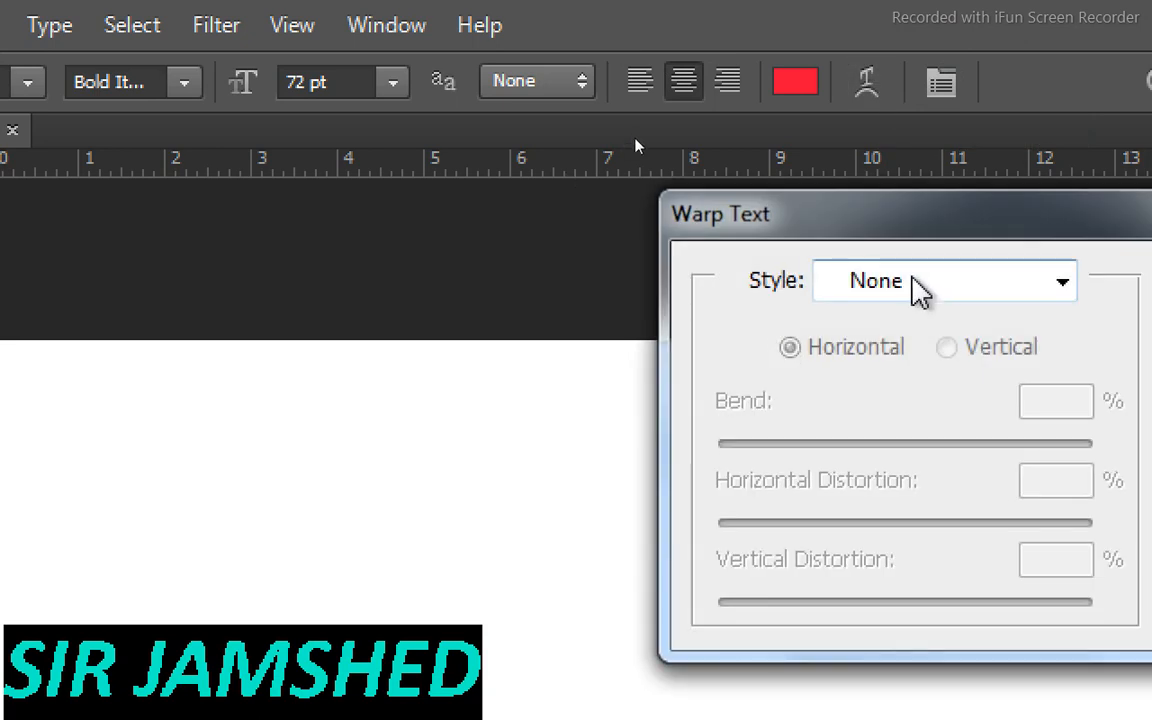
{"action": "left_click", "coordinate": [908, 287]}
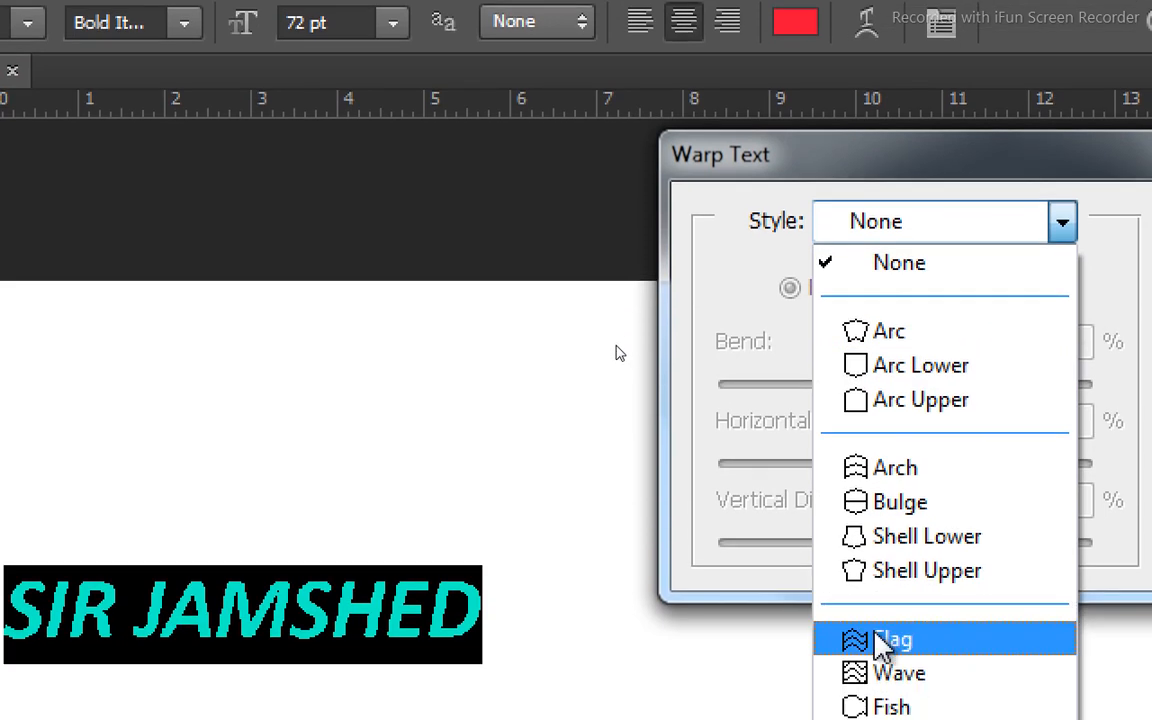
{"action": "left_click", "coordinate": [880, 641]}
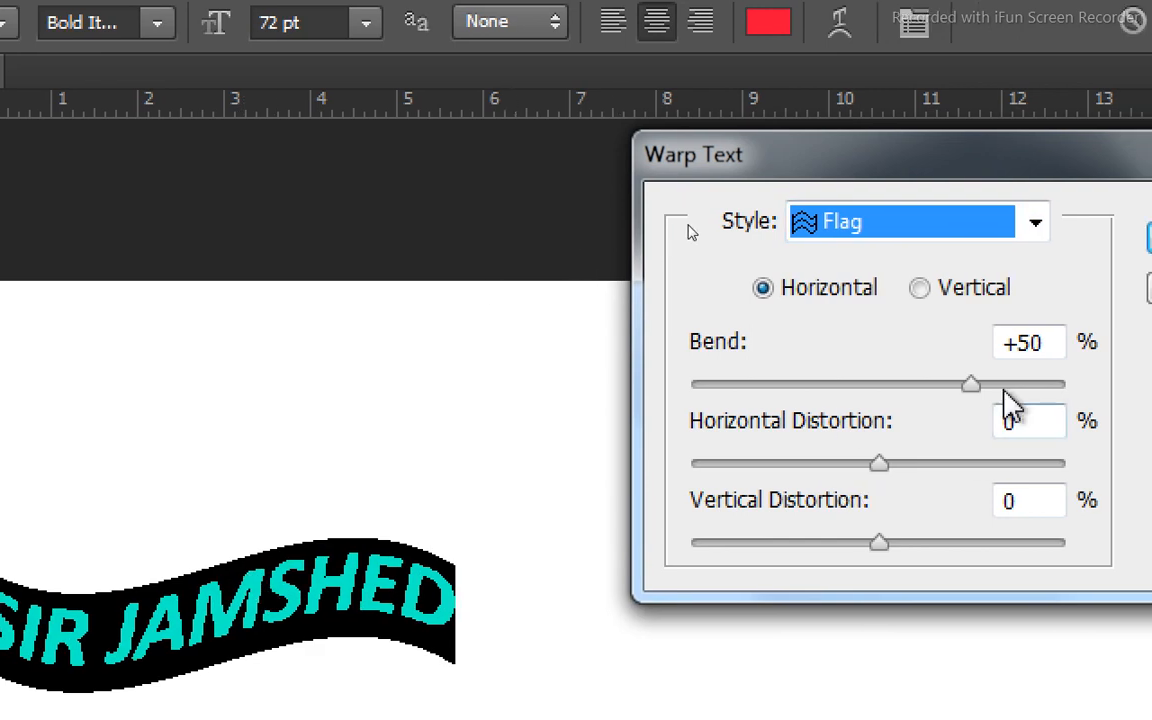
{"action": "mouse_move", "coordinate": [972, 390]}
{"action": "left_mouse_down"}
{"action": "mouse_move", "coordinate": [718, 392]}
{"action": "mouse_move", "coordinate": [967, 394]}
{"action": "left_mouse_up"}
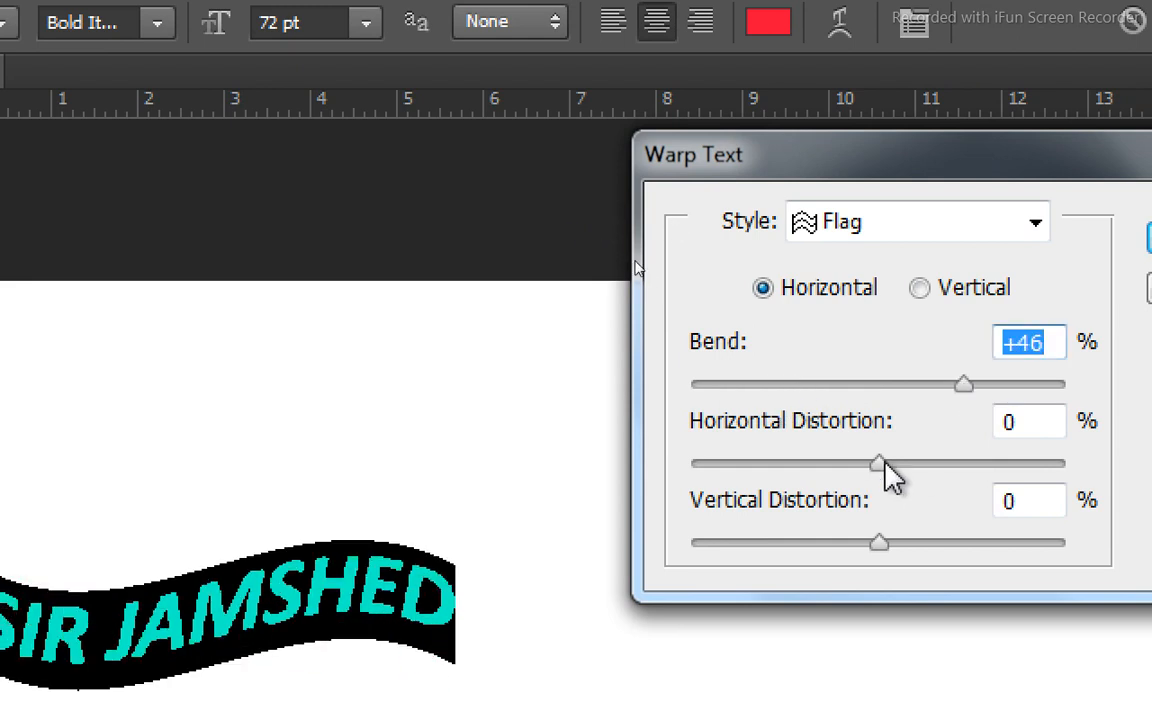
{"action": "left_click_drag", "start_coordinate": [885, 465], "coordinate": [778, 468]}
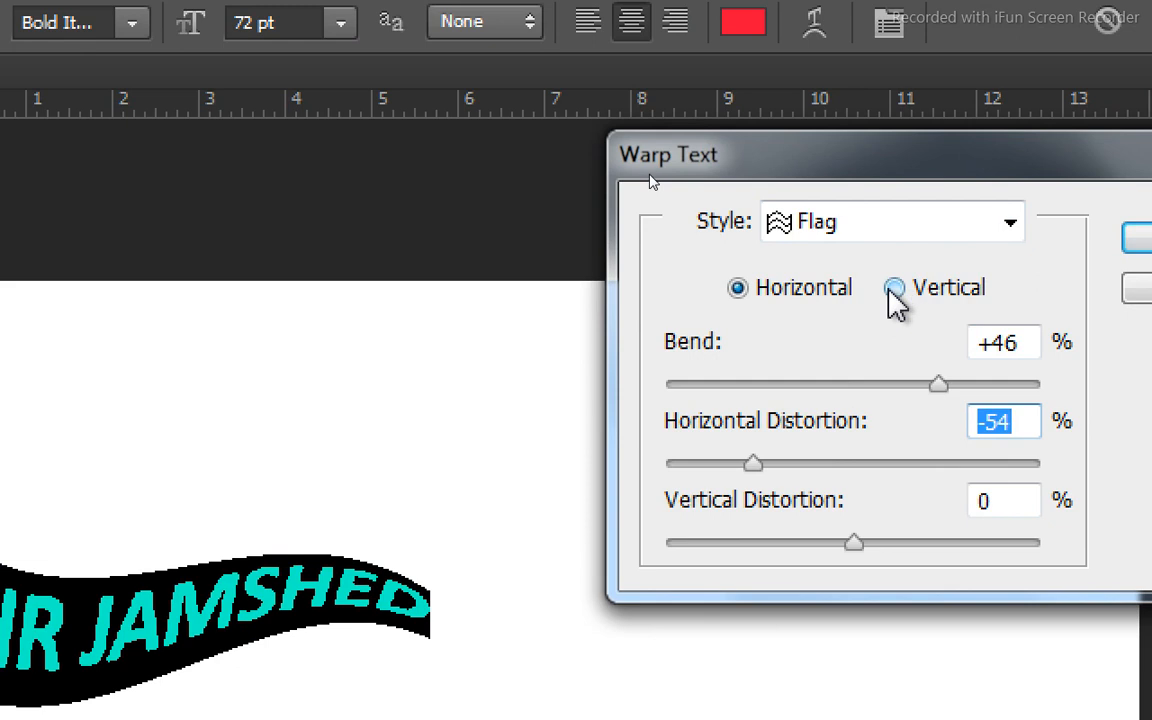
Try the vertical warp orientation with Bend -10%, and switch the warp back to horizontal.
{"action": "left_click", "coordinate": [893, 290]}
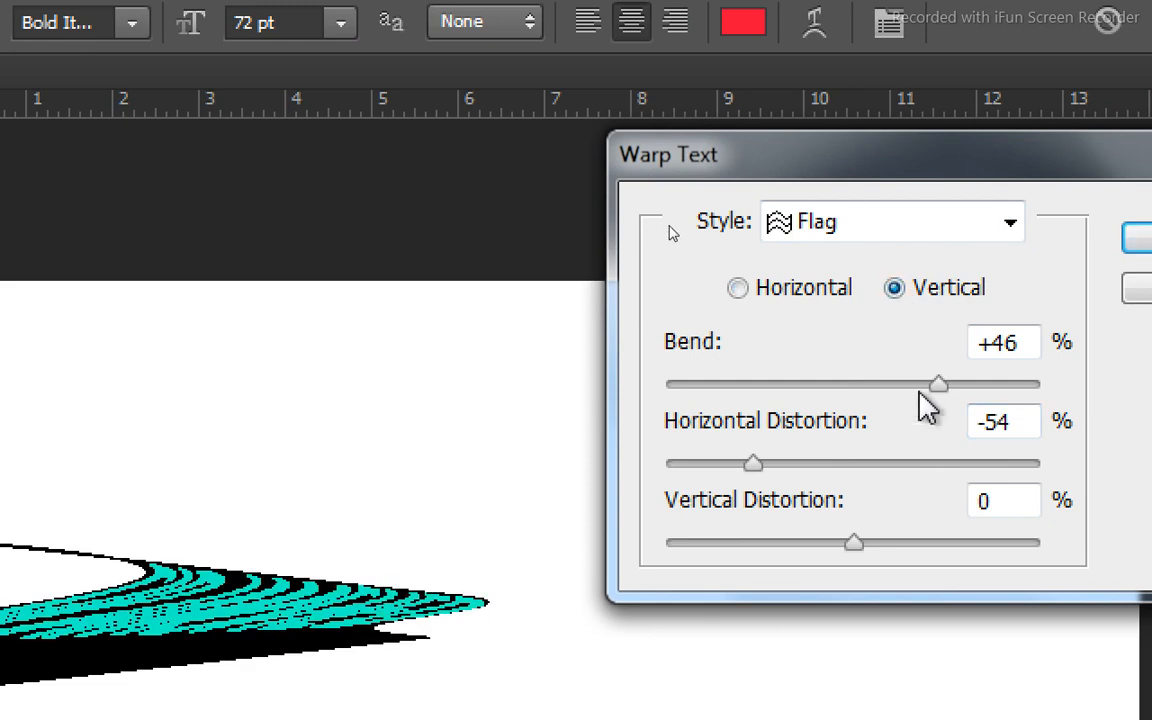
{"action": "left_click_drag", "start_coordinate": [938, 399], "coordinate": [838, 400]}
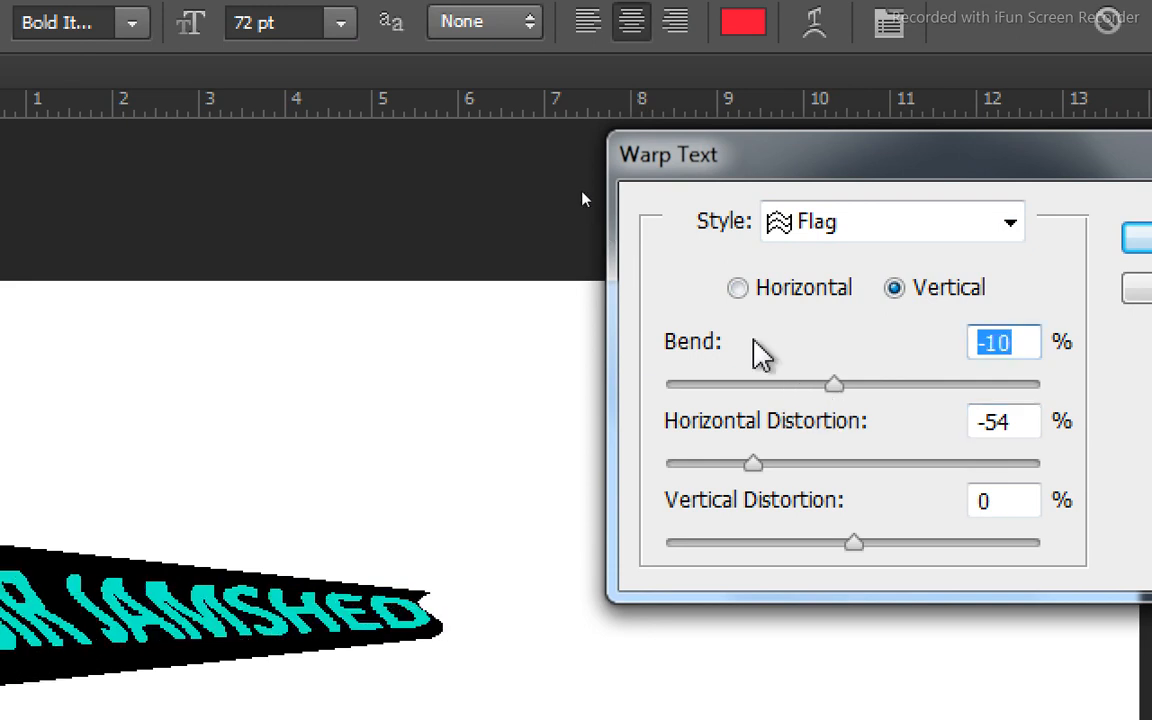
{"action": "left_click", "coordinate": [738, 292]}
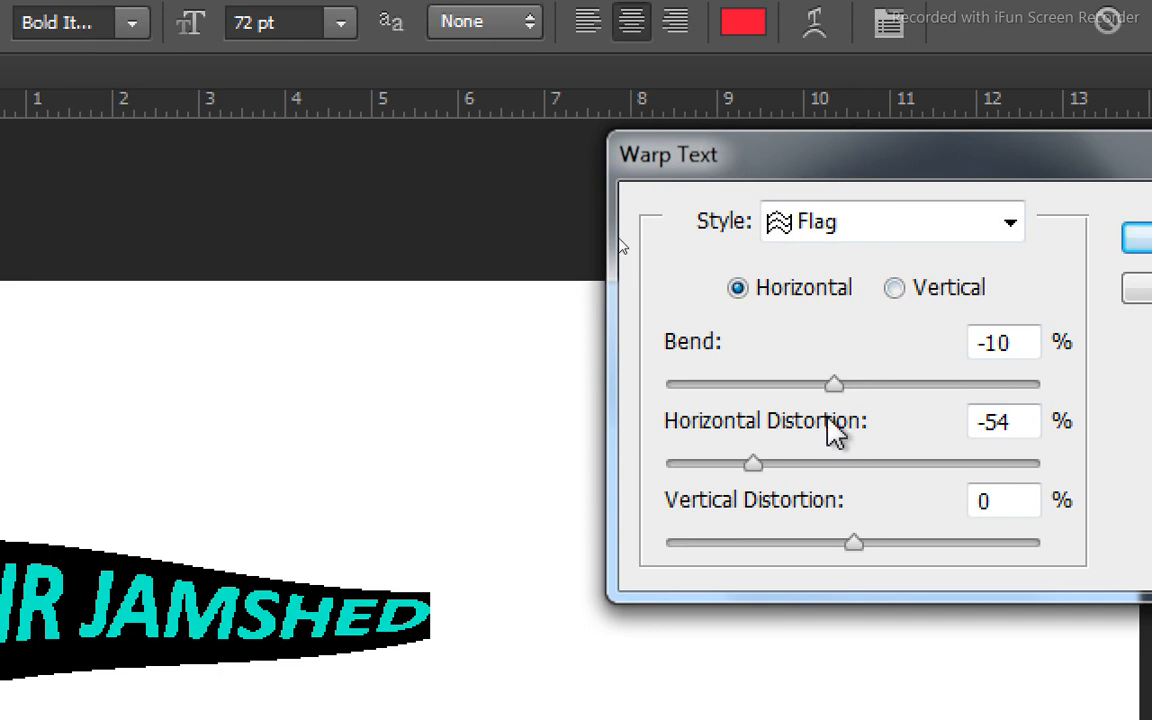
Try the Rise warp style on the text with Bend -71%.
{"action": "left_click", "coordinate": [1009, 226]}
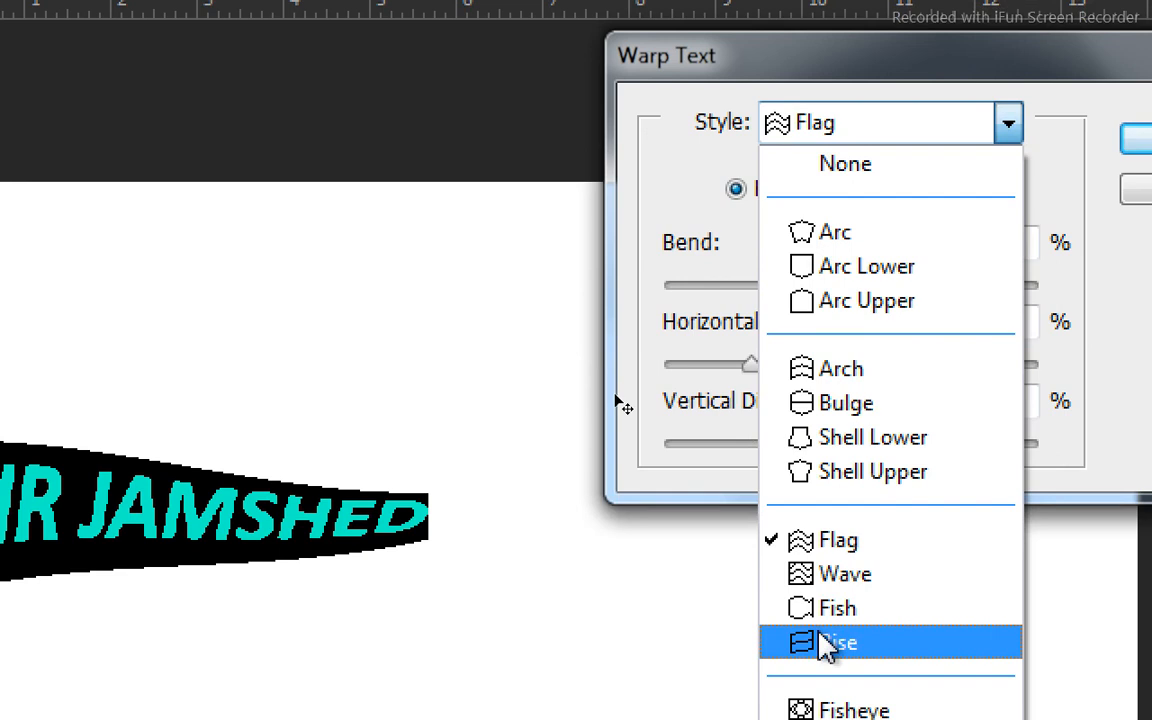
{"action": "left_click", "coordinate": [826, 645]}
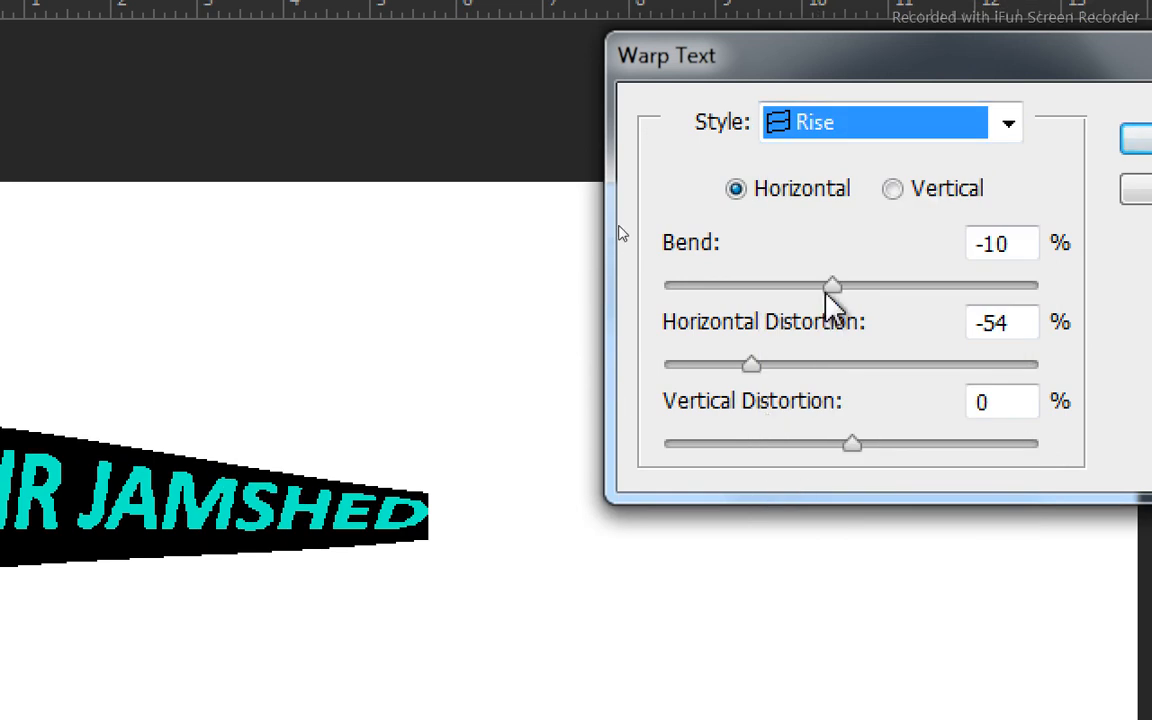
{"action": "left_click_drag", "start_coordinate": [826, 298], "coordinate": [720, 292]}
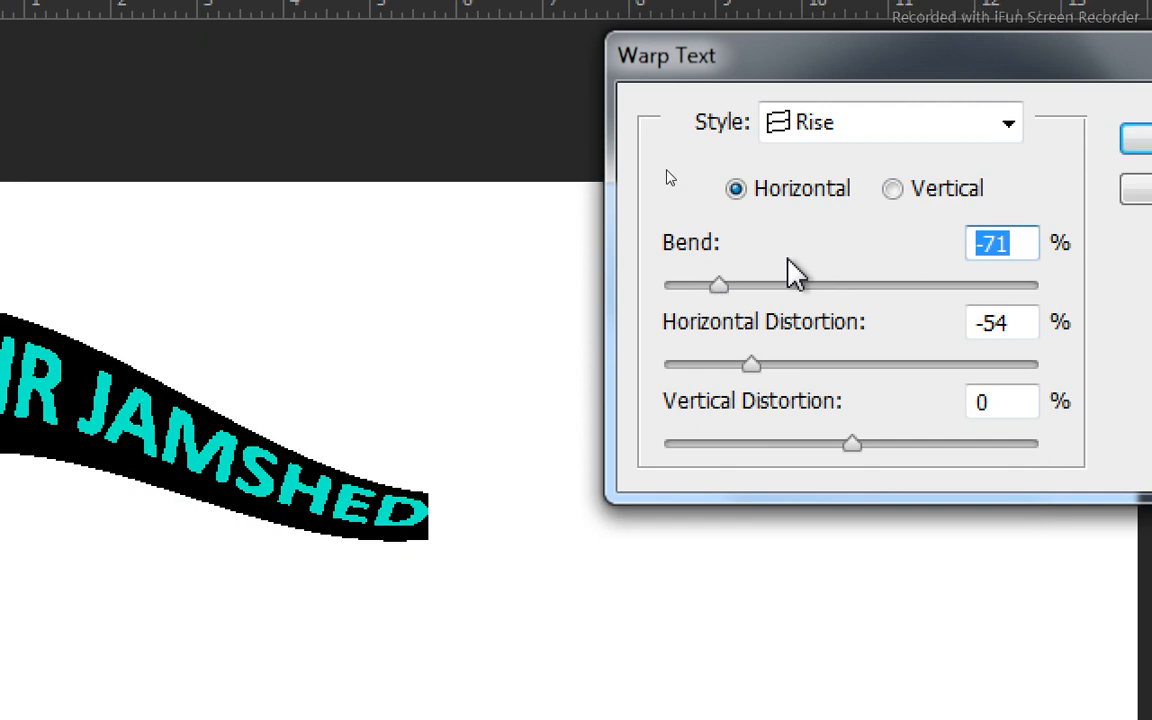
Change the warp style to Arc Lower with Bend -17%, and apply the warp to the text.
{"action": "left_click", "coordinate": [985, 133]}
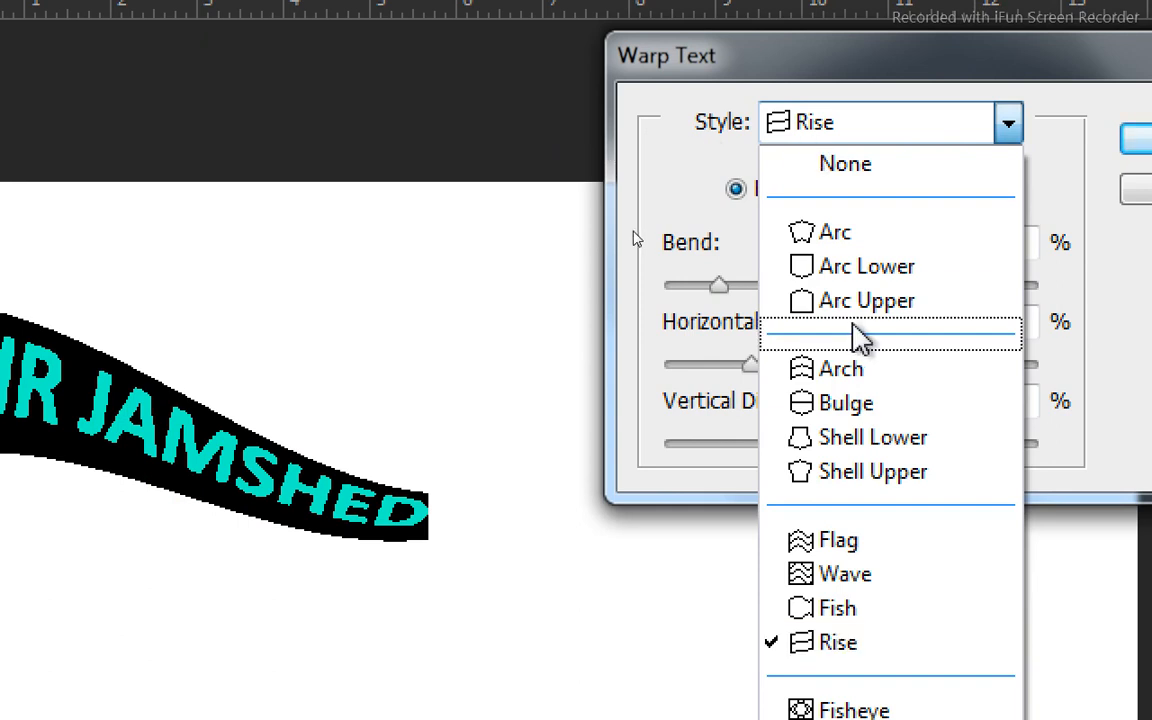
{"action": "left_click", "coordinate": [866, 268]}
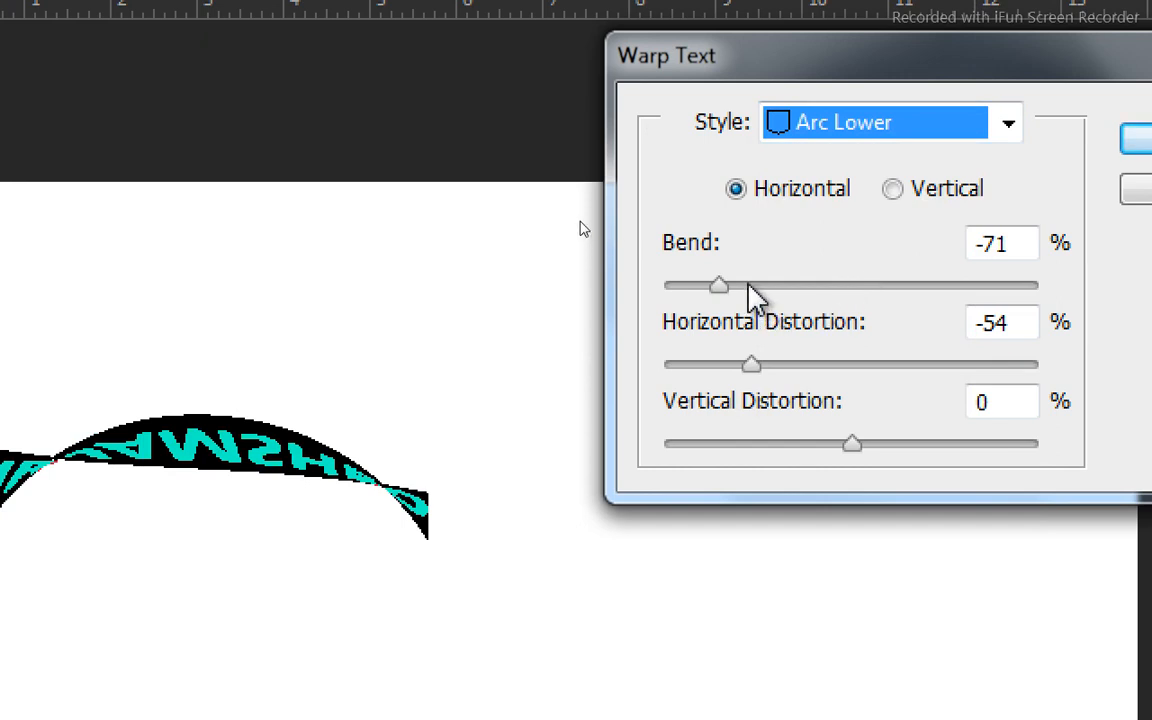
{"action": "left_click_drag", "start_coordinate": [749, 285], "coordinate": [820, 290]}
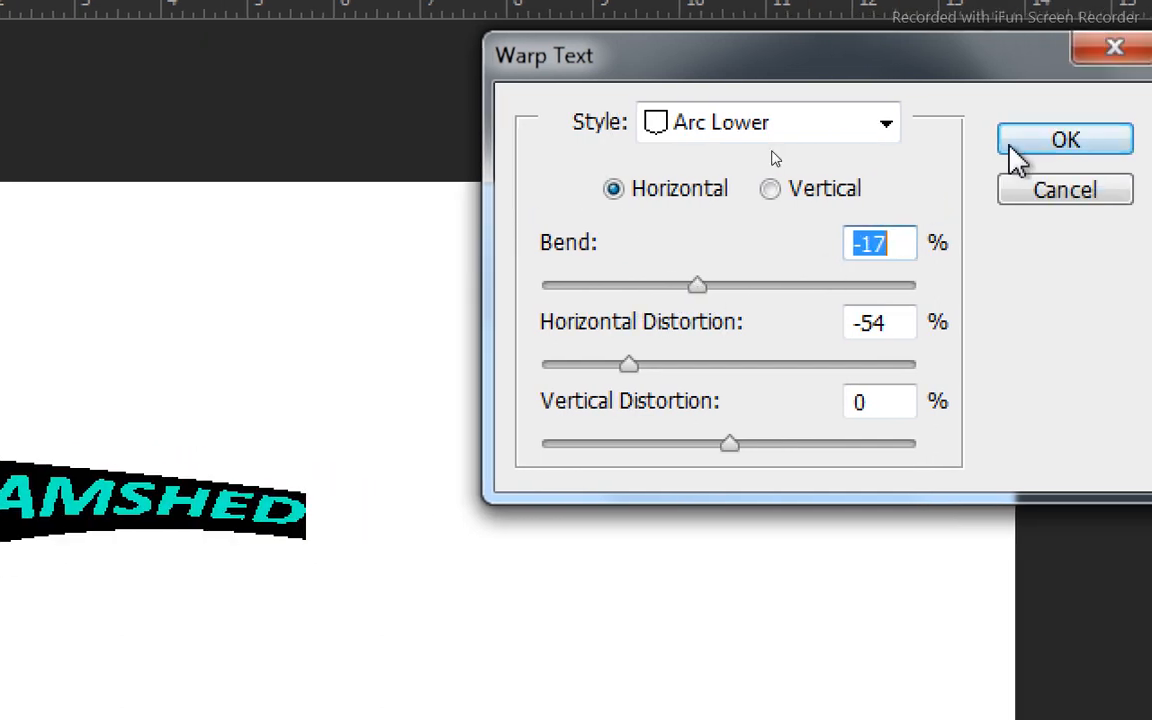
{"action": "left_click", "coordinate": [1066, 150]}
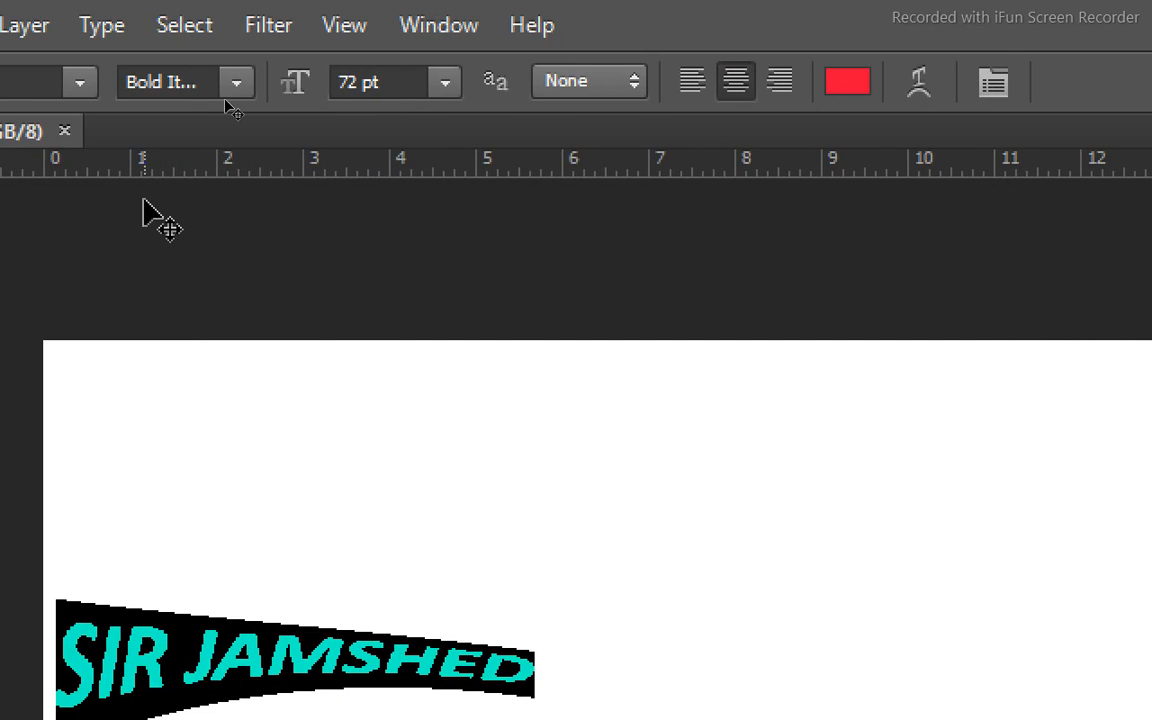
Commit the warped text and move it to the upper middle of the canvas.
{"action": "key", "text": "ctrl+4"}
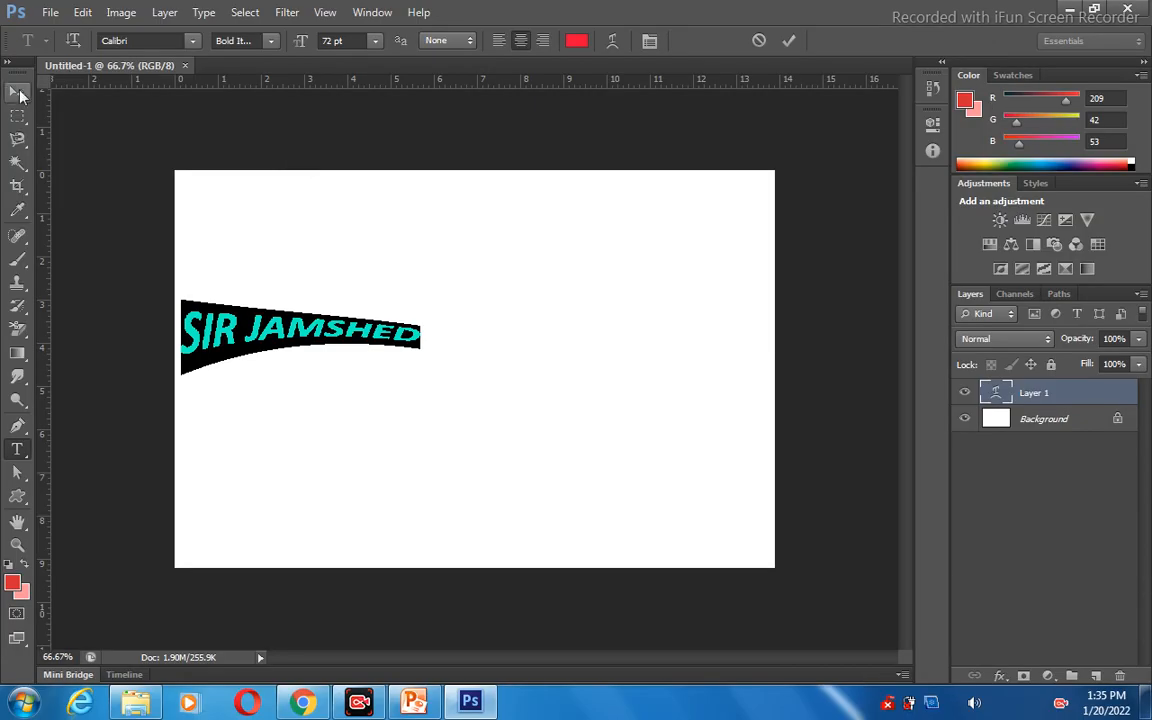
{"action": "left_click", "coordinate": [18, 92]}
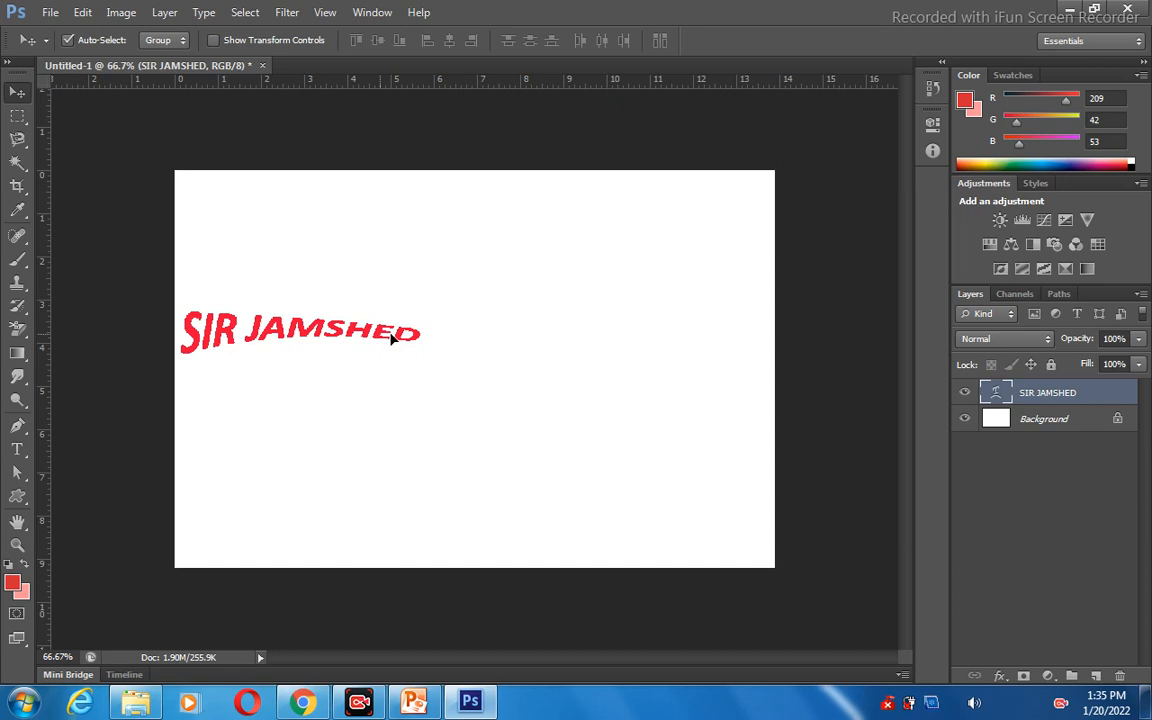
{"action": "left_click_drag", "start_coordinate": [391, 334], "coordinate": [544, 238]}
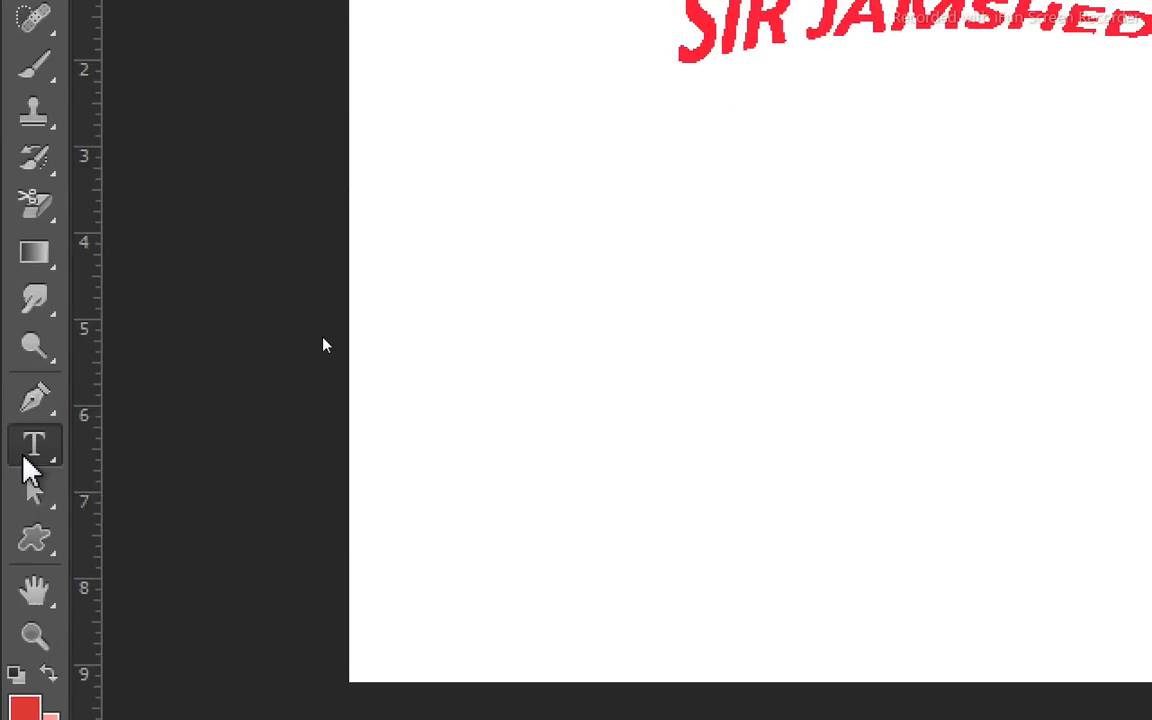
Start a new horizontal text line on the canvas, below and left of the warped text.
{"action": "left_click", "coordinate": [26, 458]}
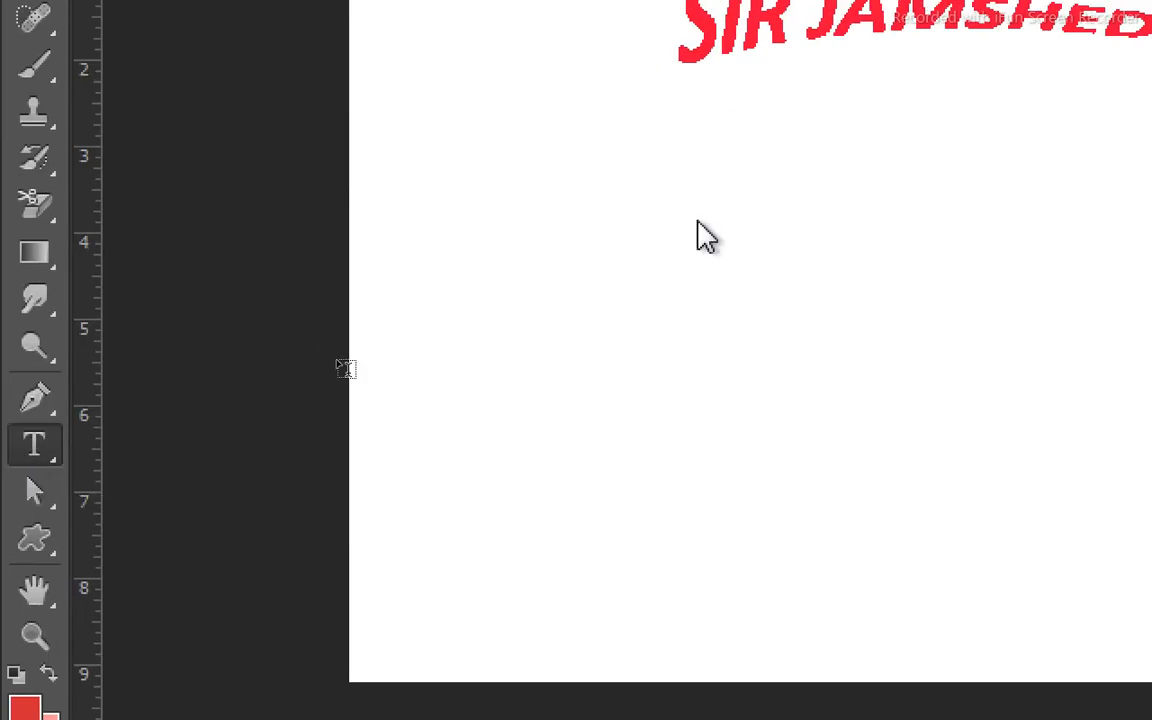
{"action": "left_click", "coordinate": [549, 287]}
{"action": "type", "text": "T"}
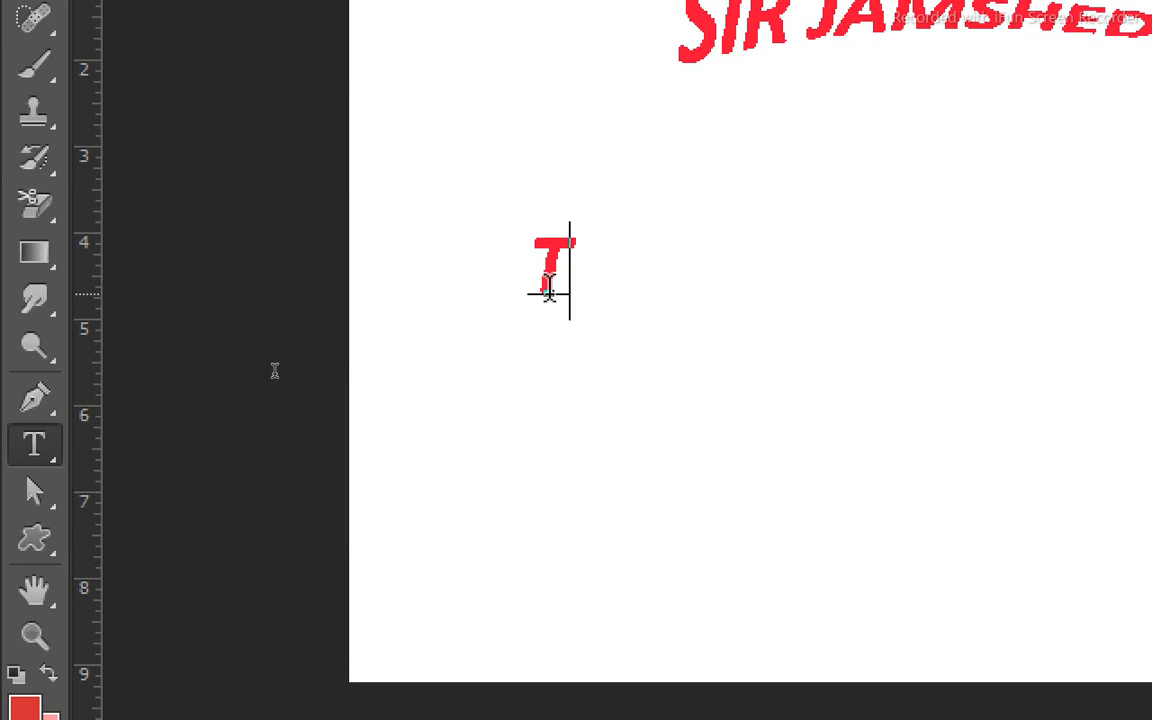
{"action": "type", "text": "O"}
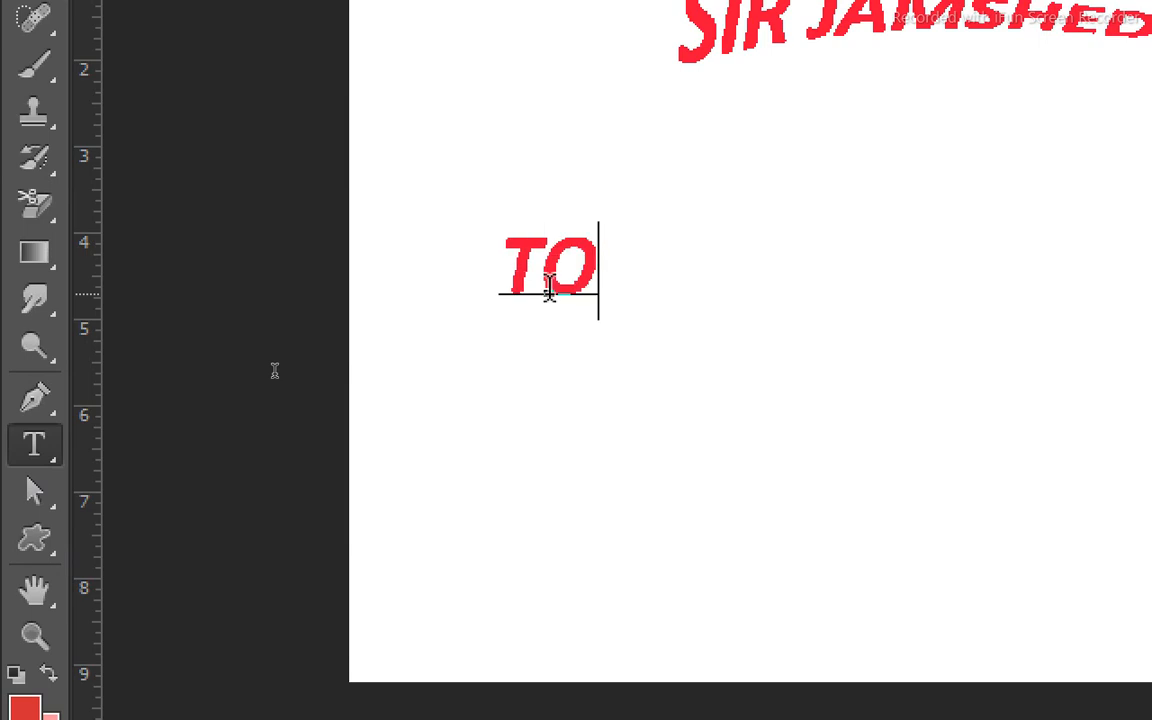
{"action": "key", "text": "BackSpace"}
{"action": "key", "text": "BackSpace"}
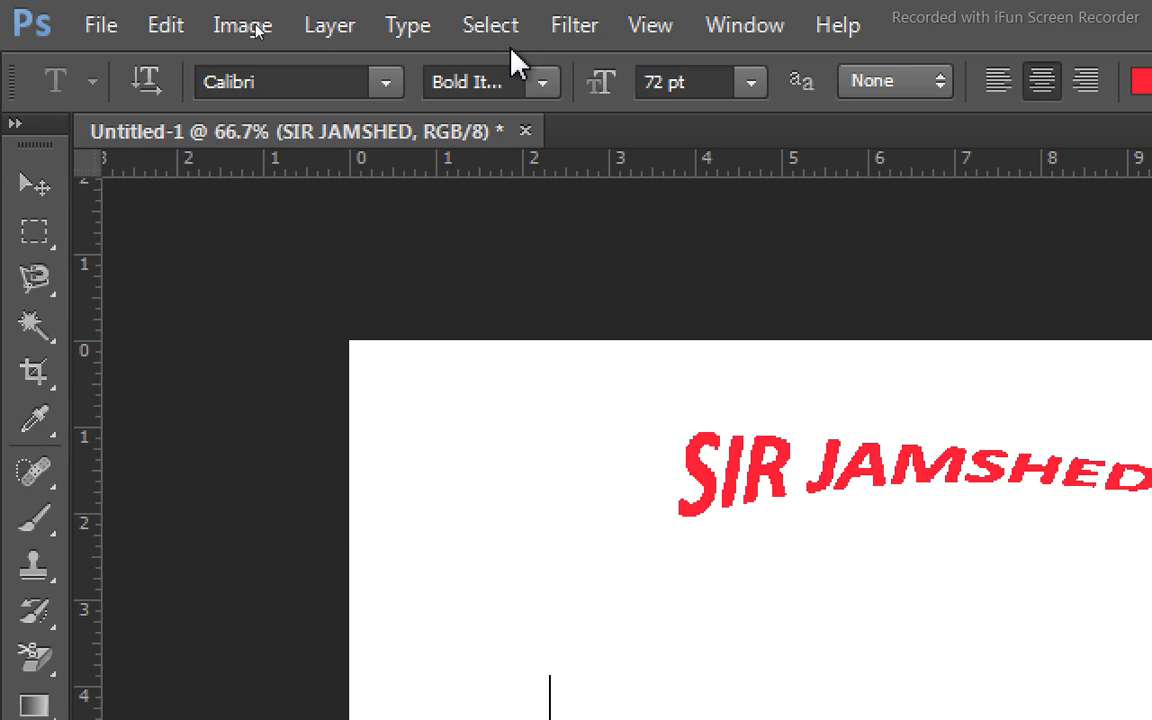
Set the font size to 48 pt and enter "TODAY OUR TOPIC" as the first line of the new text.
{"action": "left_click", "coordinate": [751, 90]}
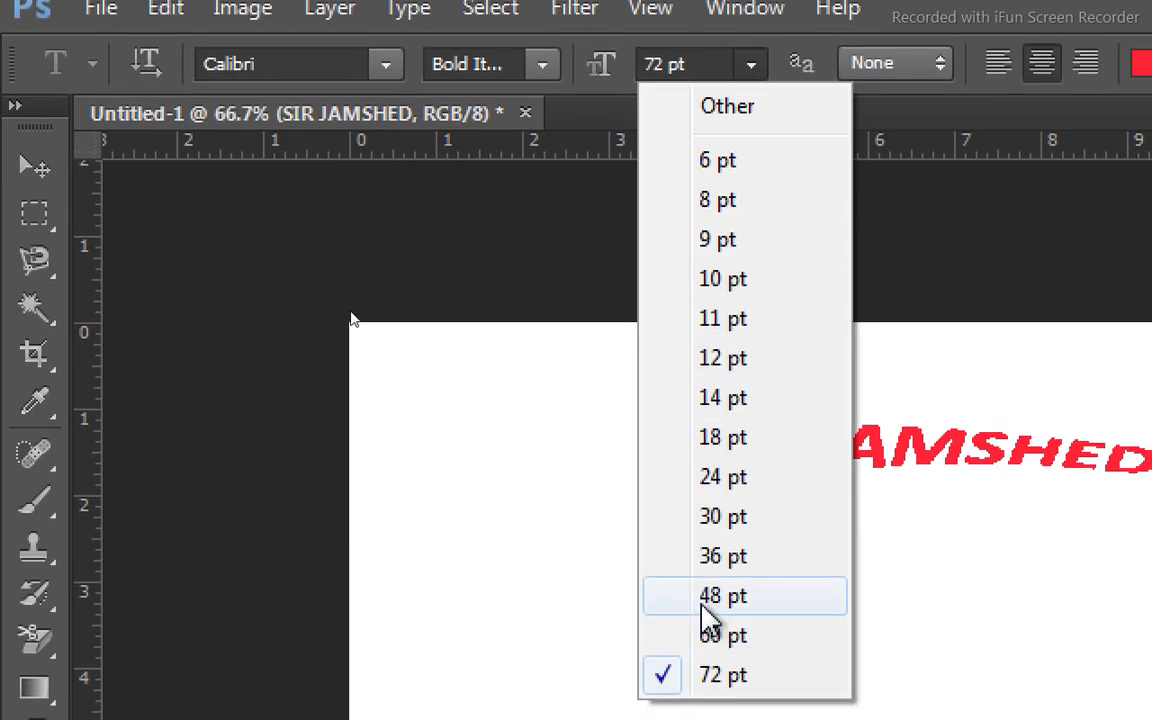
{"action": "left_click", "coordinate": [702, 605]}
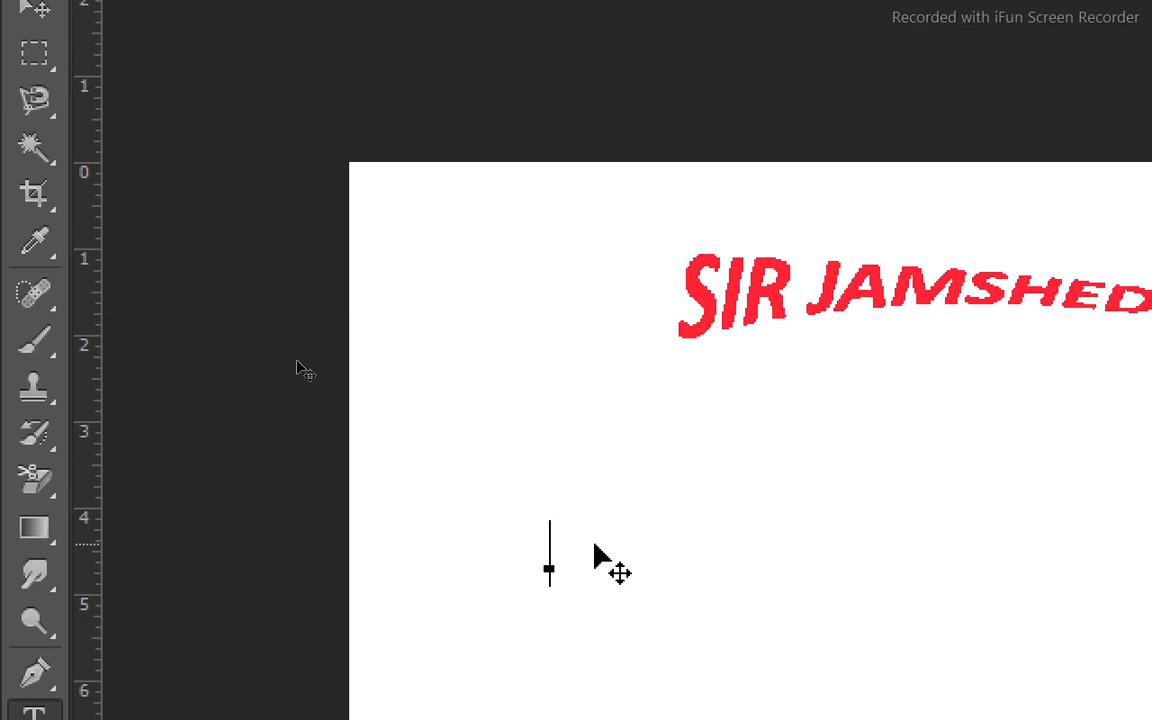
{"action": "type", "text": "T"}
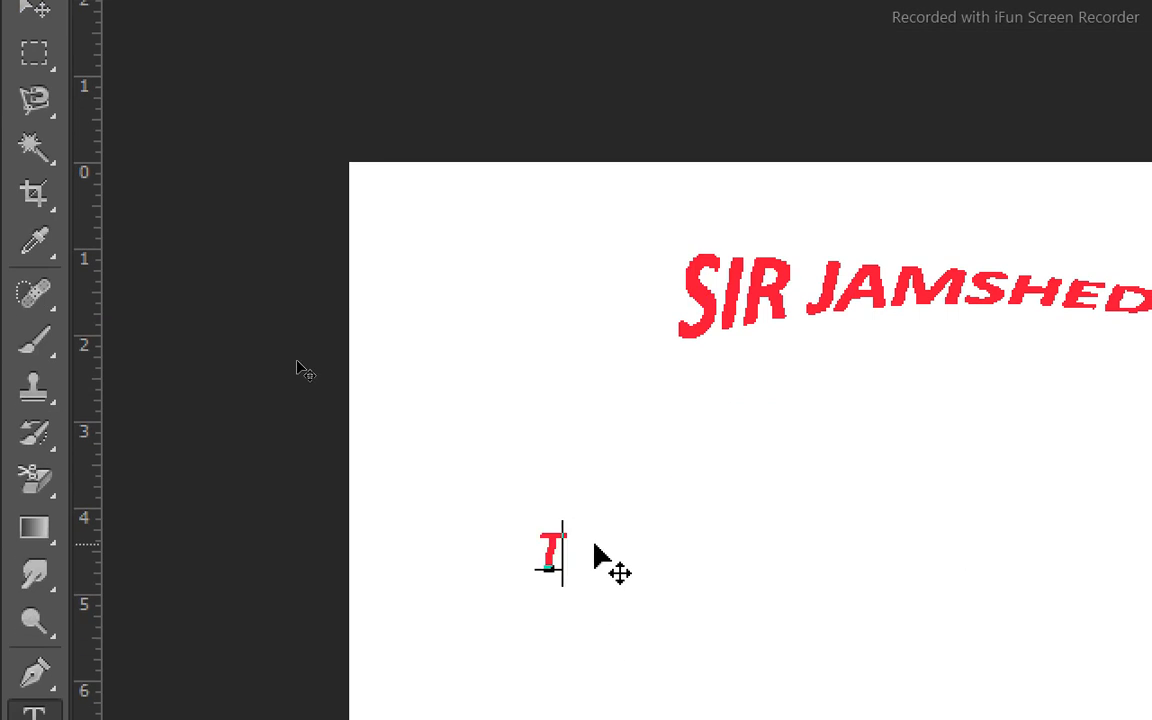
{"action": "type", "text": "ODA"}
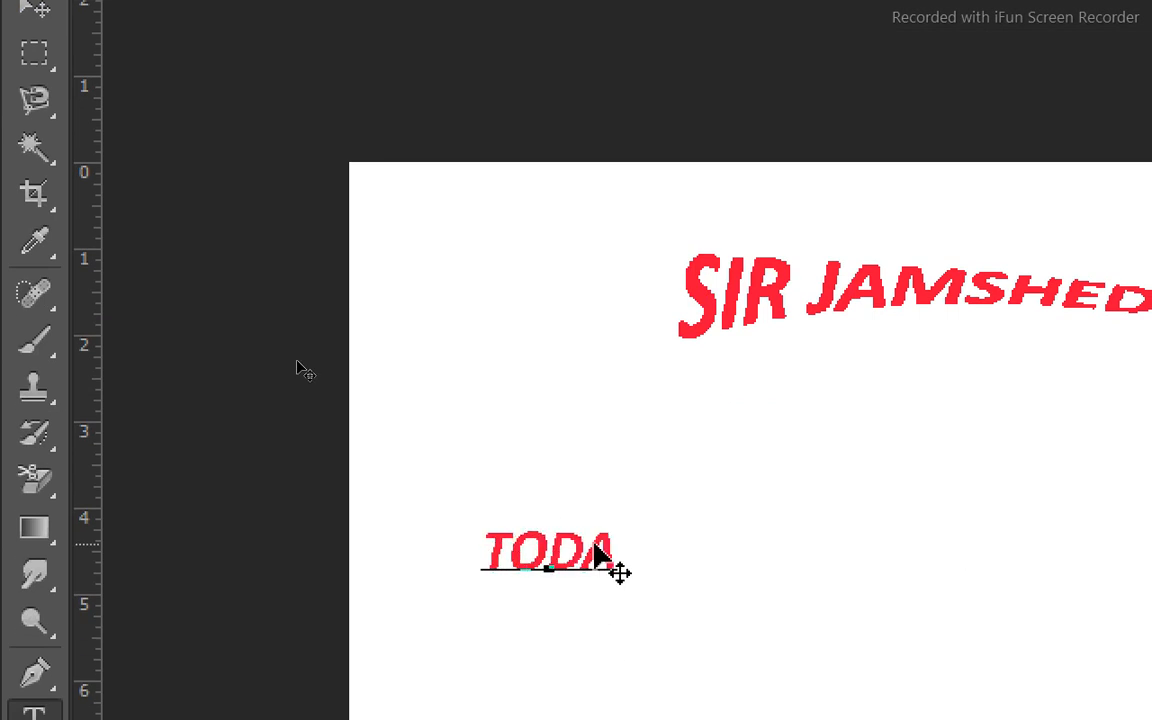
{"action": "type", "text": "Y O"}
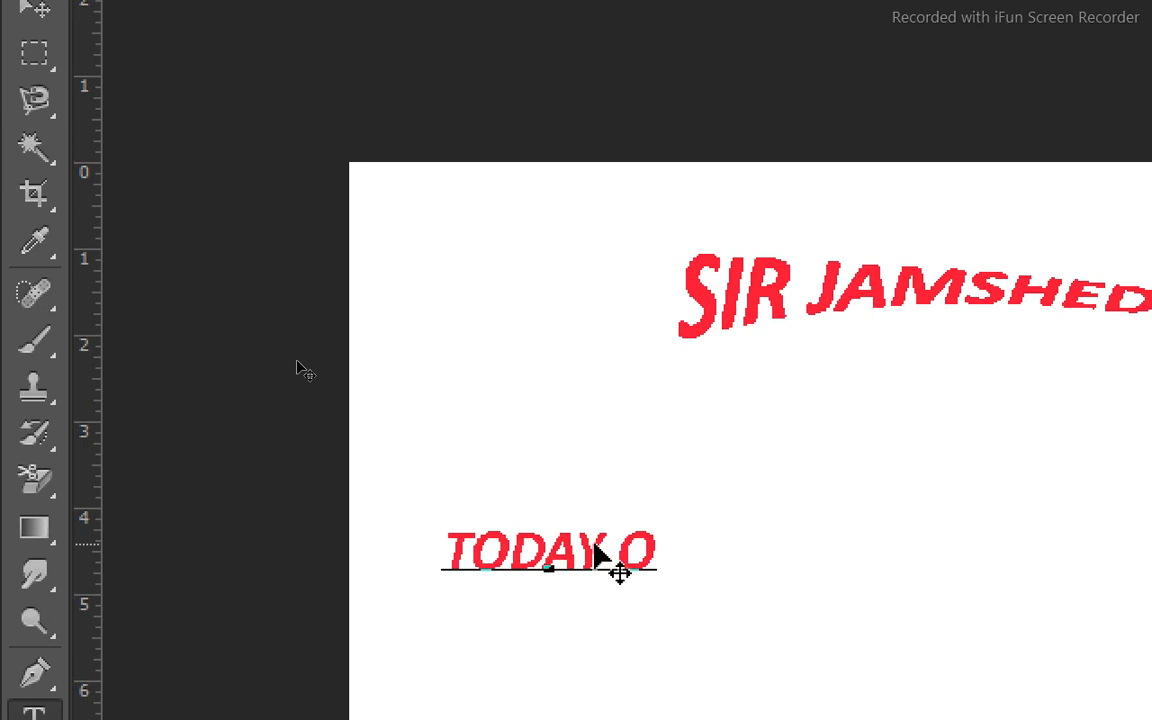
{"action": "type", "text": "UR T"}
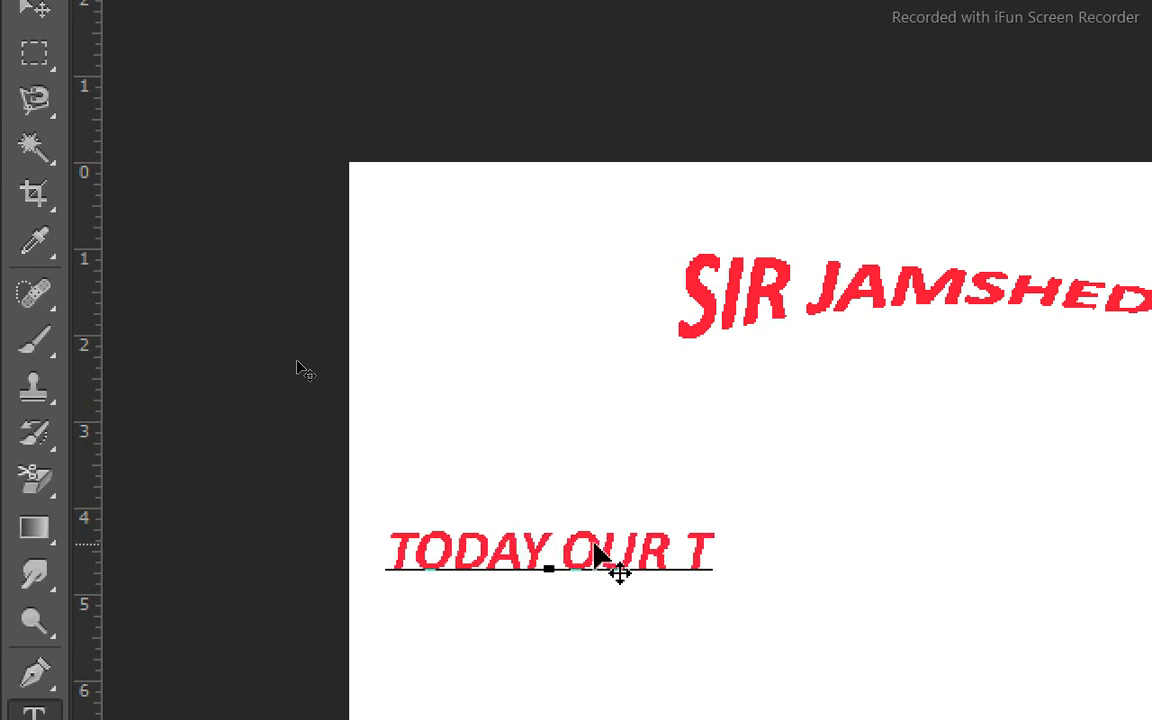
{"action": "type", "text": "OPIC"}
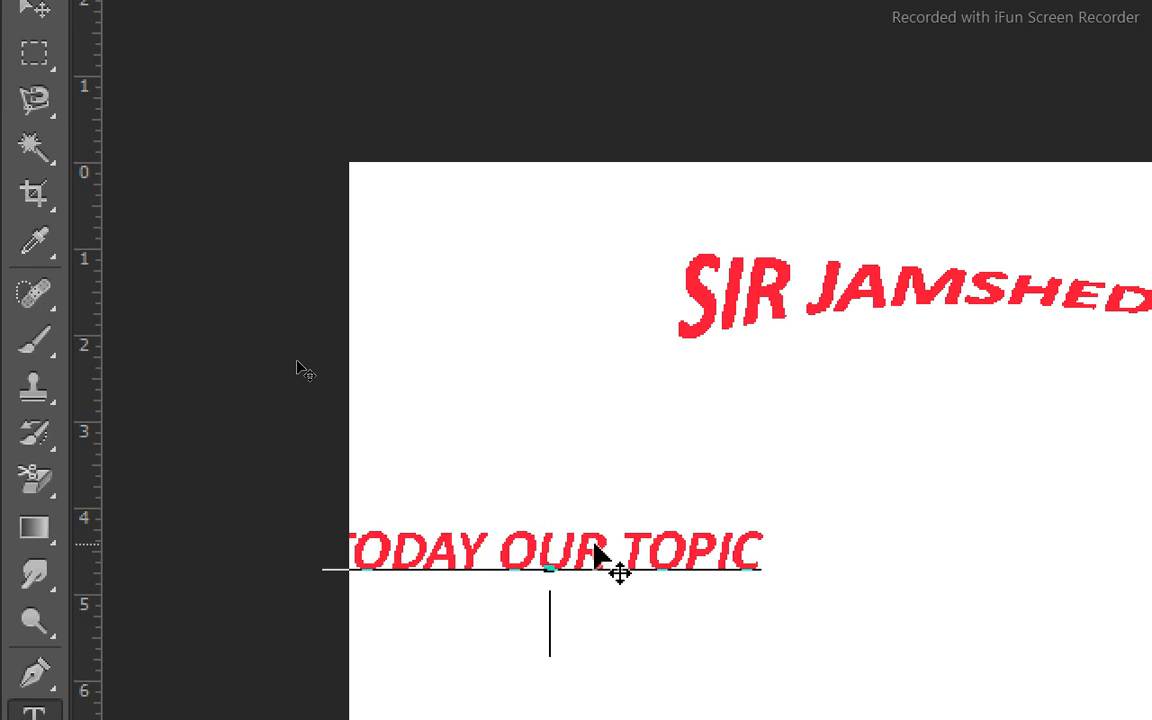
{"action": "type", "text": " IS "}
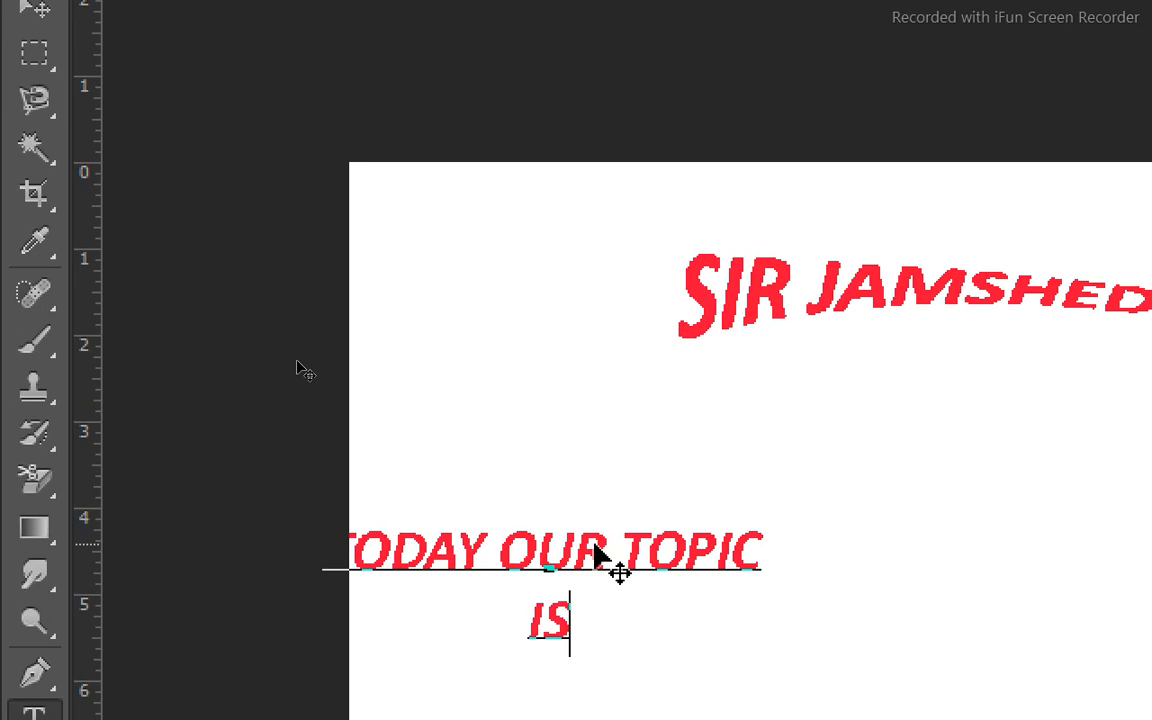
{"action": "type", "text": "AD"}
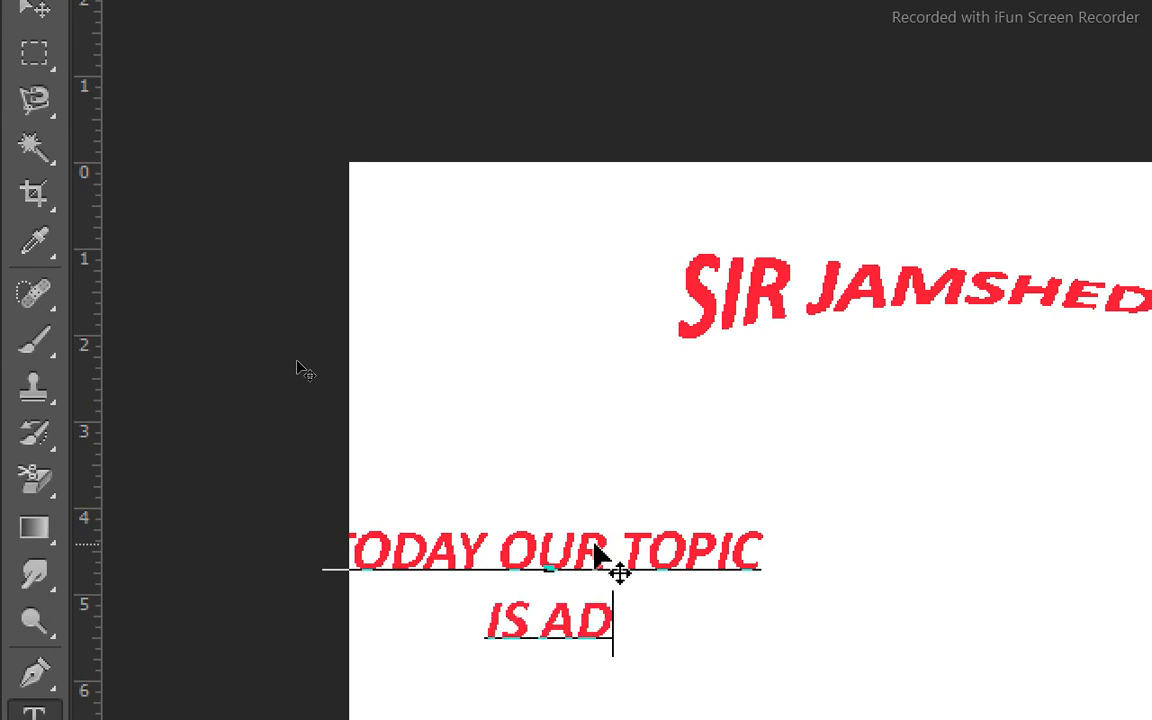
{"action": "type", "text": "OBE"}
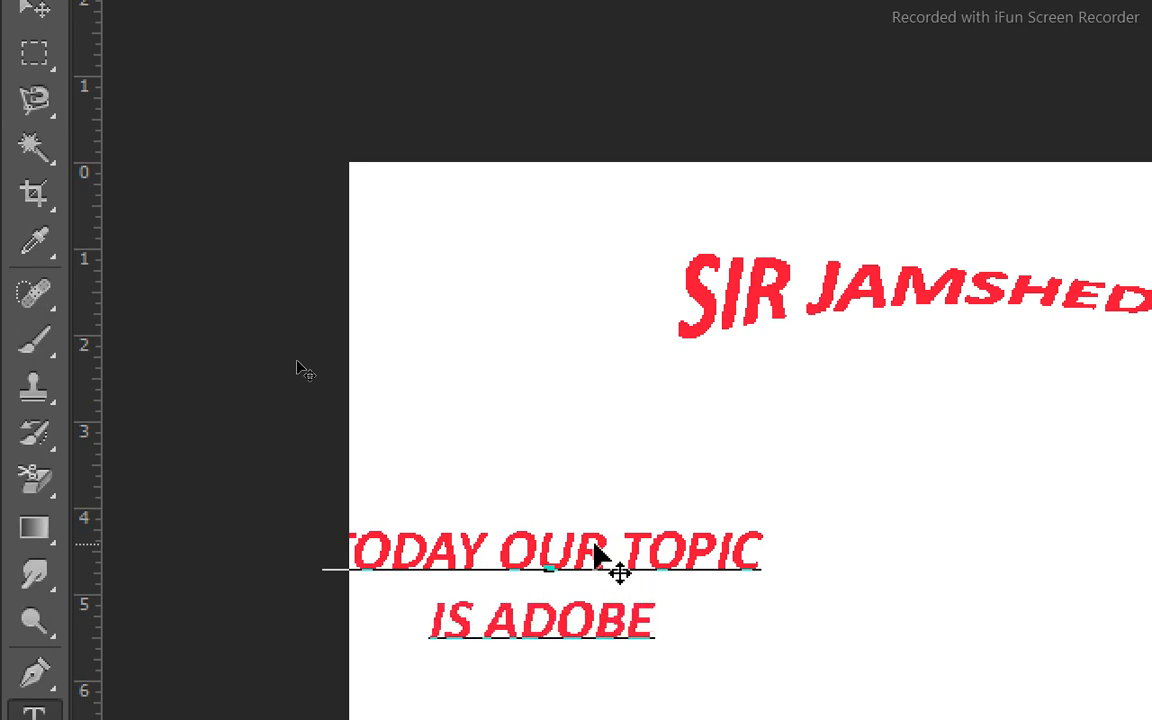
{"action": "type", "text": " P"}
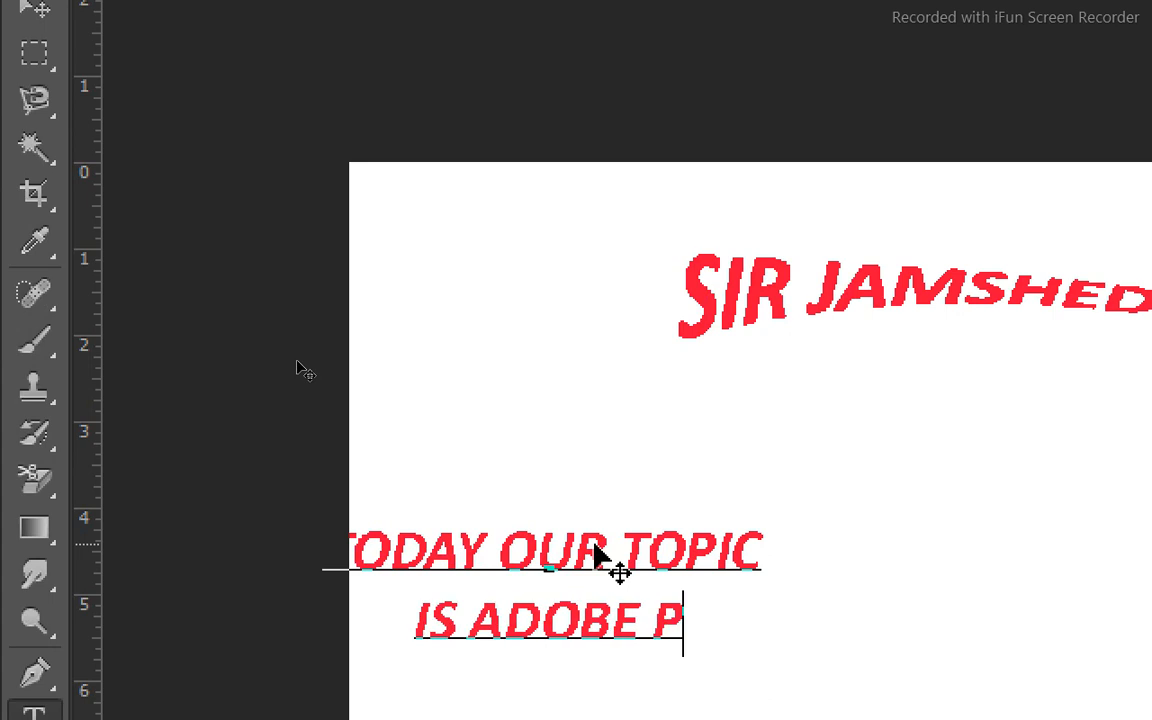
{"action": "type", "text": "HOTOS"}
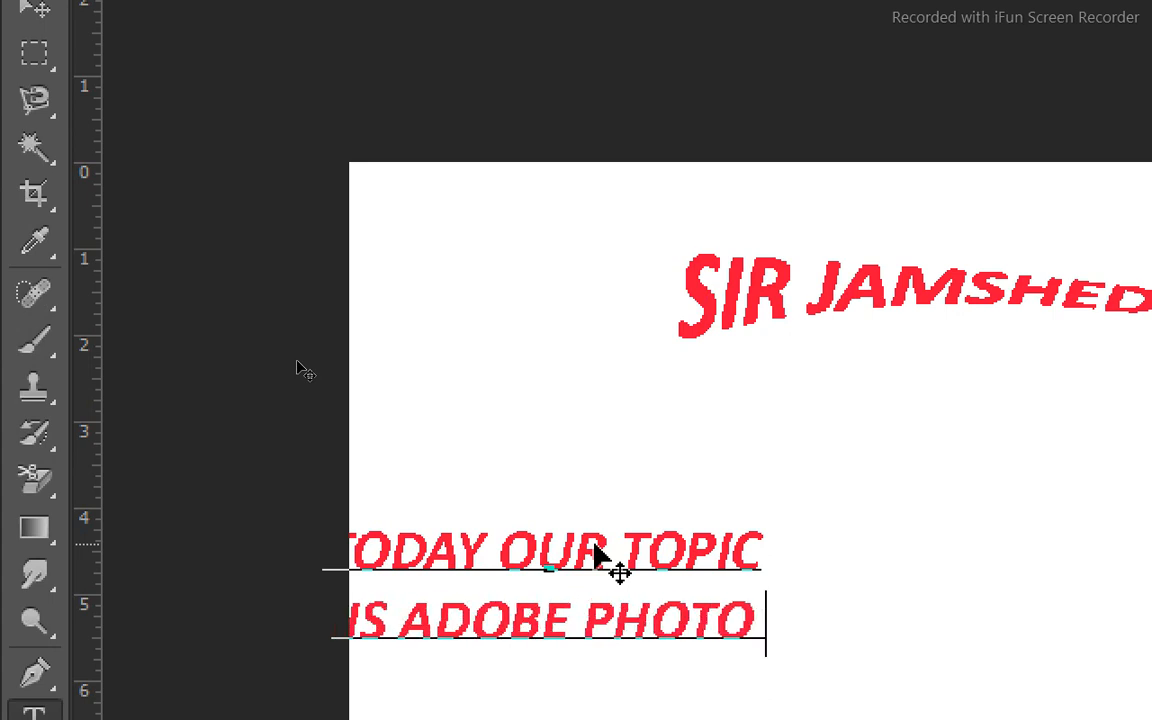
{"action": "type", "text": "HOP"}
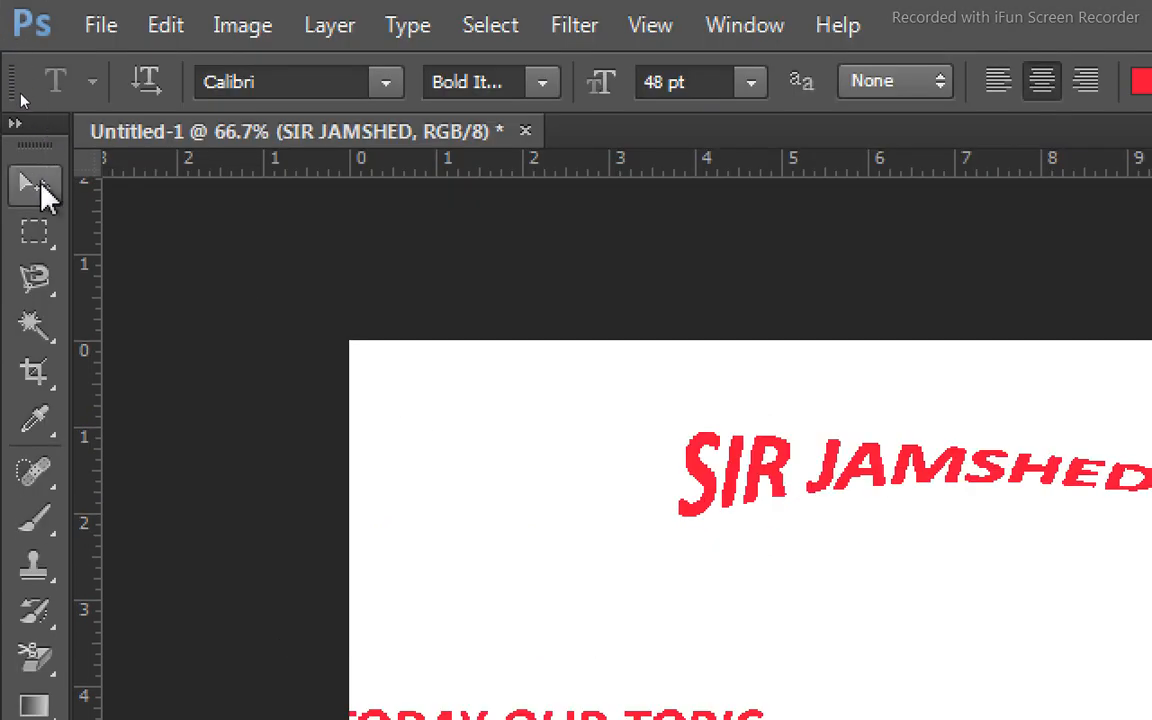
Commit the two-line text and move it directly beneath the warped text line.
{"action": "left_click", "coordinate": [40, 195]}
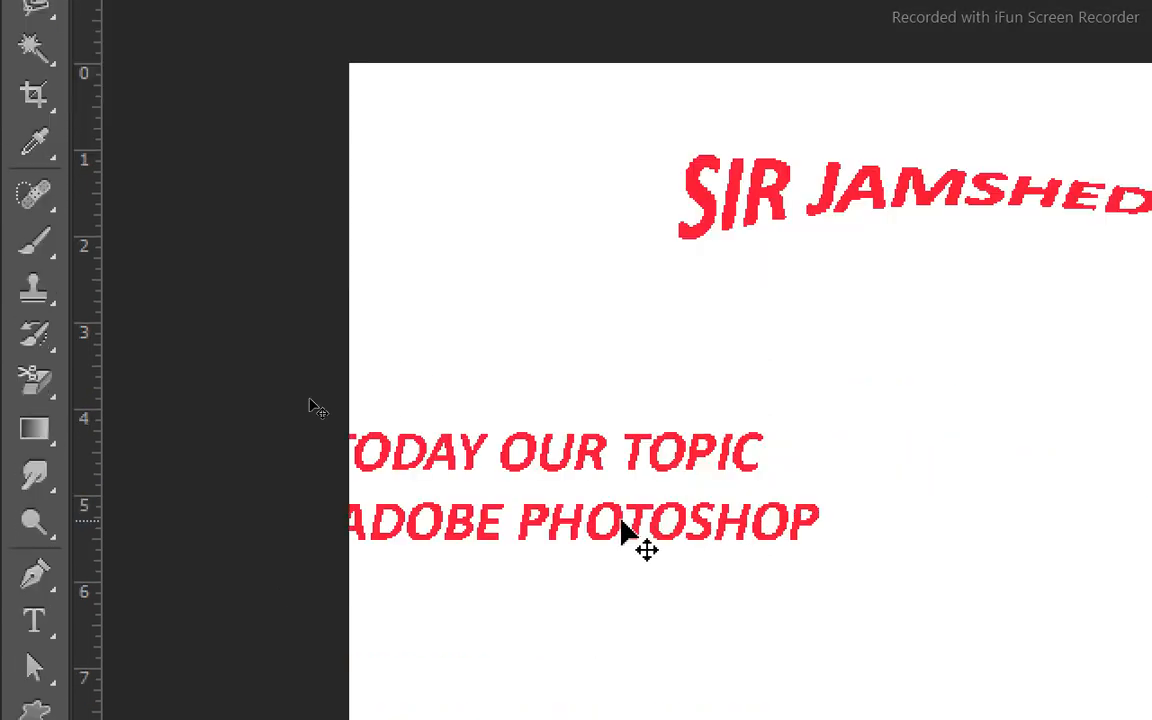
{"action": "left_click_drag", "start_coordinate": [620, 522], "coordinate": [1000, 423]}
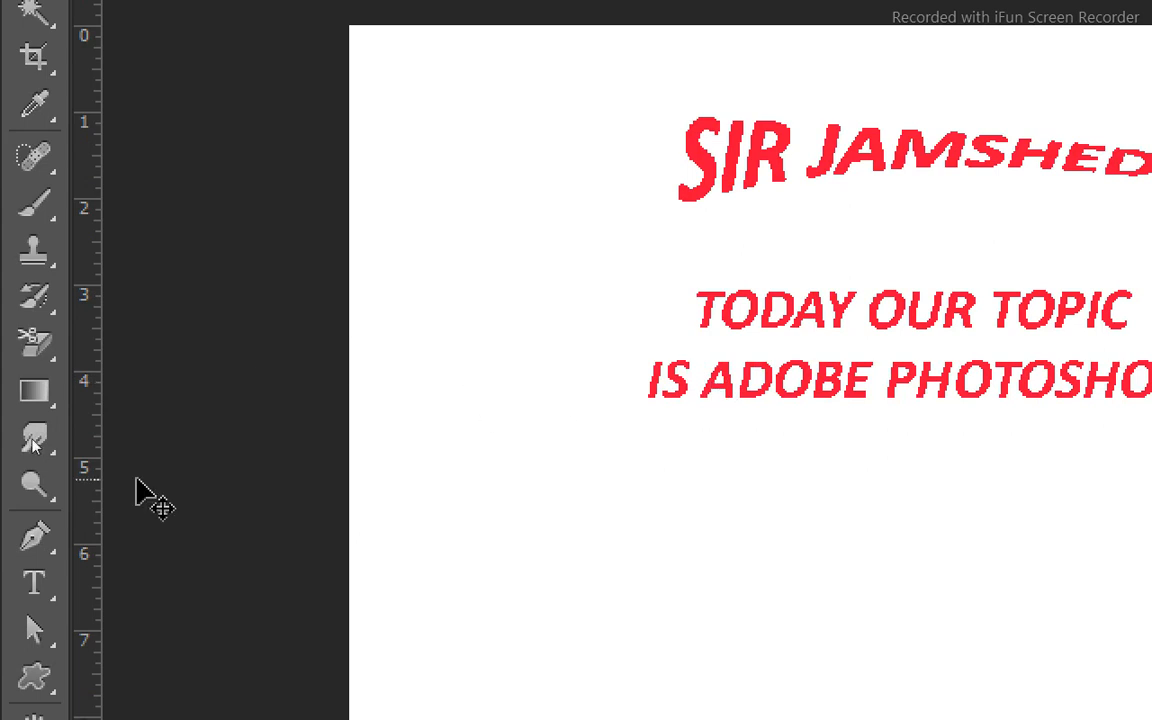
Select both lines of the "TODAY OUR TOPIC IS ADOBE PHOTOSHOP" text and apply center alignment.
{"action": "left_click", "coordinate": [44, 600]}
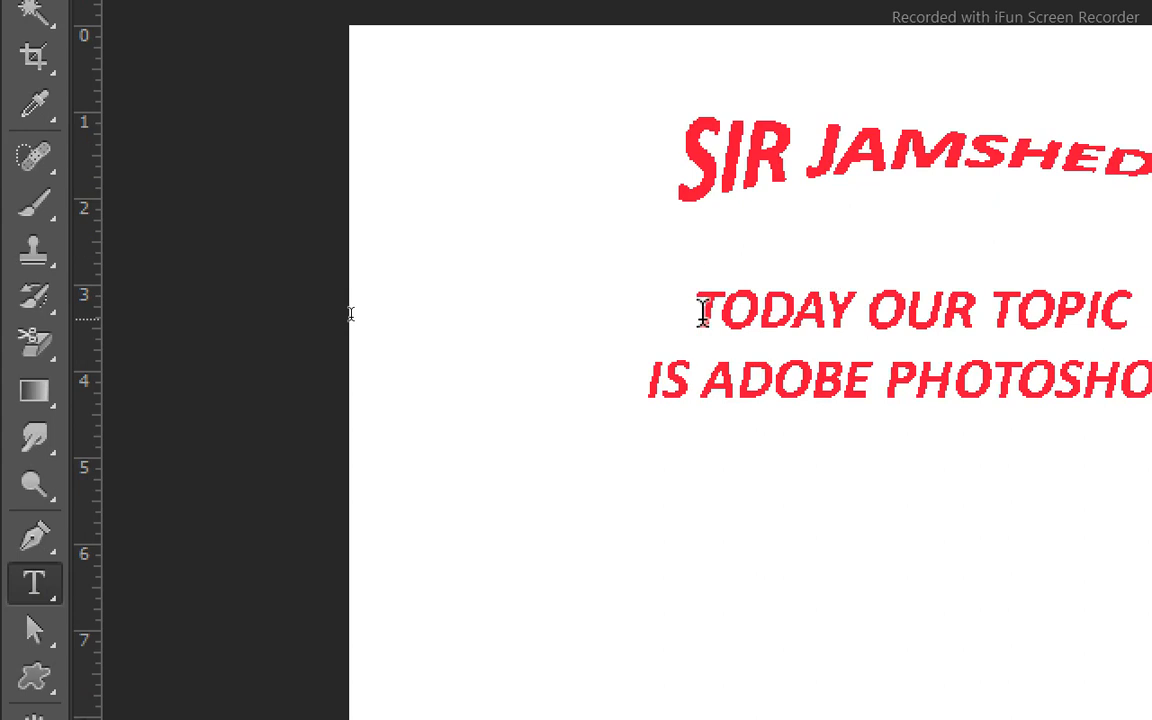
{"action": "left_click_drag", "start_coordinate": [703, 313], "coordinate": [1150, 362]}
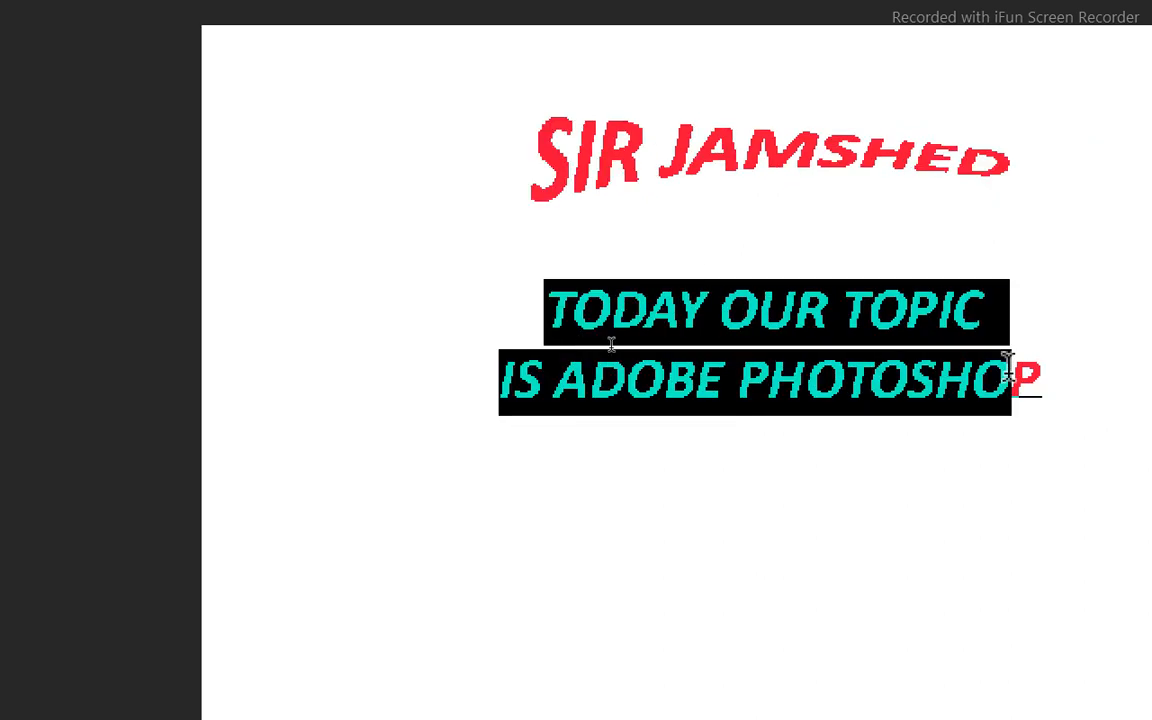
{"action": "left_click_drag", "start_coordinate": [1008, 370], "coordinate": [1108, 375]}
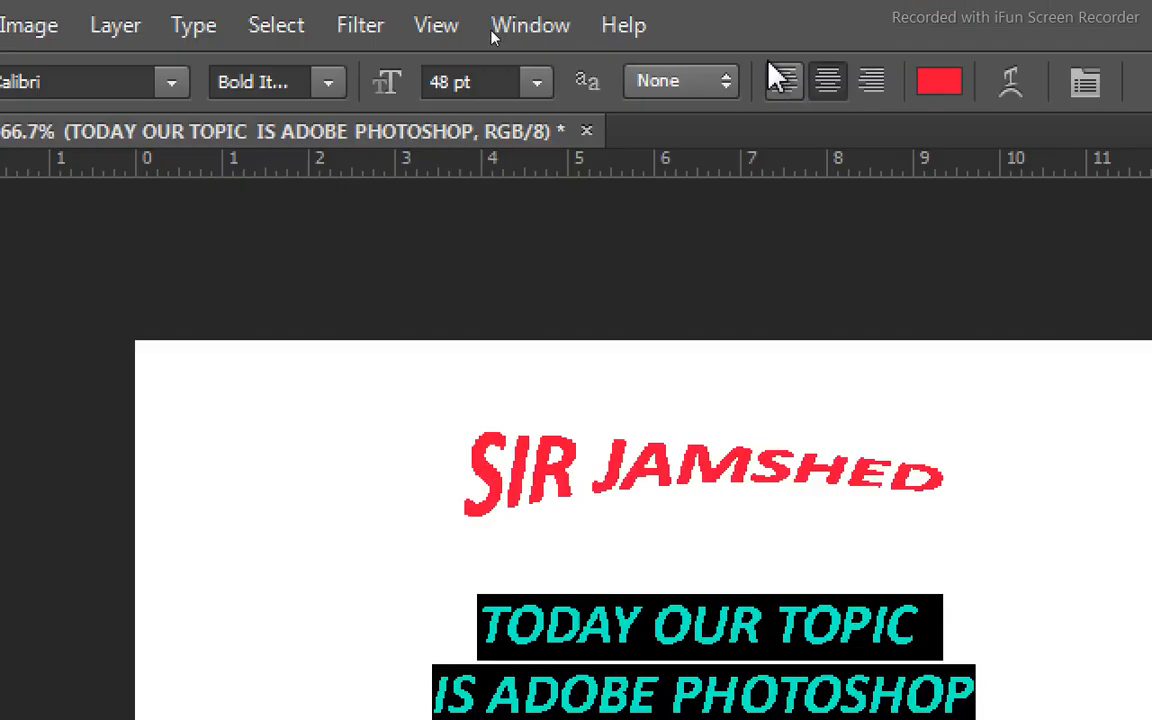
{"action": "left_click", "coordinate": [826, 82]}
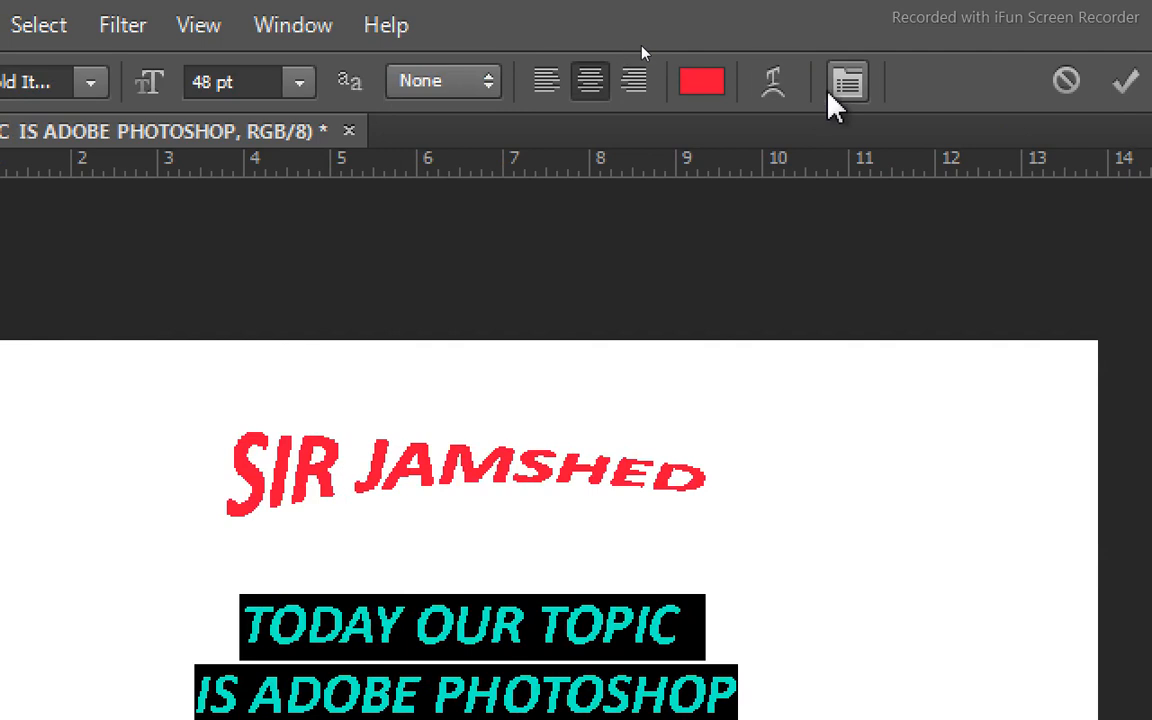
Open the Character settings and give the selected two-line text the Adobe Caslon Pro font in Bold style.
{"action": "left_click", "coordinate": [846, 84]}
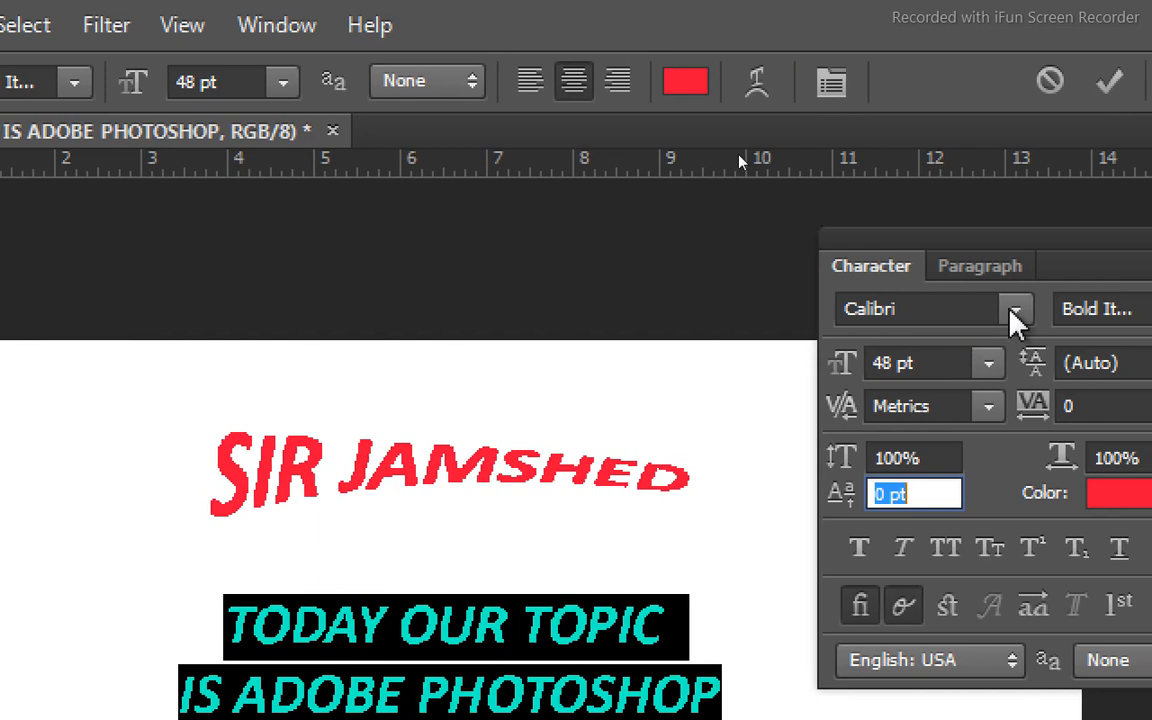
{"action": "left_click", "coordinate": [1014, 311]}
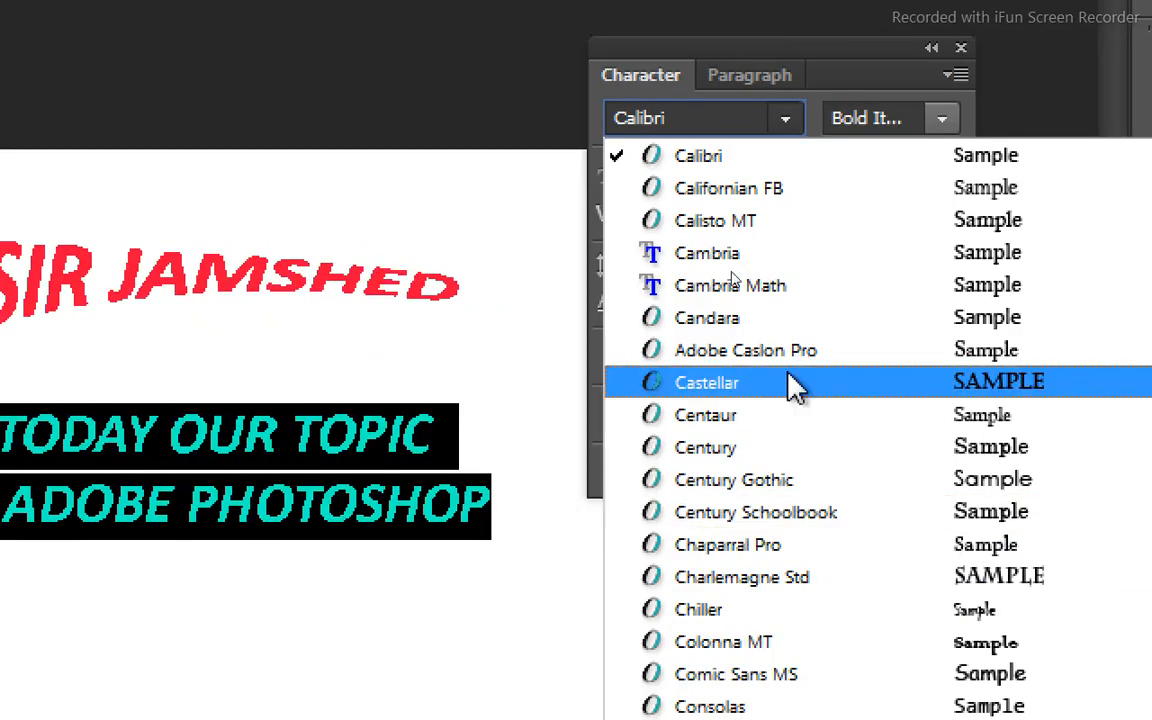
{"action": "left_click", "coordinate": [770, 368]}
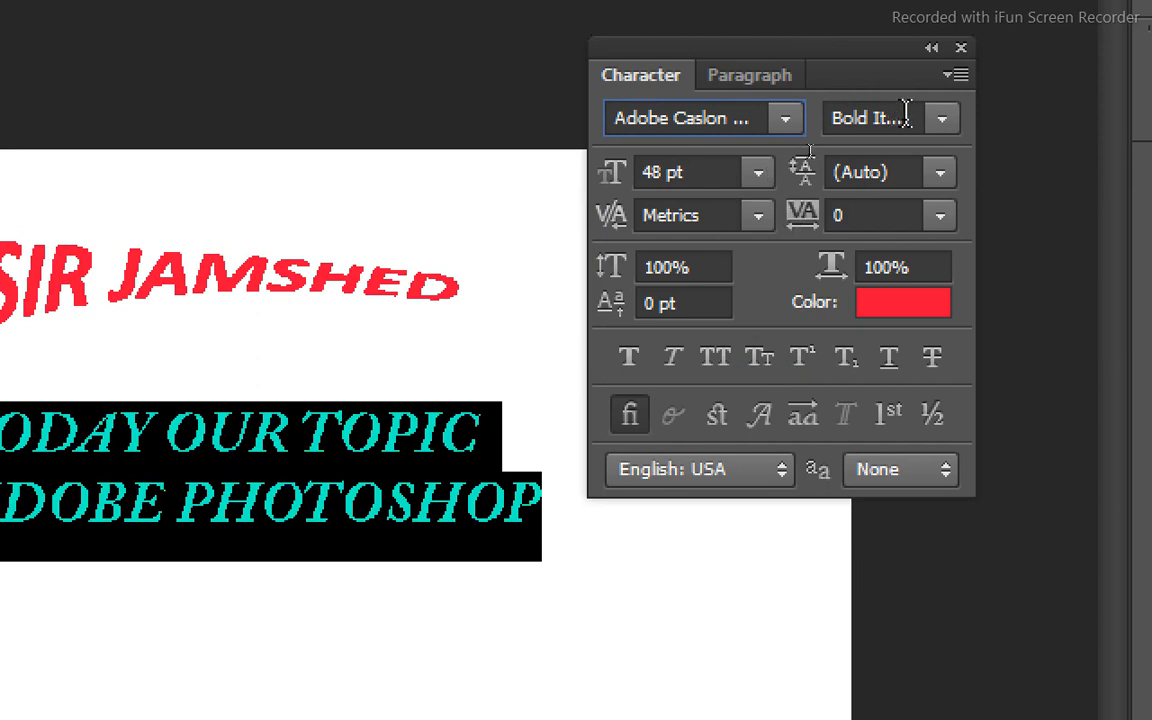
{"action": "left_click", "coordinate": [941, 120]}
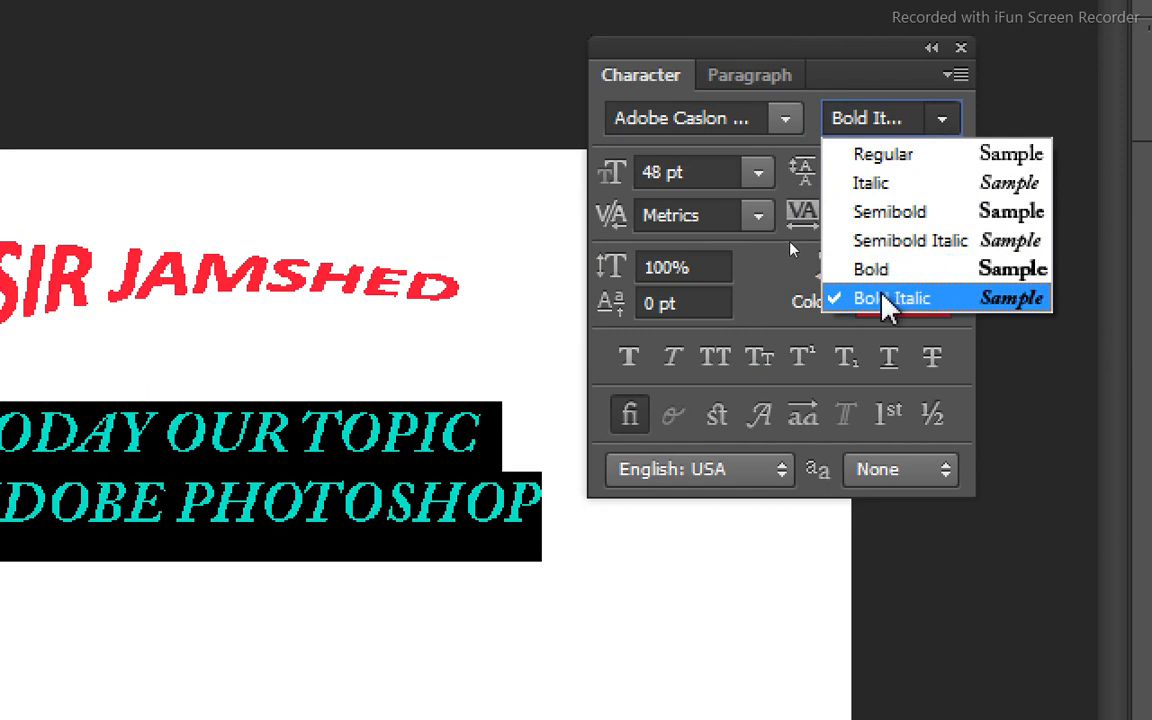
{"action": "left_click", "coordinate": [869, 272]}
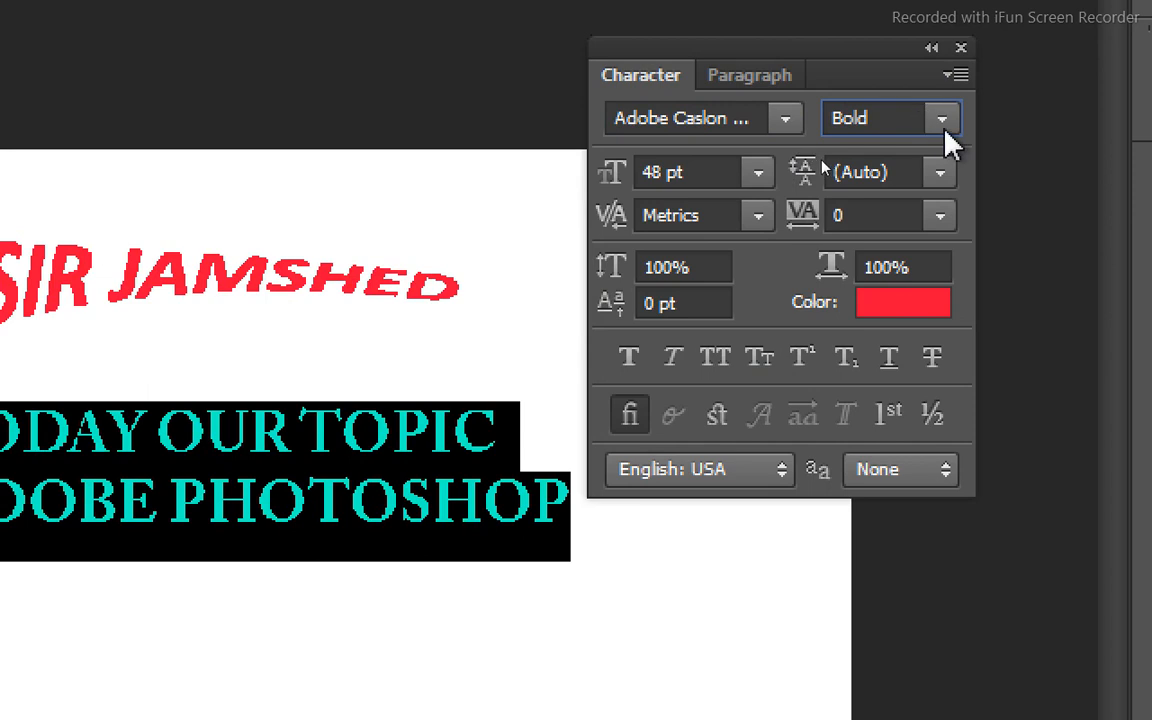
Try the Italic style on the selected two-line text, and switch it back to Bold.
{"action": "left_click", "coordinate": [945, 129]}
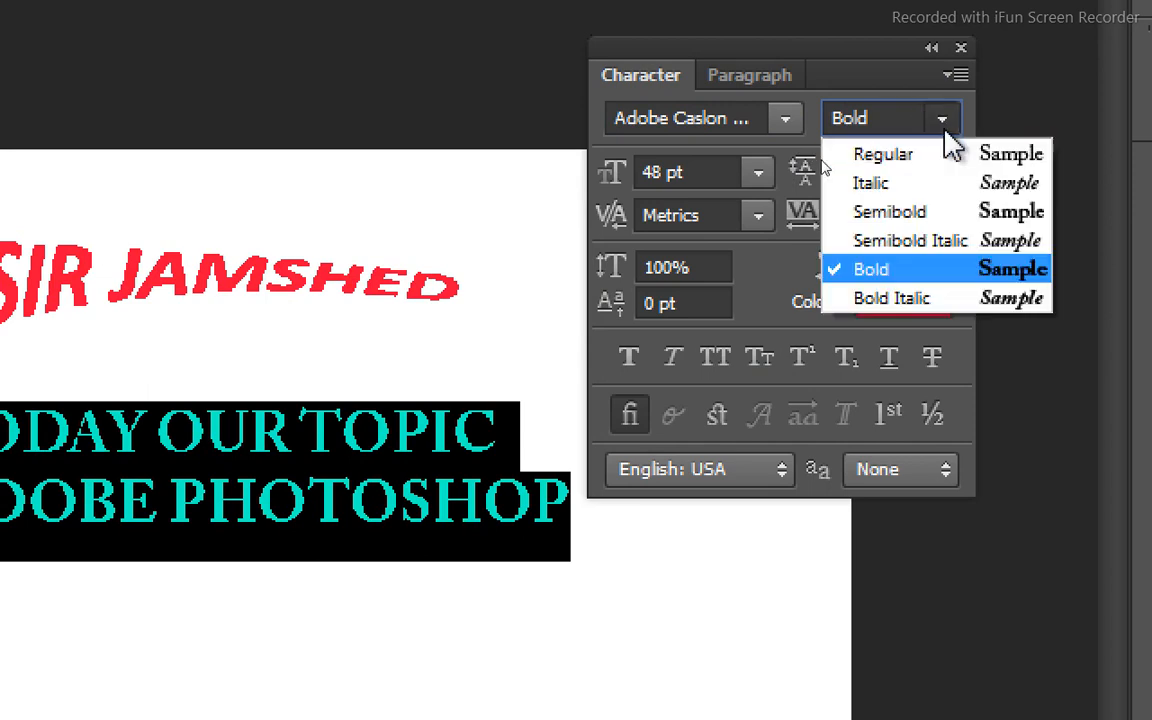
{"action": "left_click", "coordinate": [887, 186]}
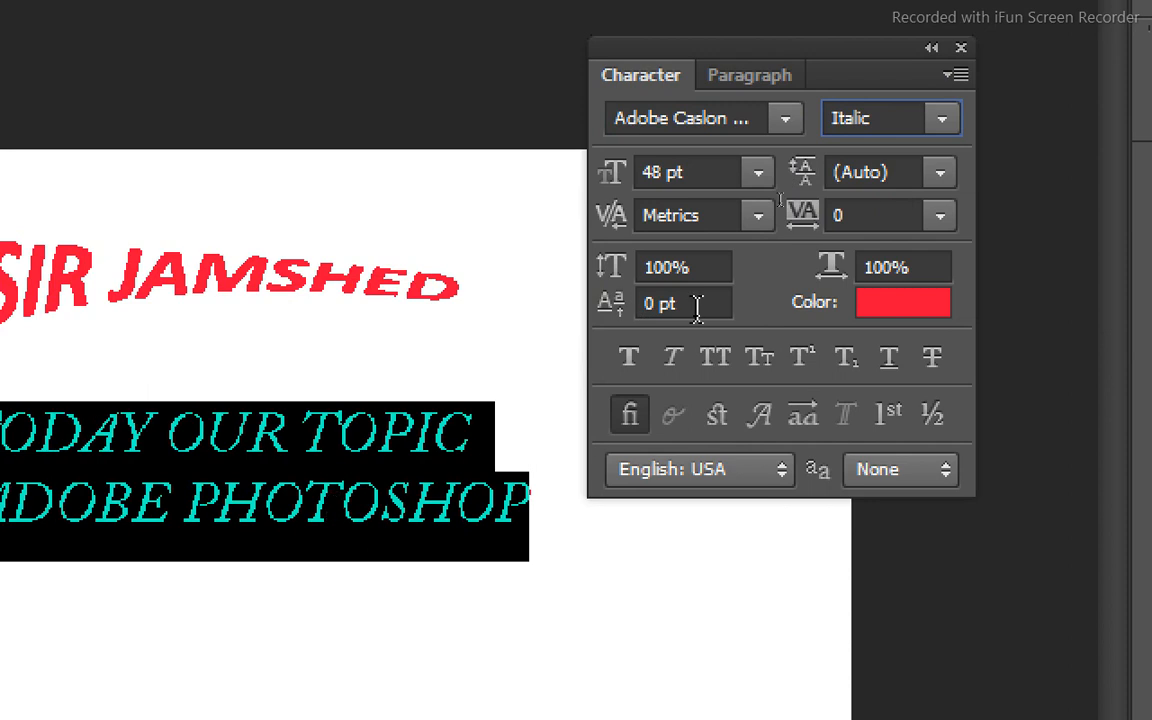
{"action": "left_click", "coordinate": [939, 120]}
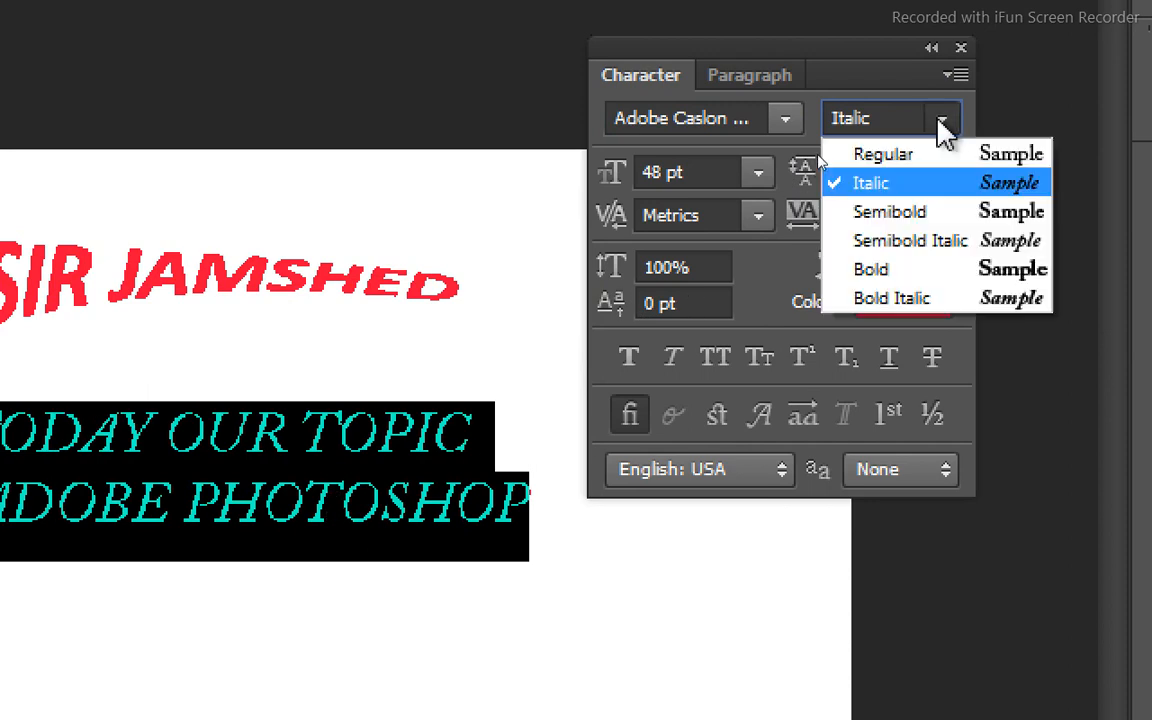
{"action": "left_click", "coordinate": [901, 270]}
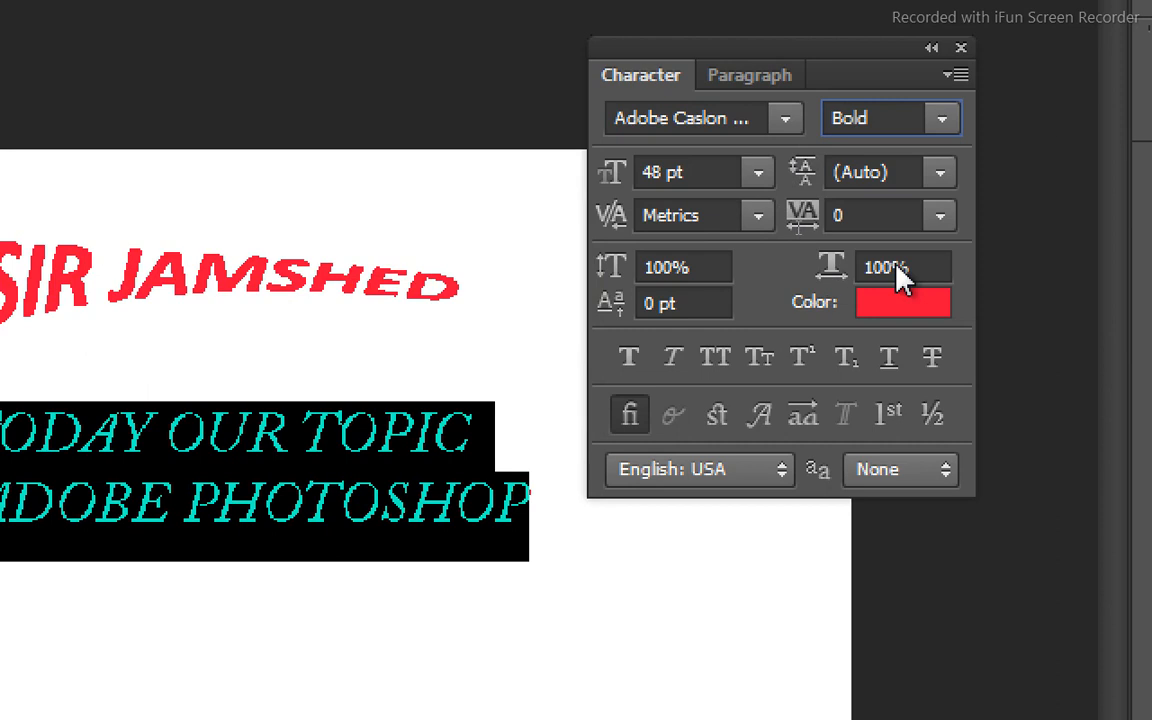
Try the Semibold style on the selected two-line text, and settle on Regular.
{"action": "left_click", "coordinate": [952, 120]}
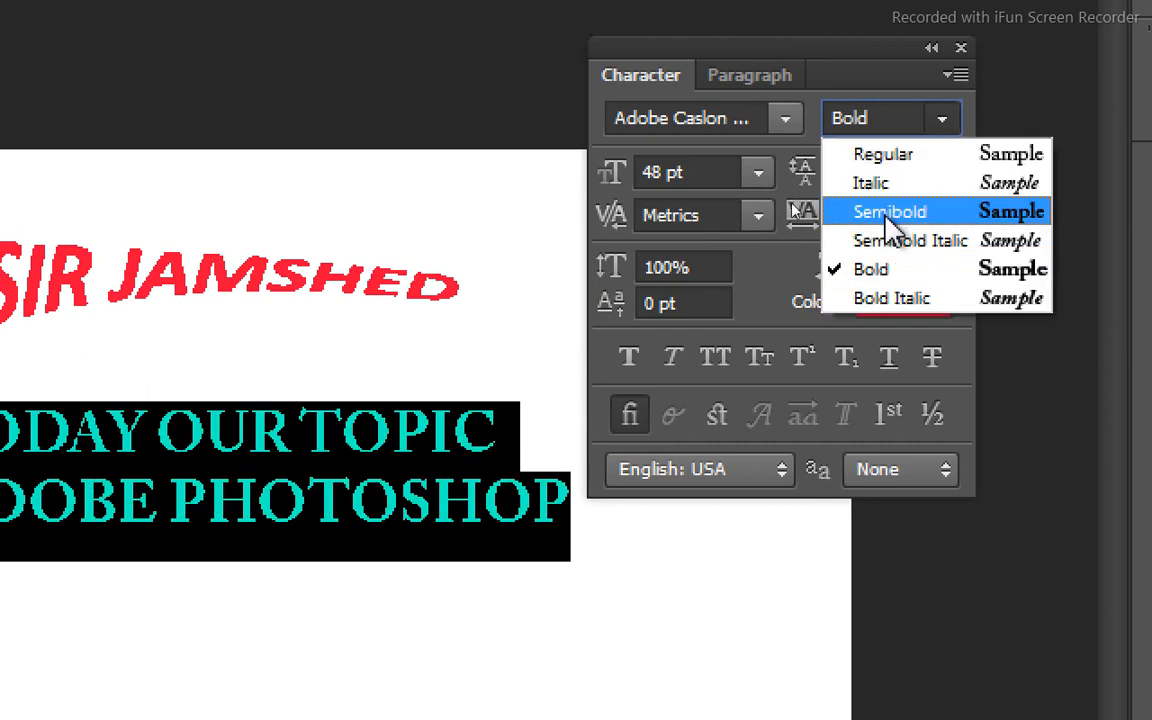
{"action": "left_click", "coordinate": [888, 222]}
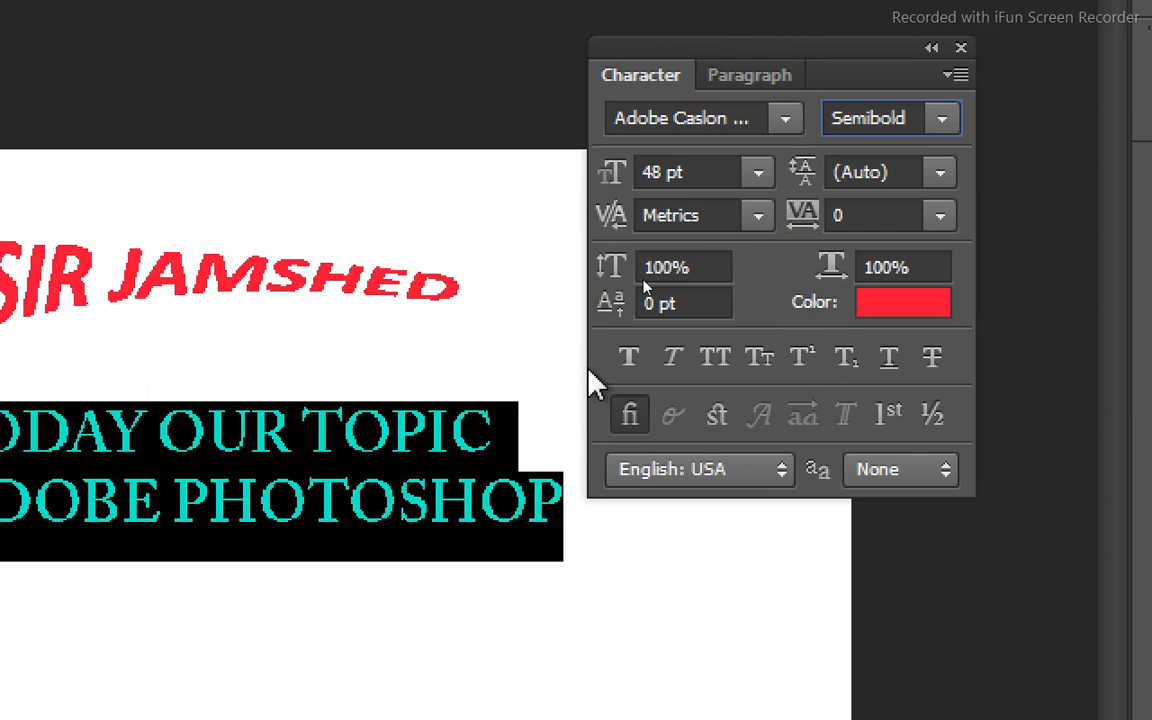
{"action": "left_click", "coordinate": [940, 121]}
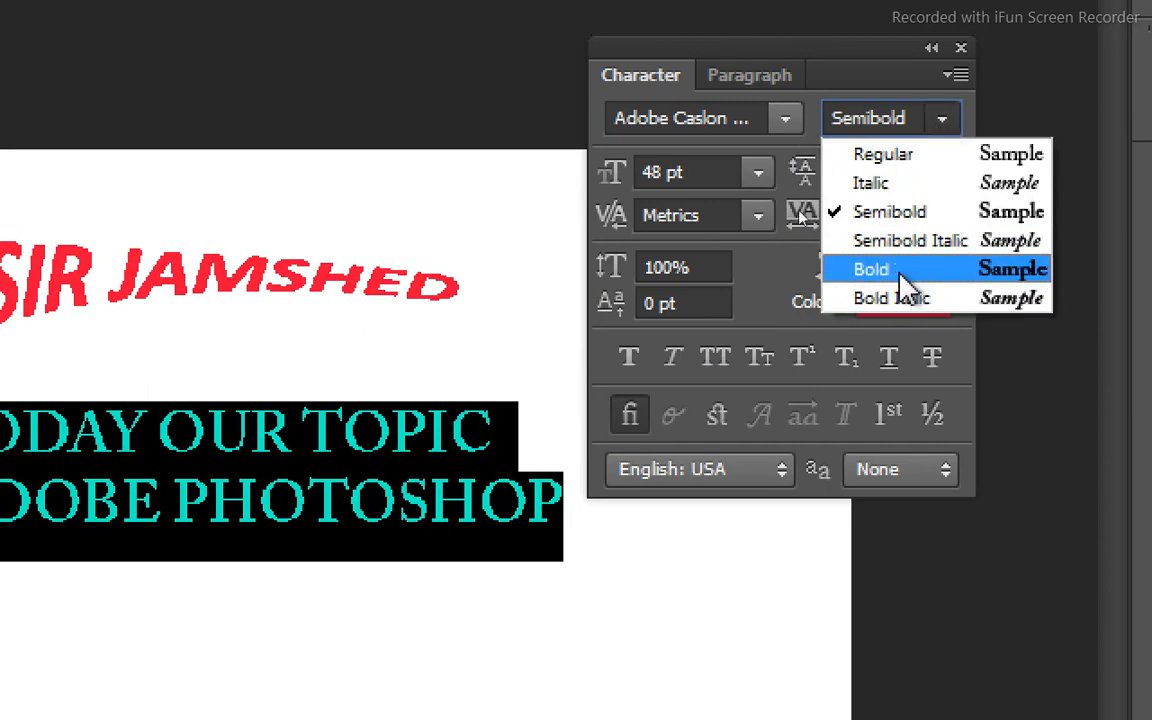
{"action": "left_click", "coordinate": [903, 160]}
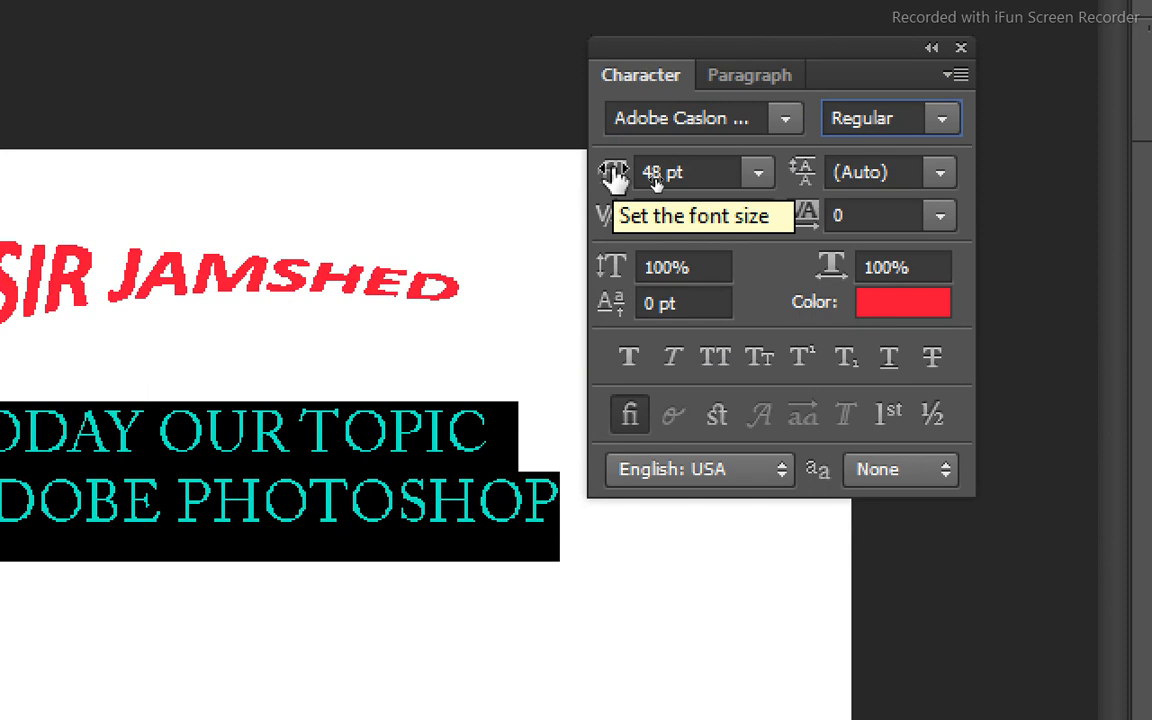
Try font sizes of 30 pt and 24 pt on the selected two-line text, and settle on 36 pt.
{"action": "left_click", "coordinate": [756, 176]}
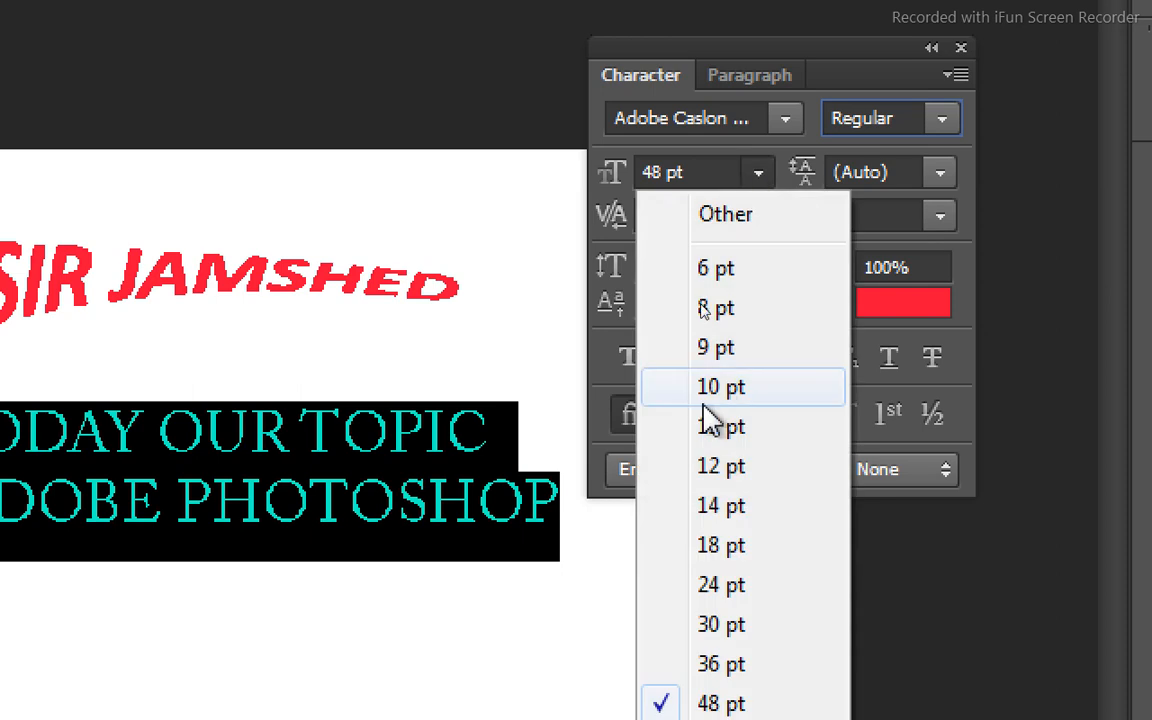
{"action": "left_click", "coordinate": [690, 624]}
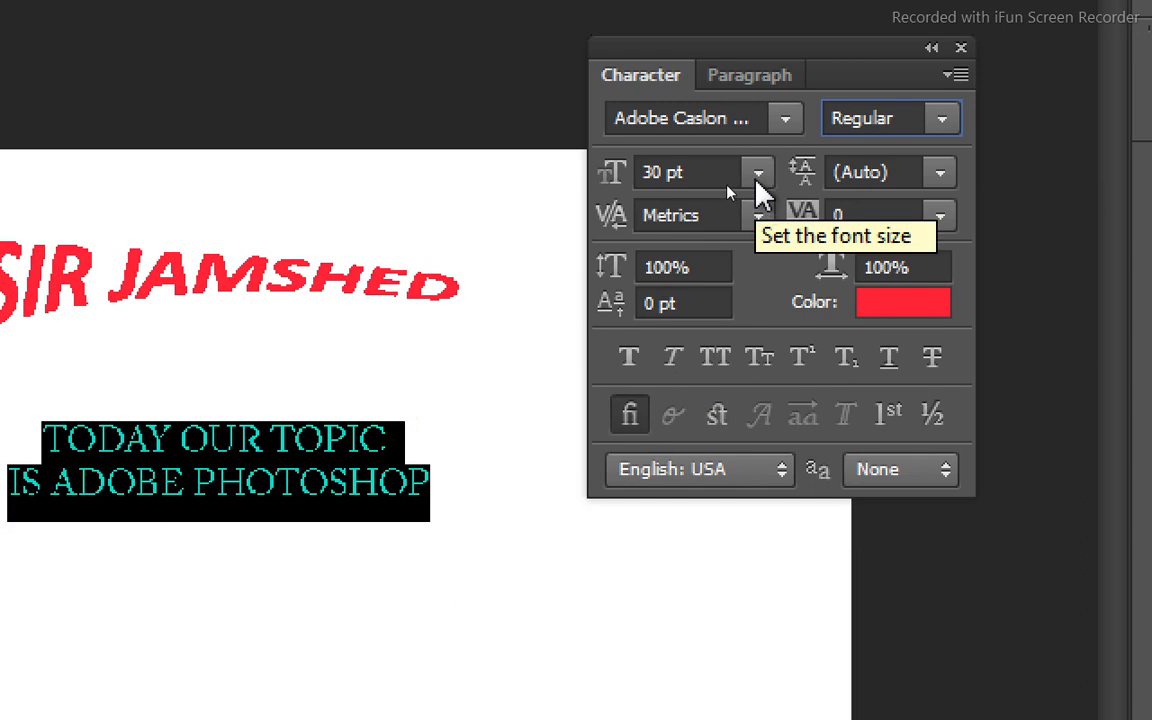
{"action": "left_click", "coordinate": [758, 176]}
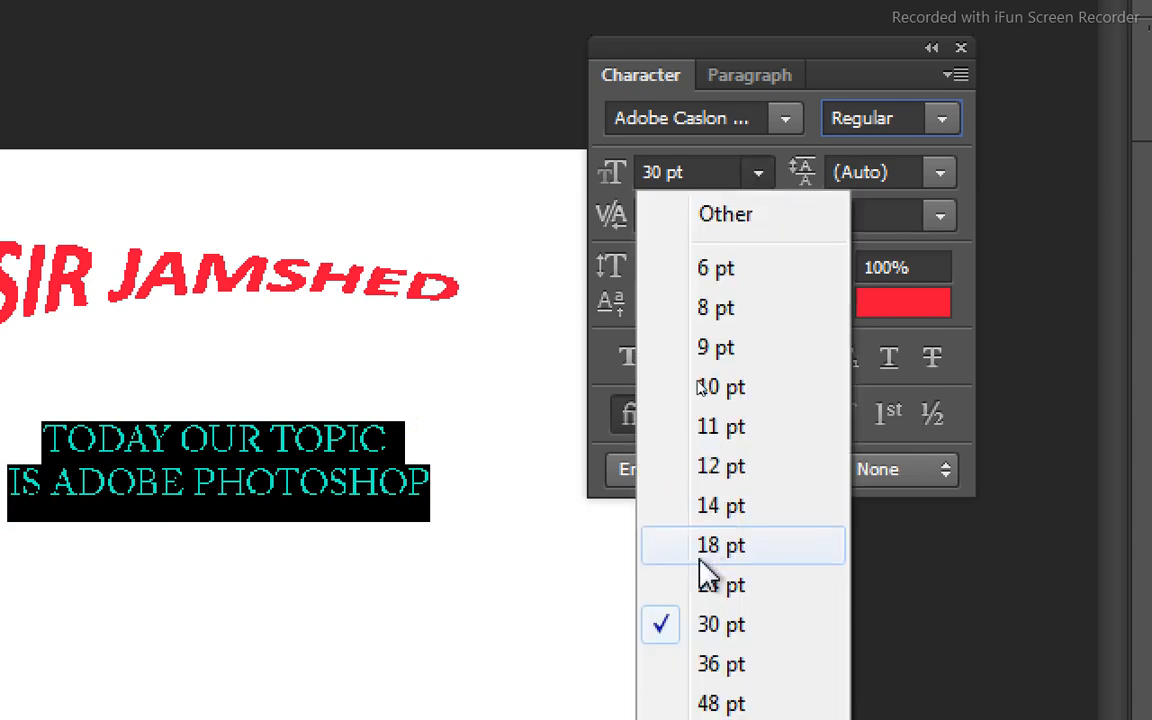
{"action": "left_click", "coordinate": [705, 590]}
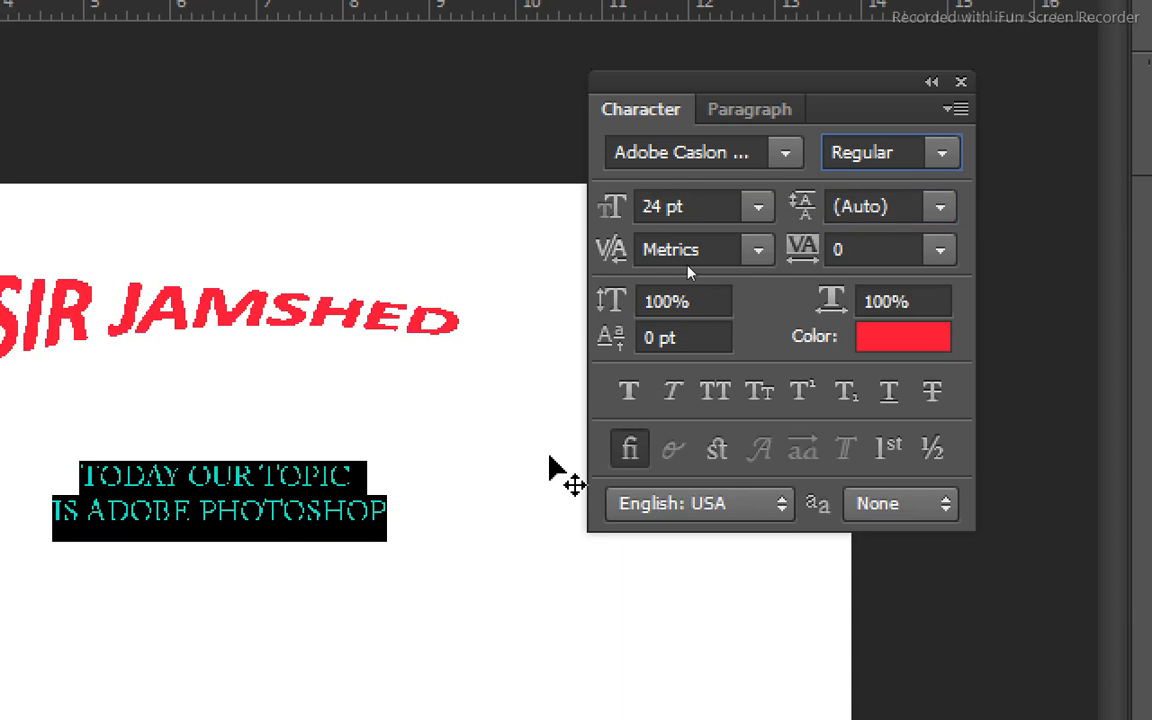
{"action": "left_click", "coordinate": [759, 209]}
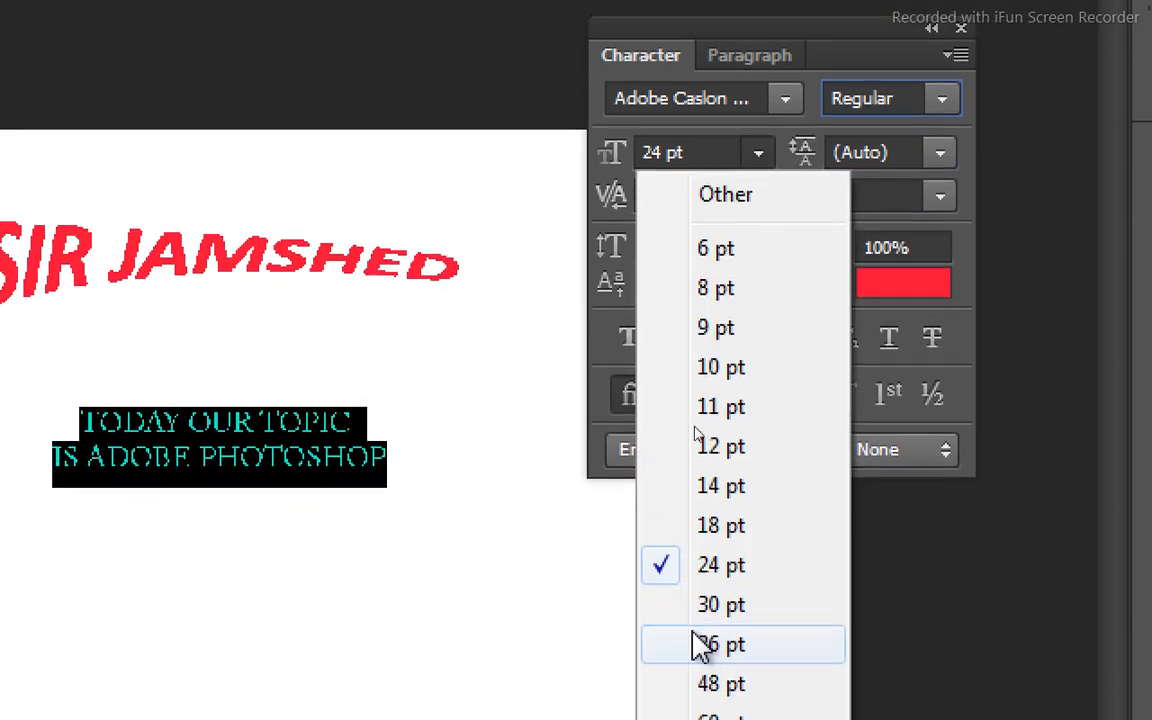
{"action": "left_click", "coordinate": [690, 630]}
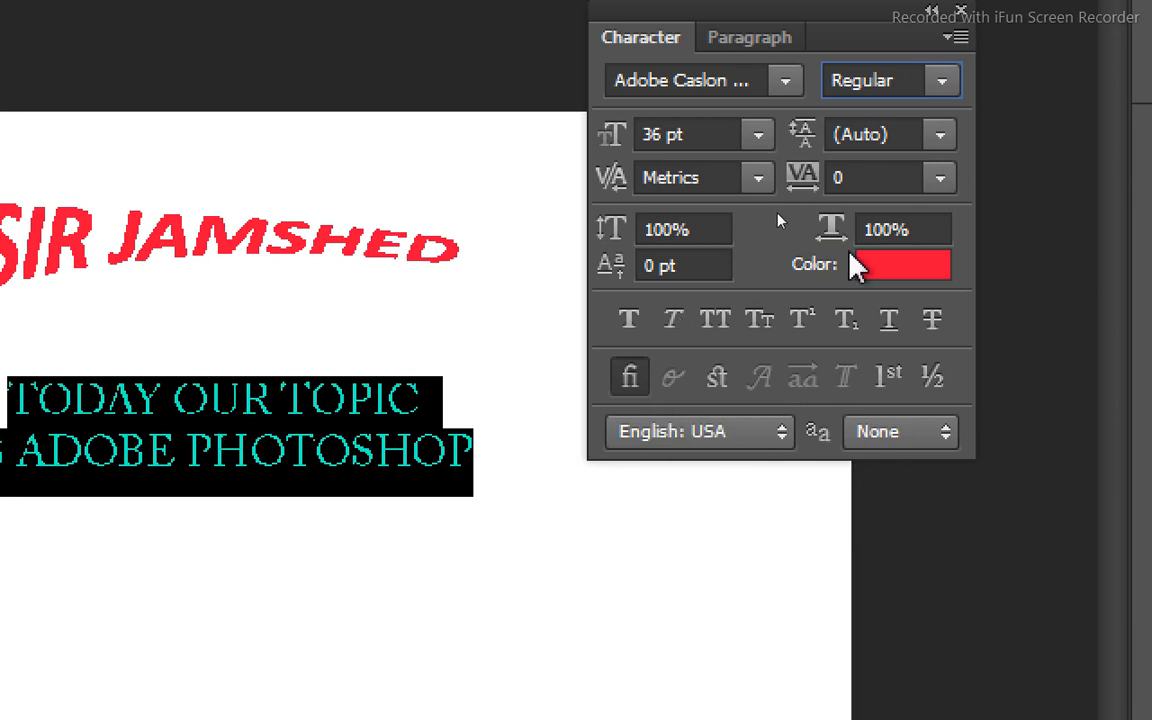
Try line spacing of 18 pt and 60 pt between the two text lines, and settle on 48 pt.
{"action": "left_click", "coordinate": [941, 140]}
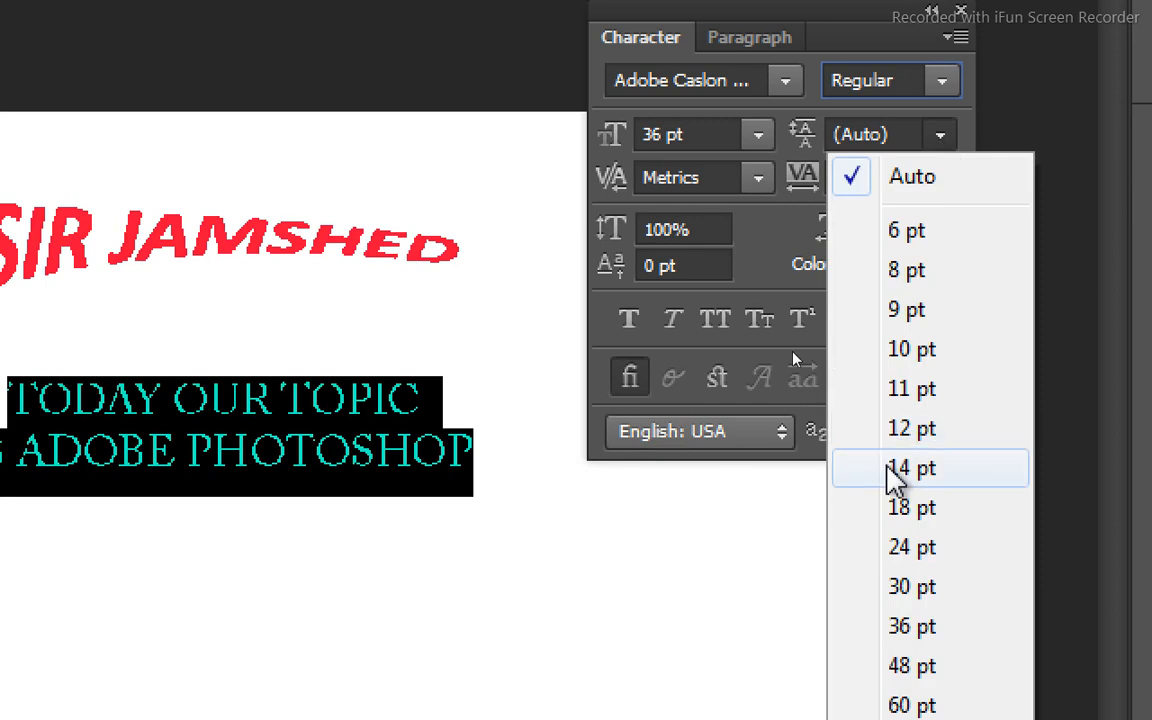
{"action": "left_click", "coordinate": [892, 508]}
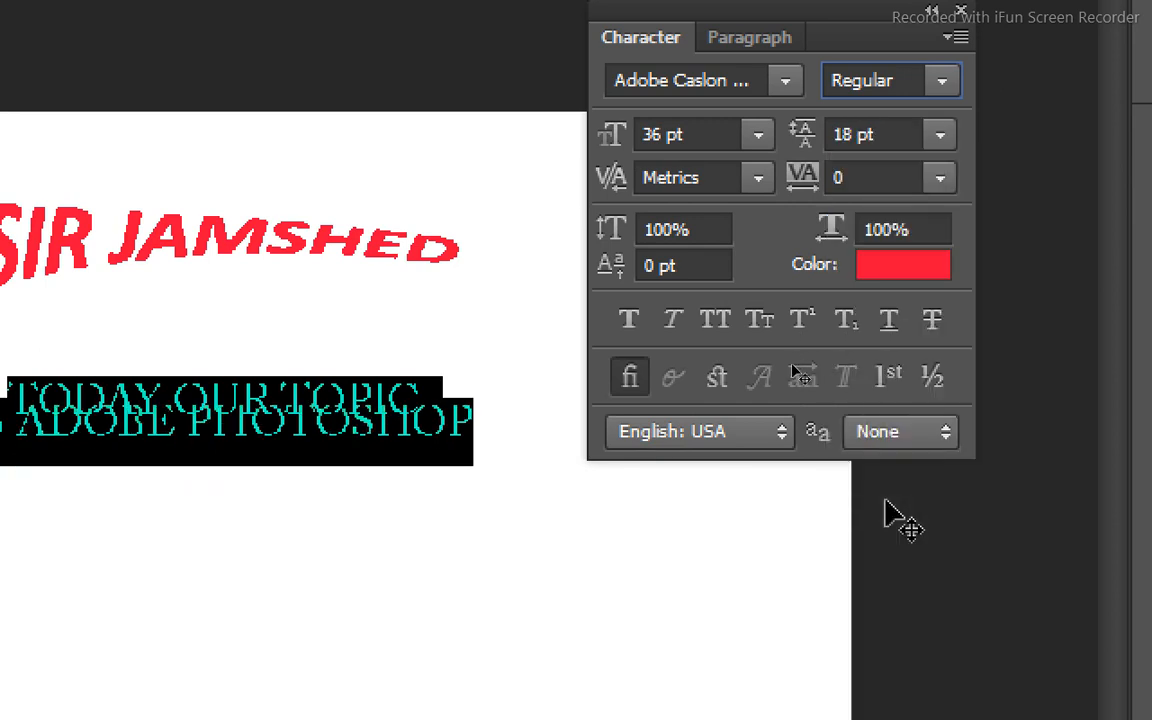
{"action": "left_click", "coordinate": [940, 136]}
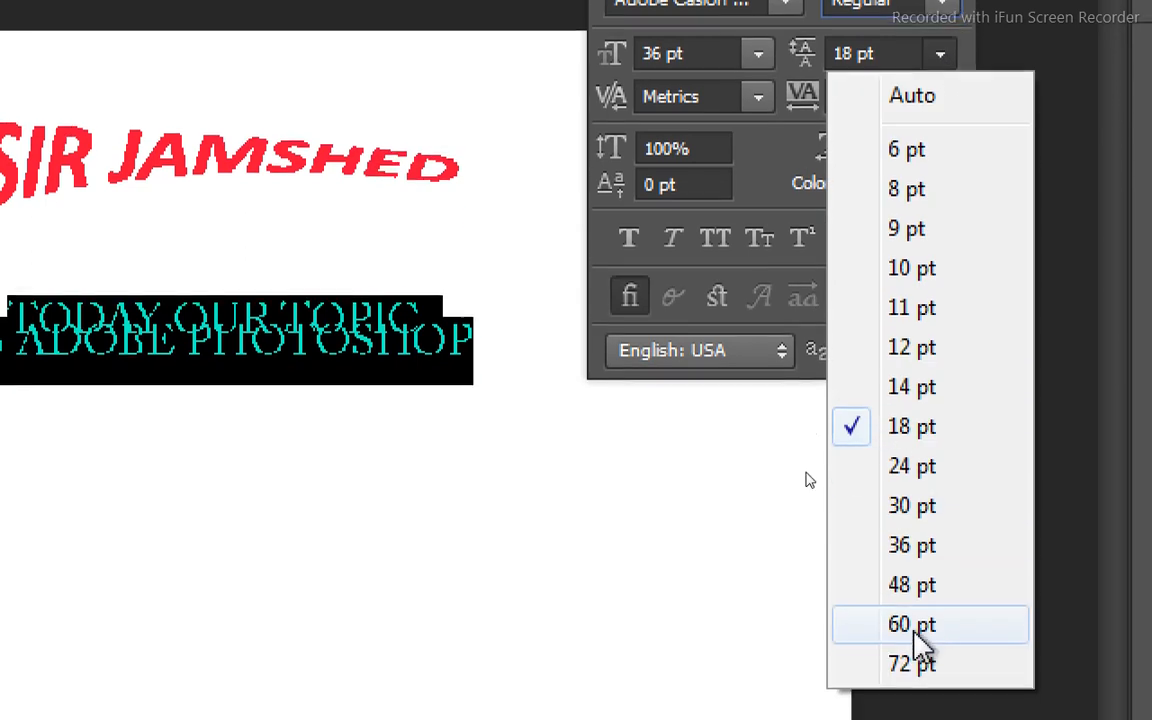
{"action": "left_click", "coordinate": [914, 634]}
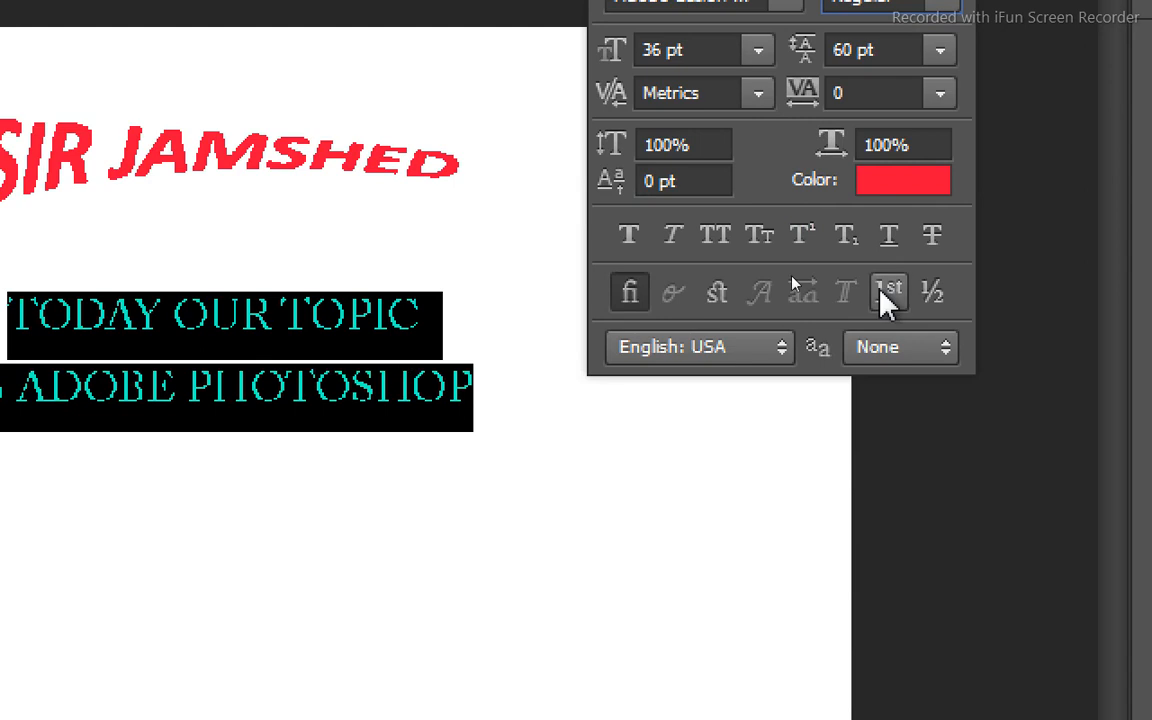
{"action": "left_click", "coordinate": [944, 86]}
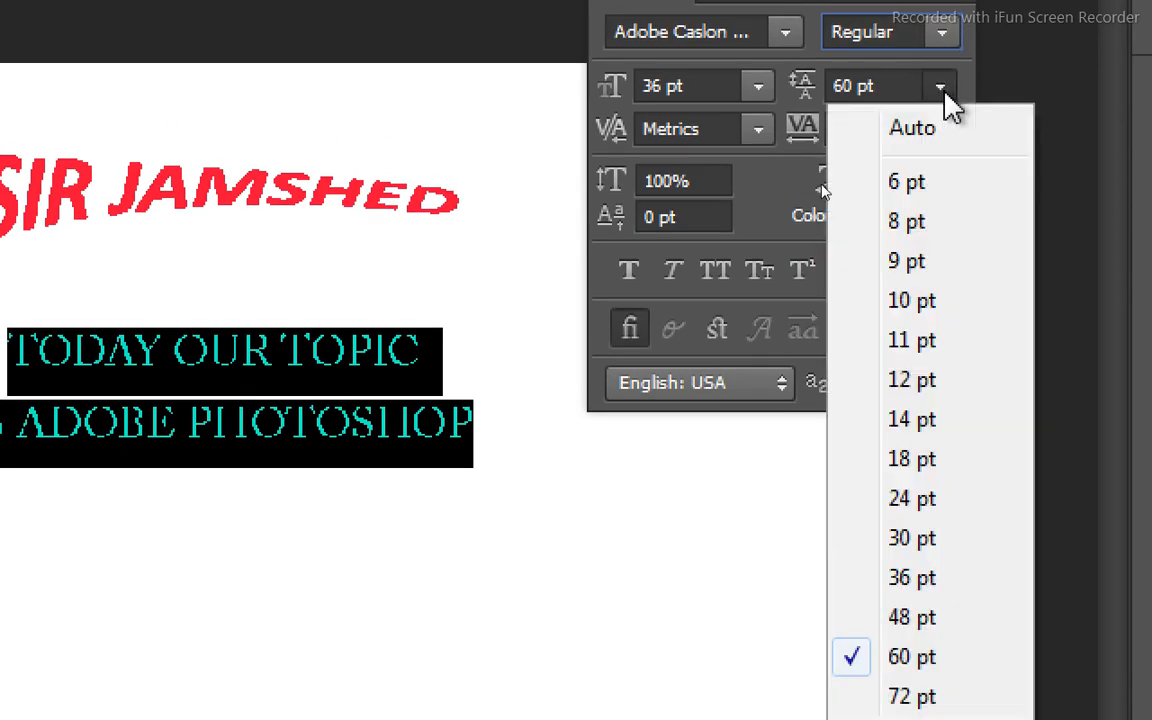
{"action": "left_click", "coordinate": [922, 629]}
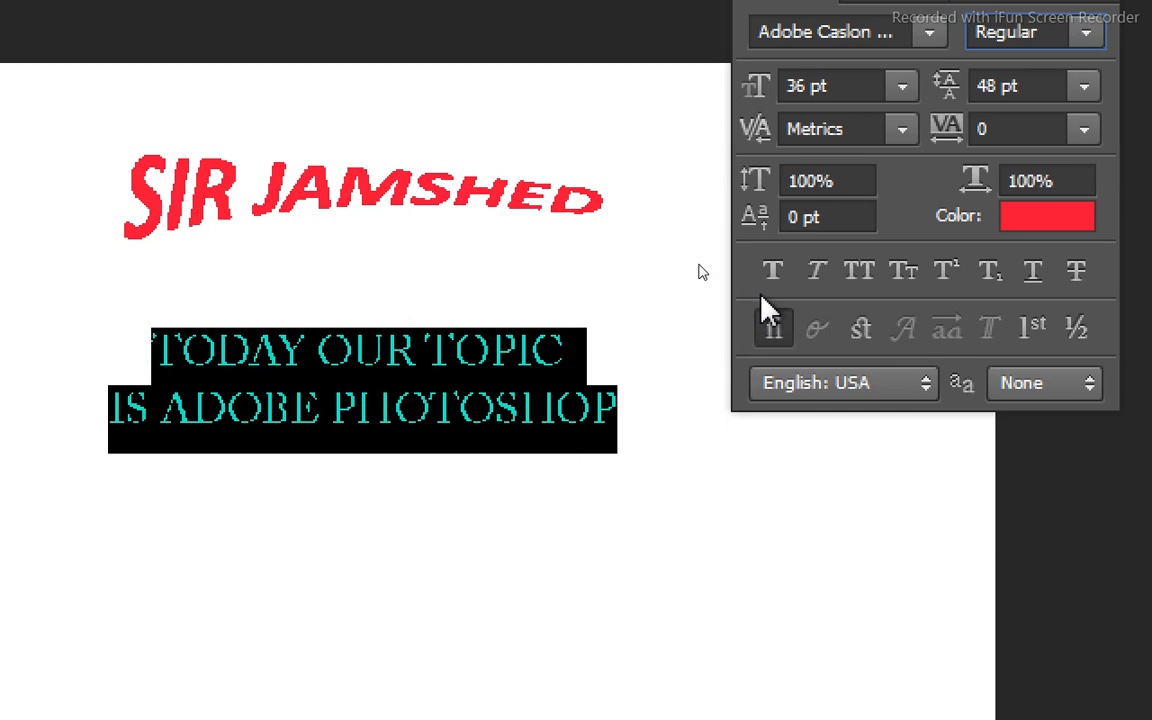
Try Optical kerning on the selected two-line text, and switch it back to Metrics.
{"action": "left_click", "coordinate": [900, 140]}
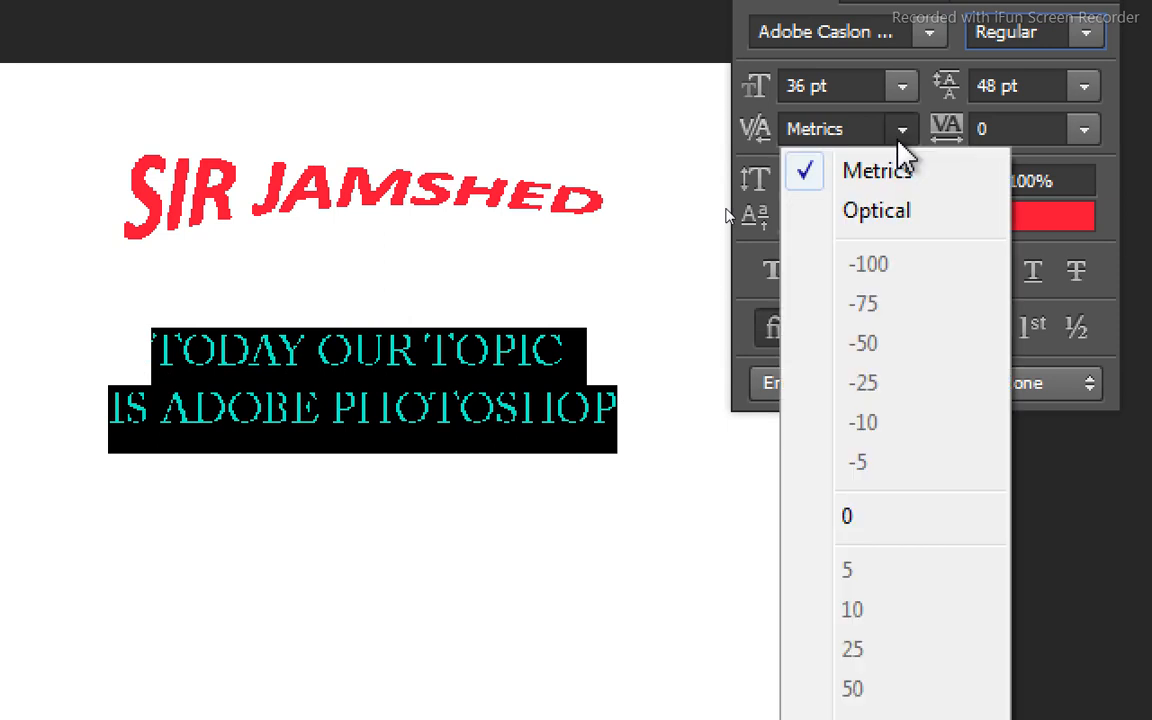
{"action": "left_click", "coordinate": [893, 222]}
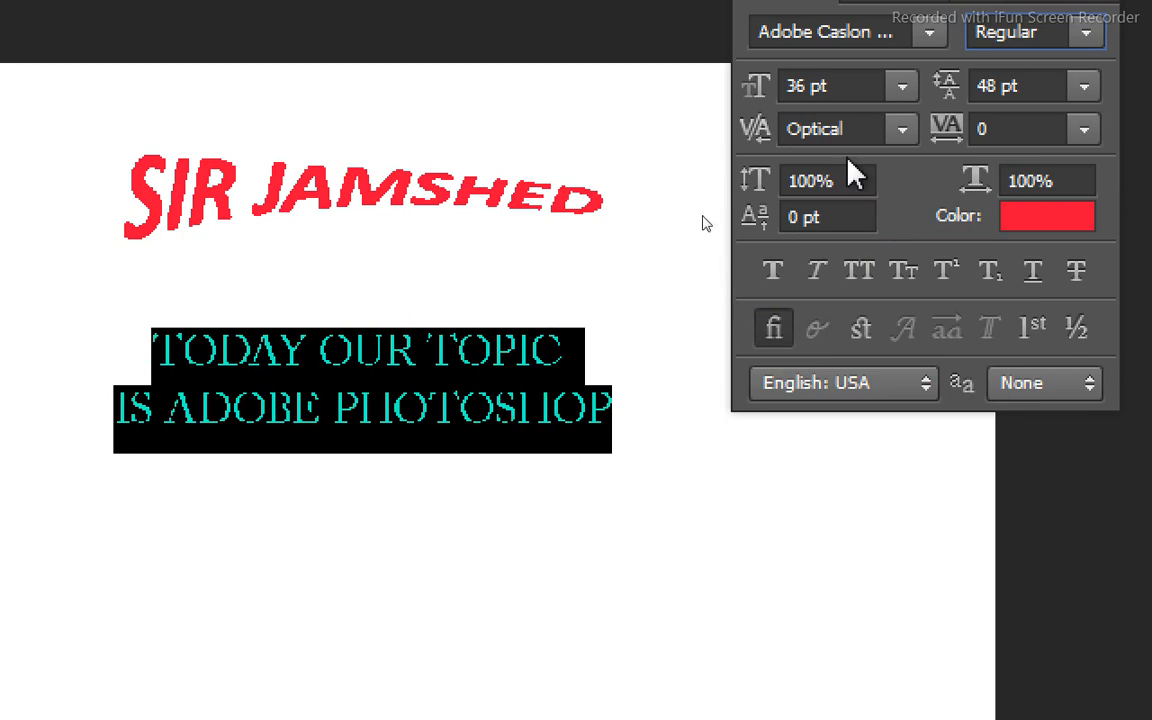
{"action": "left_click", "coordinate": [895, 145]}
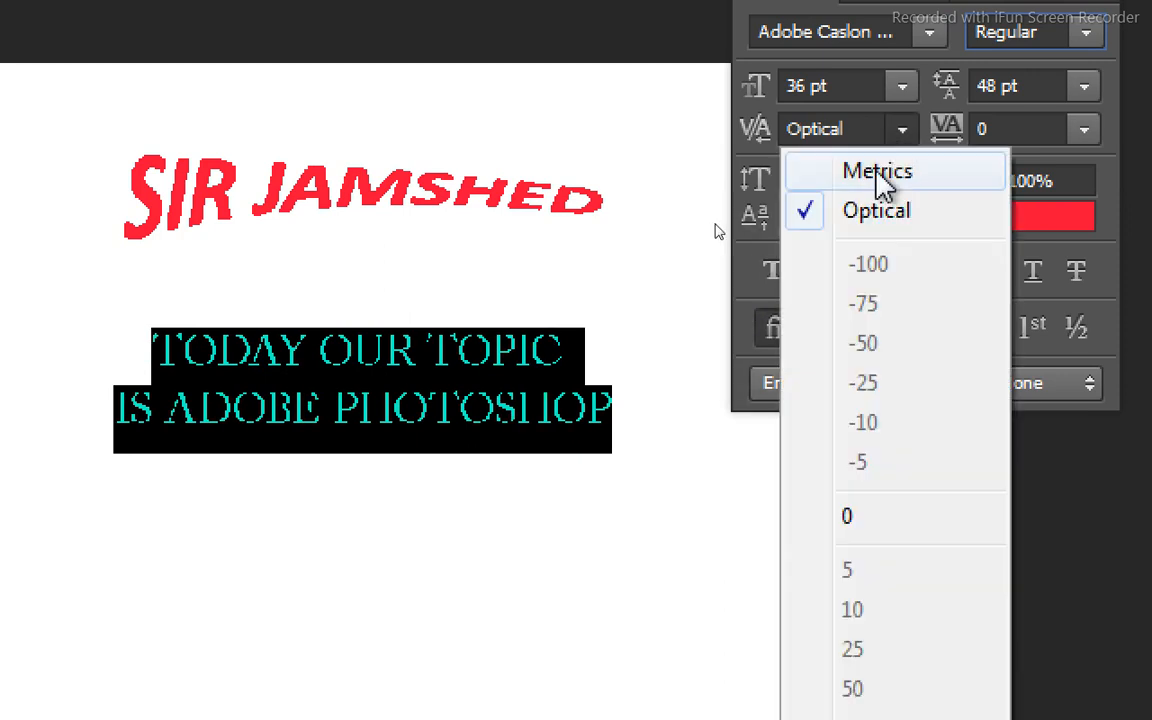
{"action": "left_click", "coordinate": [880, 185]}
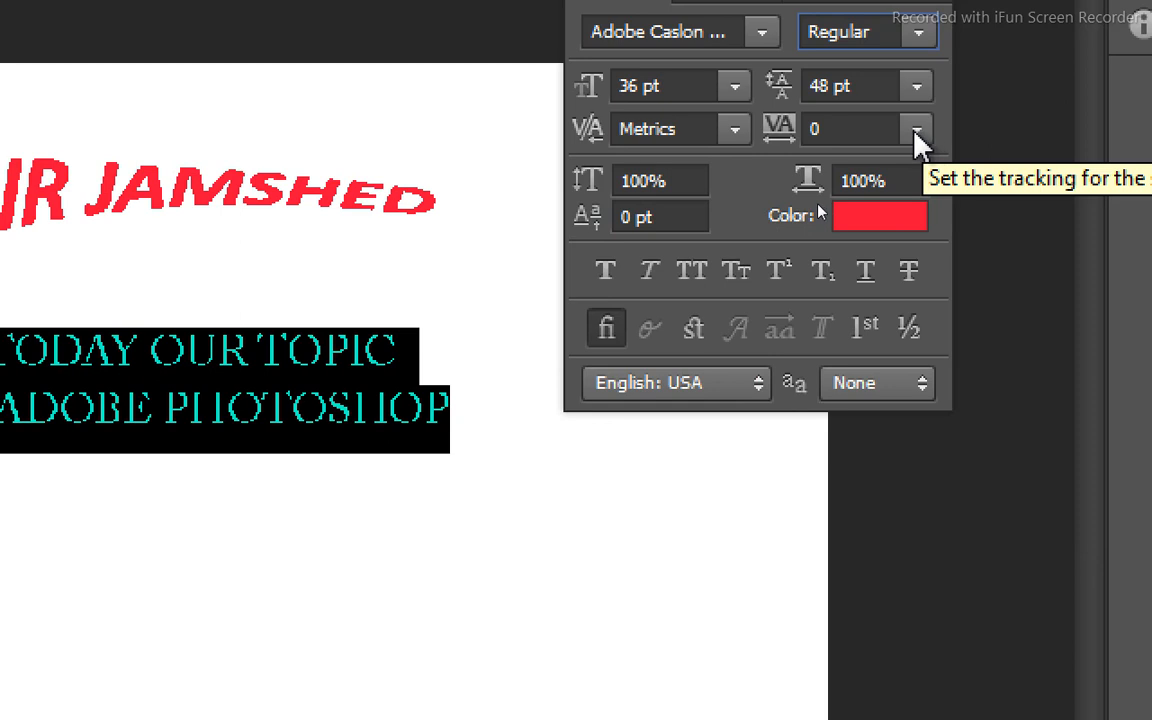
Try tracking values of 75, -5 and 100 on the selected two-line text.
{"action": "left_click", "coordinate": [915, 135]}
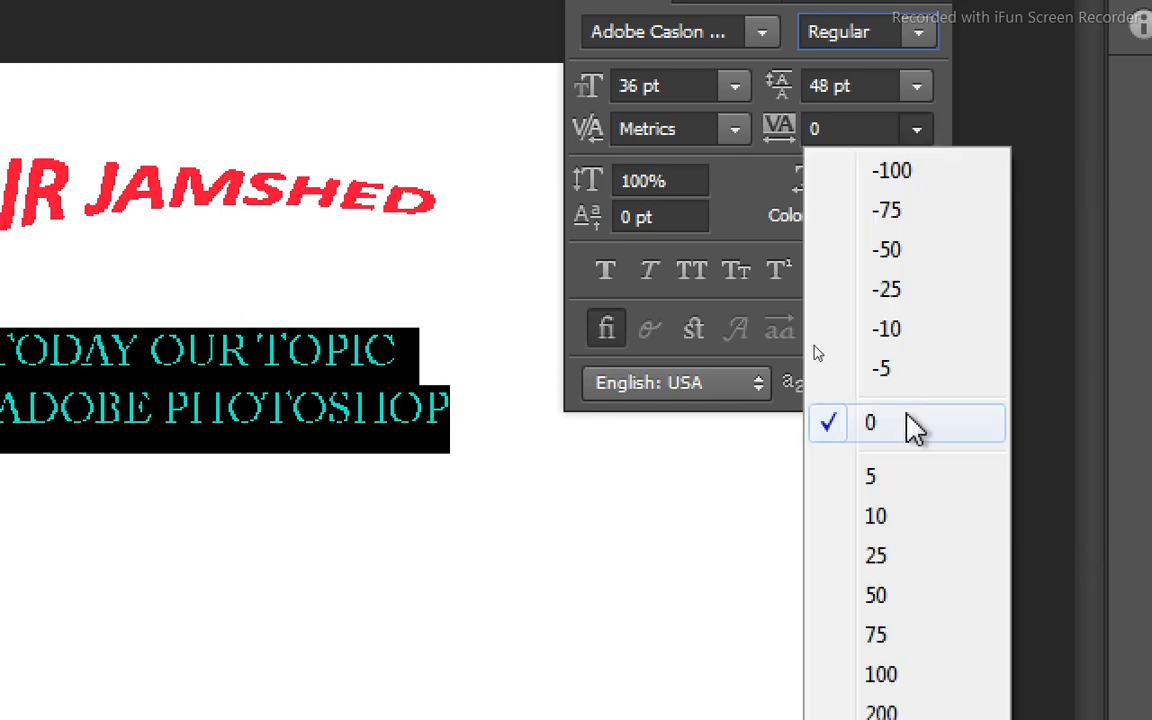
{"action": "left_click", "coordinate": [892, 638]}
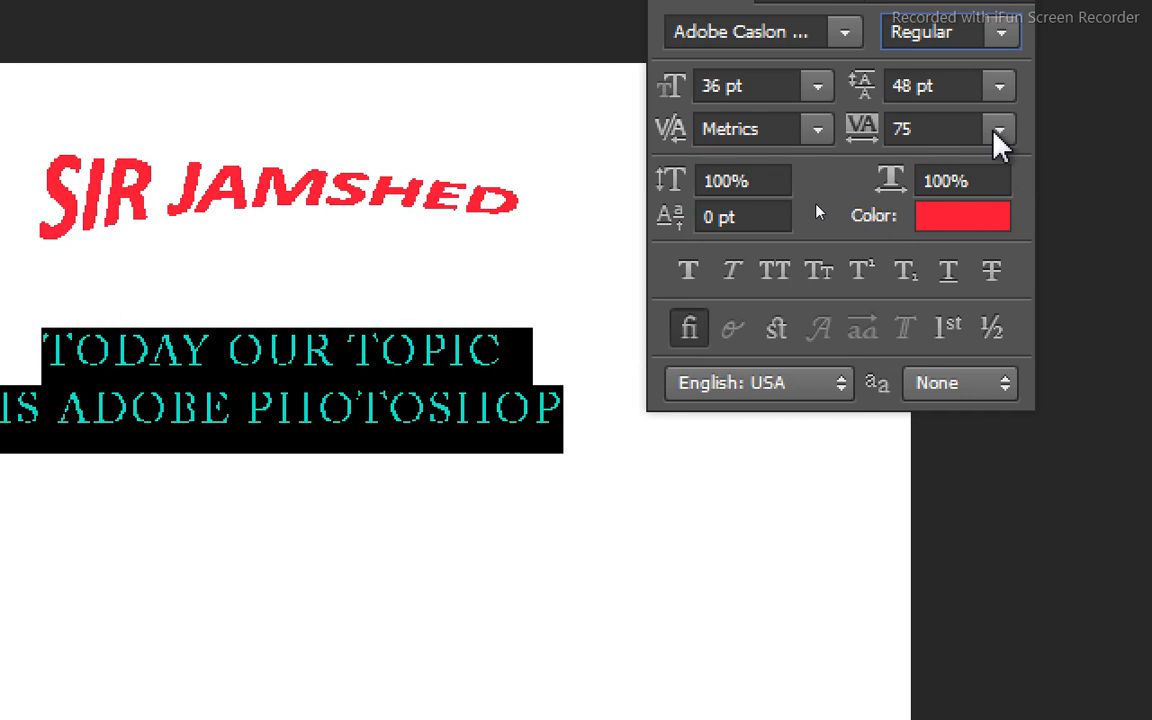
{"action": "left_click", "coordinate": [997, 131]}
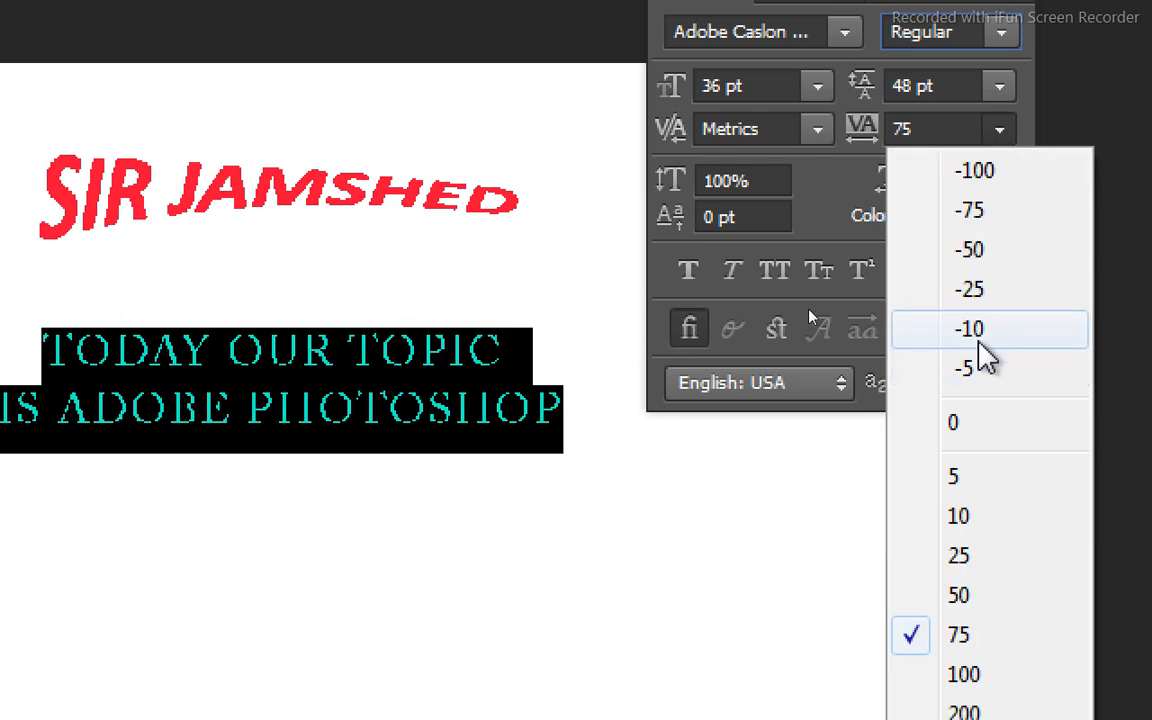
{"action": "left_click", "coordinate": [985, 370]}
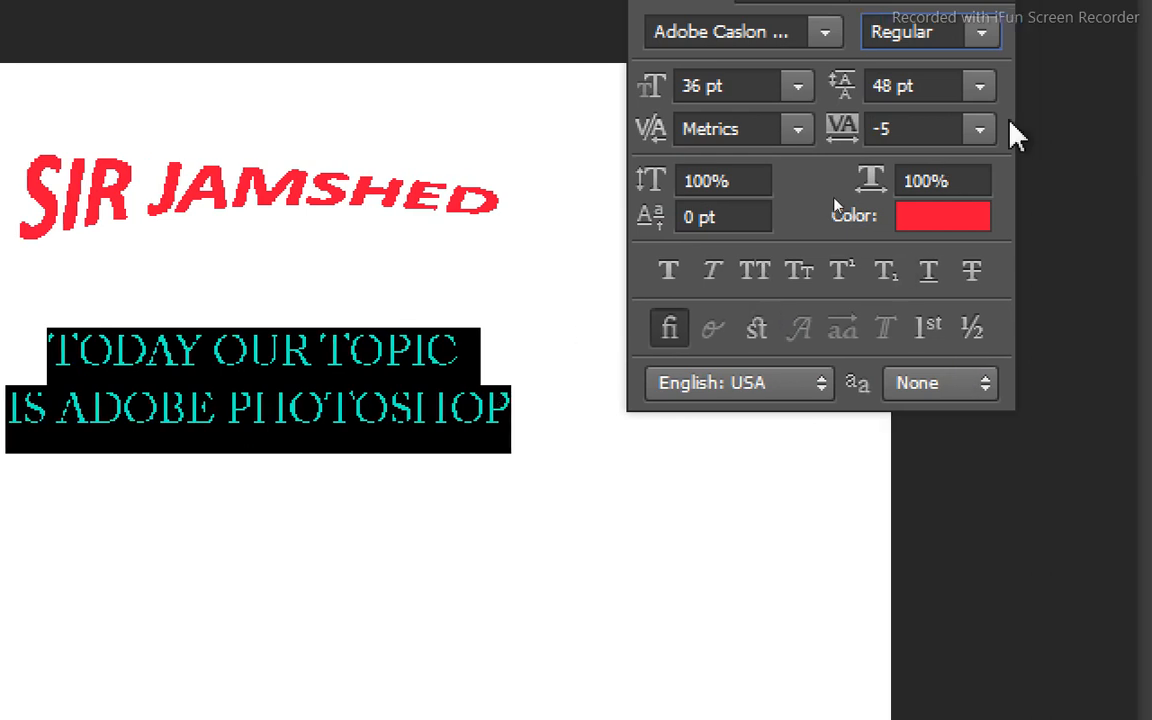
{"action": "left_click", "coordinate": [980, 138]}
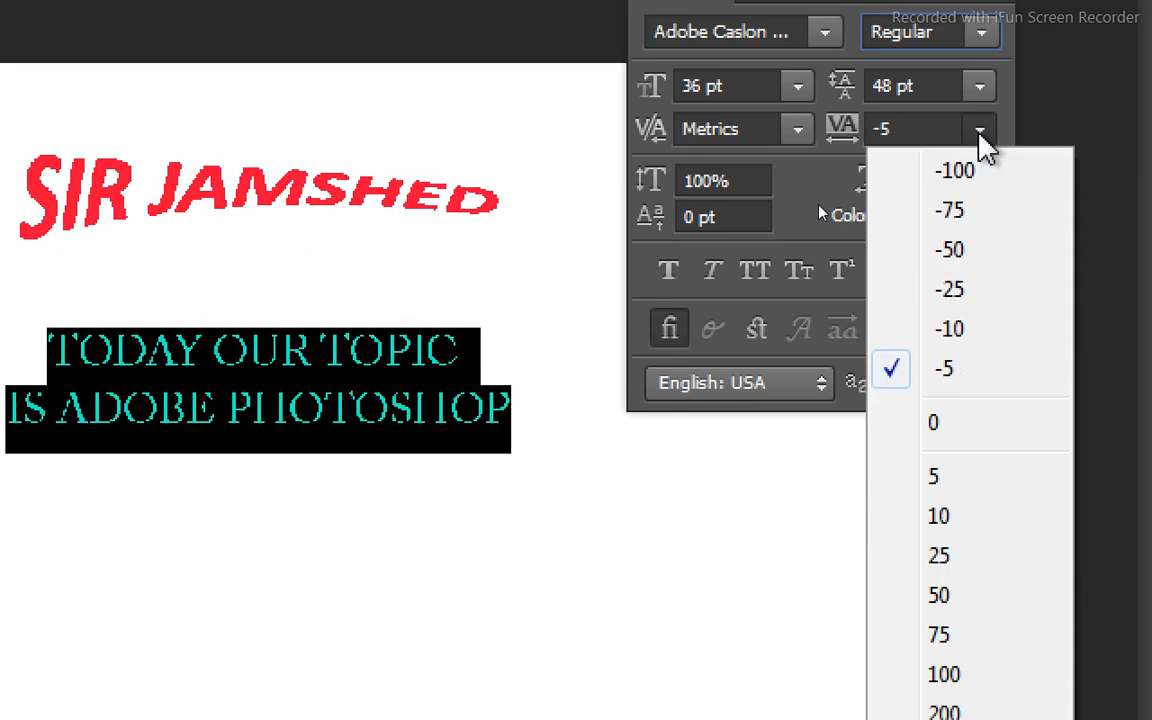
{"action": "left_click", "coordinate": [950, 635]}
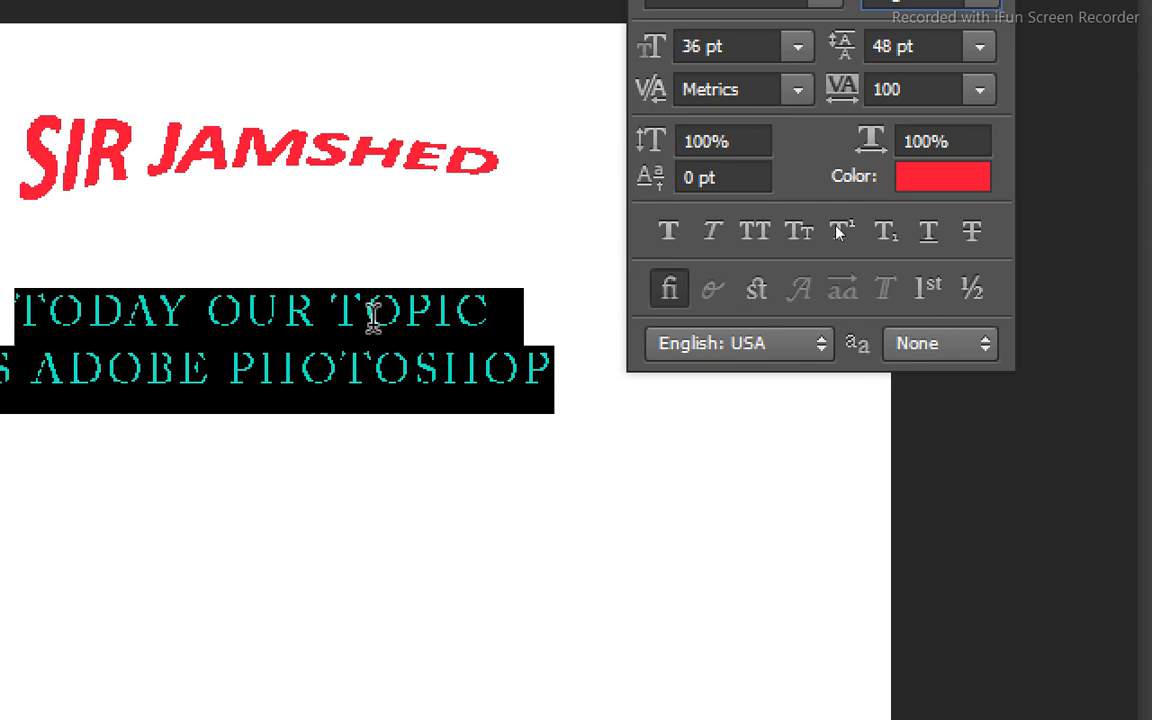
Compare tighter and looser letter spacing on the two-line text with tracking values of -10, 10 and 100.
{"action": "left_click", "coordinate": [976, 89]}
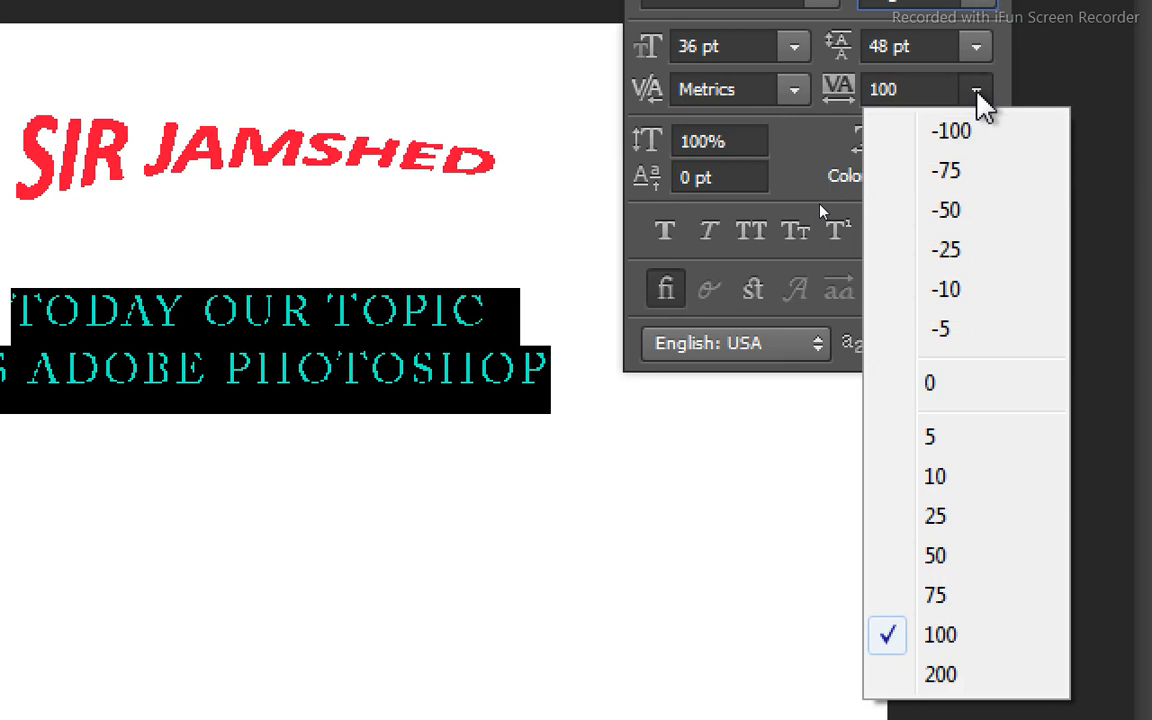
{"action": "left_click", "coordinate": [950, 290]}
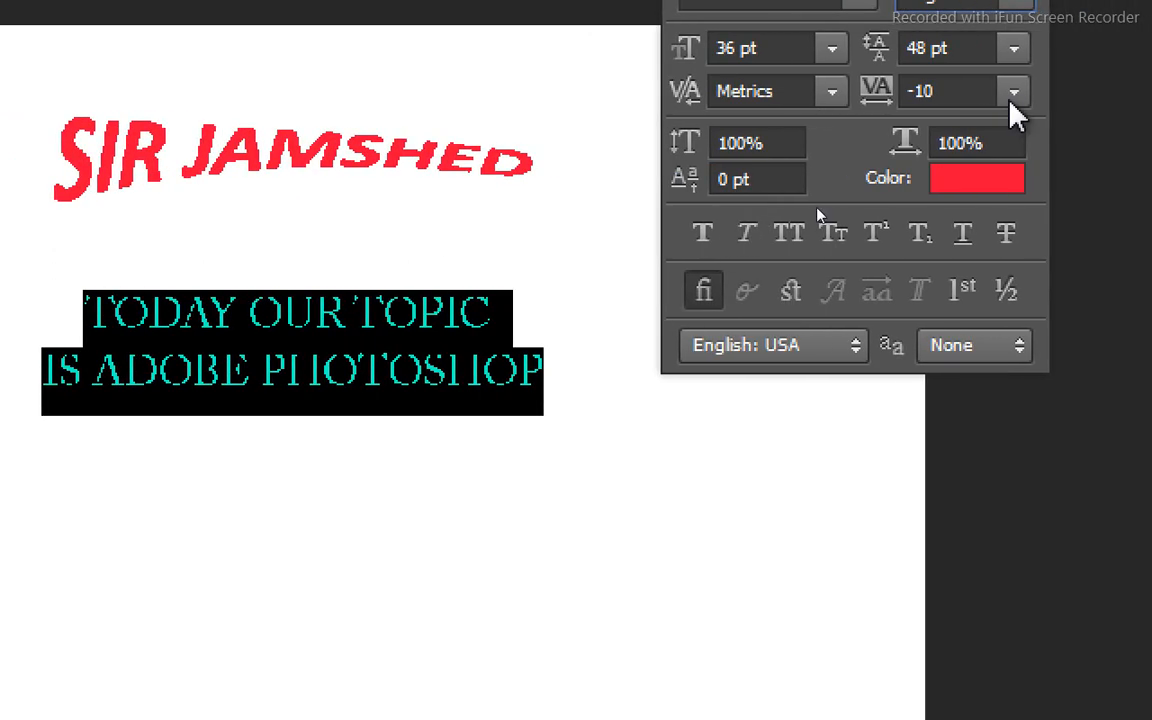
{"action": "left_click", "coordinate": [1013, 93]}
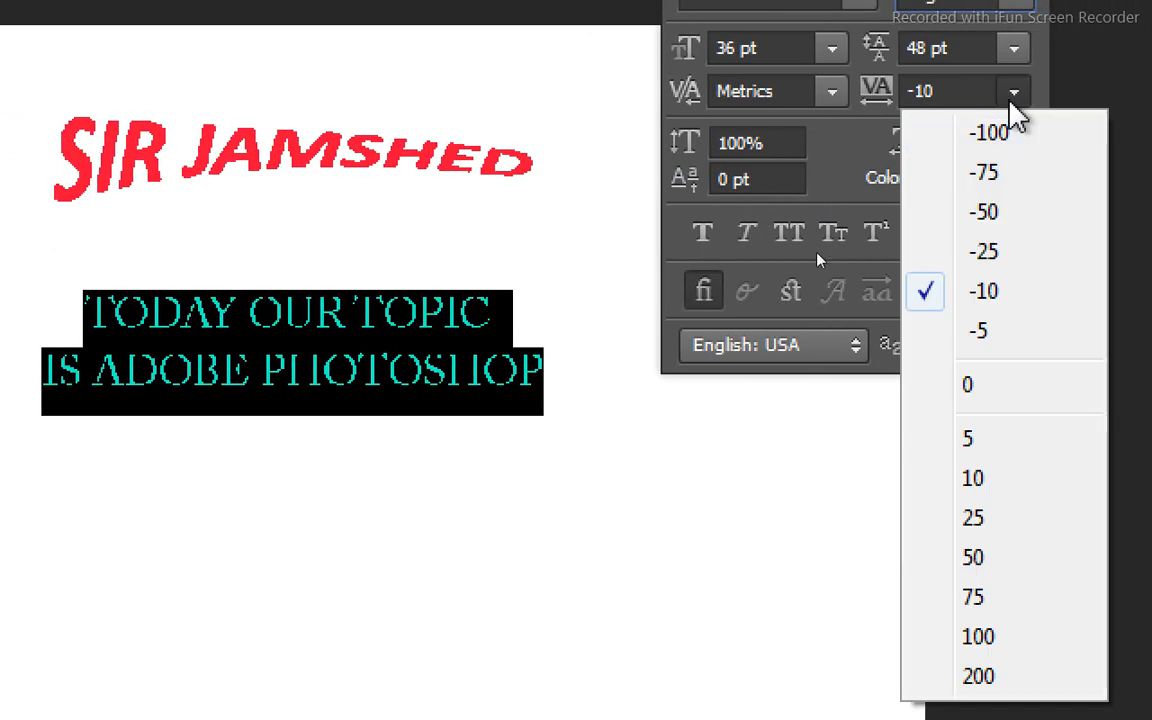
{"action": "left_click", "coordinate": [1005, 482]}
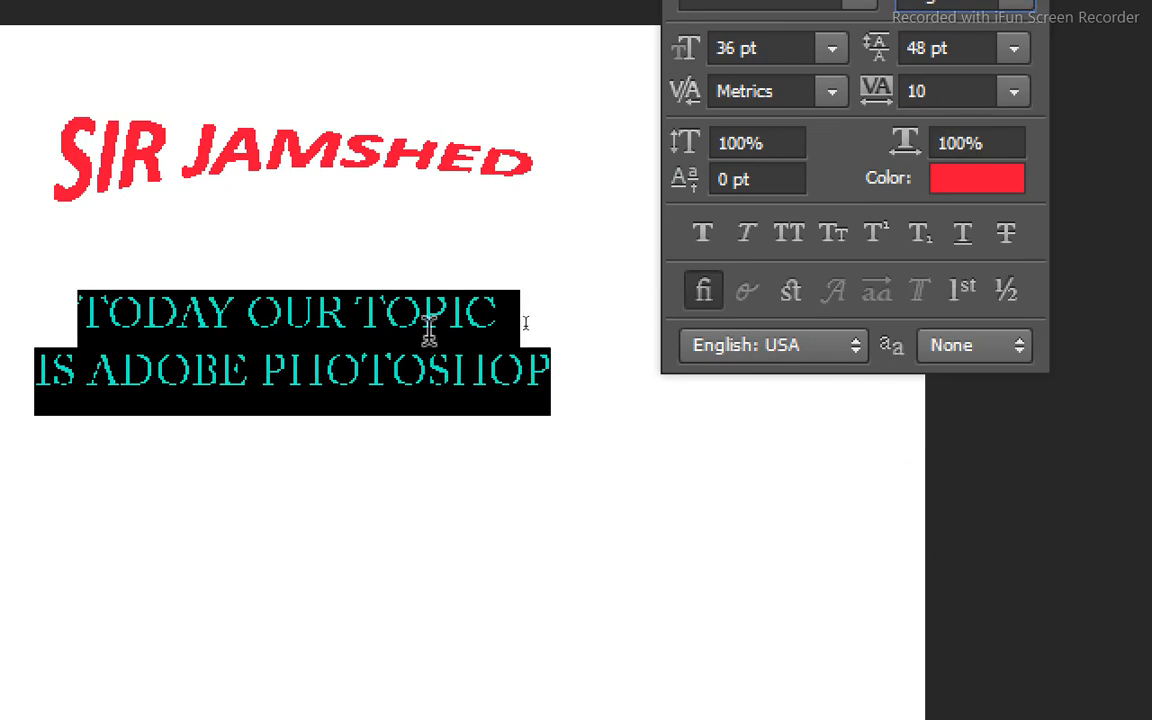
{"action": "left_click", "coordinate": [1013, 91]}
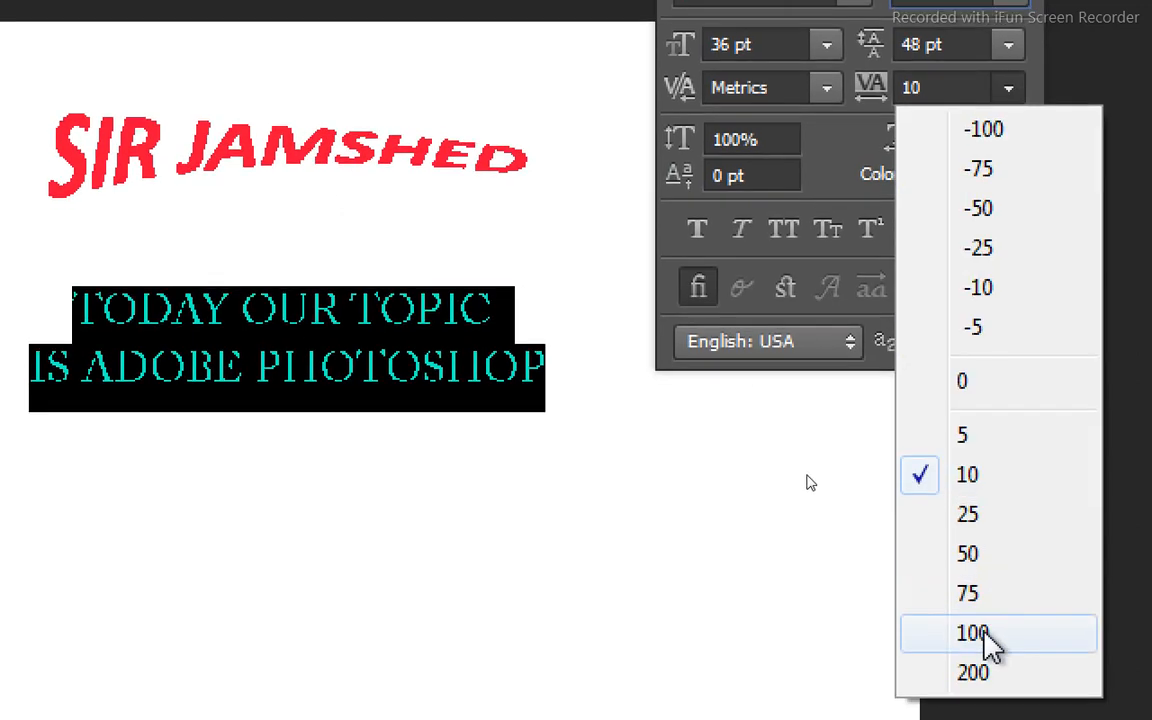
{"action": "left_click", "coordinate": [986, 634]}
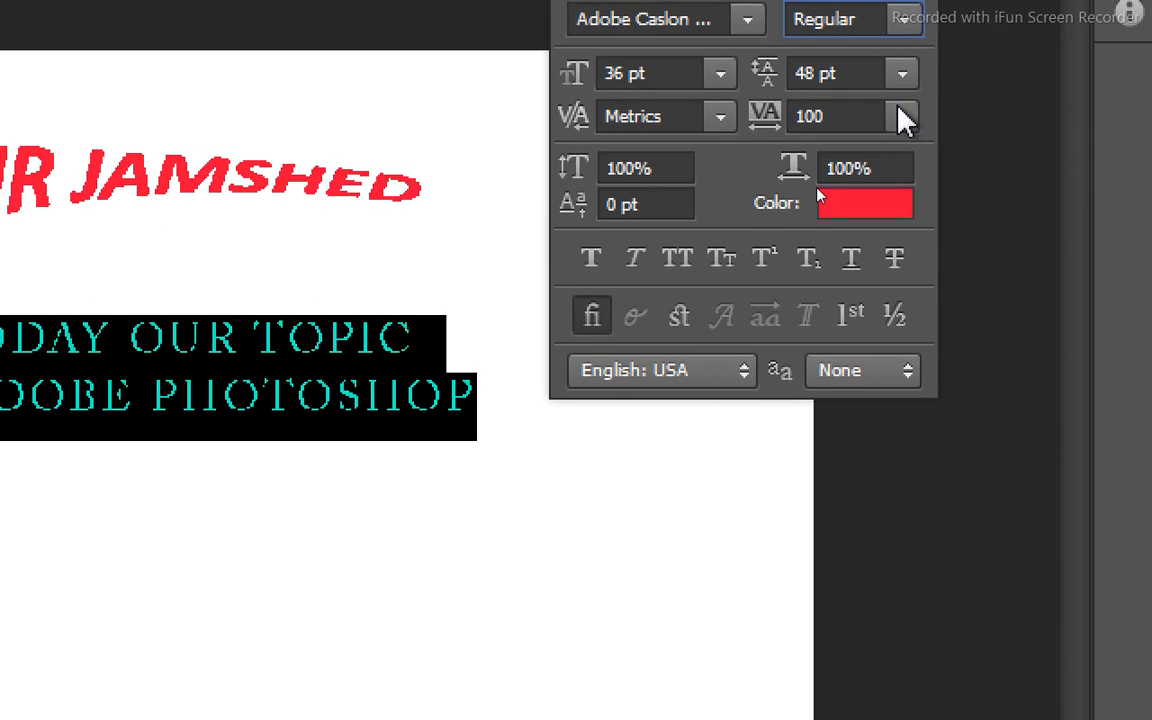
Try a tracking value of 200 on the selected two-line text, and settle on 75.
{"action": "left_click", "coordinate": [903, 117]}
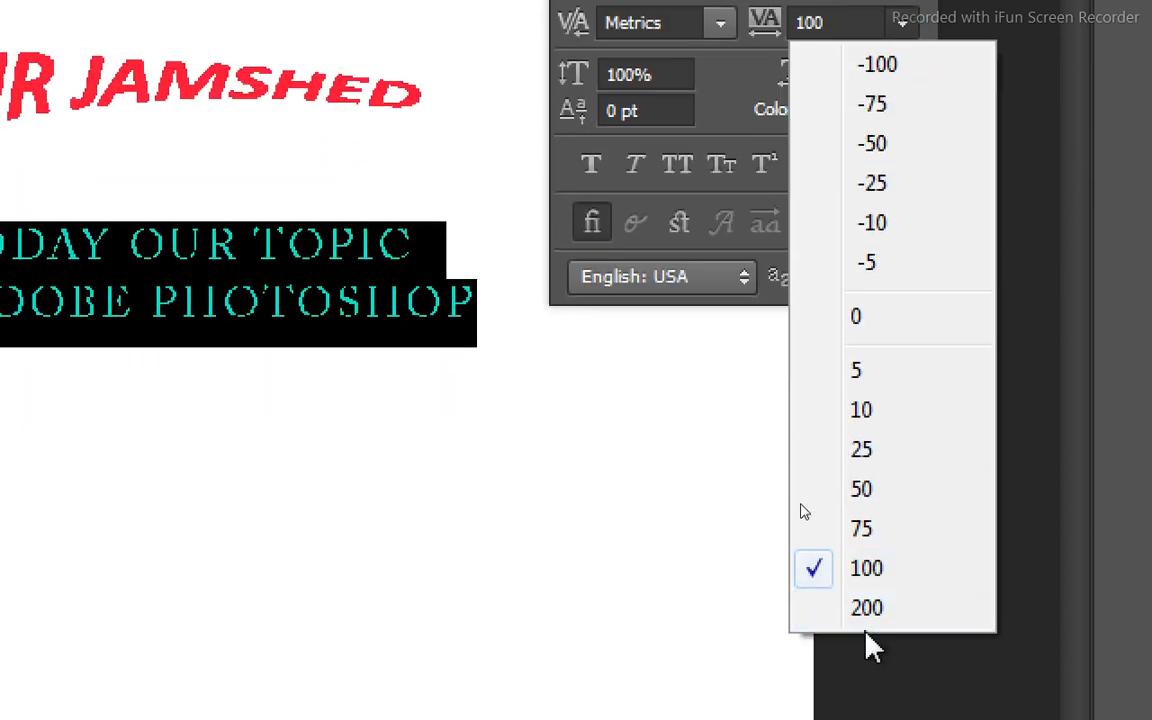
{"action": "left_click", "coordinate": [864, 610]}
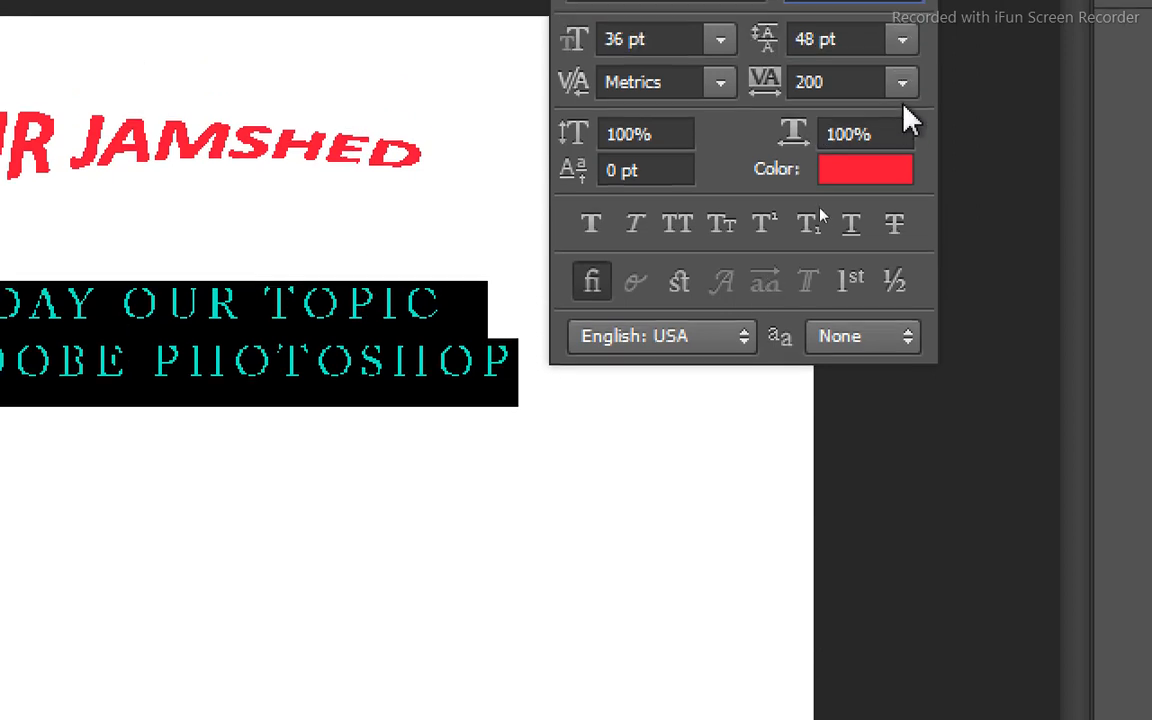
{"action": "left_click", "coordinate": [902, 82]}
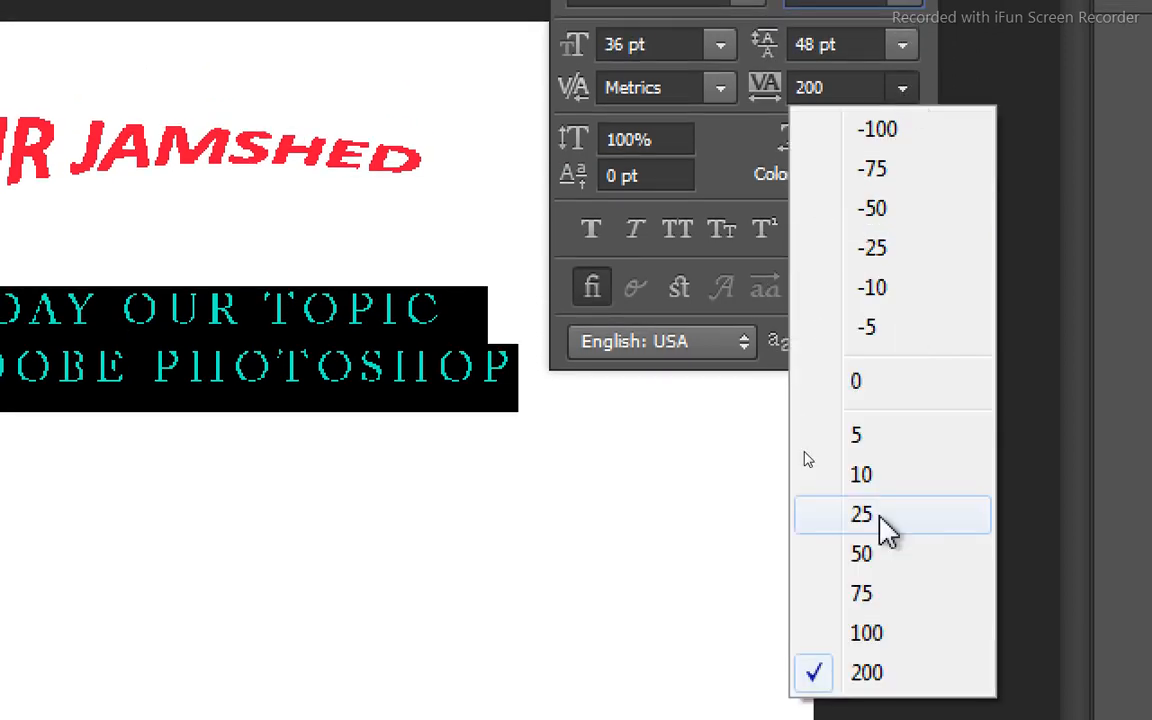
{"action": "left_click", "coordinate": [866, 600]}
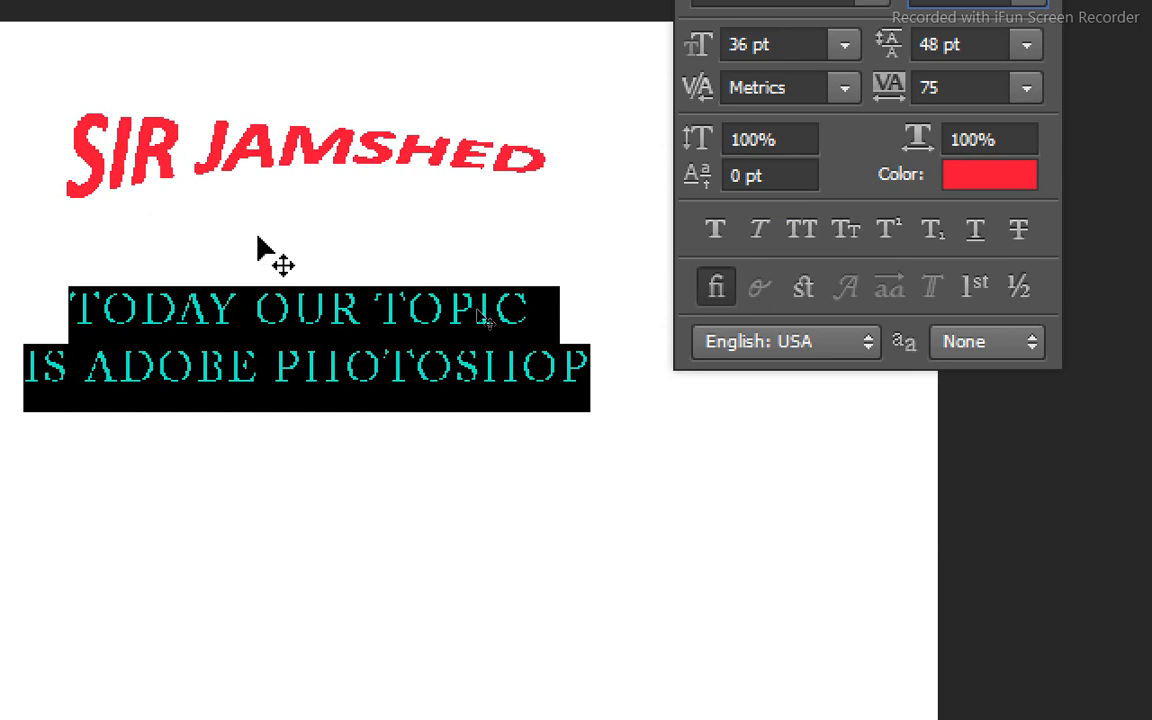
Try vertical scales of 90% and 50% on the selected two-line text.
{"action": "left_click", "coordinate": [756, 144]}
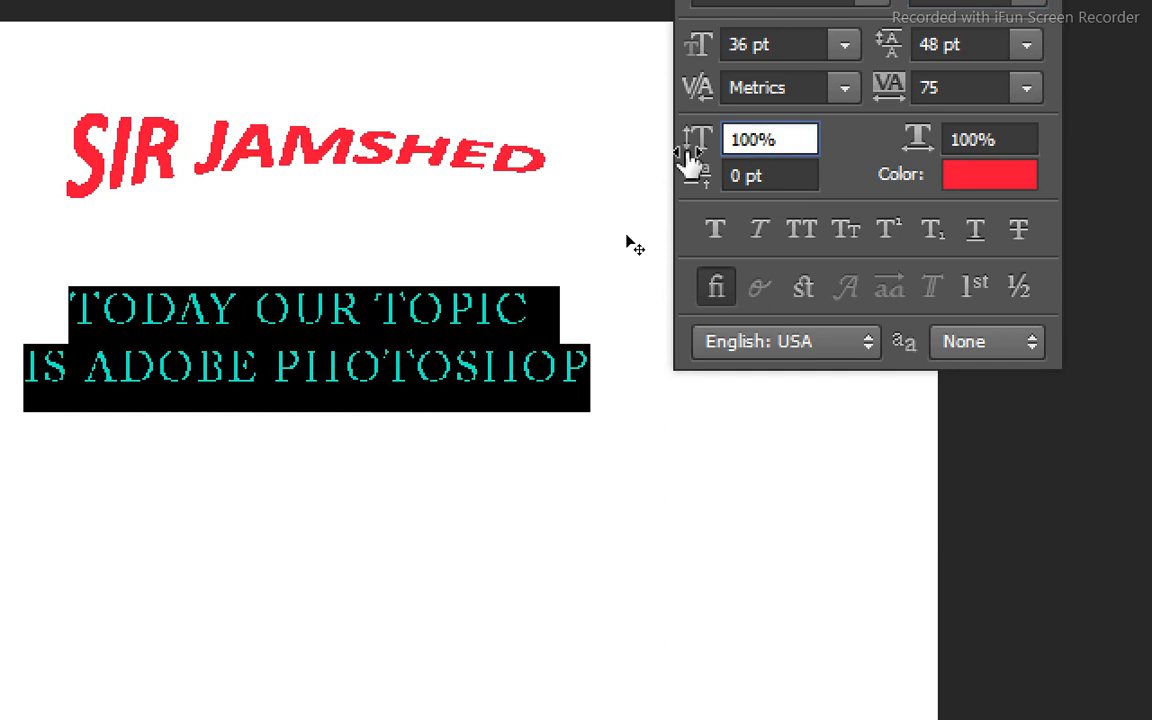
{"action": "key", "text": "BackSpace"}
{"action": "key", "text": "BackSpace"}
{"action": "key", "text": "BackSpace"}
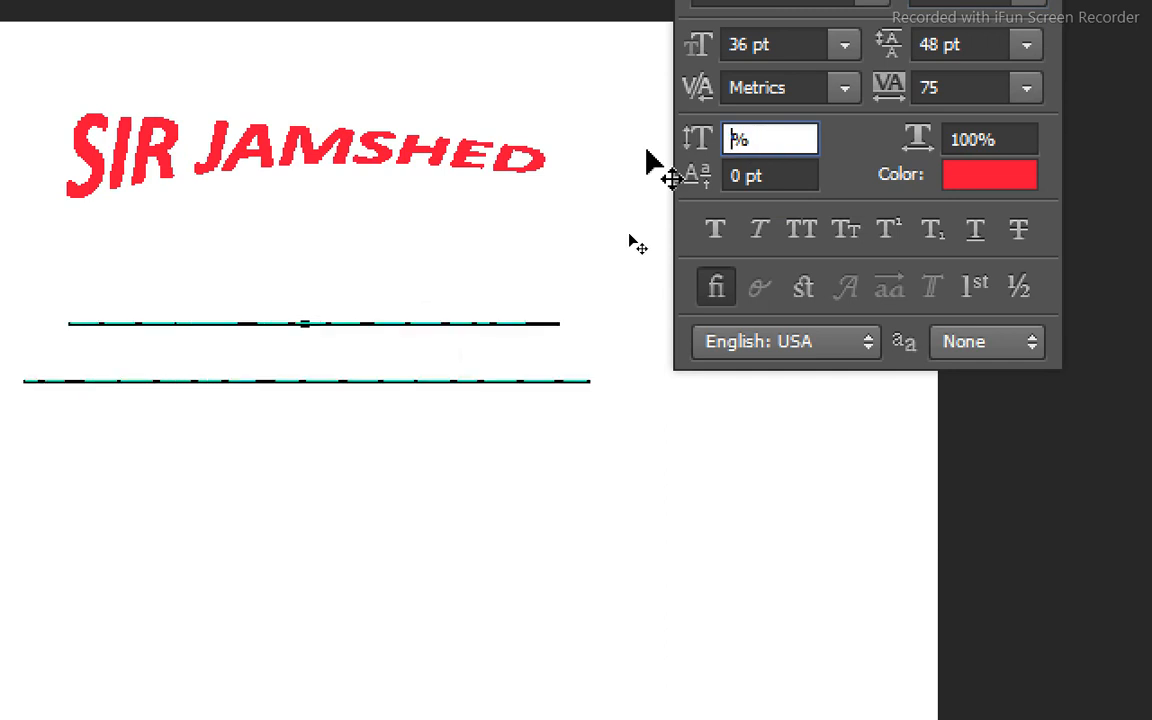
{"action": "type", "text": "90"}
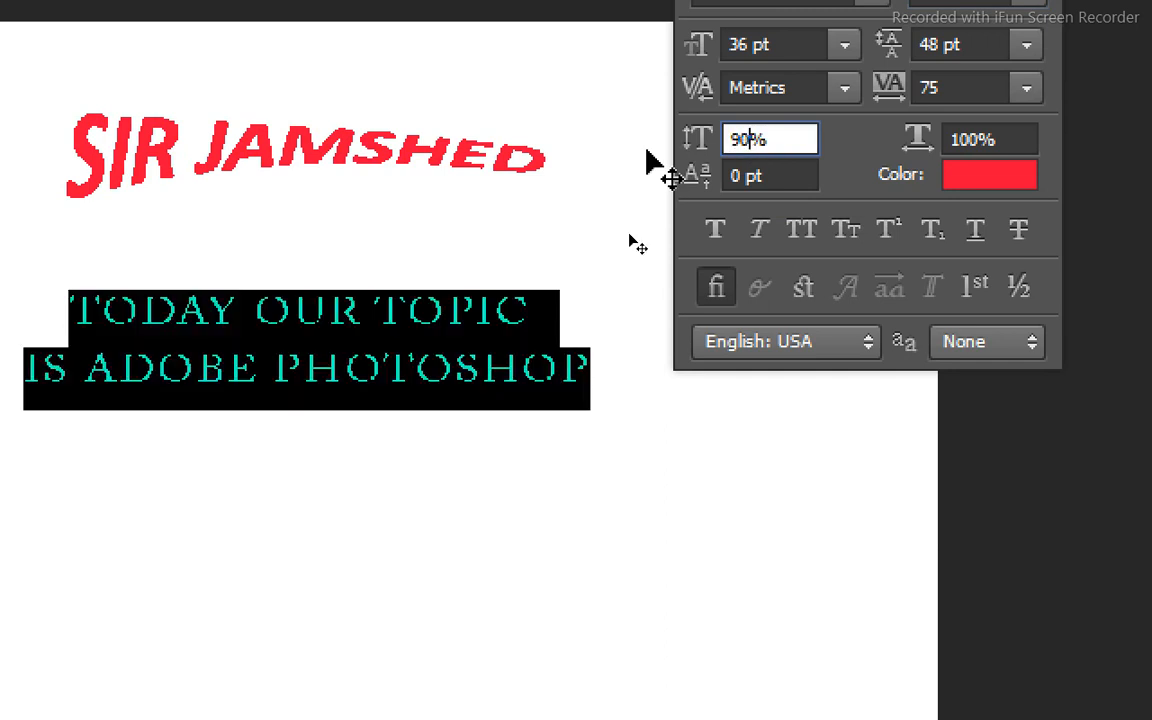
{"action": "key", "text": "BackSpace"}
{"action": "key", "text": "BackSpace"}
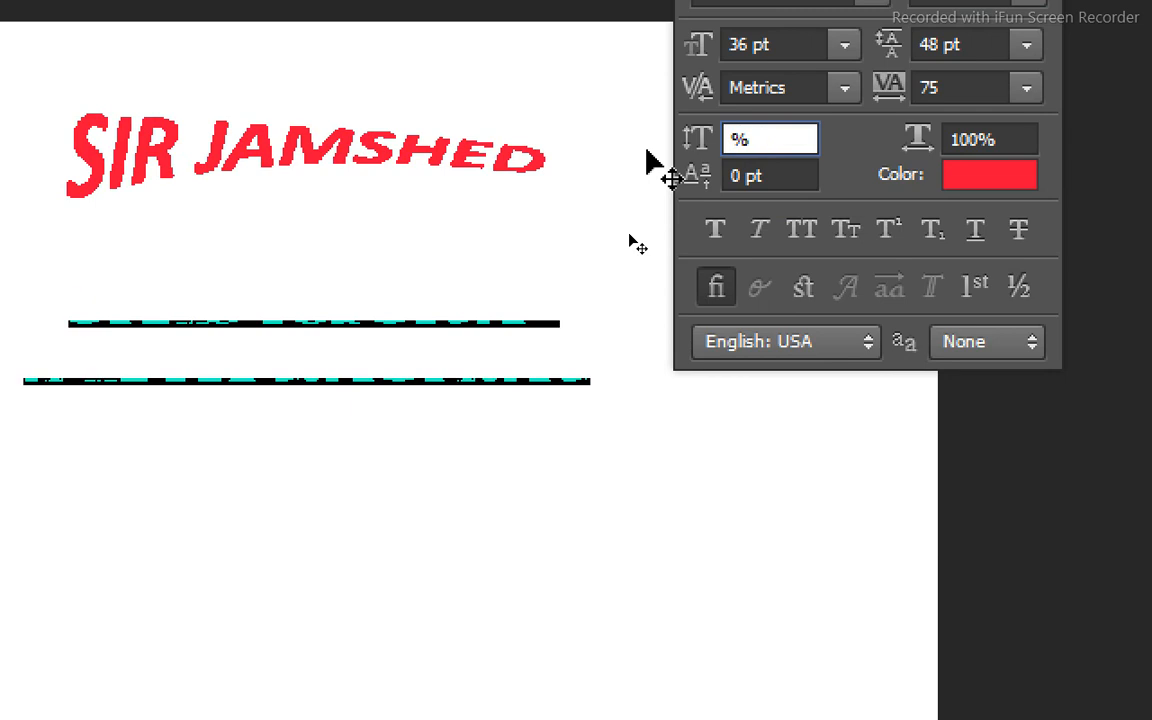
{"action": "type", "text": "50"}
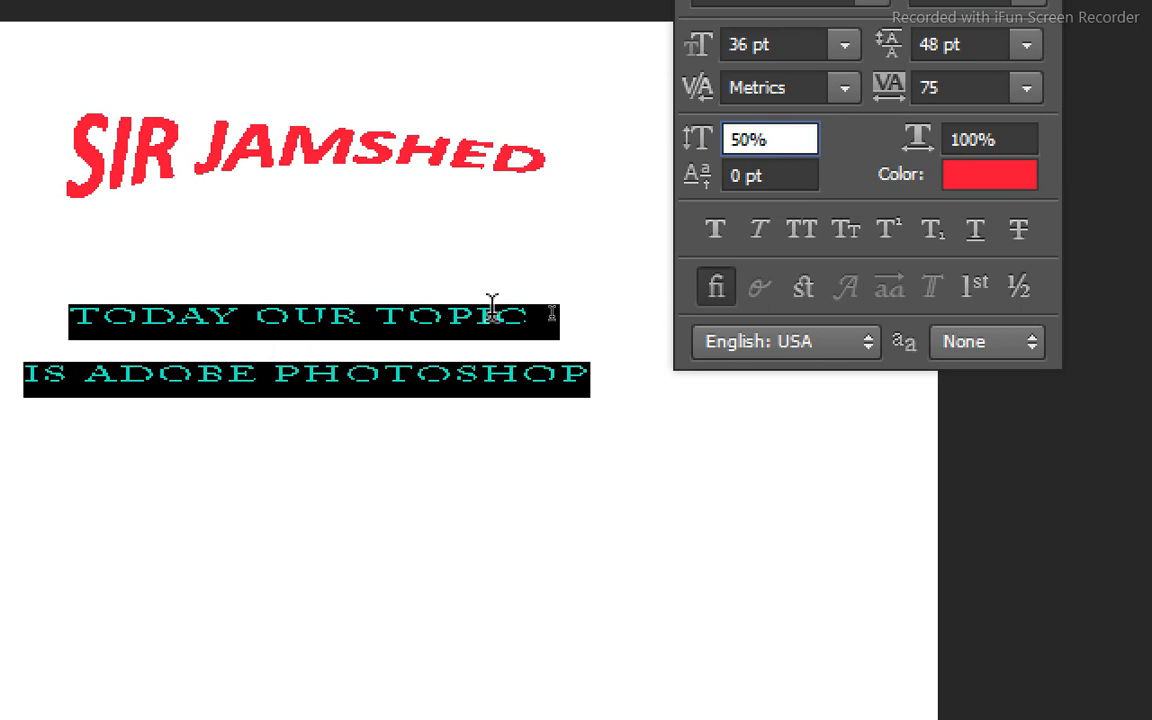
Try vertical scales of 80% and 90% on the two-line text, and return it to 100%.
{"action": "key", "text": "BackSpace"}
{"action": "key", "text": "BackSpace"}
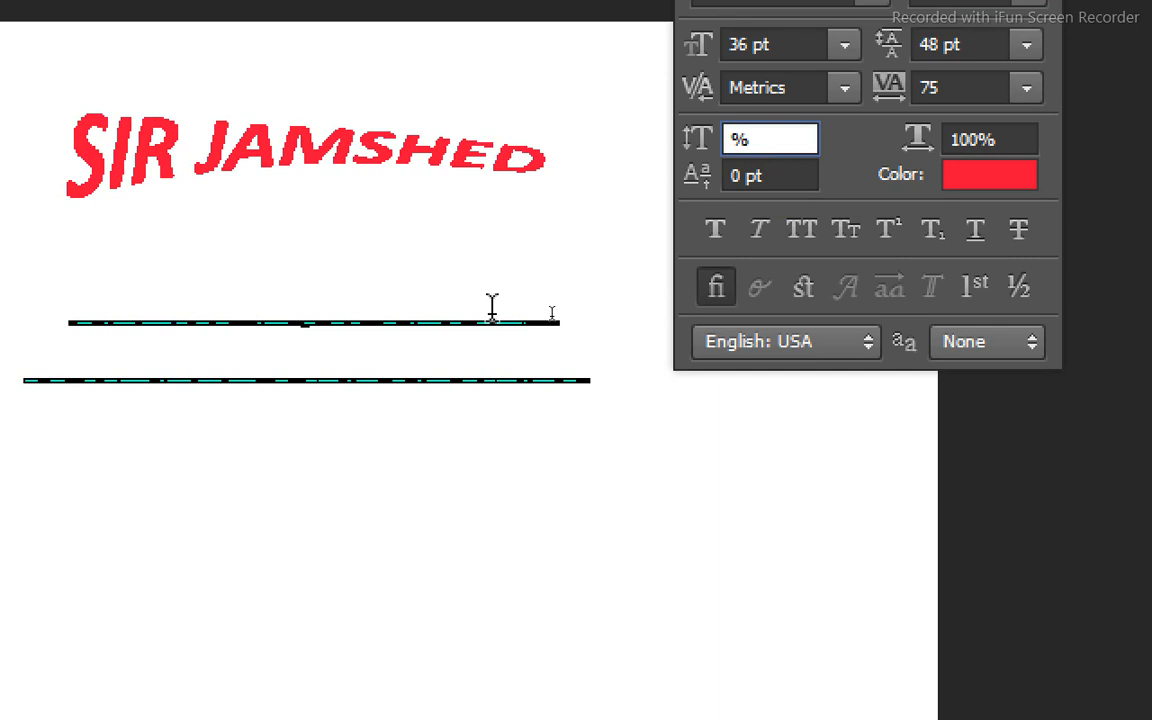
{"action": "type", "text": "80"}
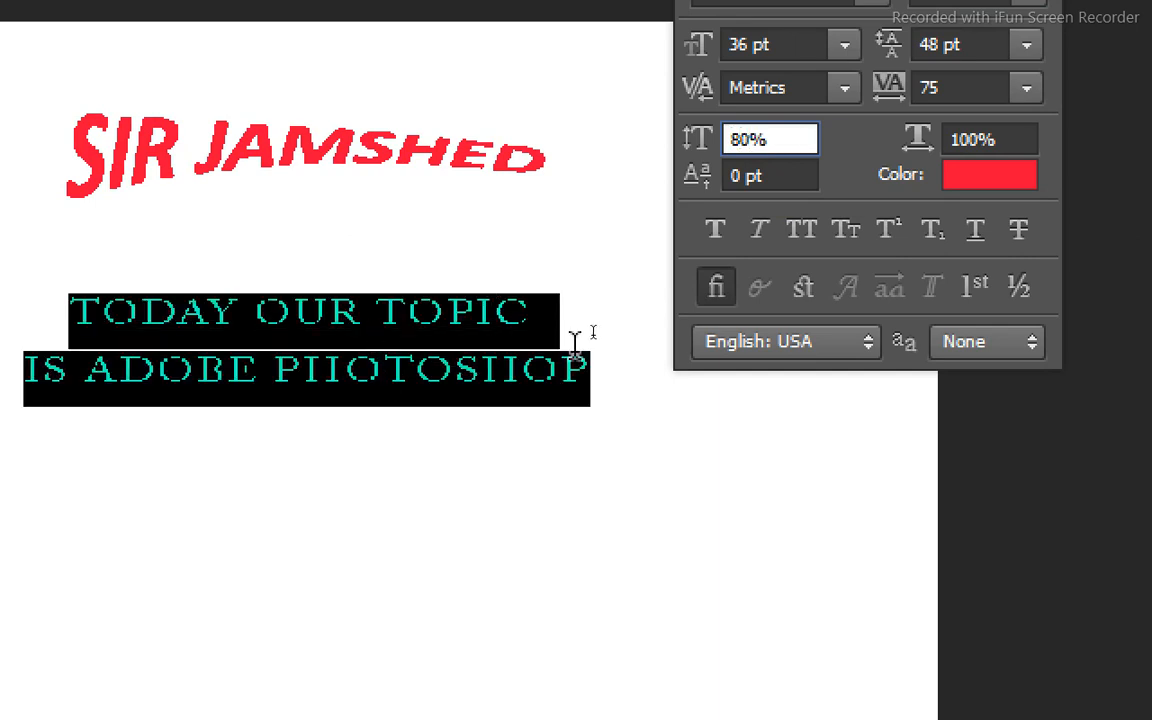
{"action": "key", "text": "BackSpace"}
{"action": "key", "text": "BackSpace"}
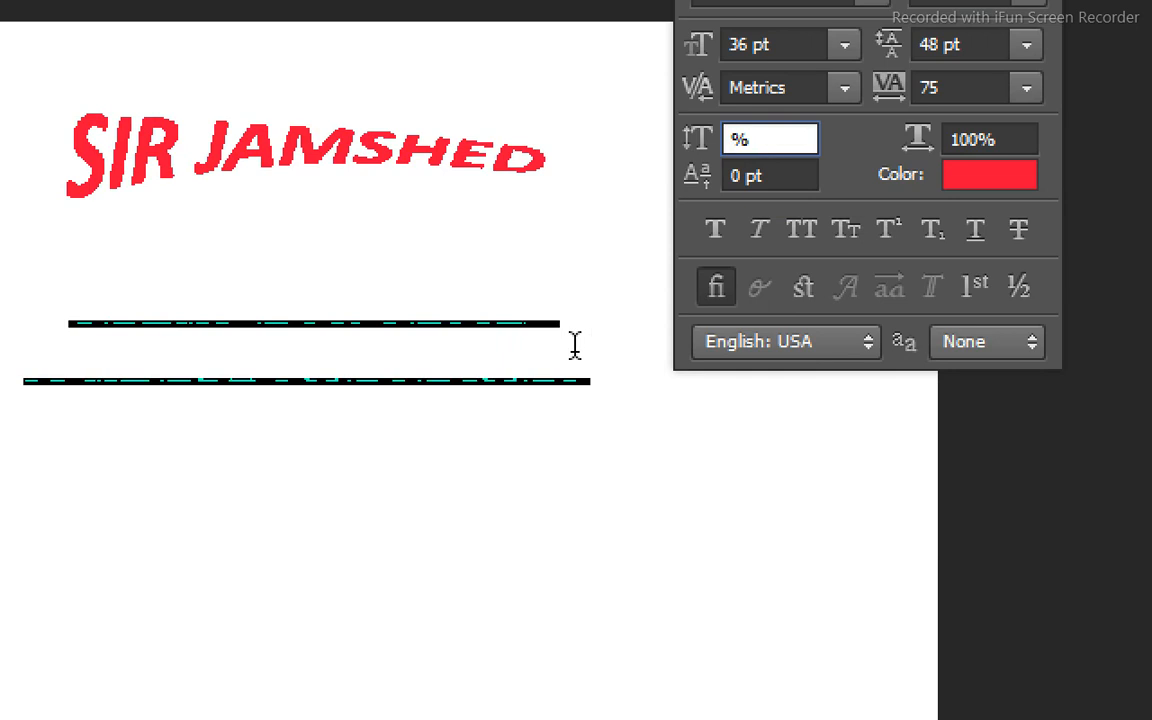
{"action": "type", "text": "90"}
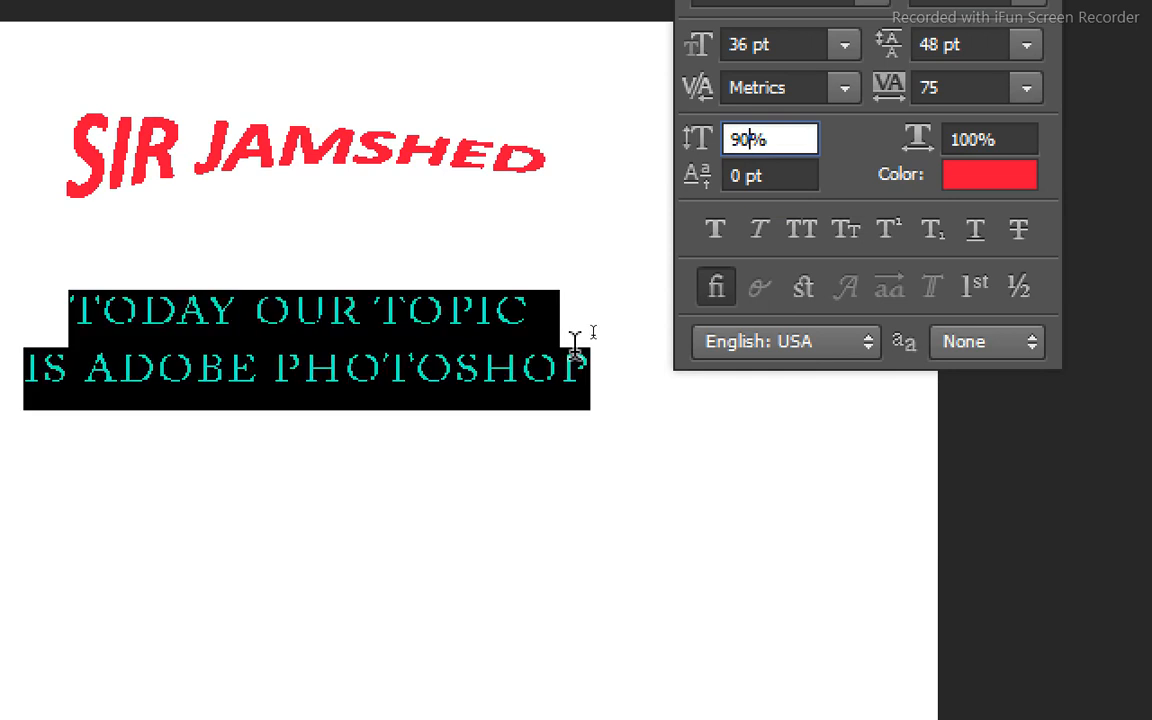
{"action": "key", "text": "BackSpace"}
{"action": "key", "text": "BackSpace"}
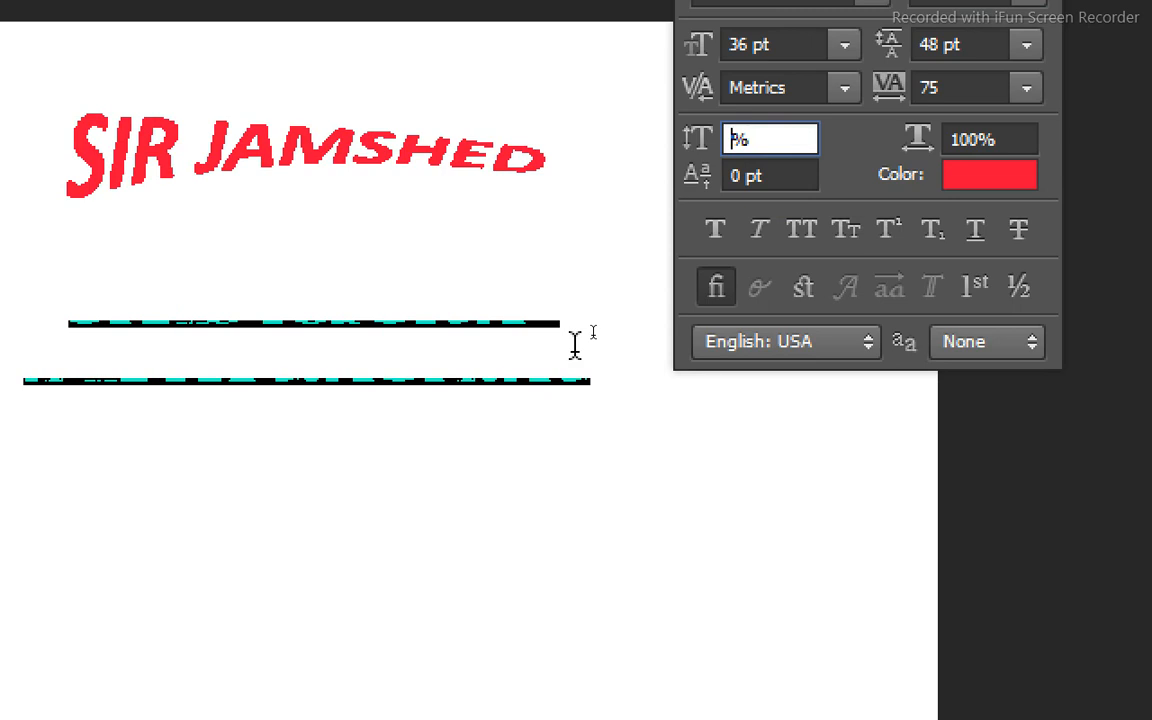
{"action": "type", "text": "100"}
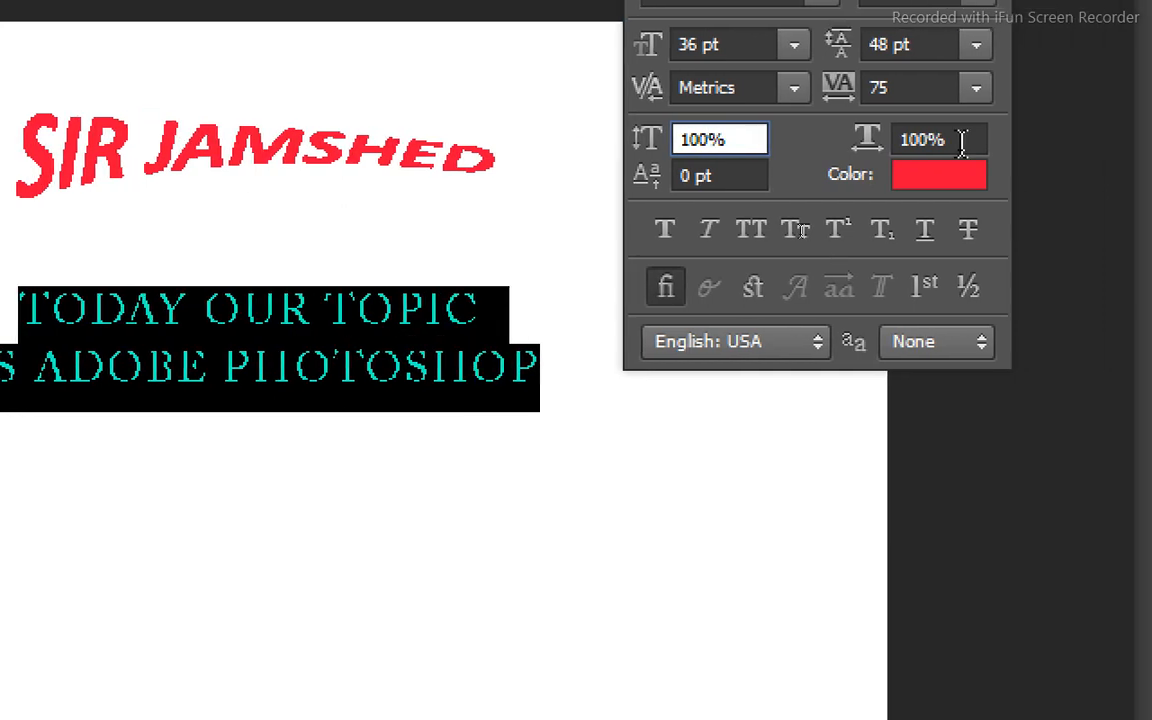
Try a horizontal scale of 50% on the selected two-line text, and restore it to 100%.
{"action": "left_click", "coordinate": [933, 142]}
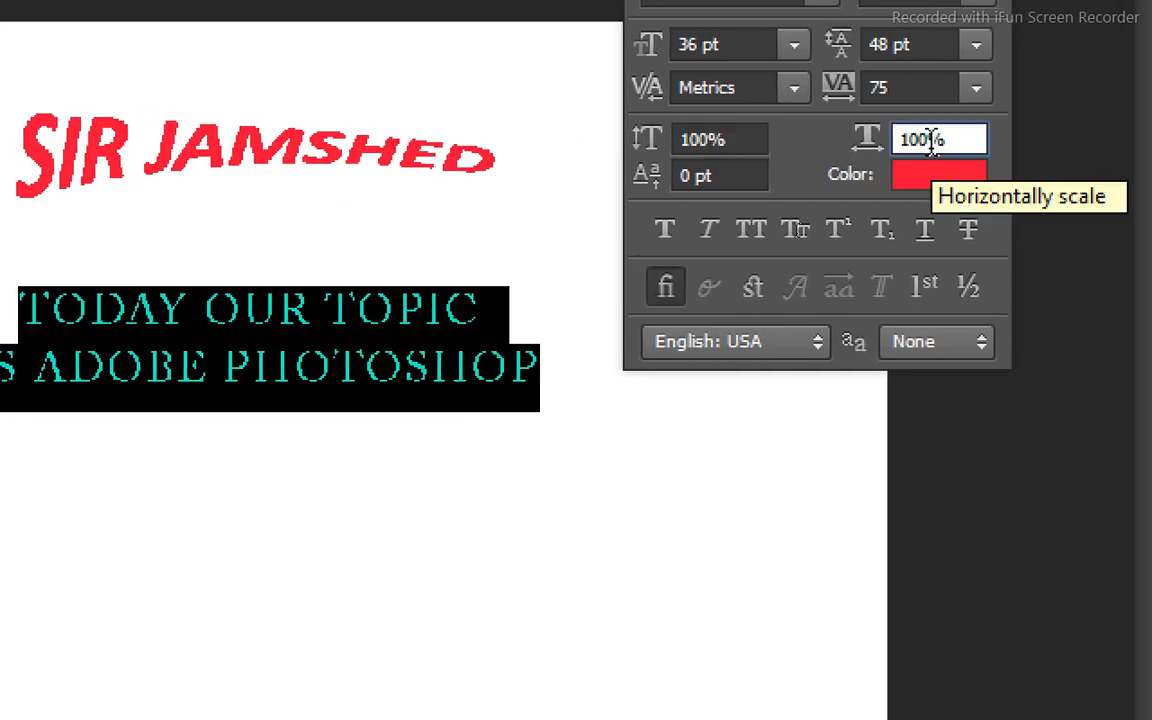
{"action": "key", "text": "BackSpace"}
{"action": "key", "text": "BackSpace"}
{"action": "key", "text": "BackSpace"}
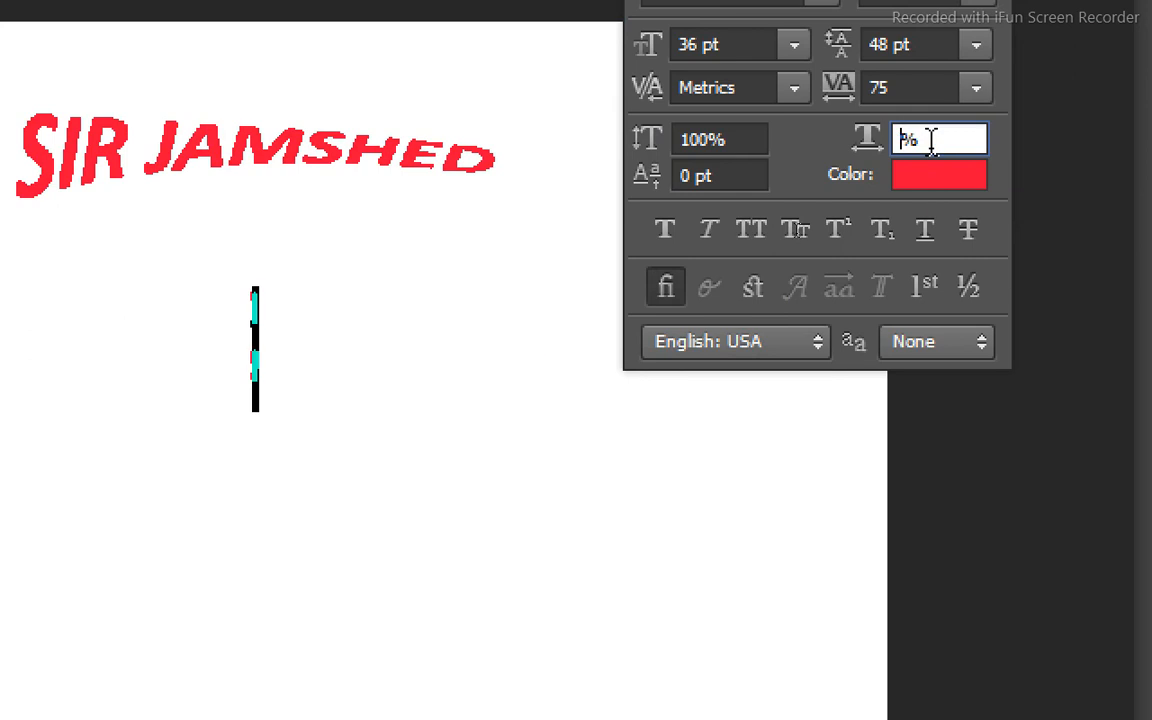
{"action": "type", "text": "50"}
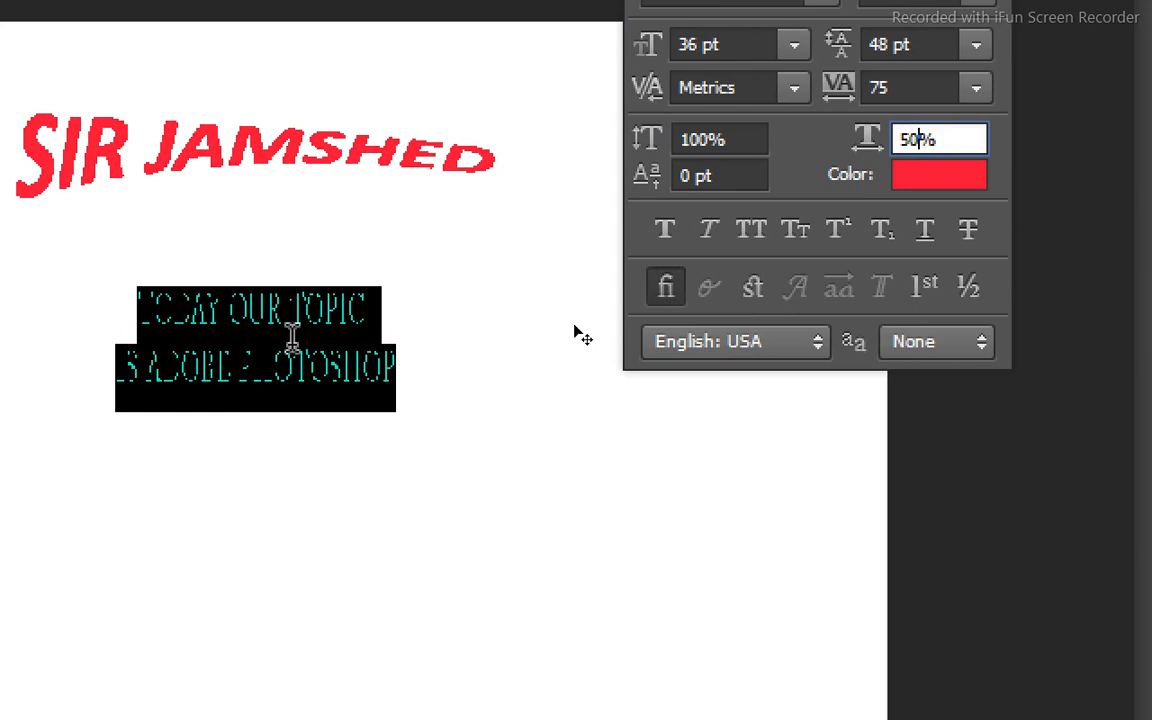
{"action": "key", "text": "ctrl+z"}
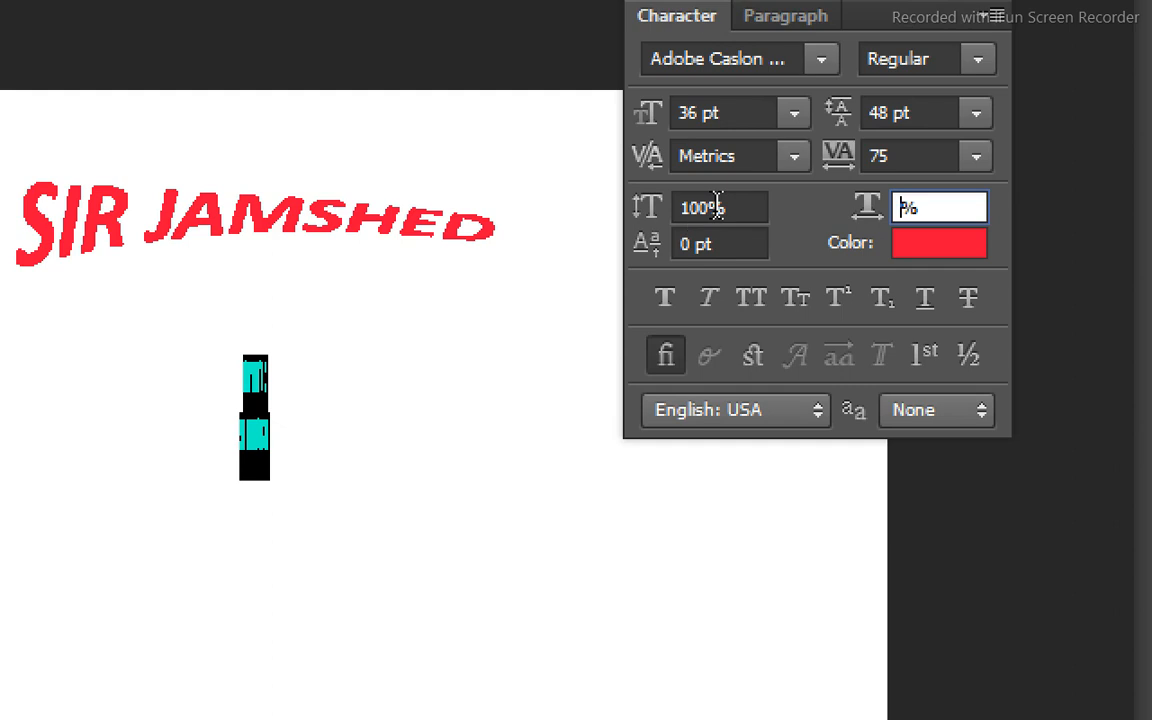
{"action": "type", "text": "100"}
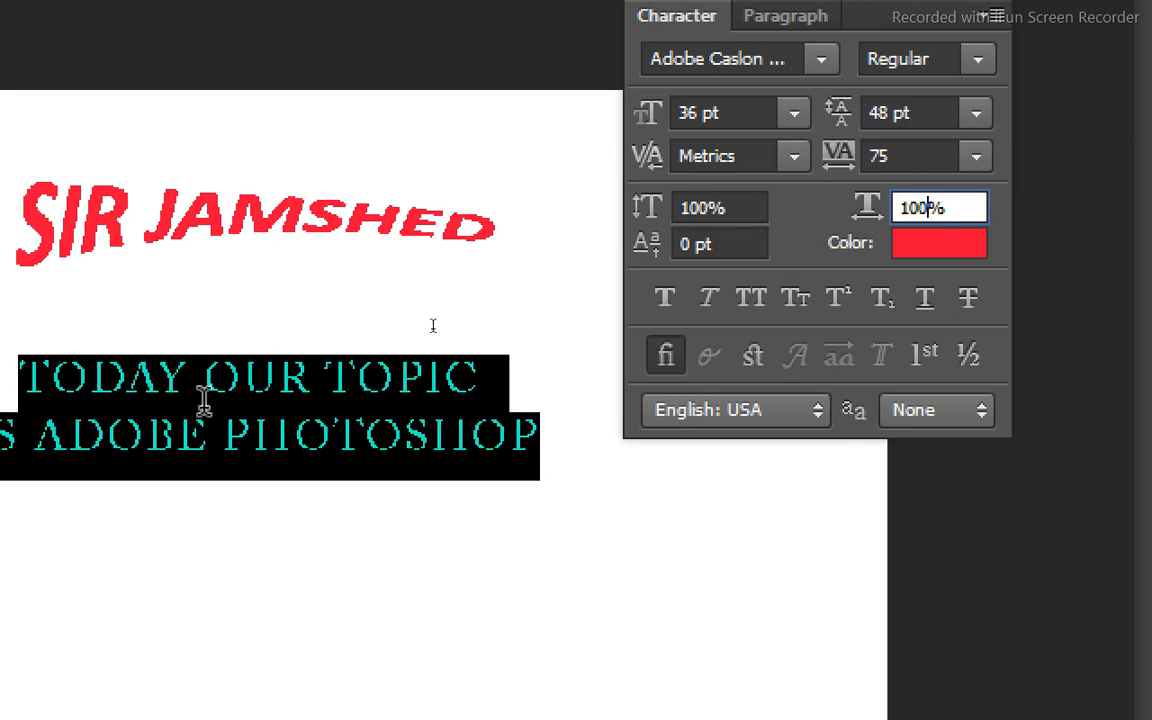
Narrow the two-line text again with a 50% horizontal scale, and set it back to 100%.
{"action": "key", "text": "BackSpace"}
{"action": "key", "text": "BackSpace"}
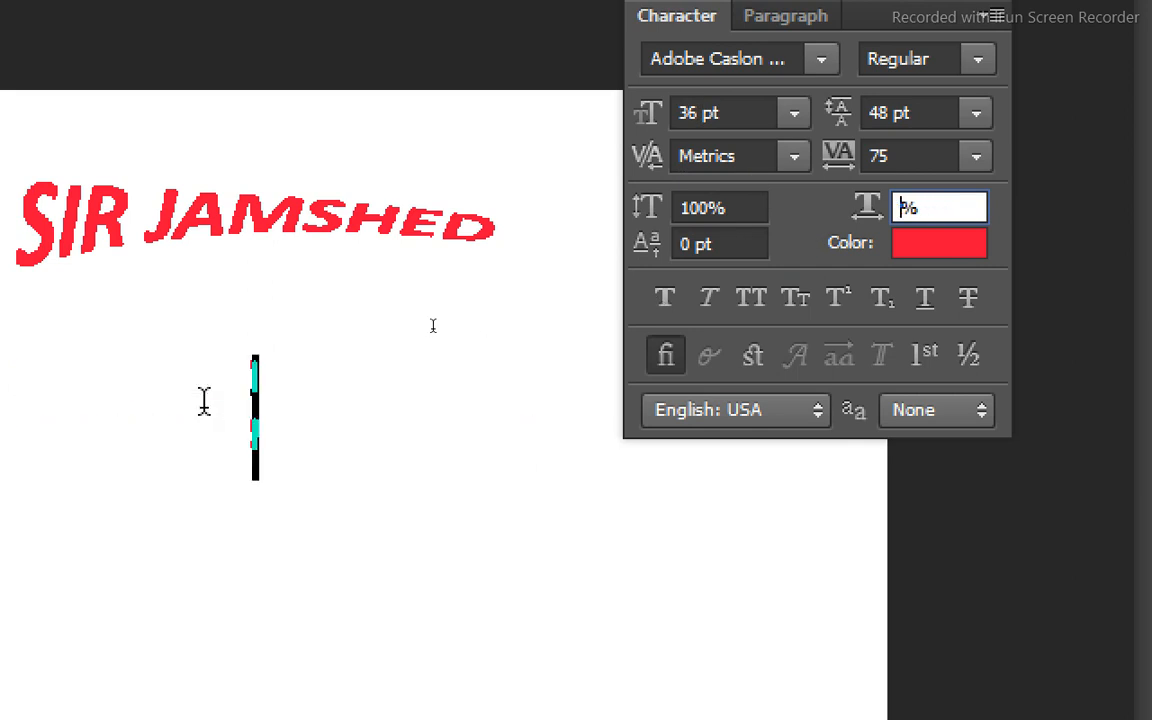
{"action": "type", "text": "5"}
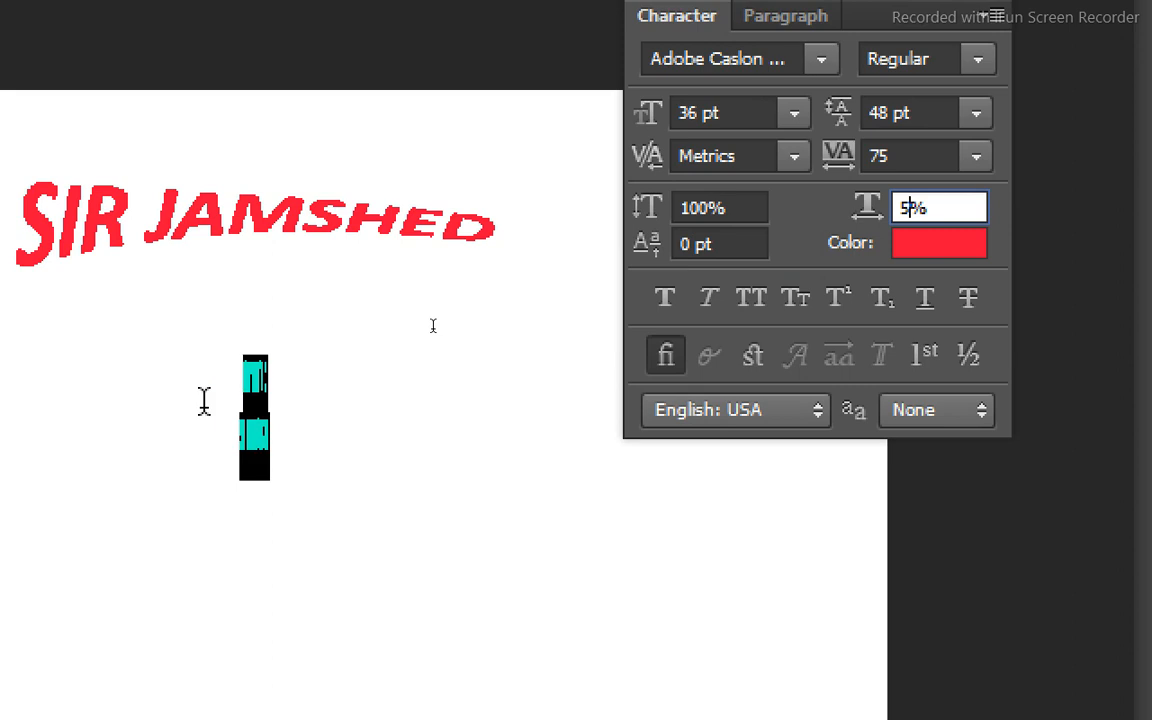
{"action": "type", "text": "0"}
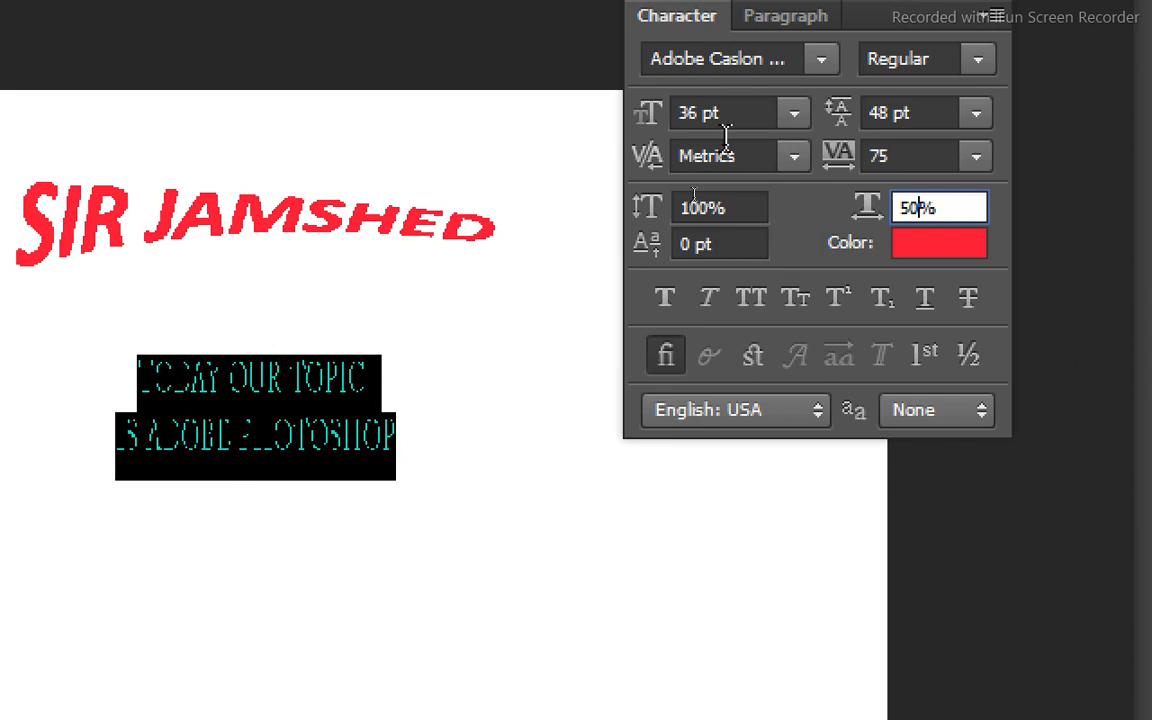
{"action": "key", "text": "BackSpace"}
{"action": "key", "text": "BackSpace"}
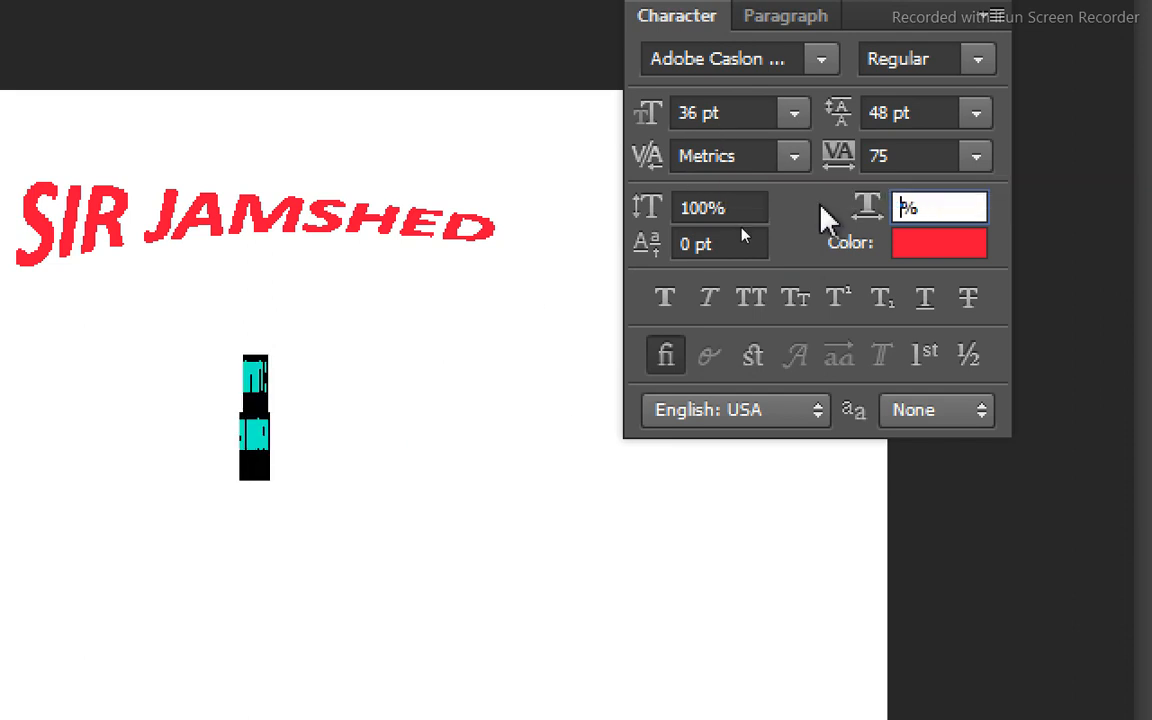
{"action": "type", "text": "100"}
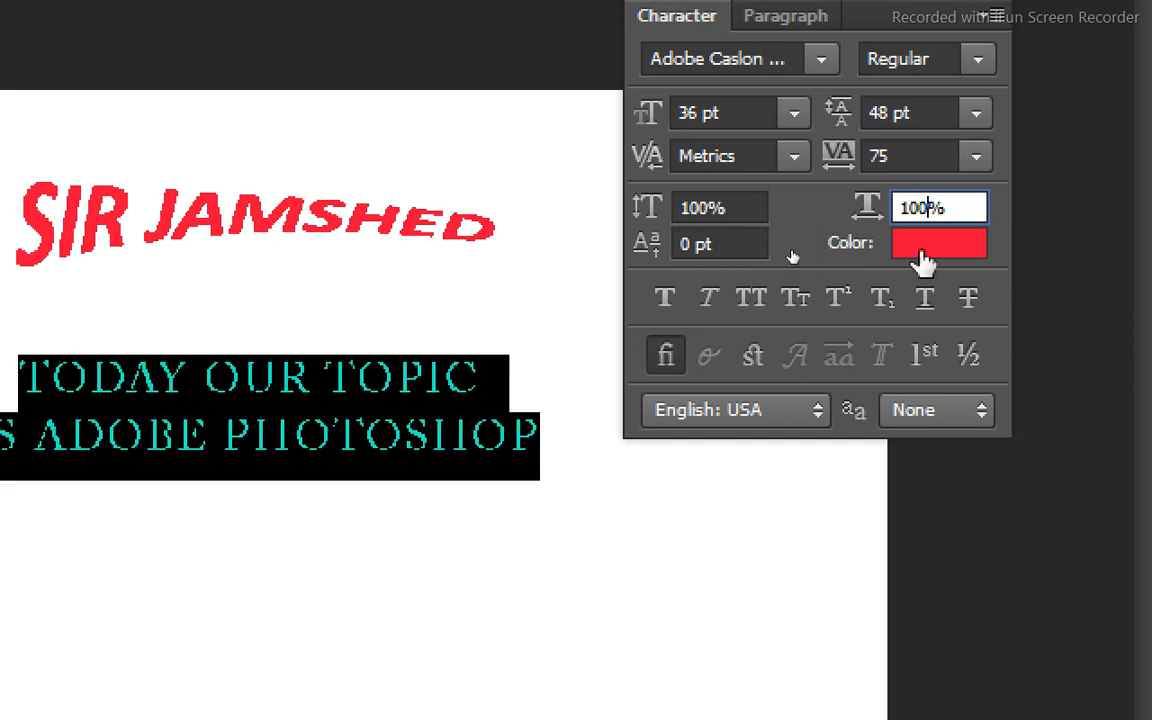
Change the colour of the selected two-line text to blue (#125ed1).
{"action": "left_click", "coordinate": [922, 262]}
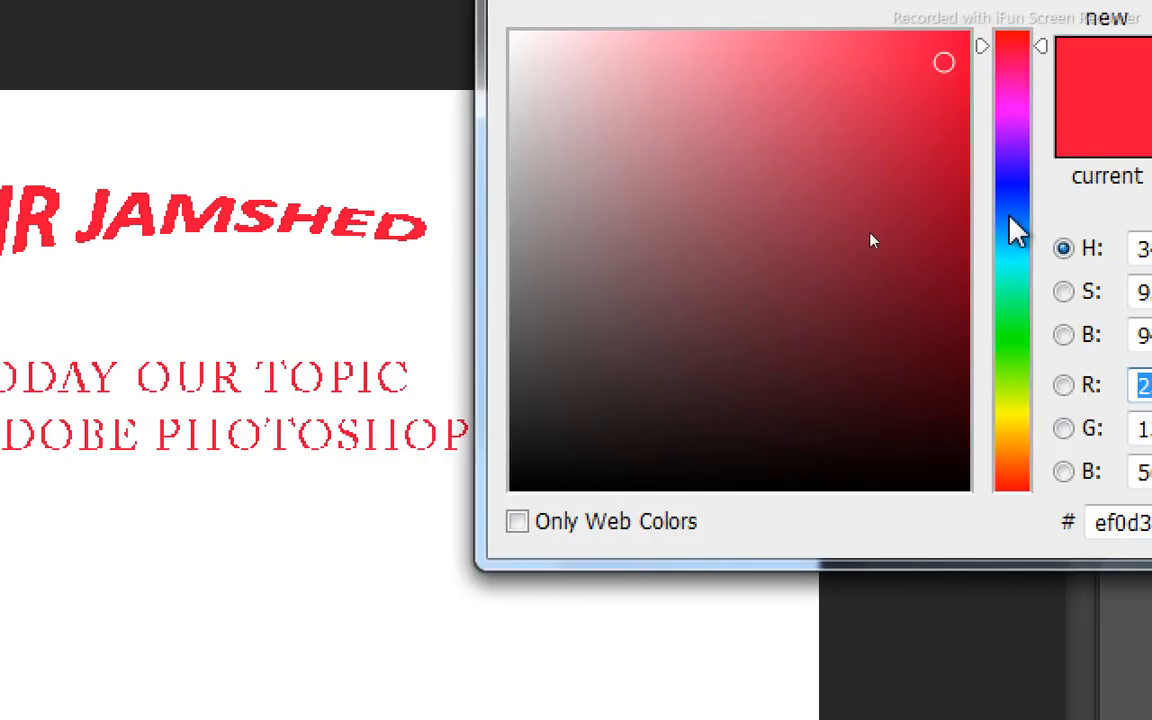
{"action": "left_click", "coordinate": [1080, 216]}
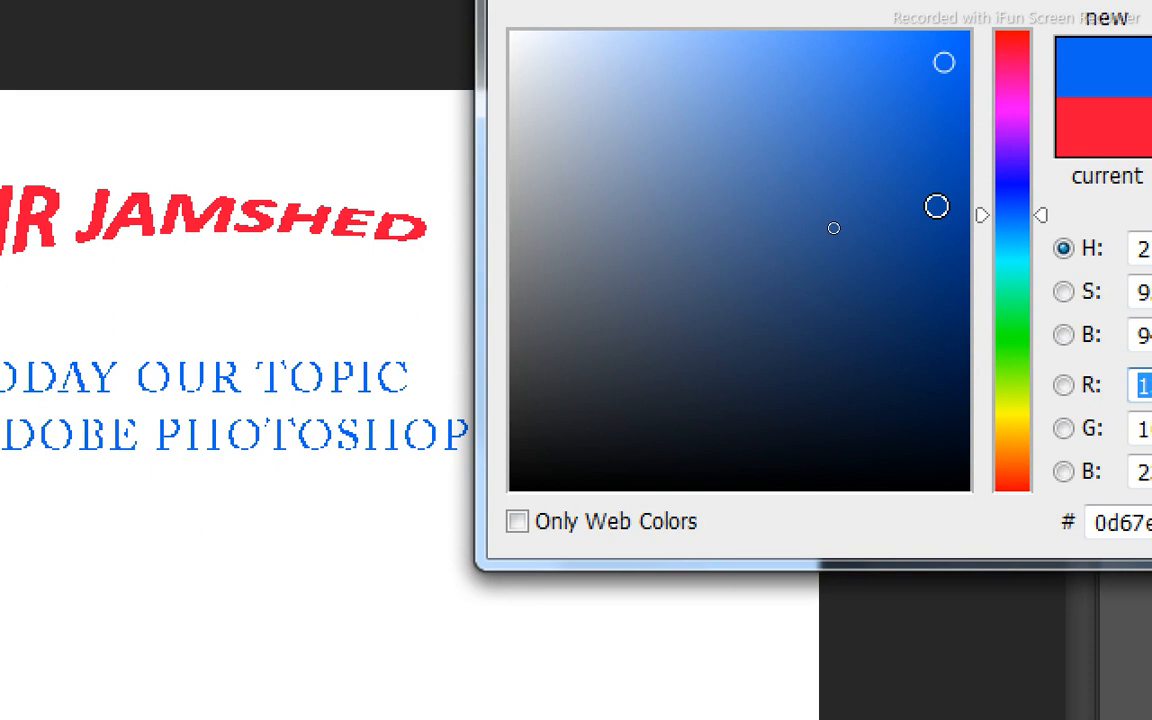
{"action": "left_click", "coordinate": [936, 206]}
{"action": "left_click", "coordinate": [928, 116]}
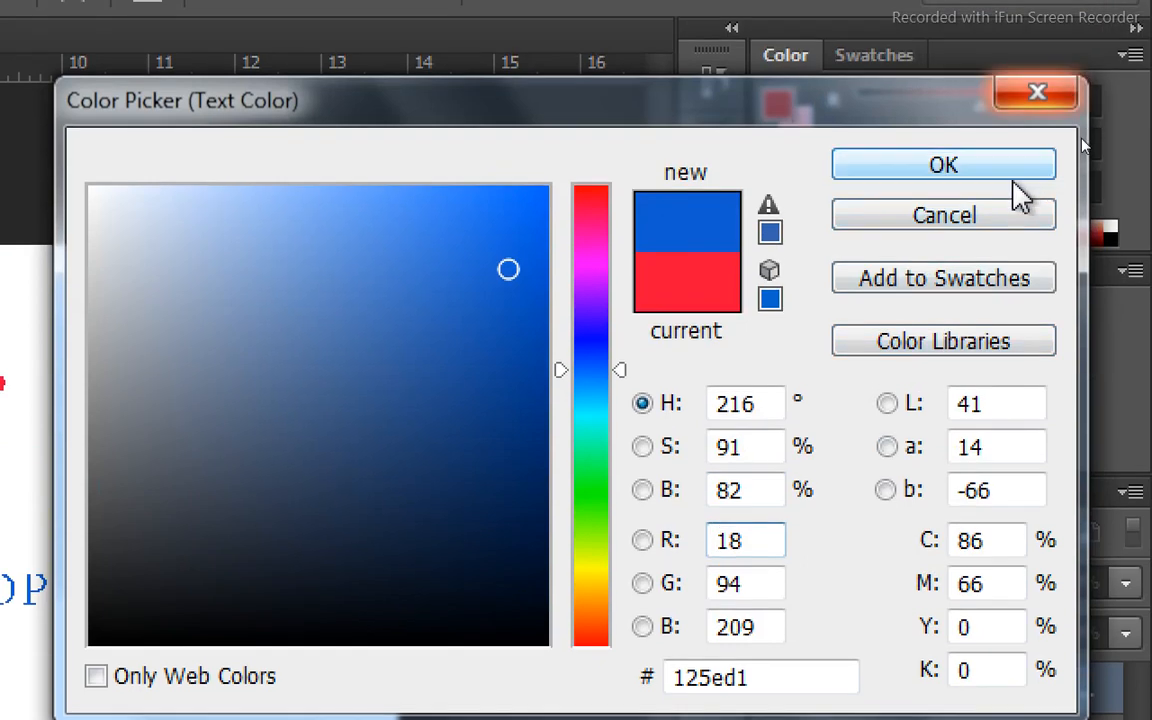
{"action": "left_click", "coordinate": [1013, 178]}
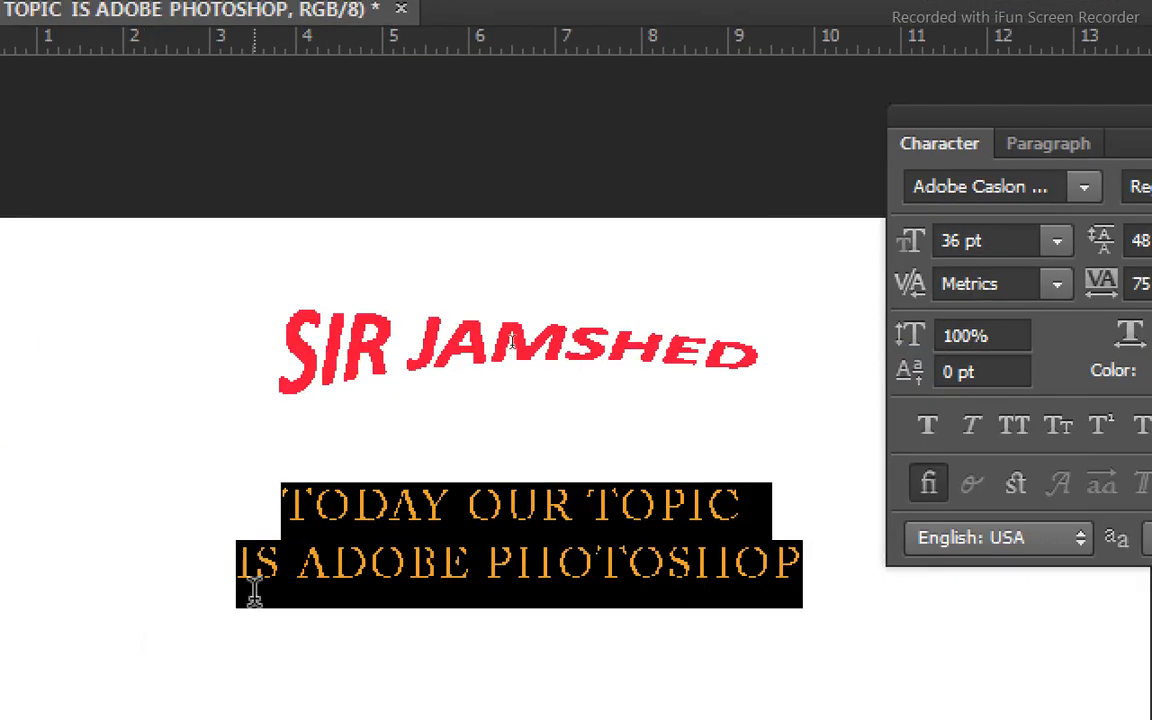
Apply Faux Bold and Faux Italic to the selected two-line text.
{"action": "left_click", "coordinate": [929, 427]}
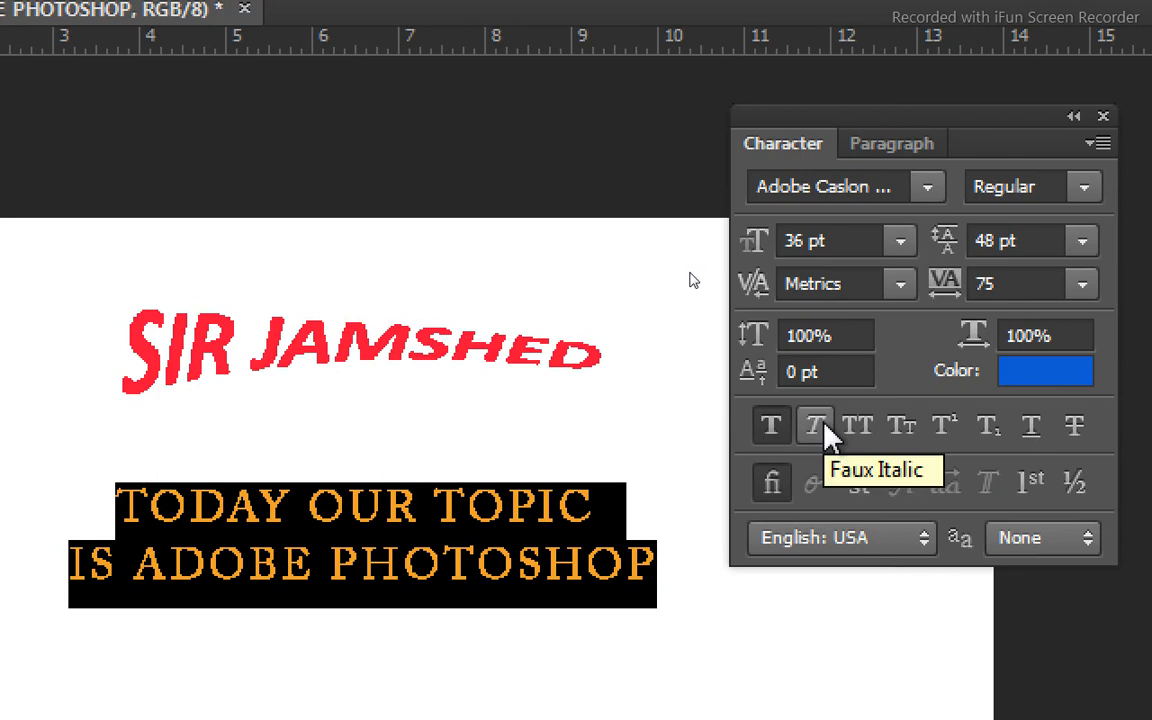
{"action": "left_click", "coordinate": [824, 422]}
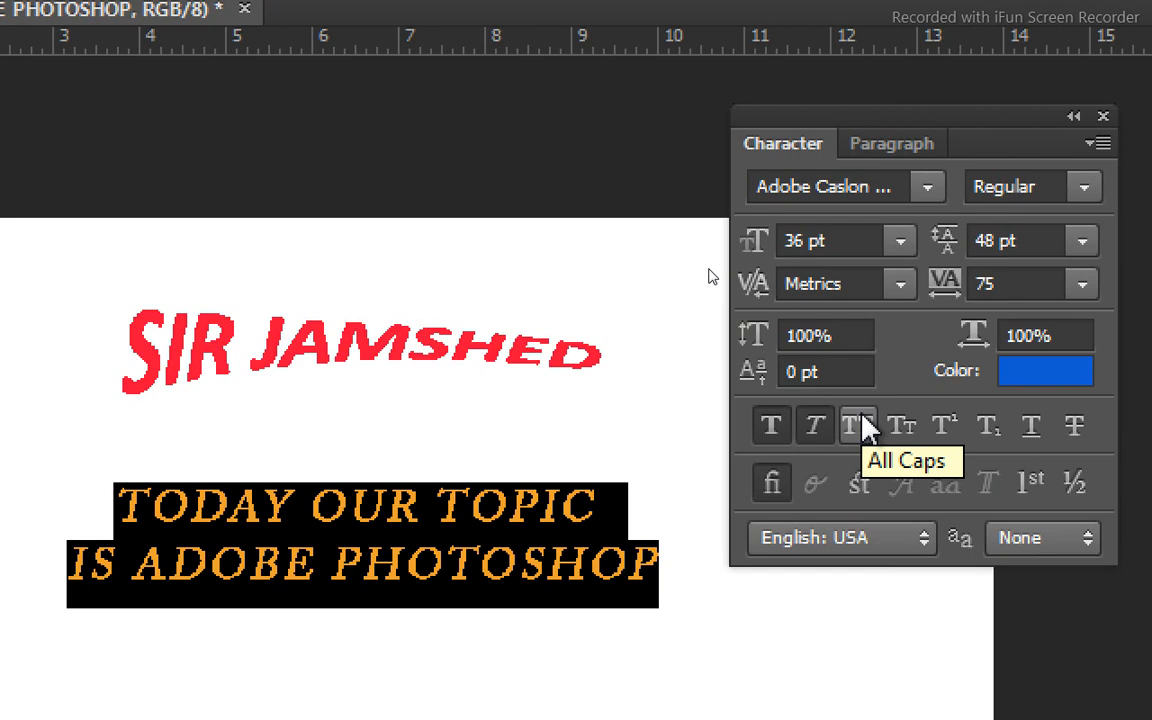
Try All Caps and Small Caps on the two-line text, and turn off its Faux Bold style.
{"action": "left_click", "coordinate": [866, 428]}
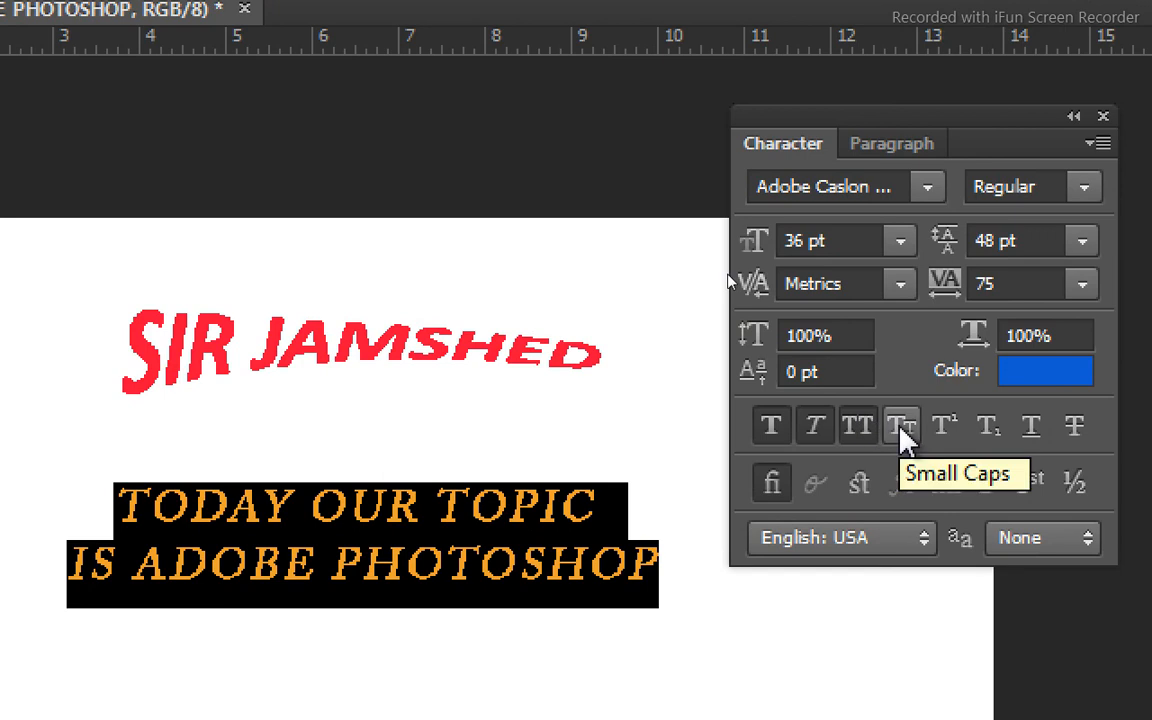
{"action": "left_click", "coordinate": [901, 430]}
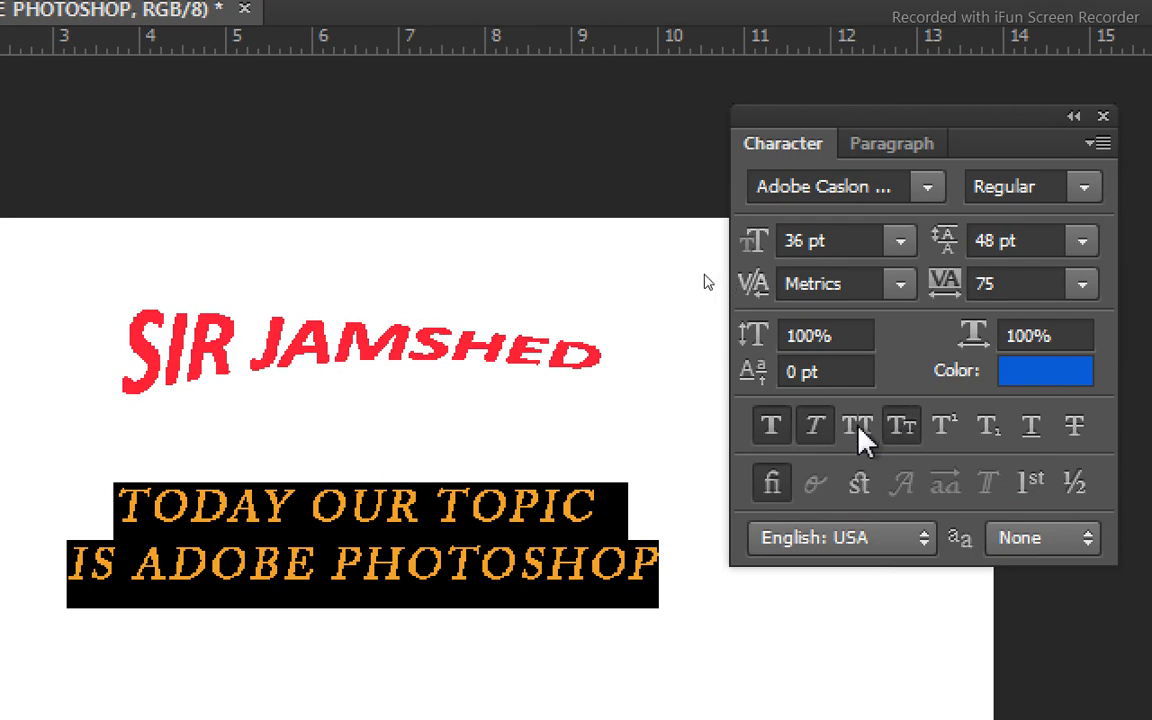
{"action": "left_click", "coordinate": [901, 430]}
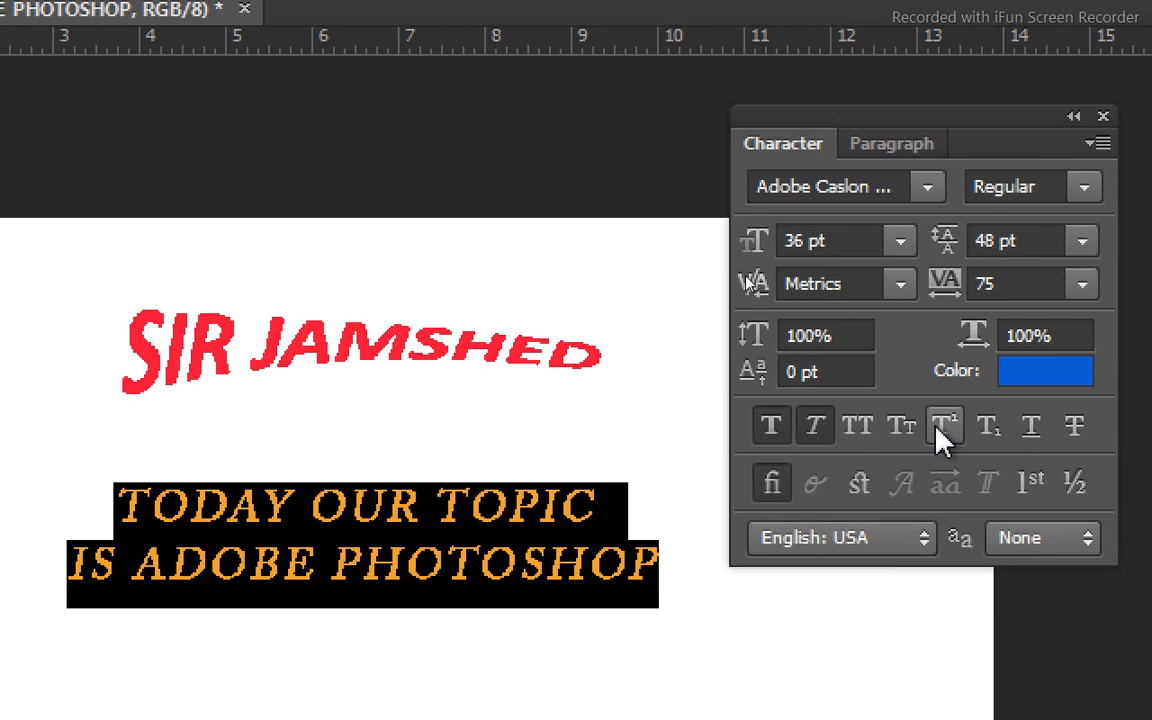
{"action": "left_click", "coordinate": [766, 432]}
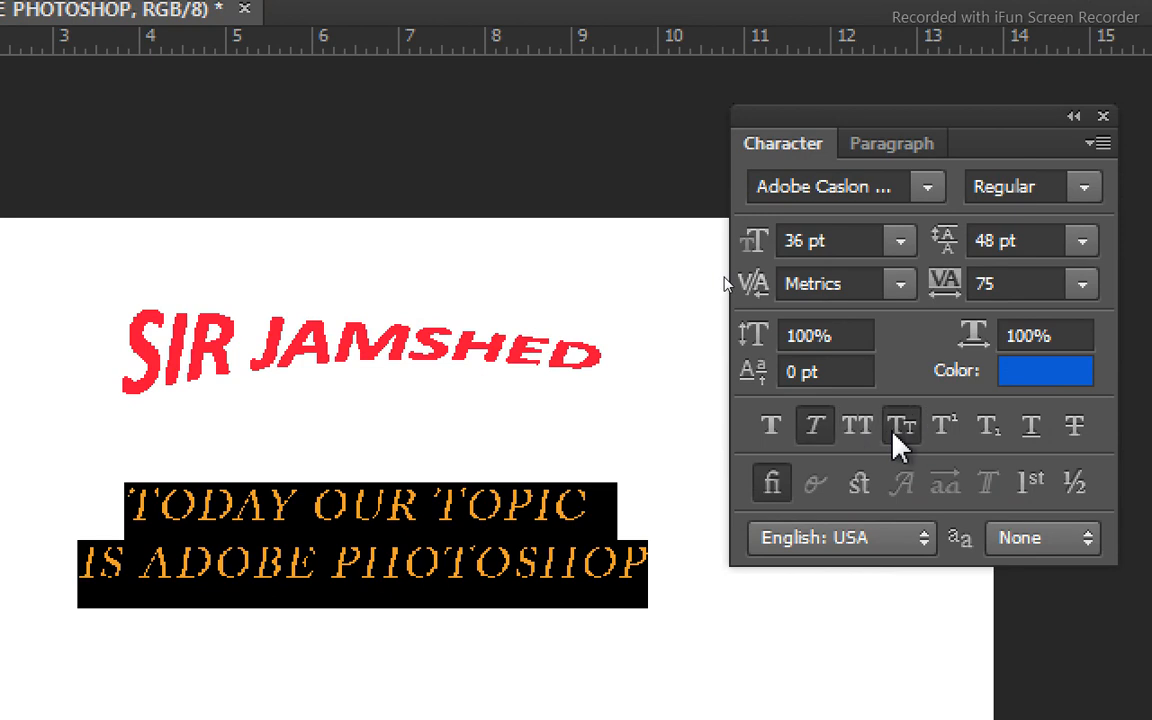
Reapply Faux Bold to the selected two-line text and change its font to Corbel.
{"action": "left_click", "coordinate": [768, 430]}
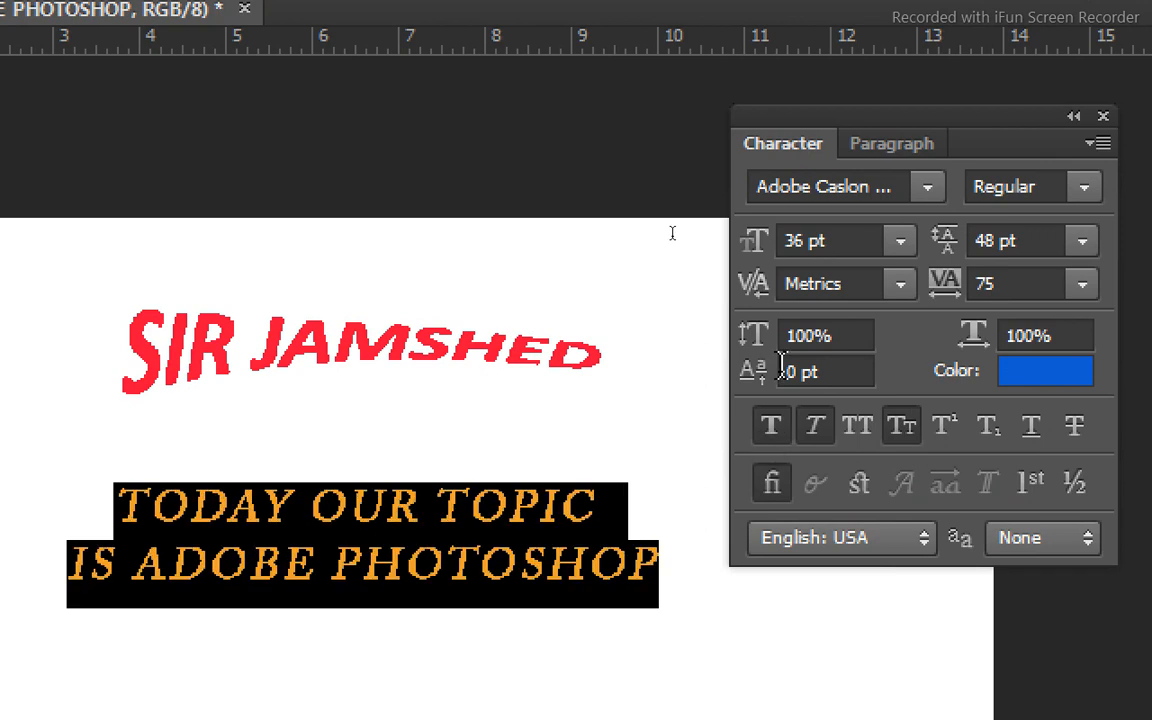
{"action": "left_click", "coordinate": [926, 194]}
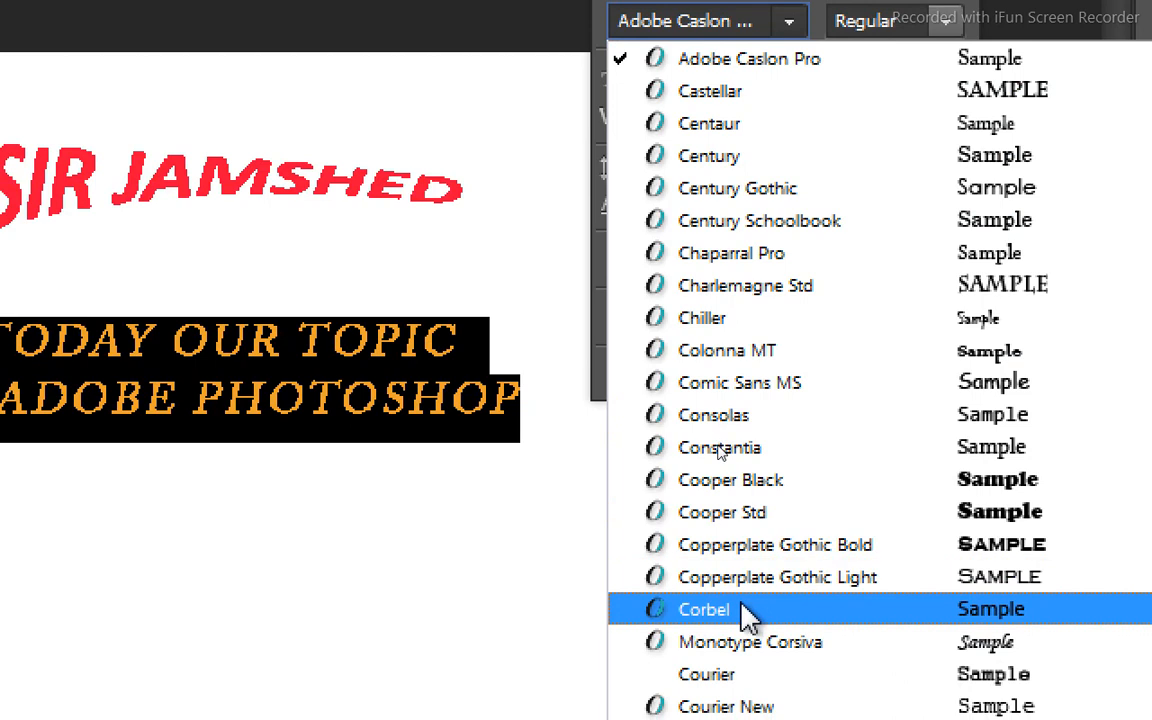
{"action": "left_click", "coordinate": [744, 610]}
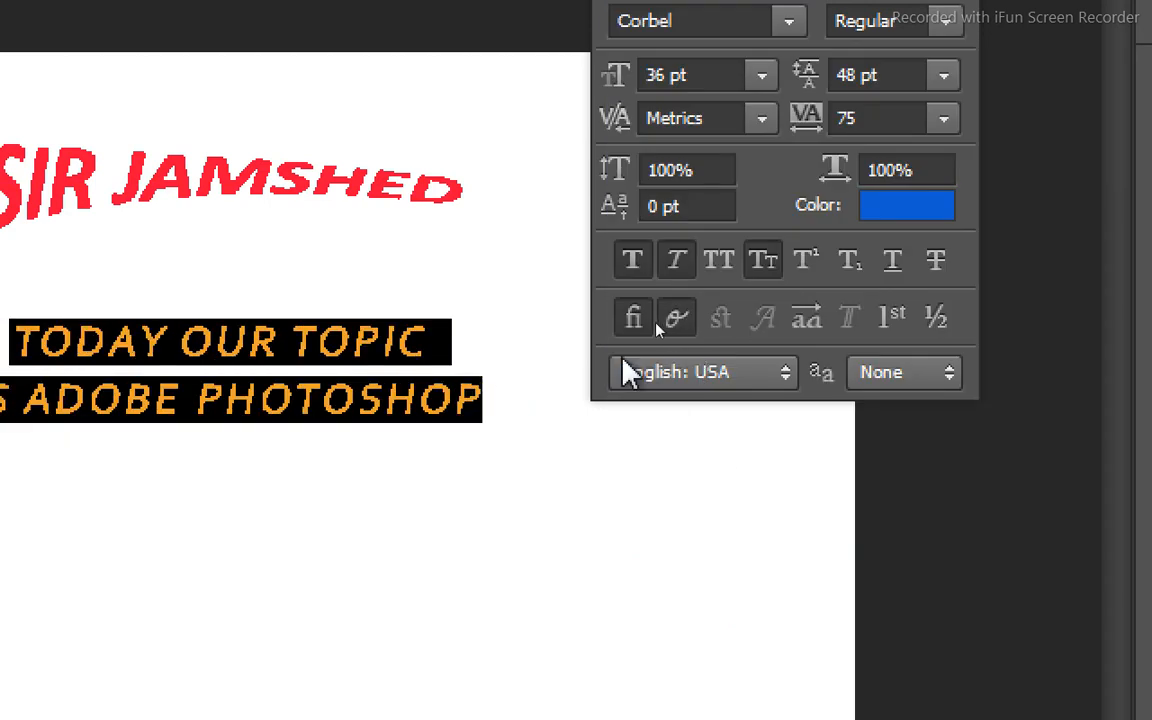
{"action": "left_click", "coordinate": [468, 355]}
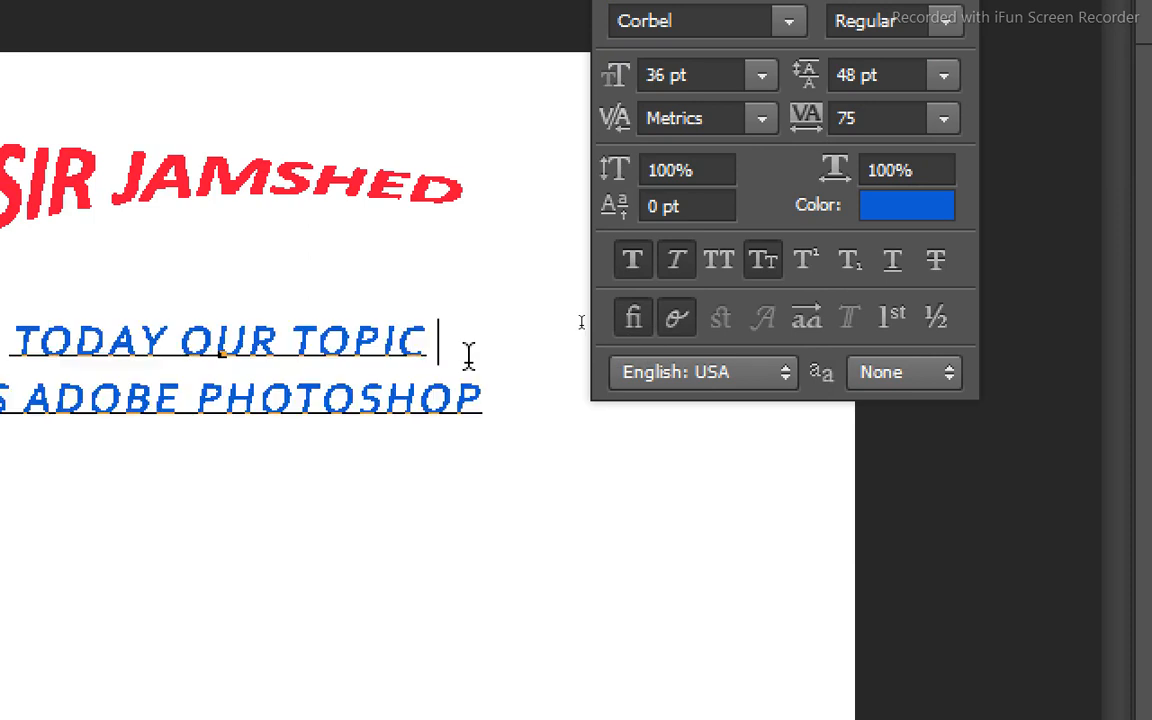
Replace the whole two-line text with "Today our topic", capitalising only the first letter.
{"action": "left_click_drag", "start_coordinate": [502, 402], "coordinate": [8, 345]}
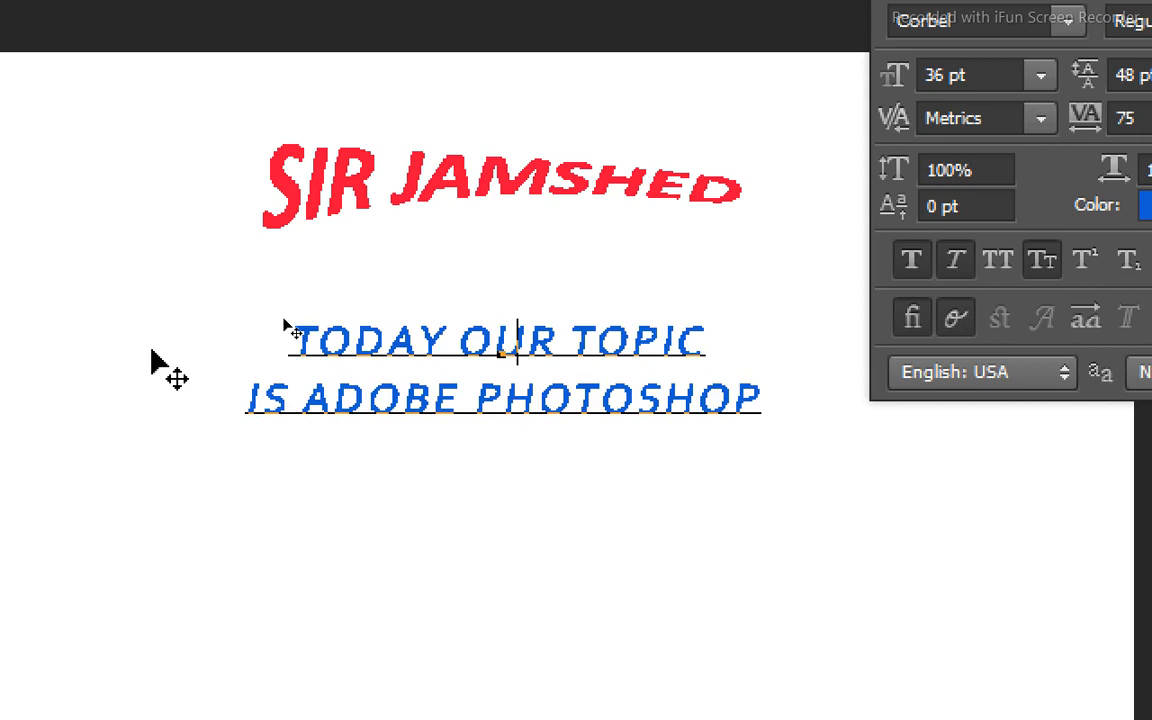
{"action": "key", "text": "BackSpace"}
{"action": "type", "text": "T"}
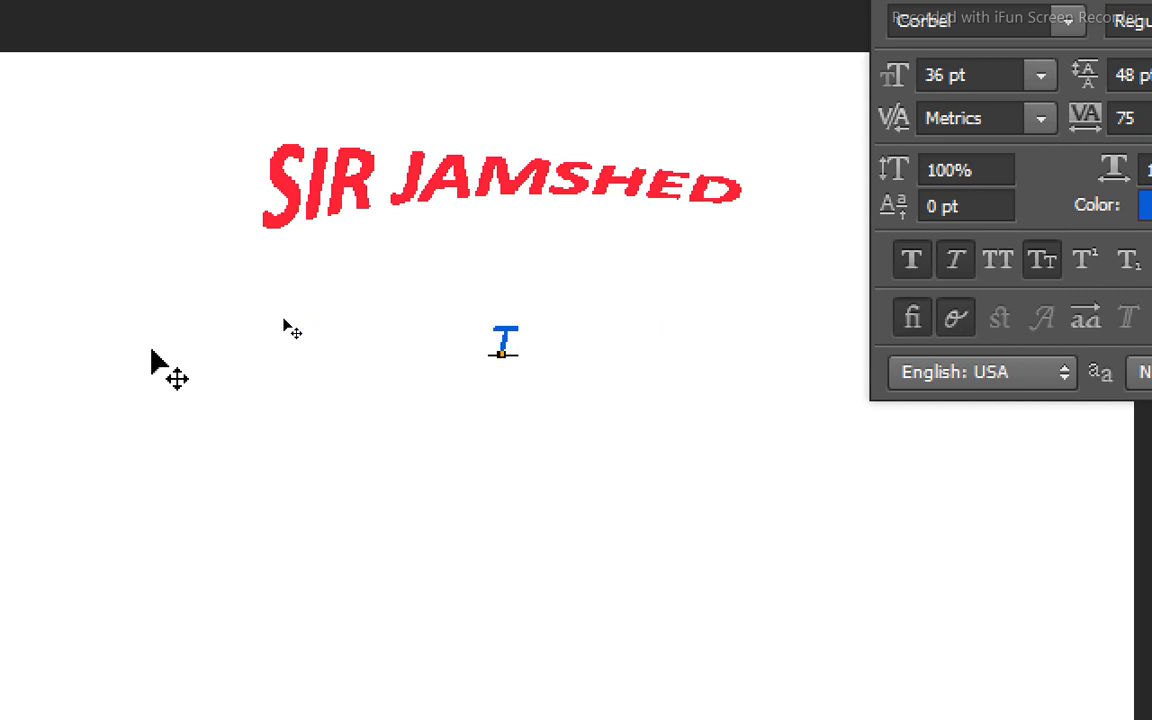
{"action": "type", "text": "oda"}
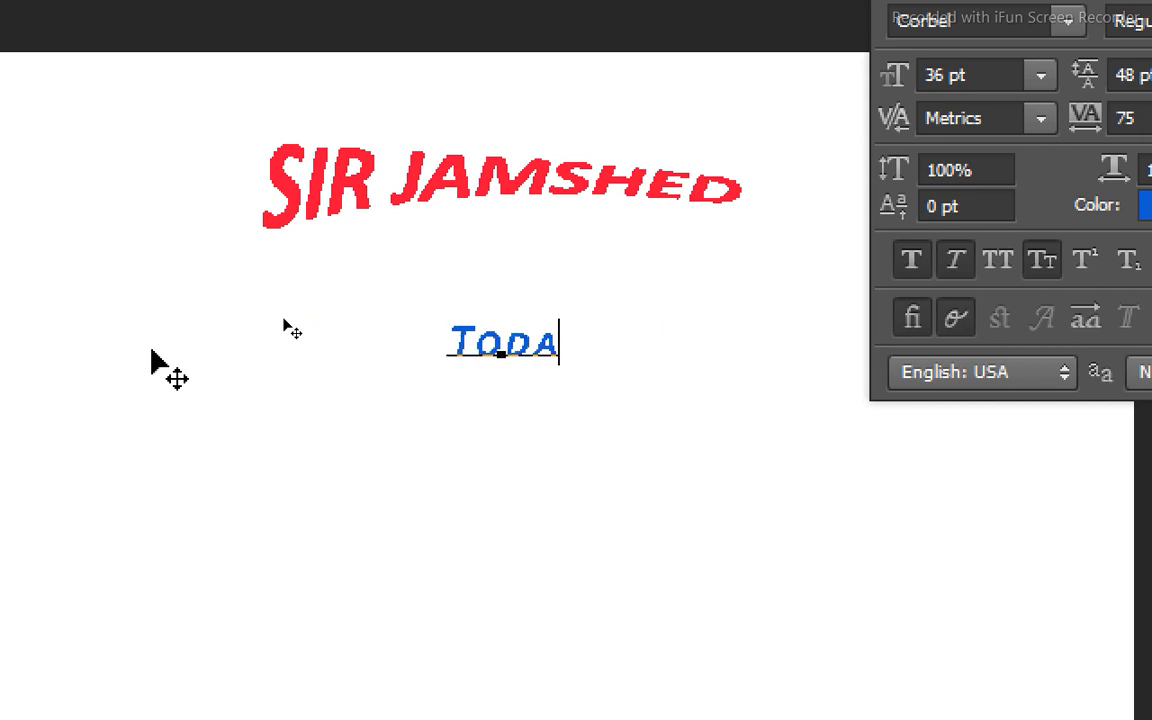
{"action": "type", "text": "y"}
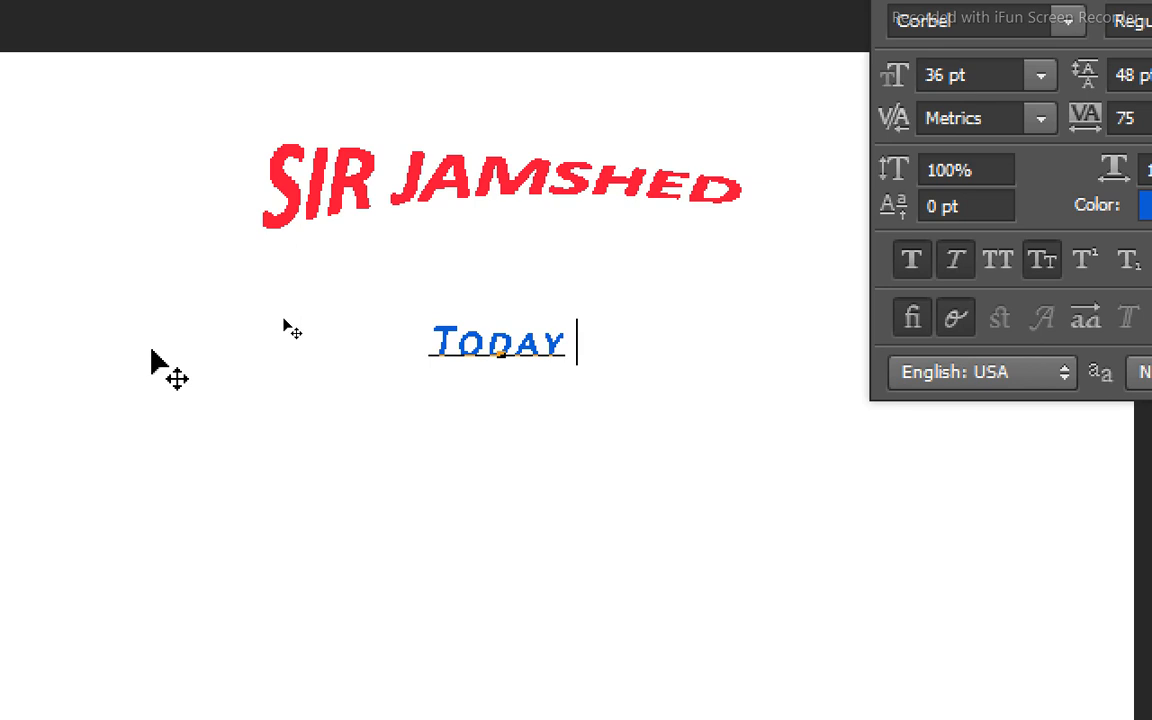
{"action": "type", "text": " our "}
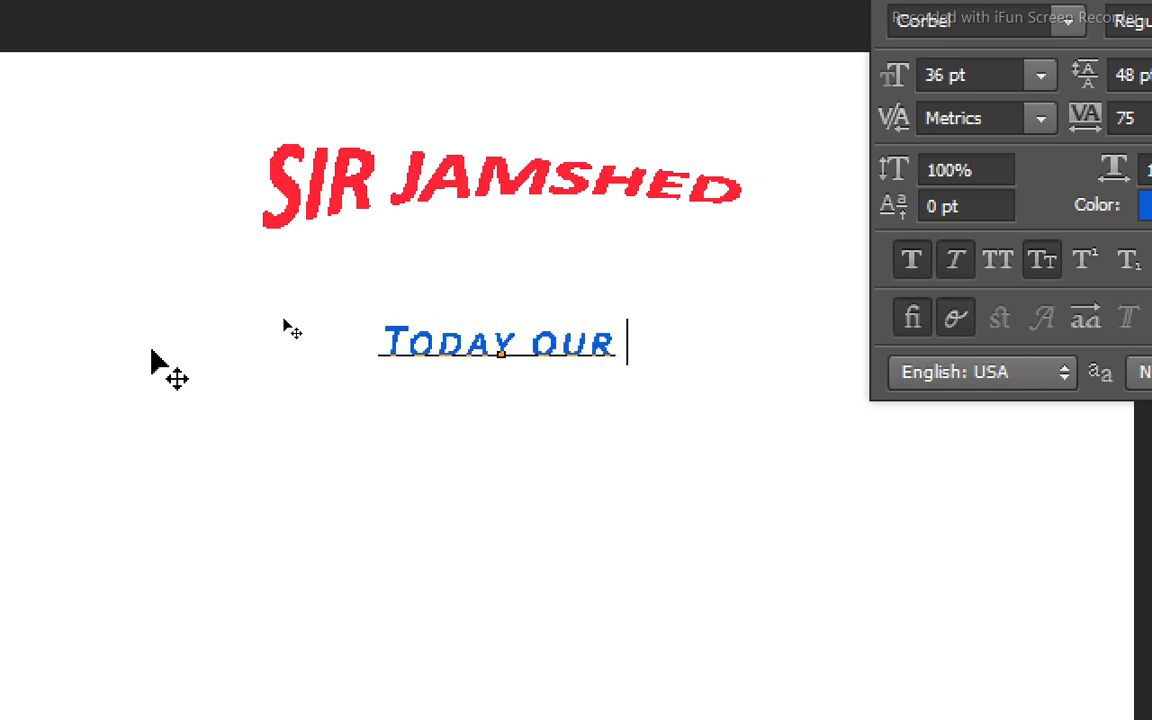
{"action": "type", "text": "to"}
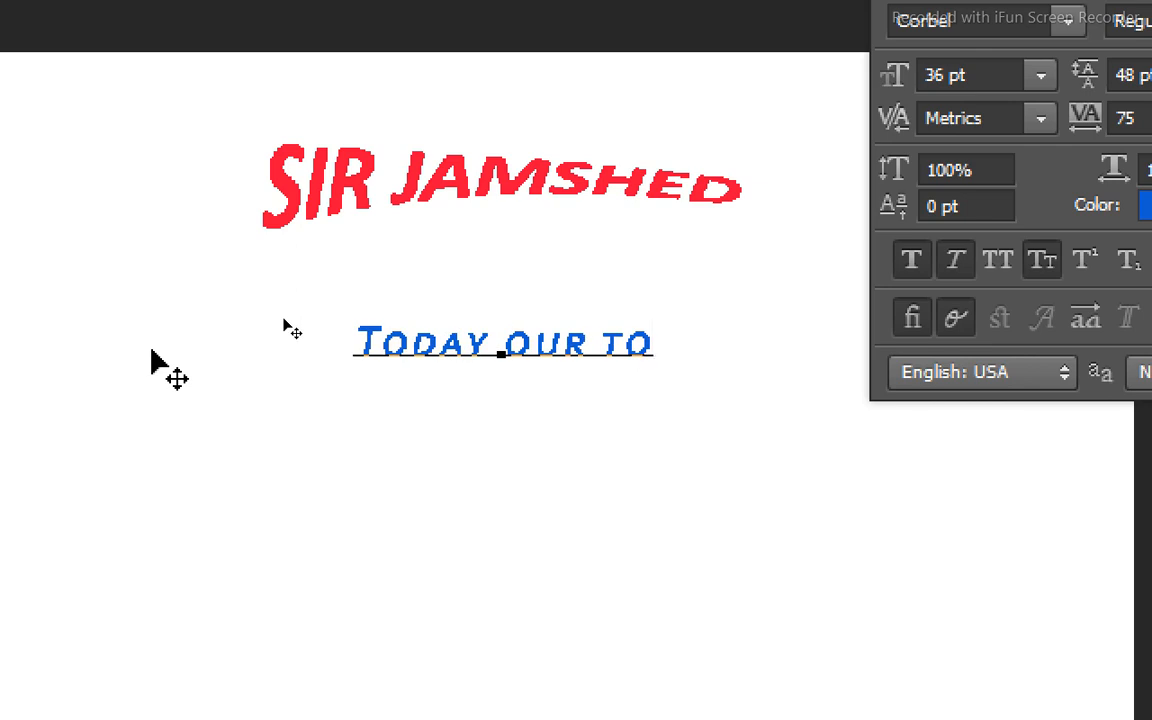
{"action": "type", "text": "pi"}
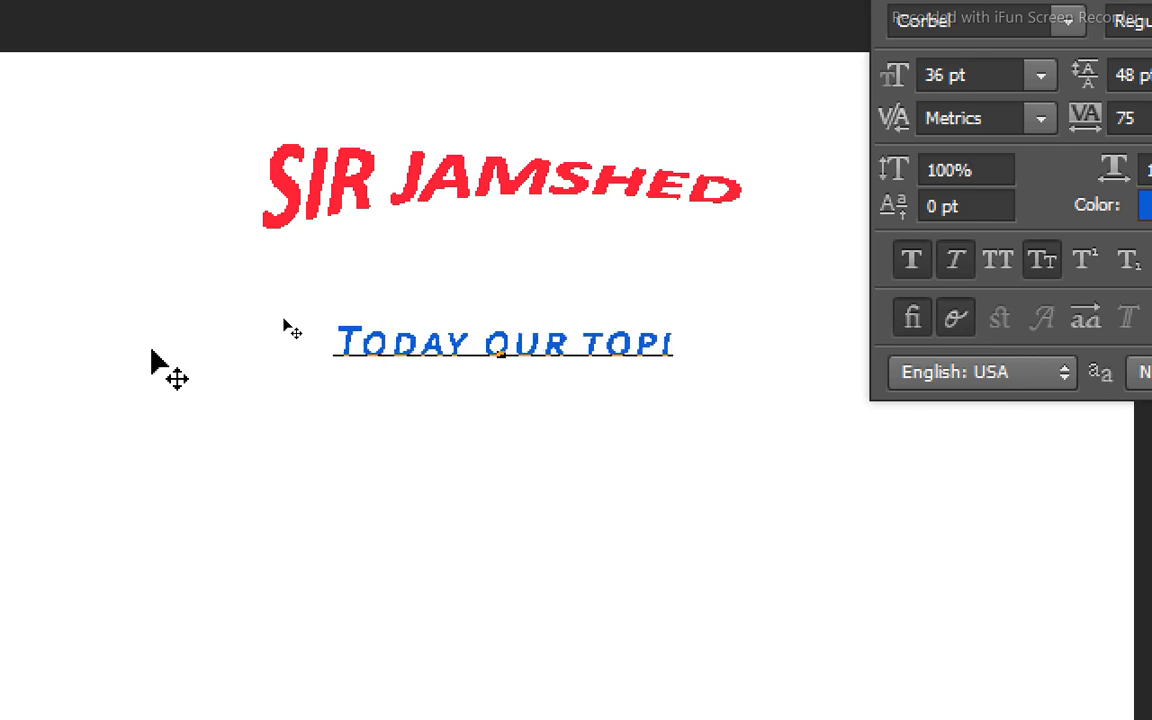
{"action": "type", "text": "c"}
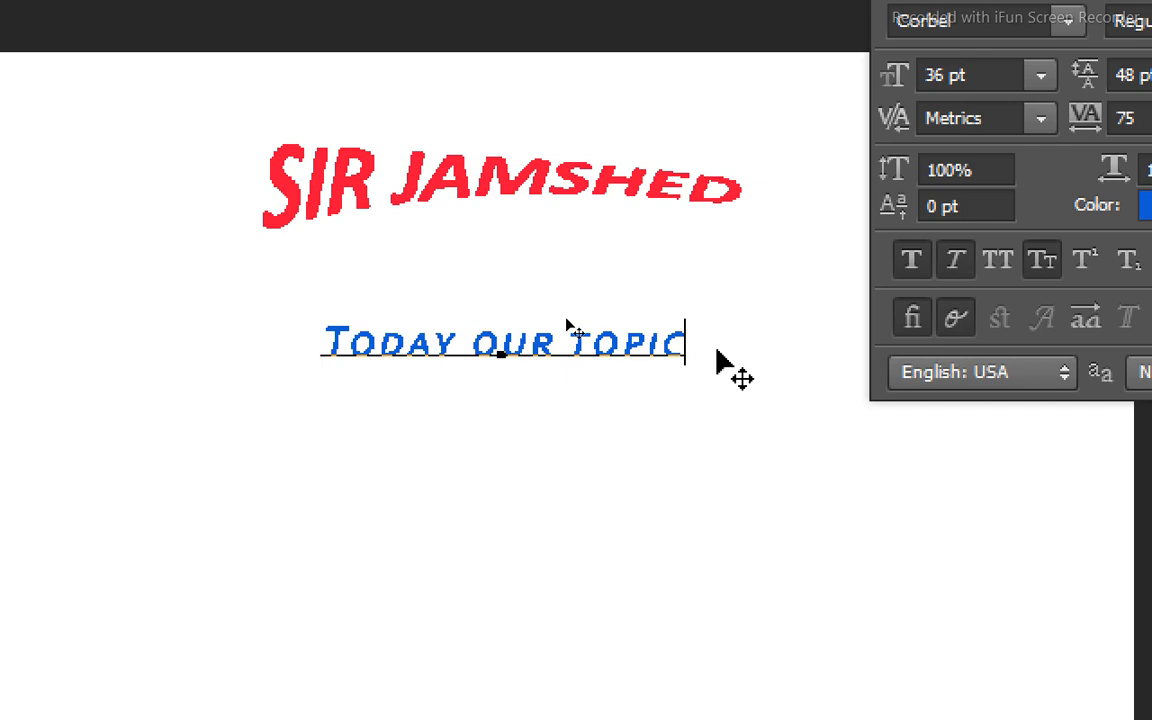
Try All Caps on the whole "Today our topic" text, and return it to Small Caps.
{"action": "left_click_drag", "start_coordinate": [690, 345], "coordinate": [204, 375]}
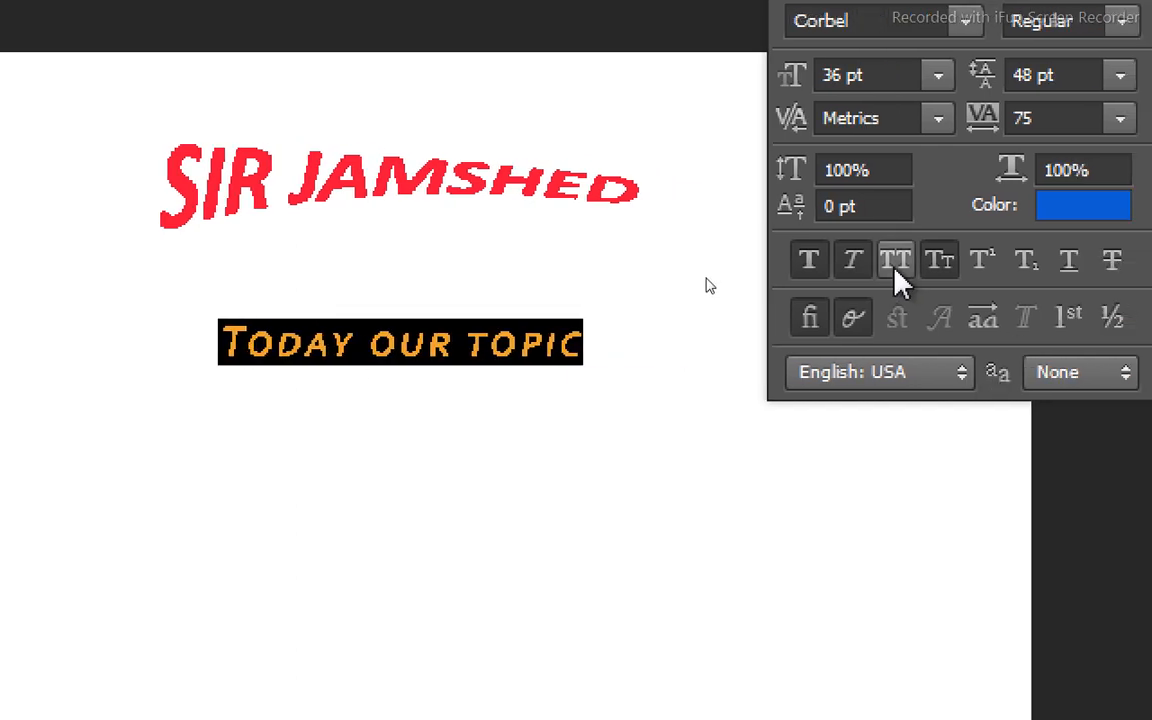
{"action": "left_click", "coordinate": [897, 279]}
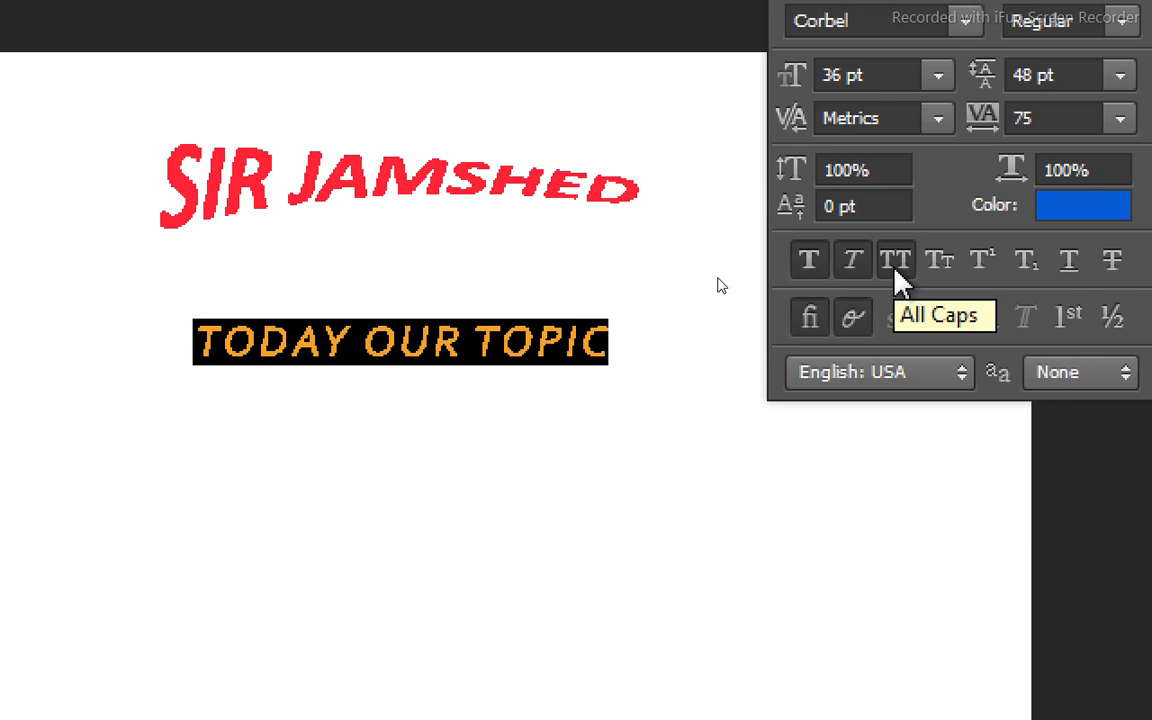
{"action": "left_click", "coordinate": [930, 260]}
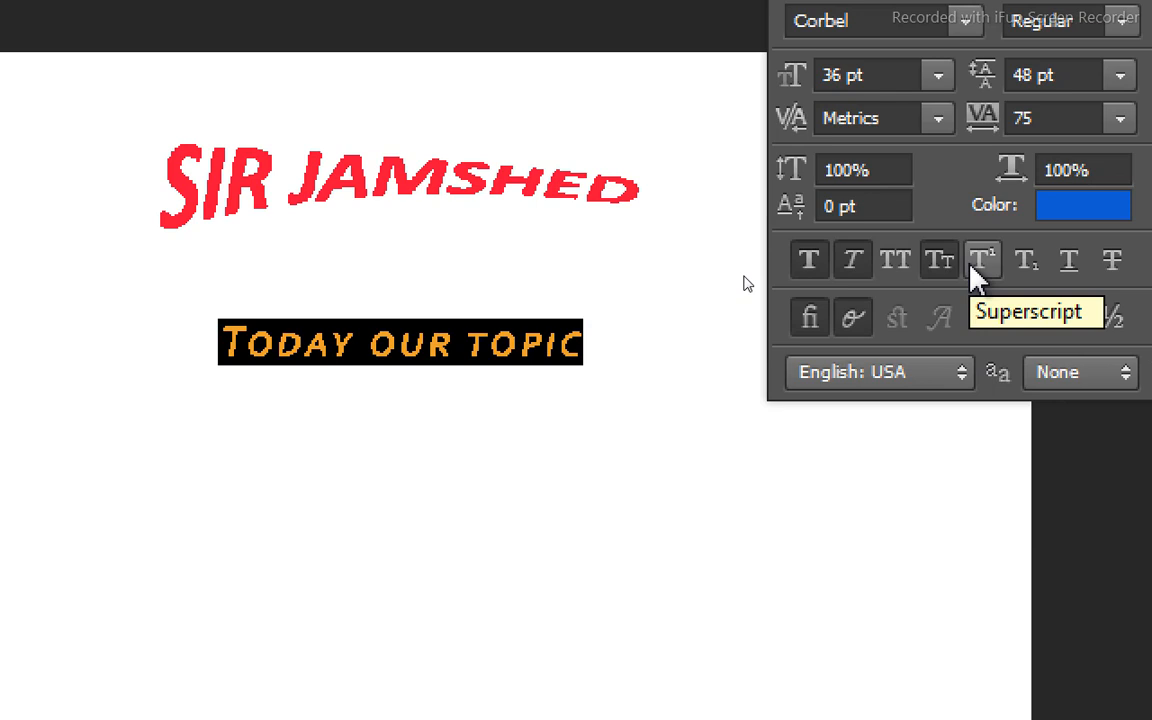
Replace the text with "22", try Superscript and Subscript on the second digit, and turn them off.
{"action": "key", "text": "BackSpace"}
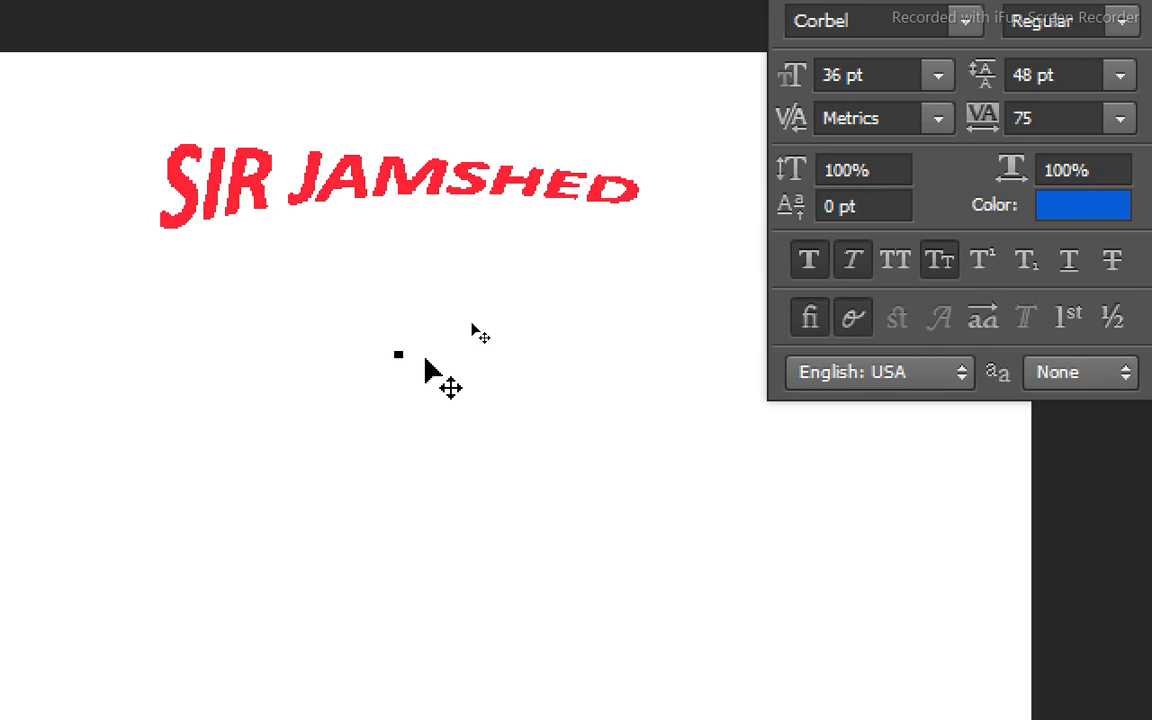
{"action": "type", "text": "22"}
{"action": "key", "text": "shift+Left"}
{"action": "left_click", "coordinate": [975, 262]}
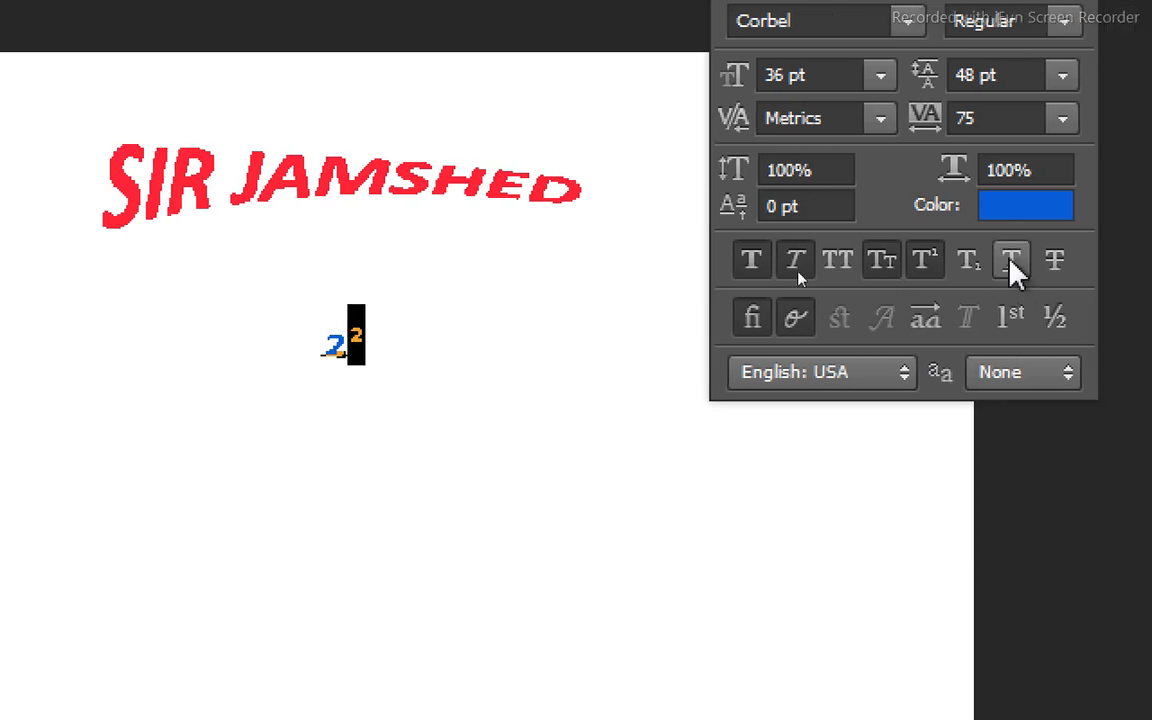
{"action": "left_click", "coordinate": [960, 264]}
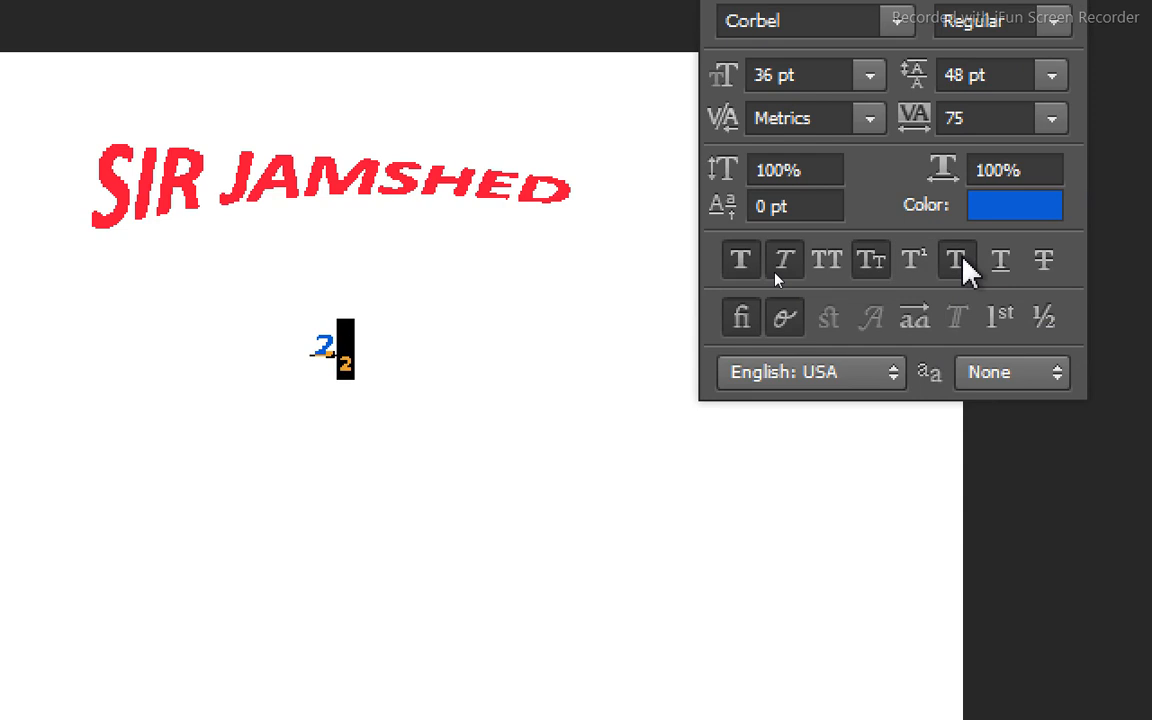
{"action": "left_click", "coordinate": [960, 264]}
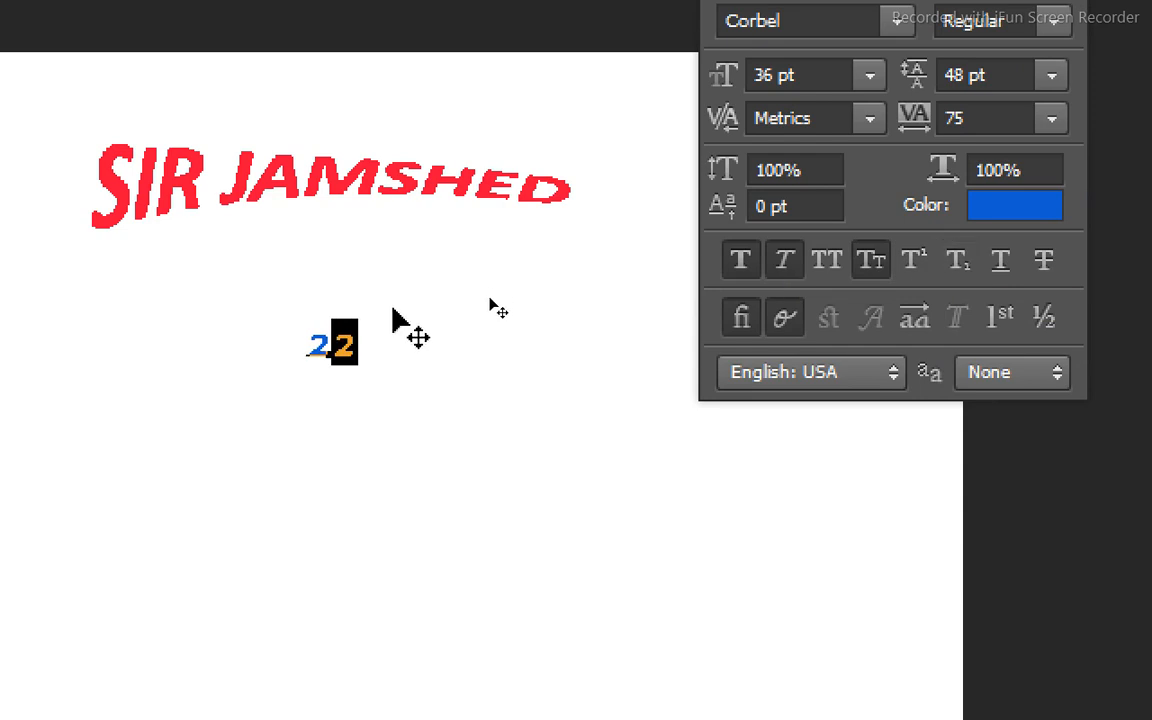
Replace the "22" text with the water formula "h2o".
{"action": "key", "text": "BackSpace"}
{"action": "key", "text": "BackSpace"}
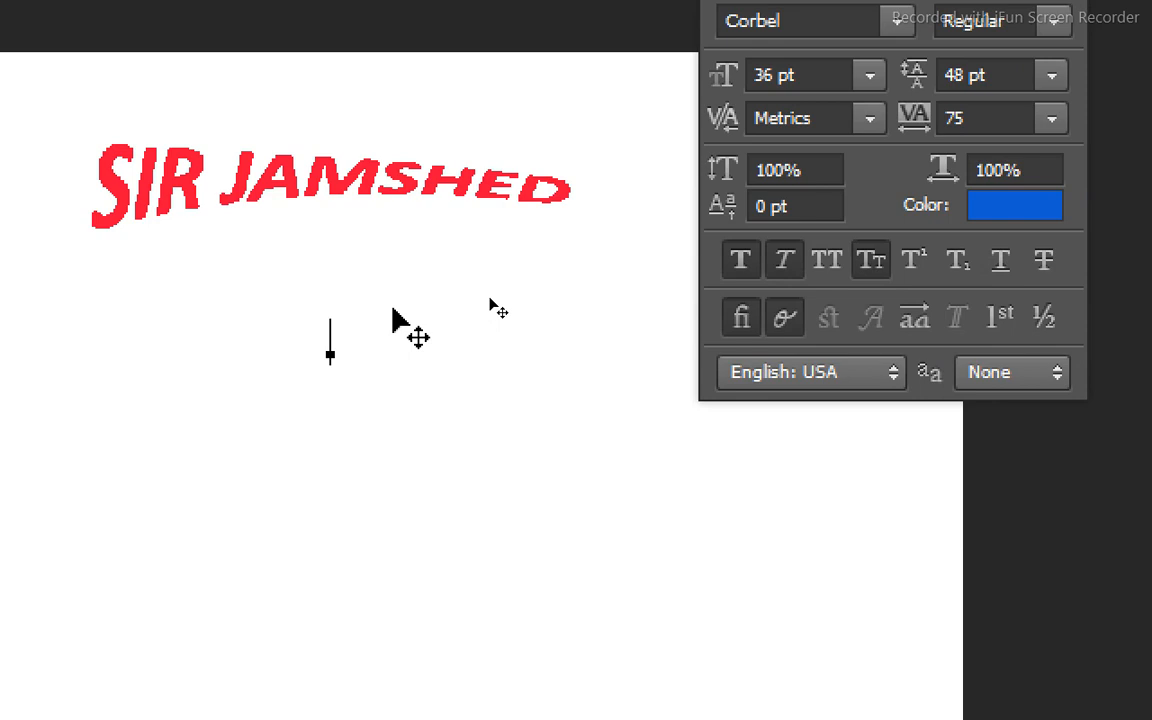
{"action": "type", "text": "H2"}
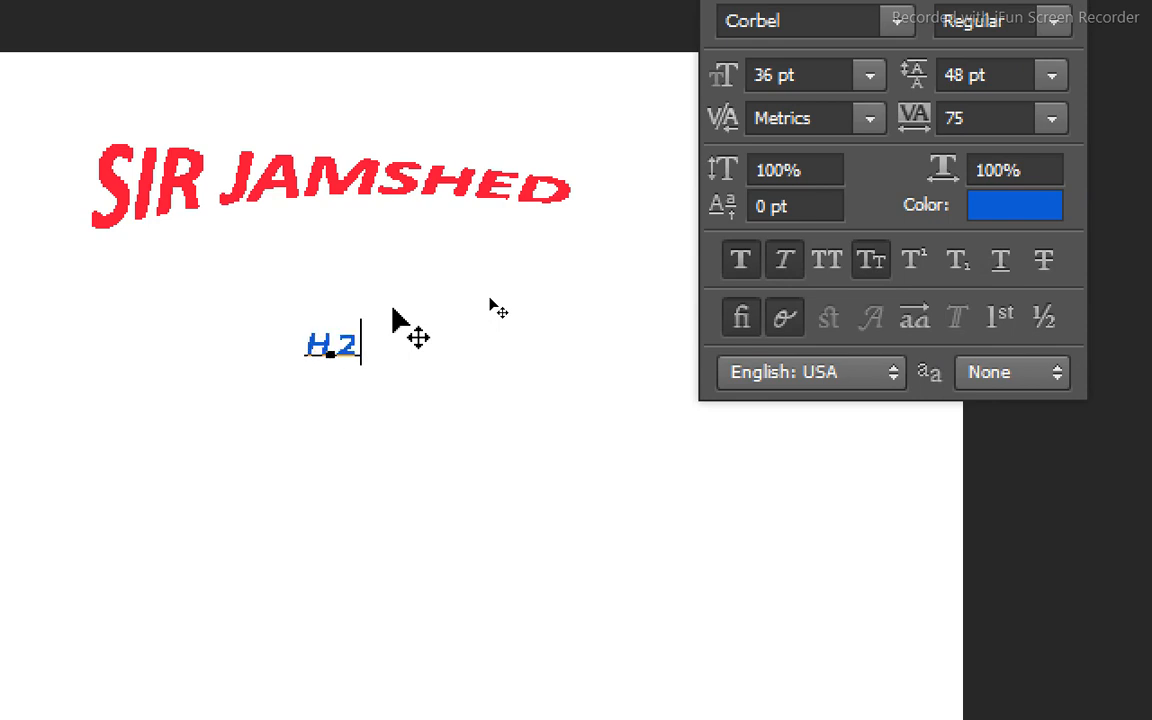
{"action": "type", "text": "O"}
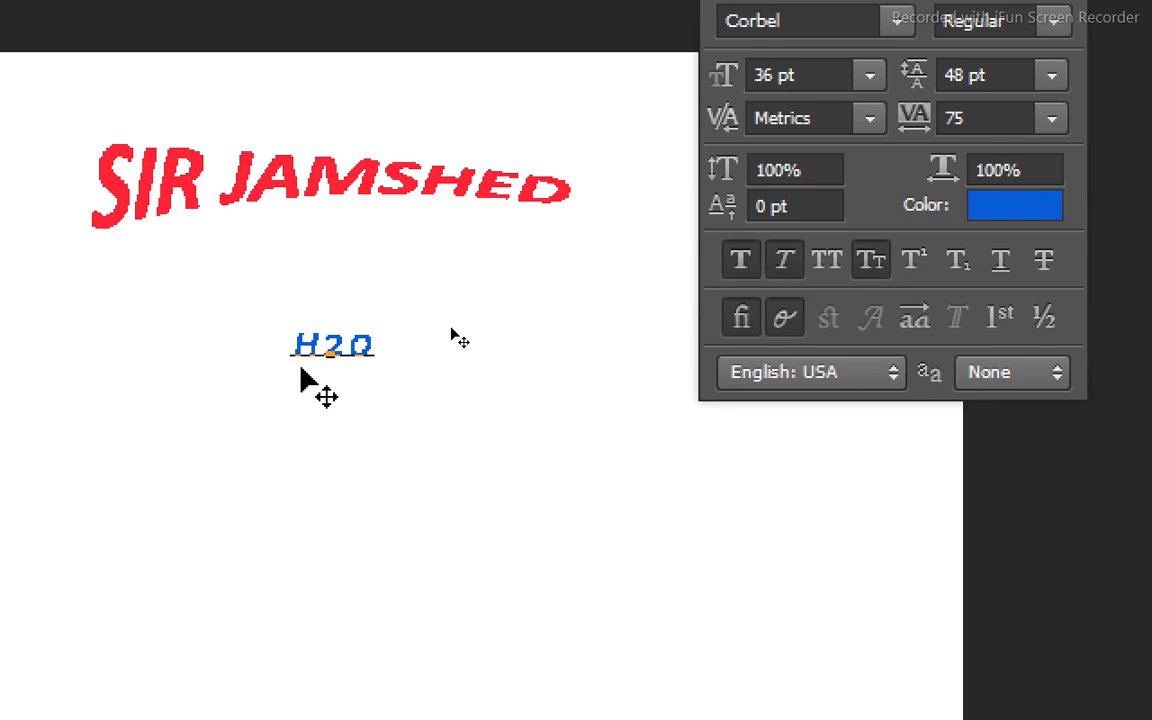
Try Subscript on the 2 in the water formula, and turn it off.
{"action": "left_click_drag", "start_coordinate": [344, 355], "coordinate": [331, 352]}
{"action": "left_click", "coordinate": [962, 266]}
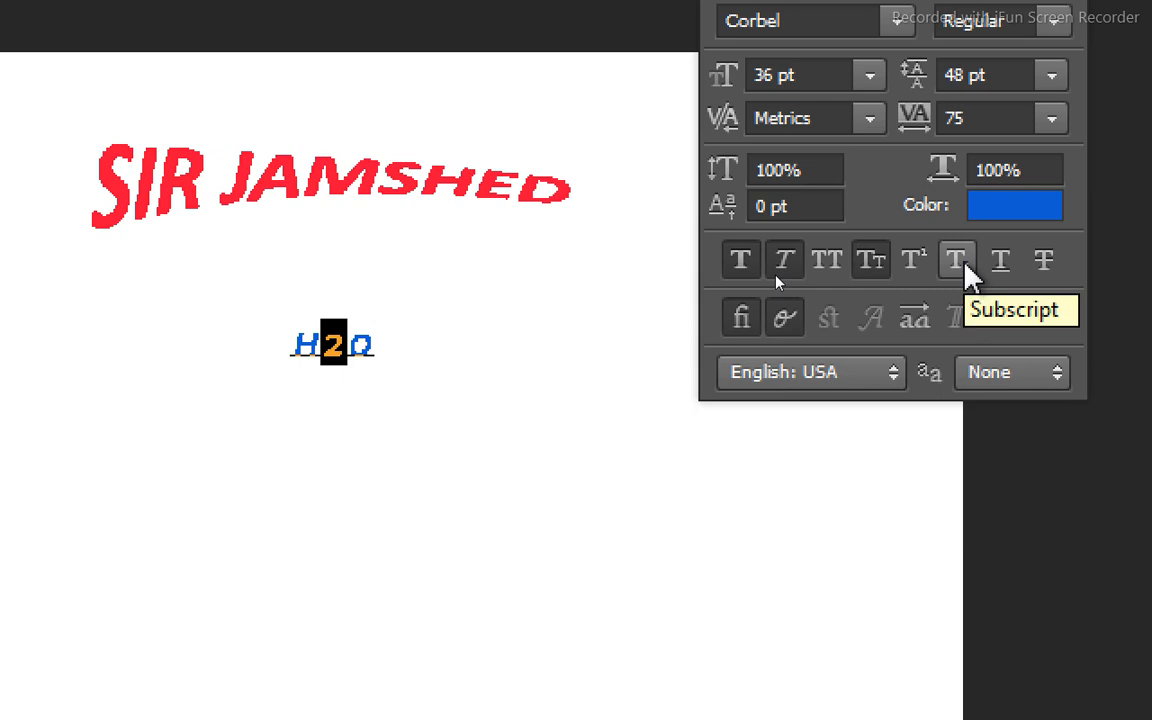
{"action": "left_click", "coordinate": [962, 264]}
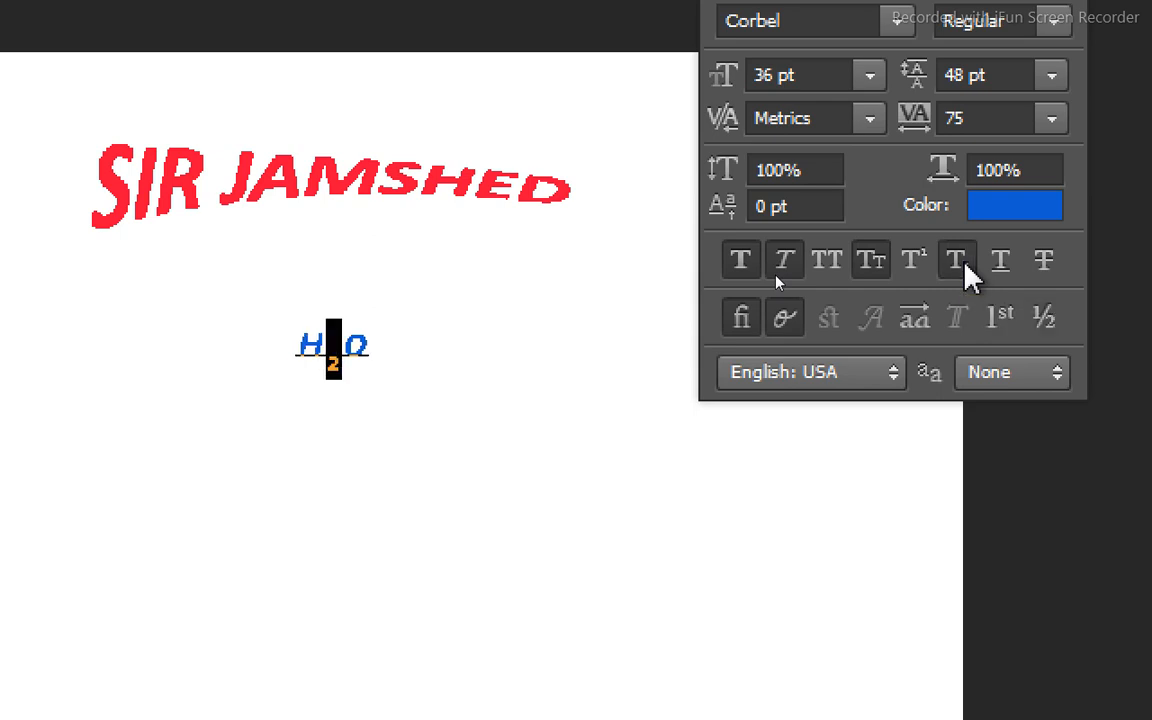
{"action": "left_click", "coordinate": [970, 274]}
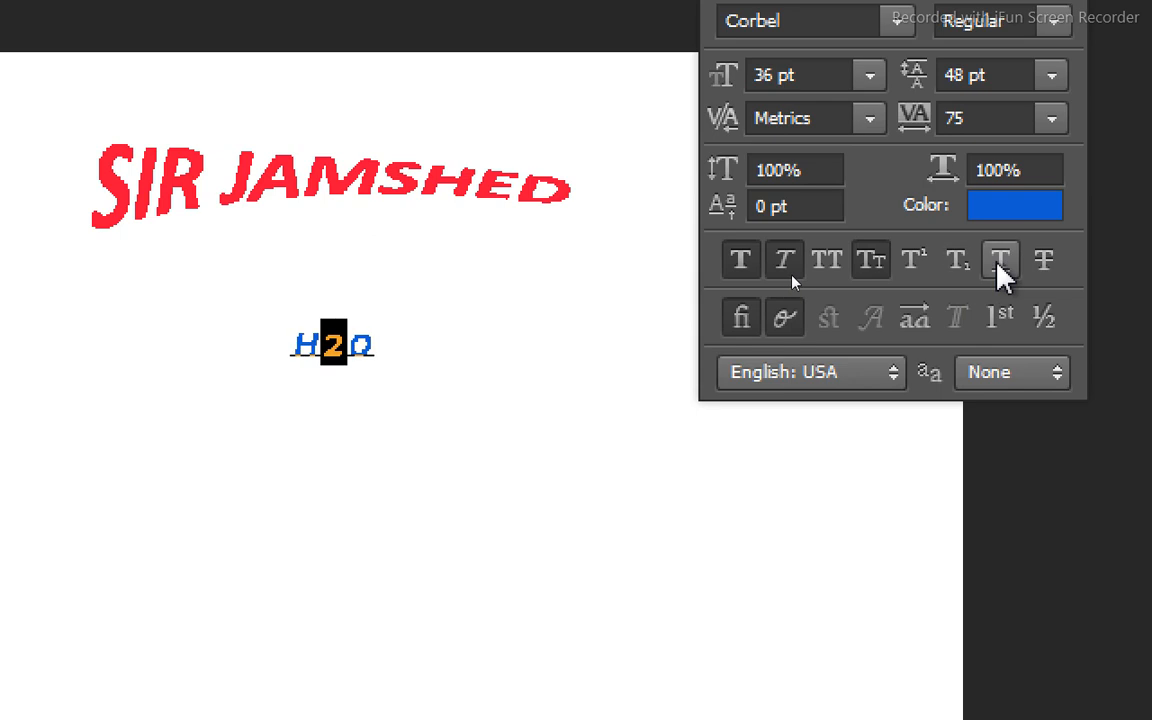
Apply Underline and Strikethrough to the whole water formula text.
{"action": "left_click", "coordinate": [378, 336]}
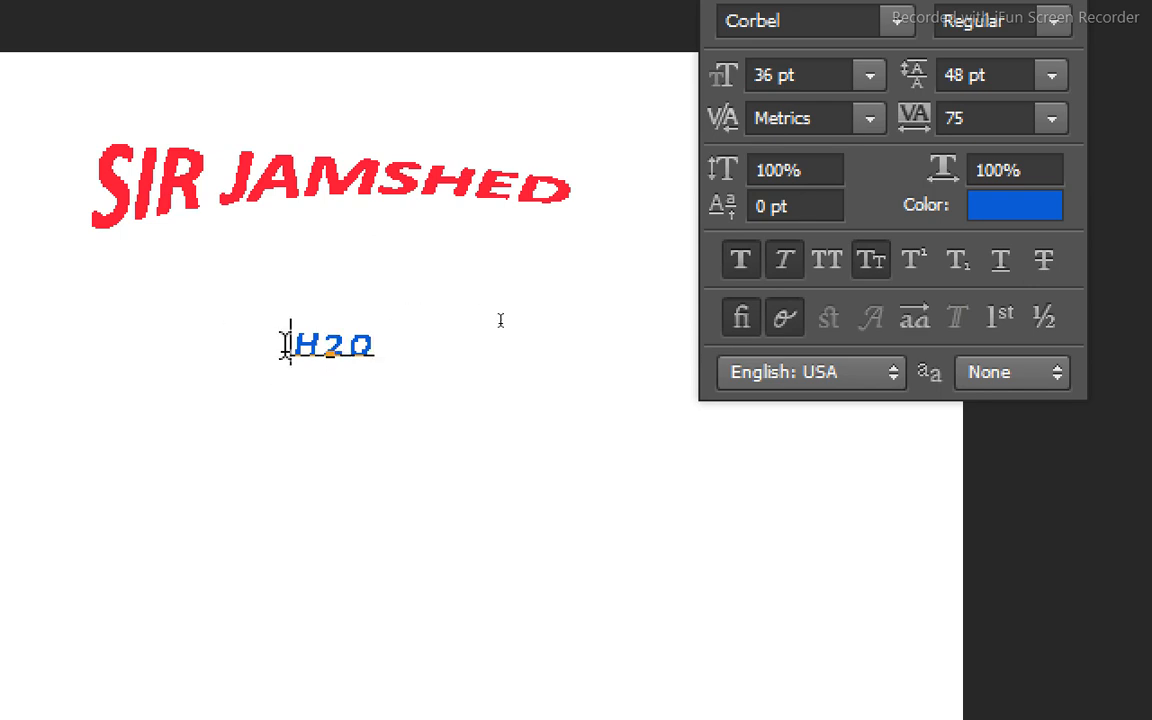
{"action": "left_click_drag", "start_coordinate": [283, 342], "coordinate": [461, 365]}
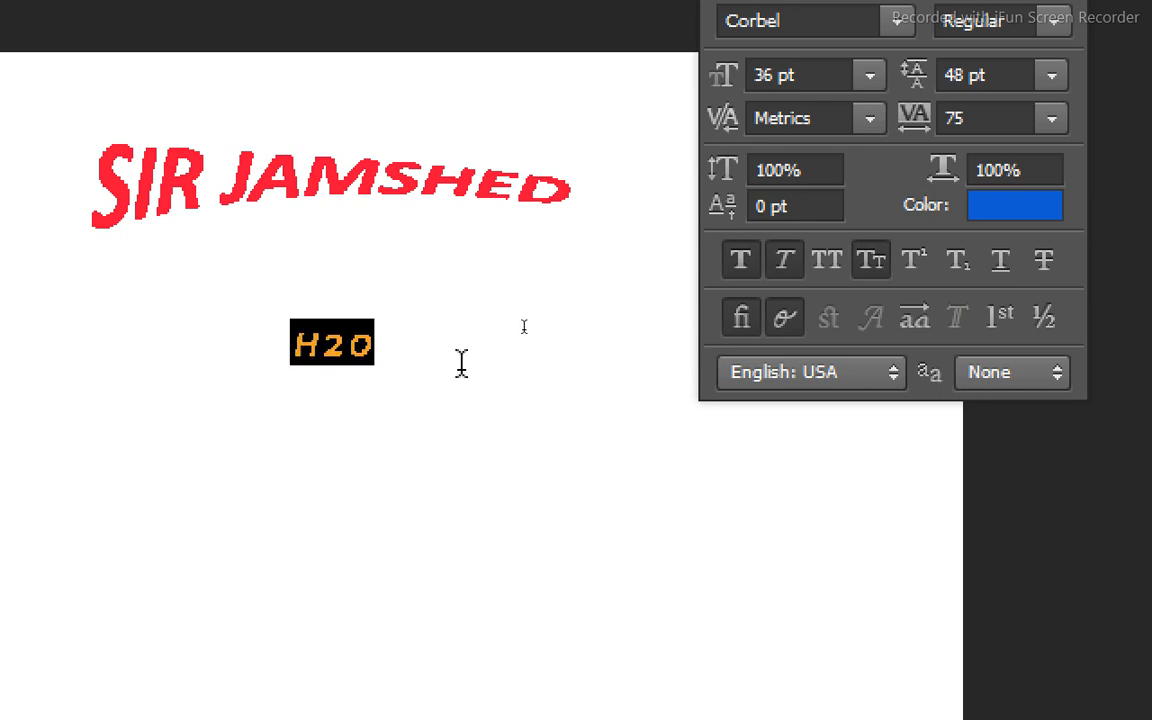
{"action": "left_click", "coordinate": [998, 268]}
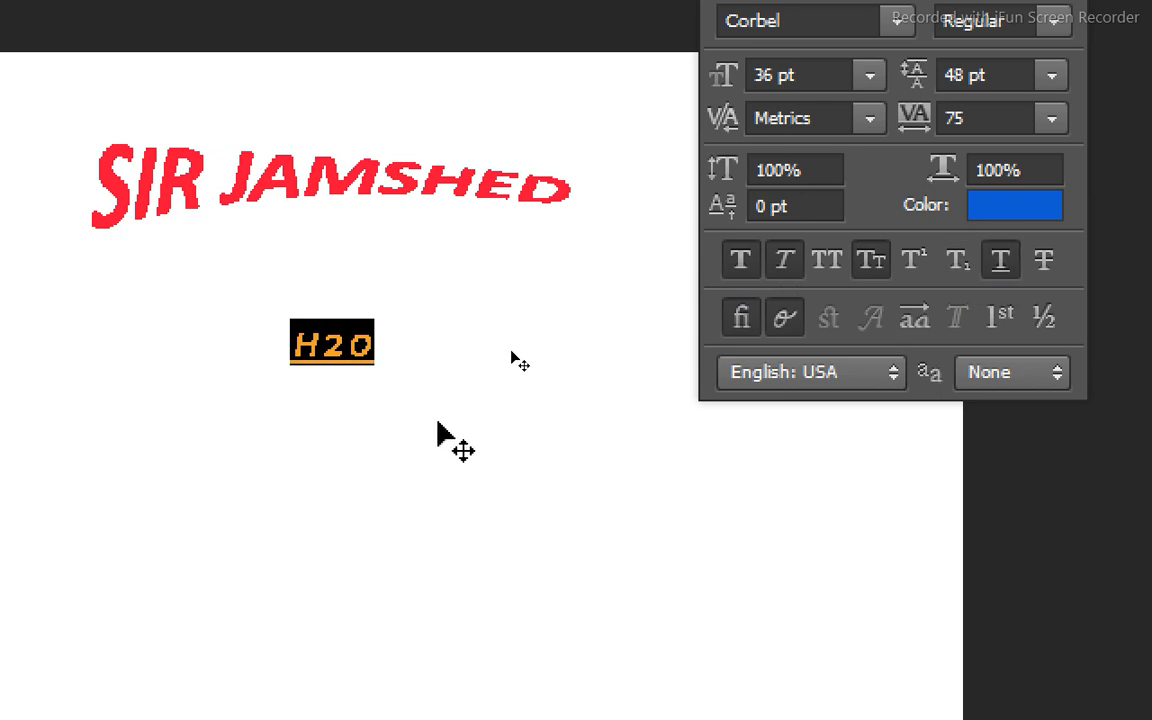
{"action": "left_click", "coordinate": [393, 355]}
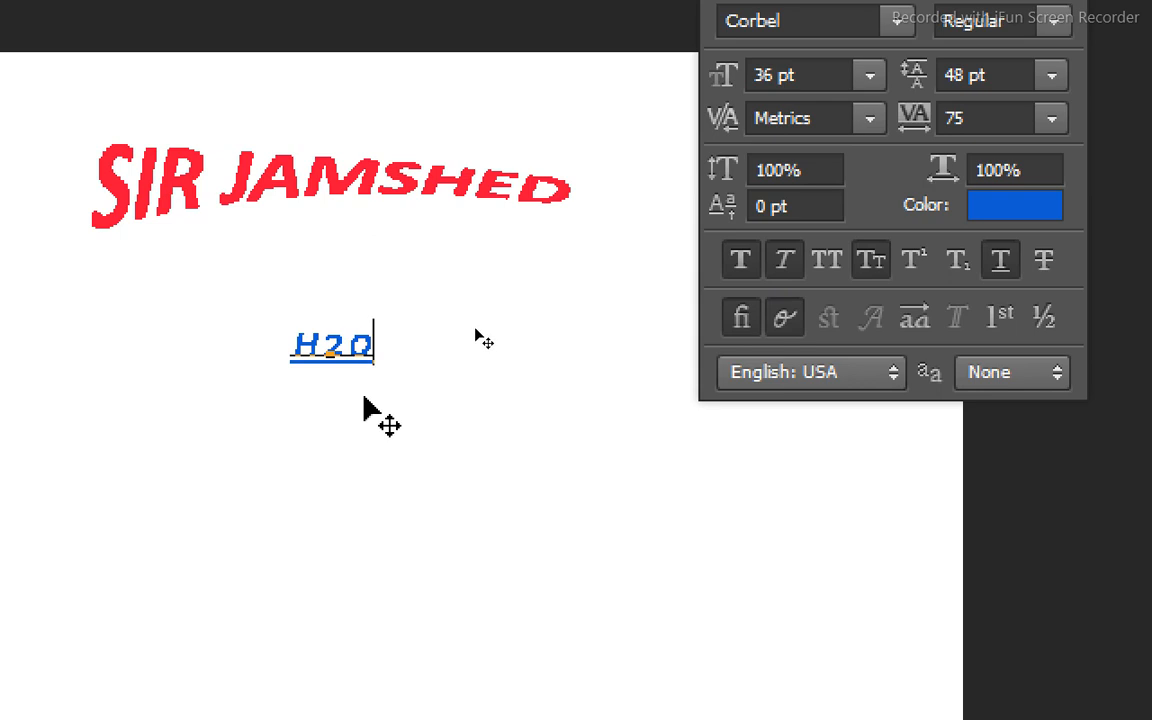
{"action": "left_click_drag", "start_coordinate": [374, 345], "coordinate": [213, 335]}
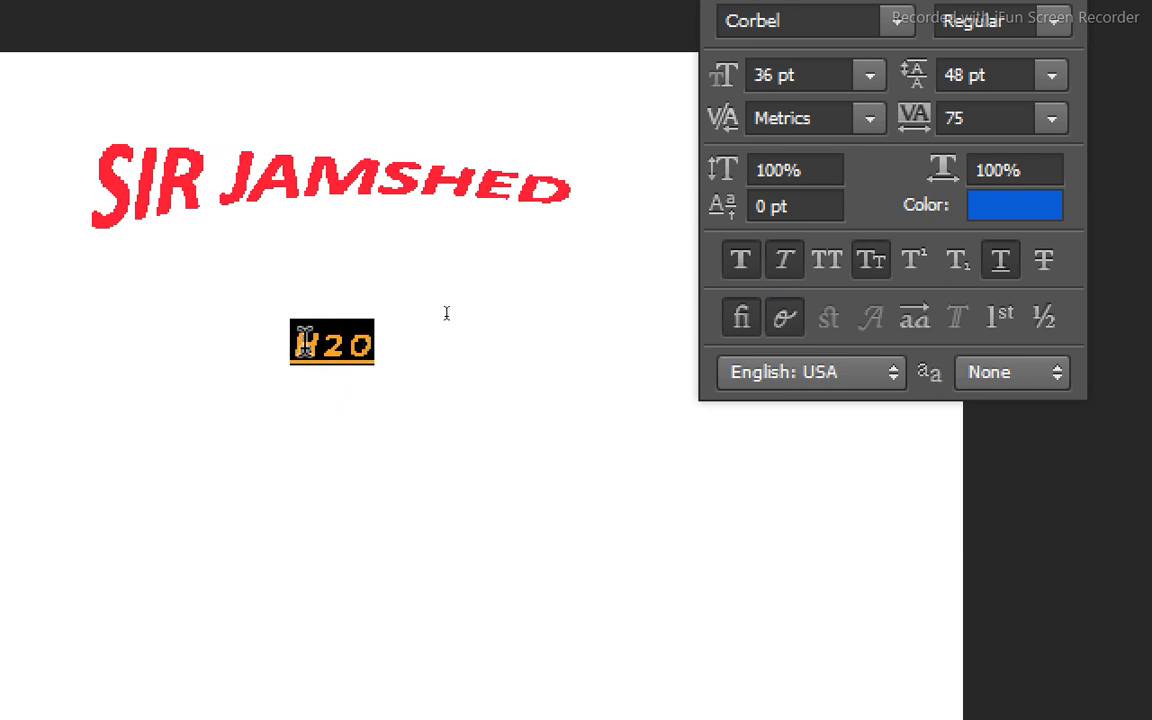
{"action": "left_click", "coordinate": [1016, 268]}
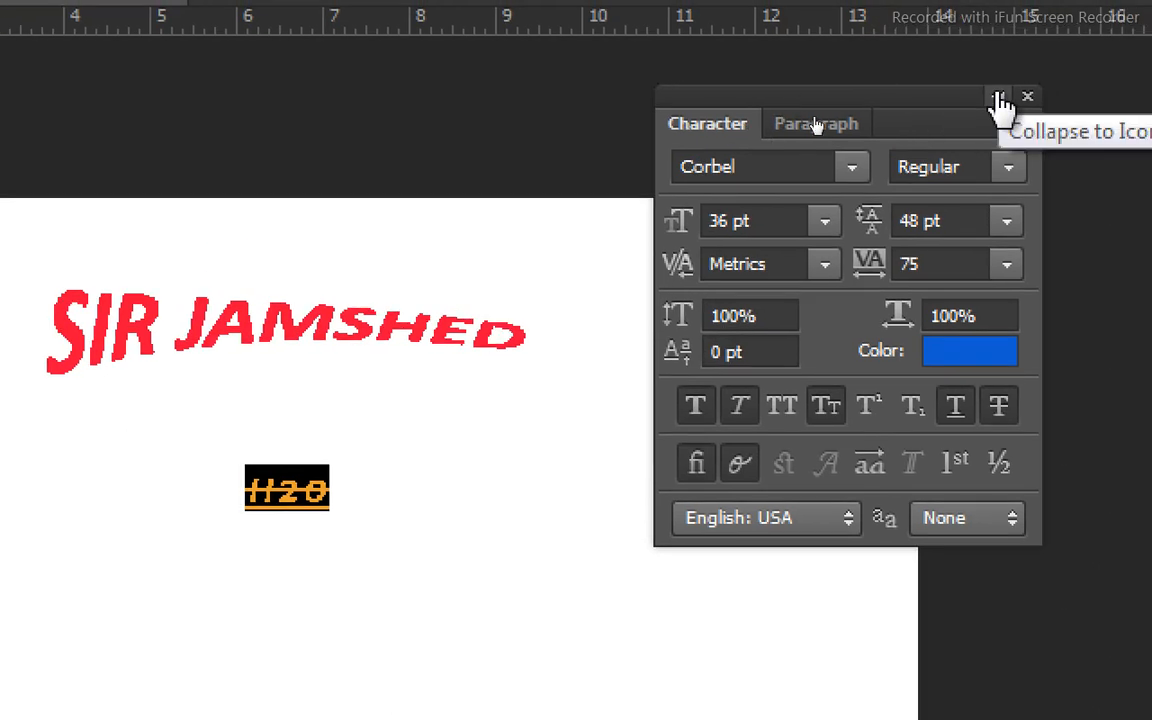
Close the Character settings and commit the edited formula text to its layer.
{"action": "left_click", "coordinate": [1000, 103]}
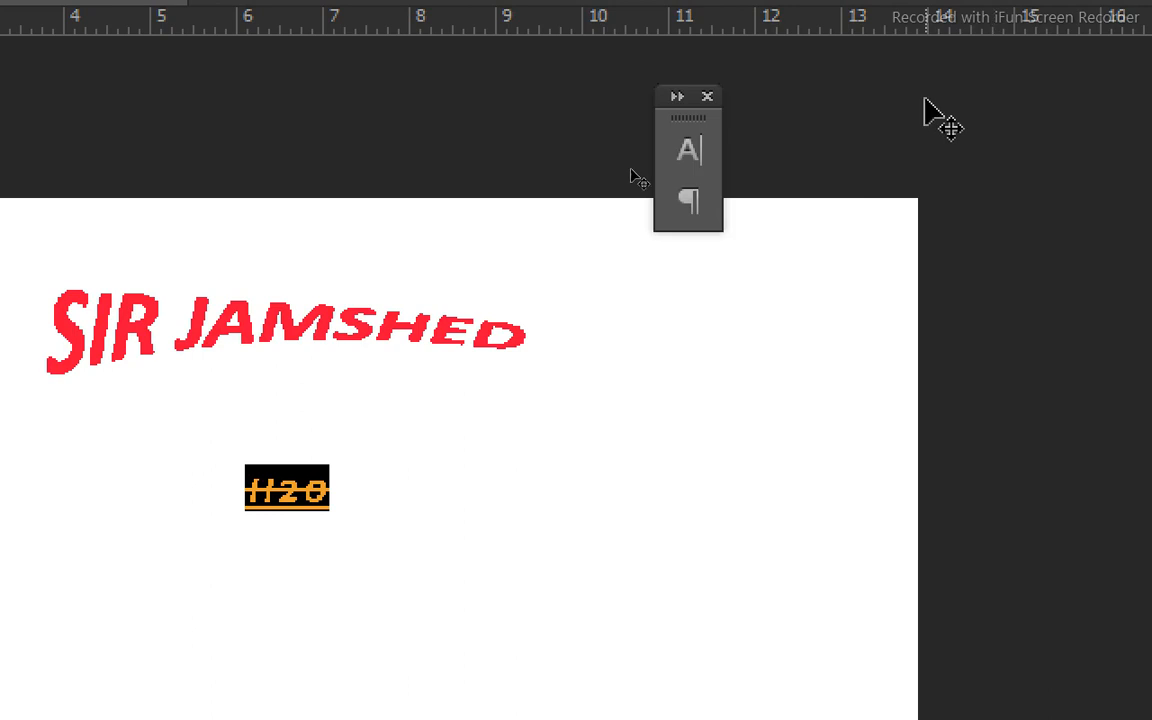
{"action": "left_click", "coordinate": [707, 98]}
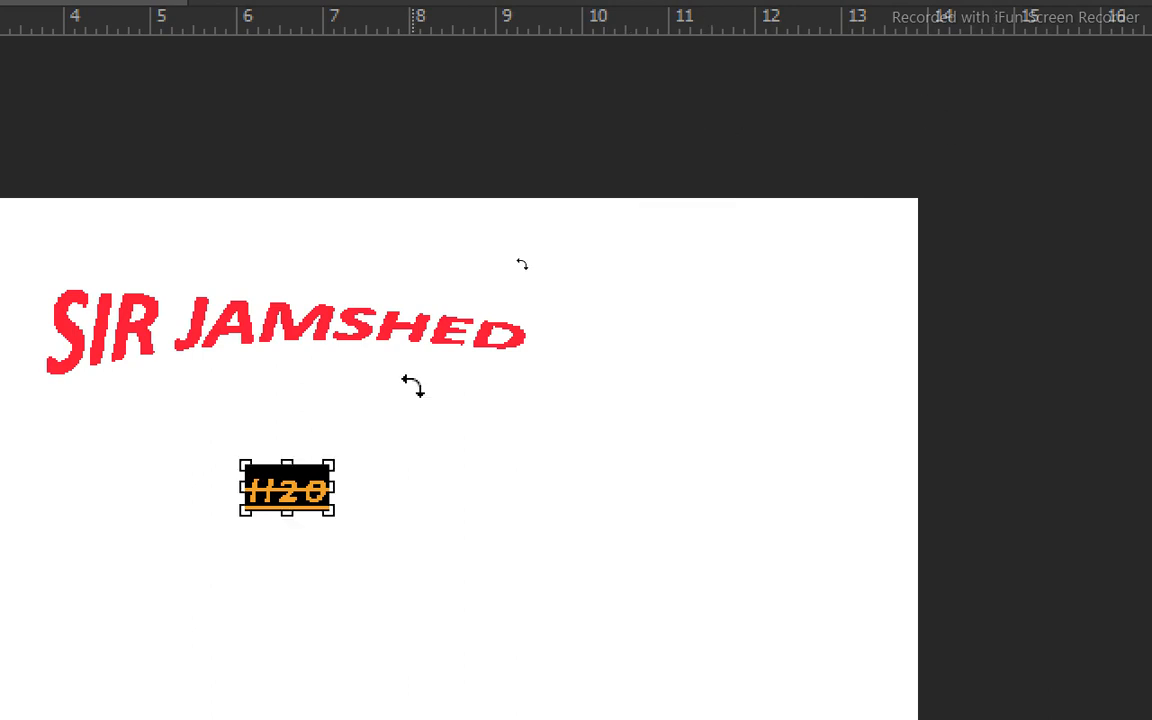
{"action": "key", "text": "ctrl+4"}
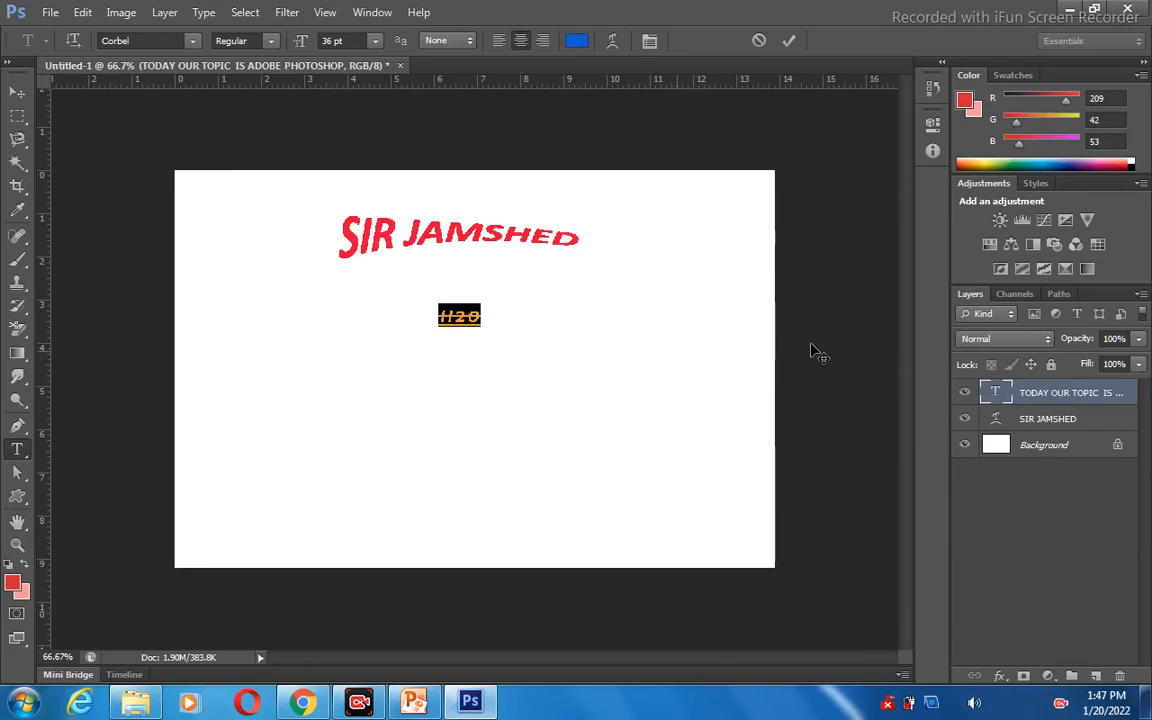
{"action": "left_click", "coordinate": [1020, 398]}
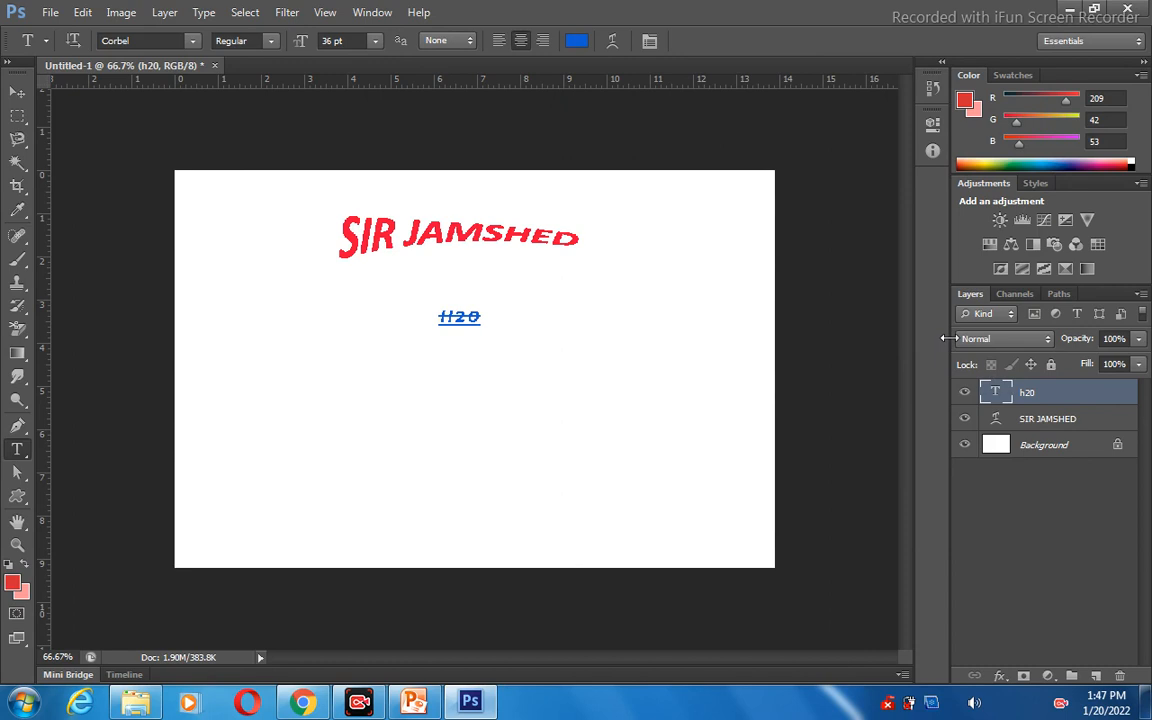
Delete the water formula text layer, confirming the deletion.
{"action": "right_click", "coordinate": [1043, 400]}
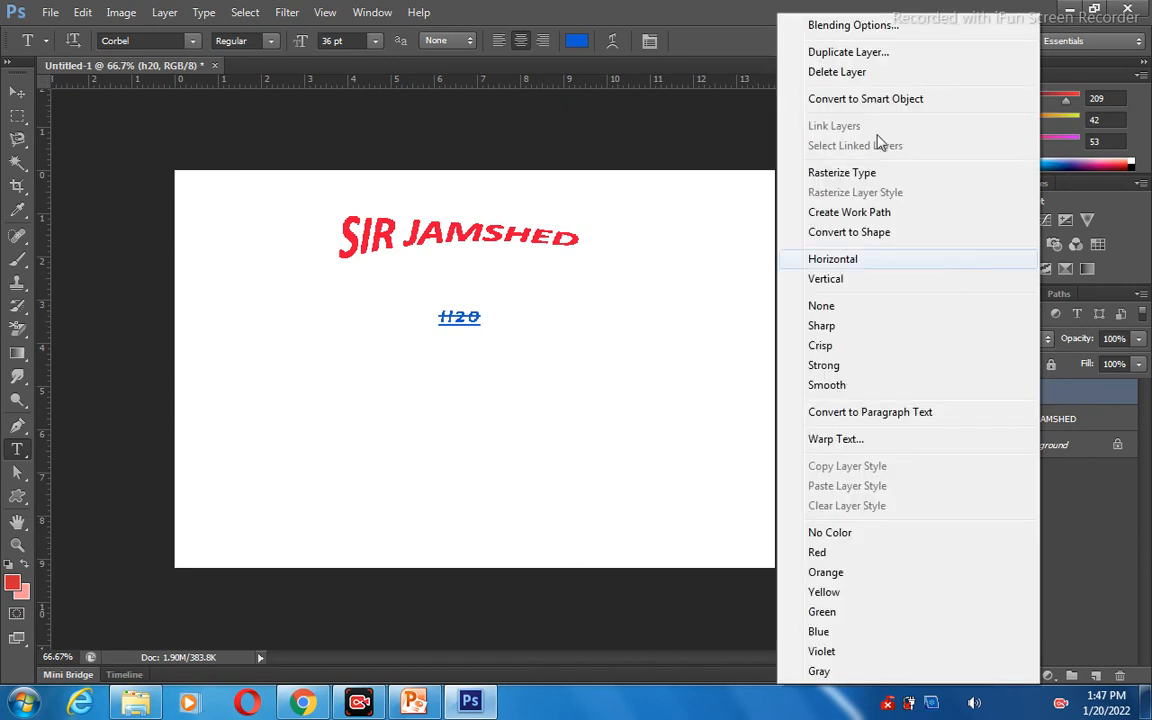
{"action": "left_click", "coordinate": [848, 74]}
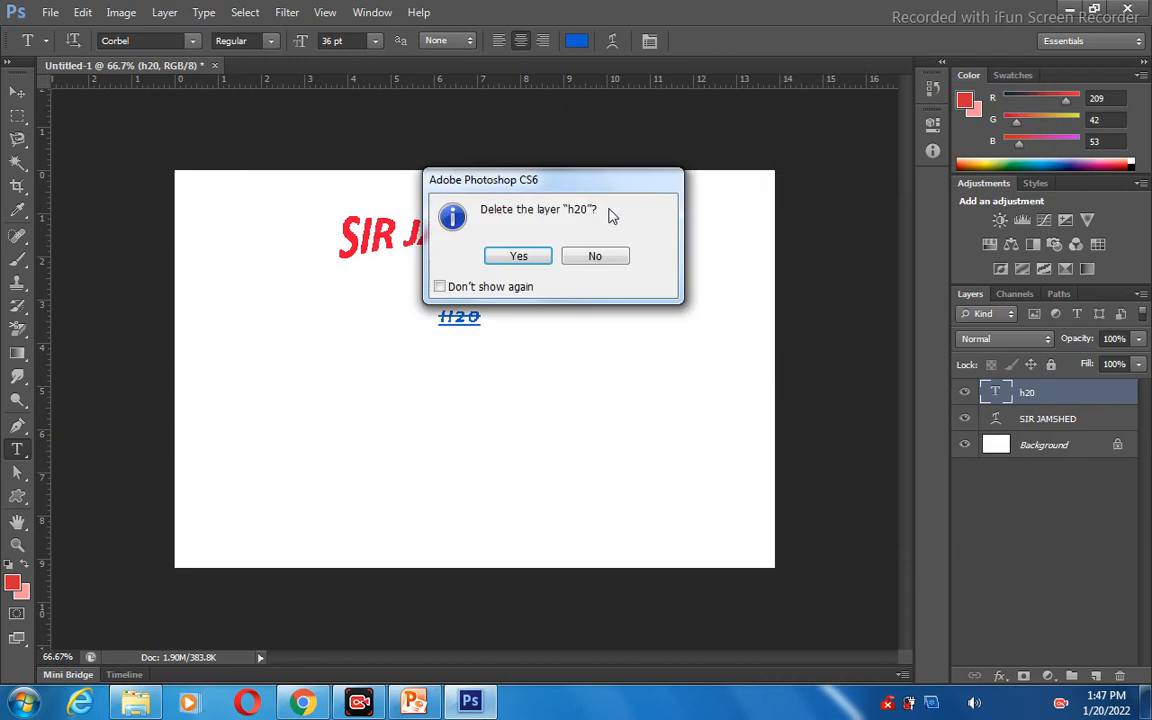
{"action": "left_click", "coordinate": [534, 262]}
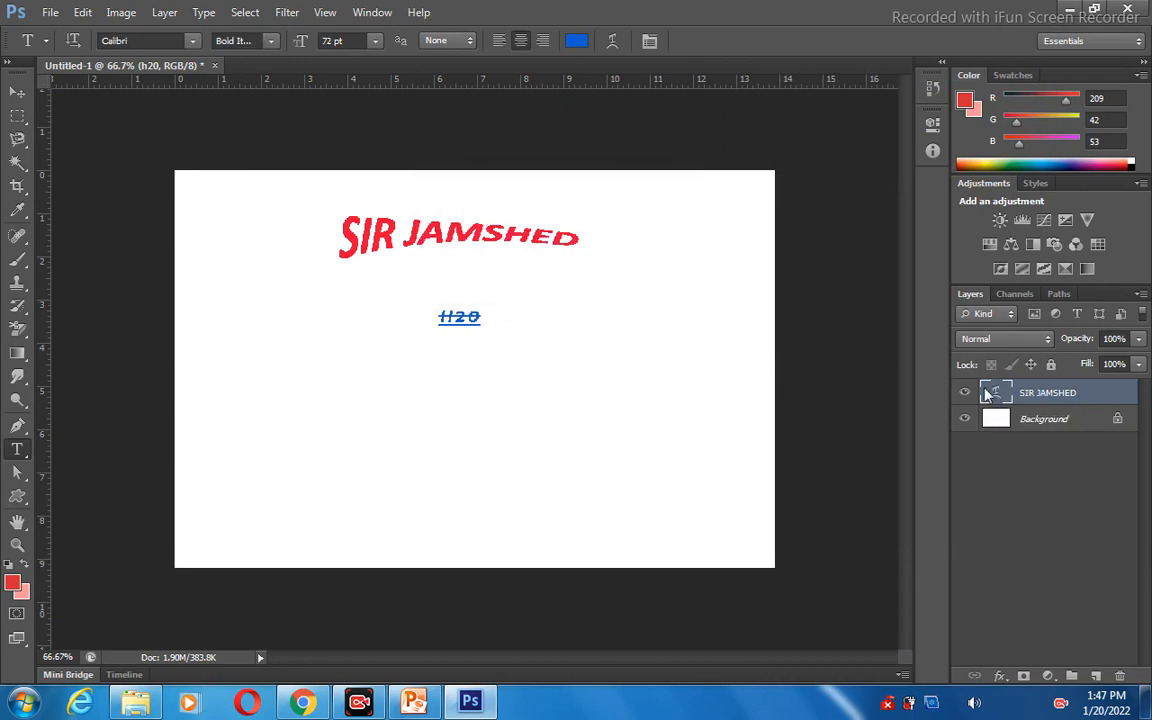
{"action": "right_click", "coordinate": [1005, 393]}
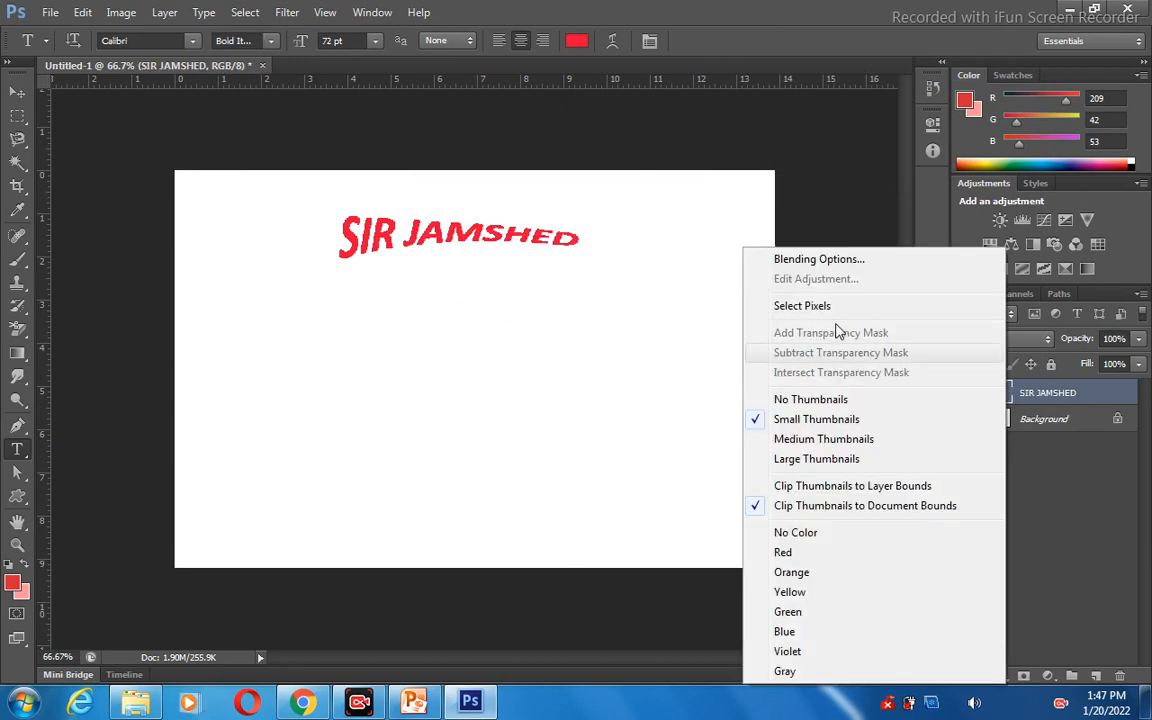
{"action": "left_click", "coordinate": [504, 250]}
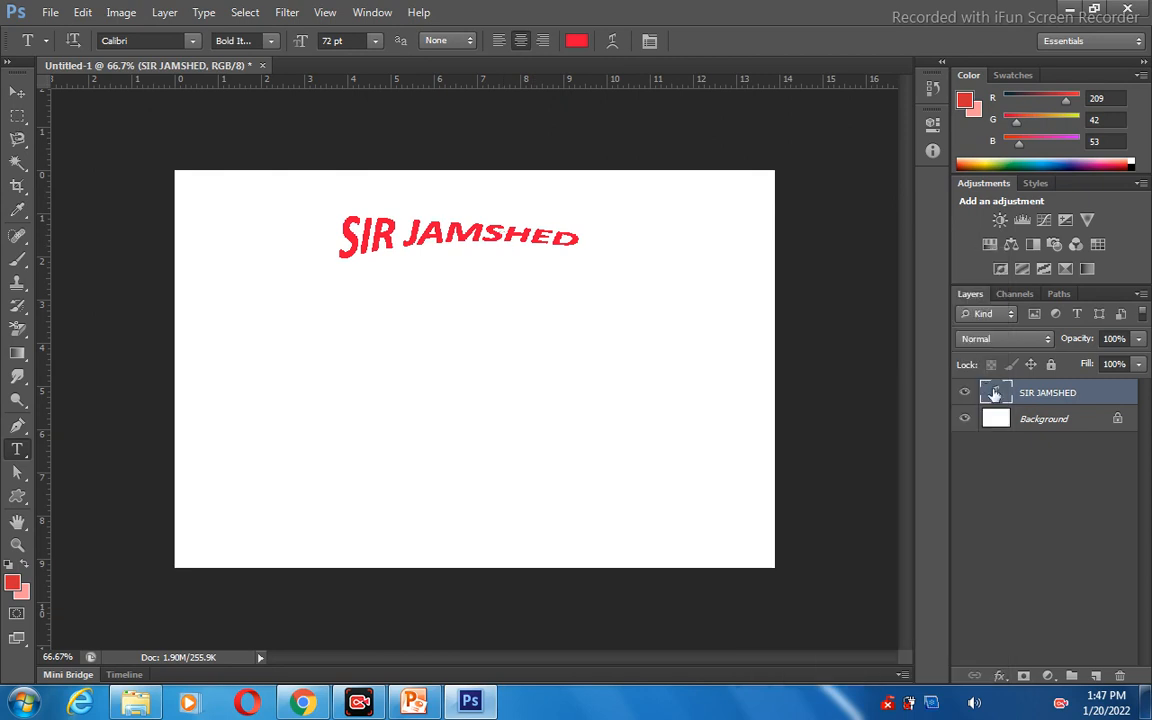
{"action": "right_click", "coordinate": [1005, 396]}
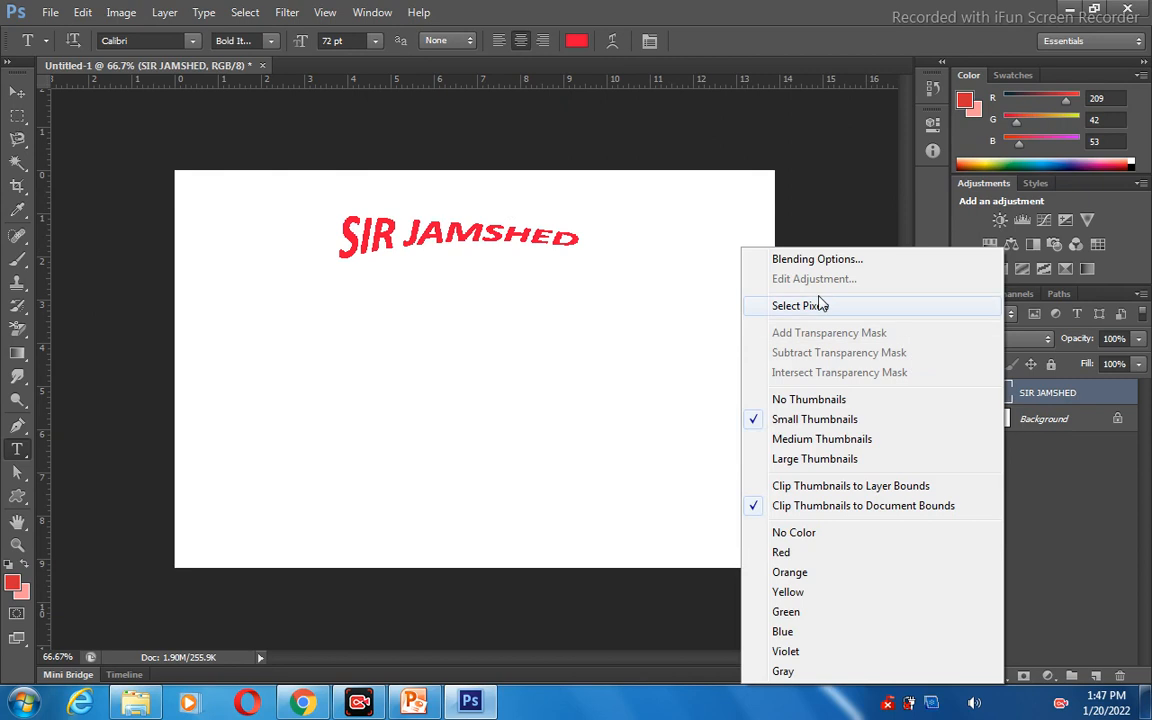
{"action": "left_click", "coordinate": [465, 245]}
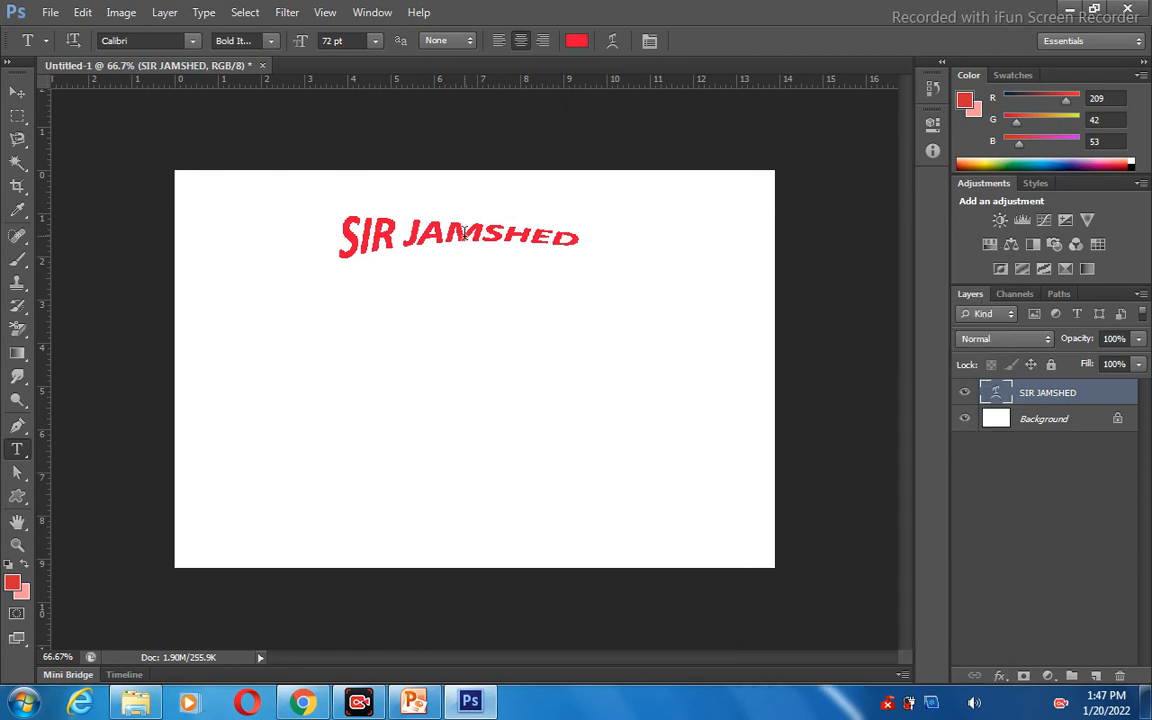
Delete the remaining red warped text layer so that only the Background layer is left.
{"action": "right_click", "coordinate": [1071, 397]}
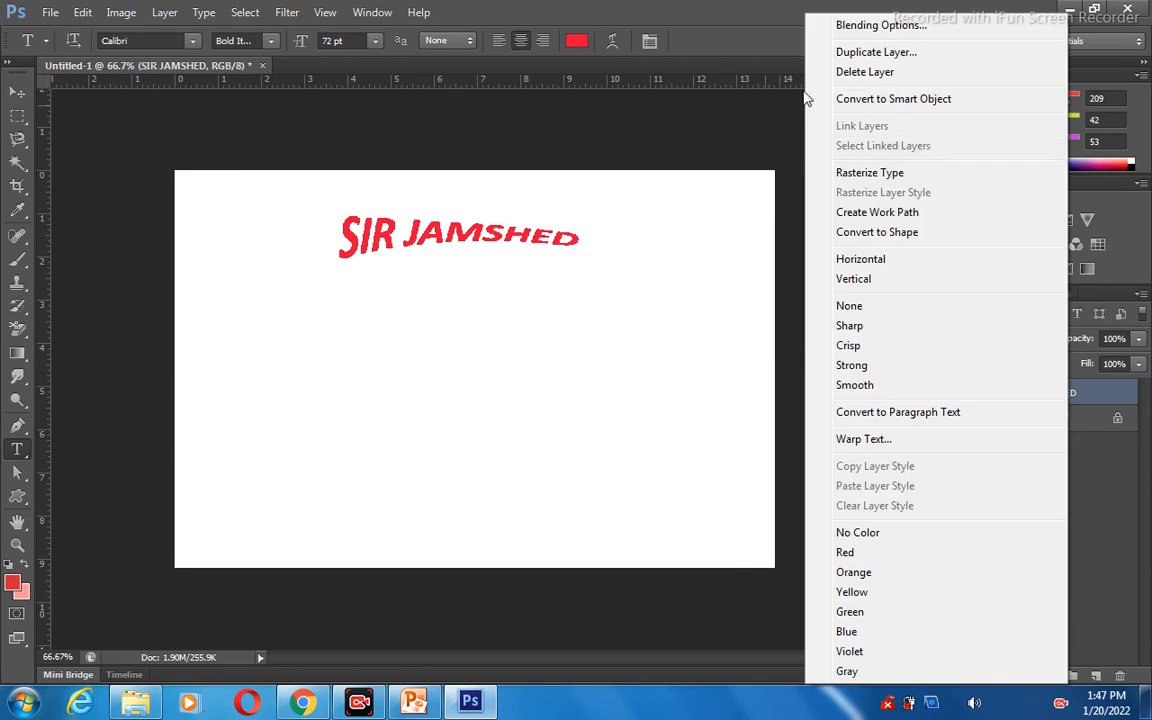
{"action": "left_click", "coordinate": [840, 73]}
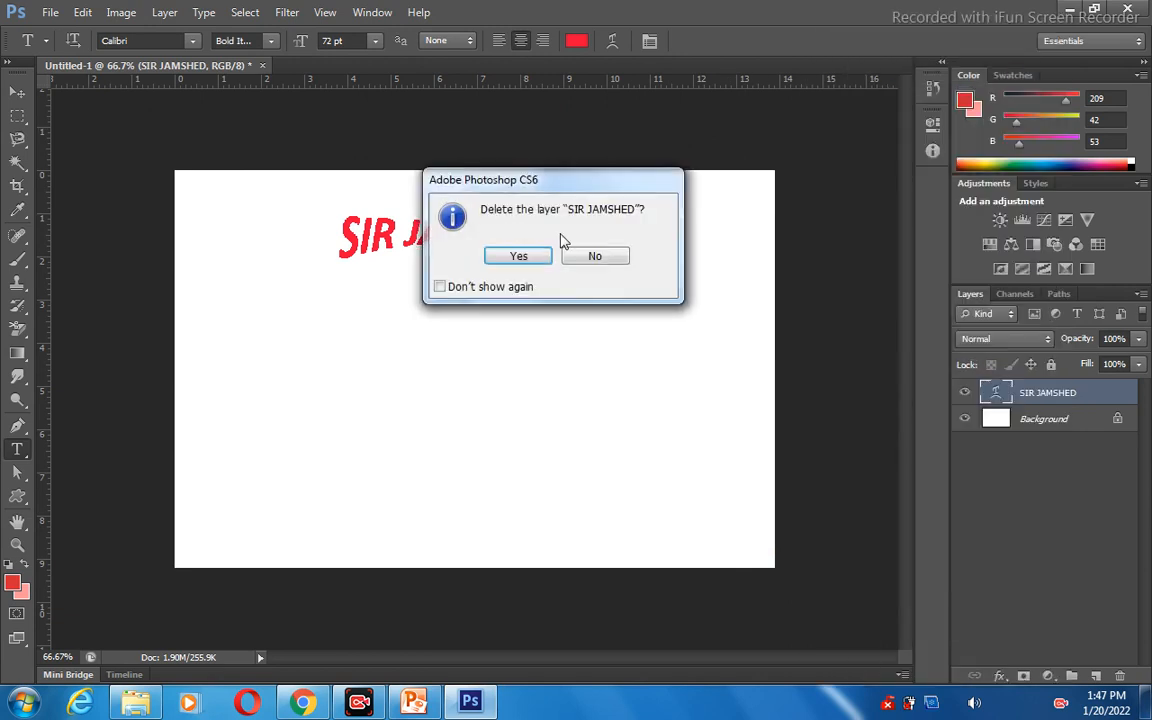
{"action": "left_click", "coordinate": [531, 258]}
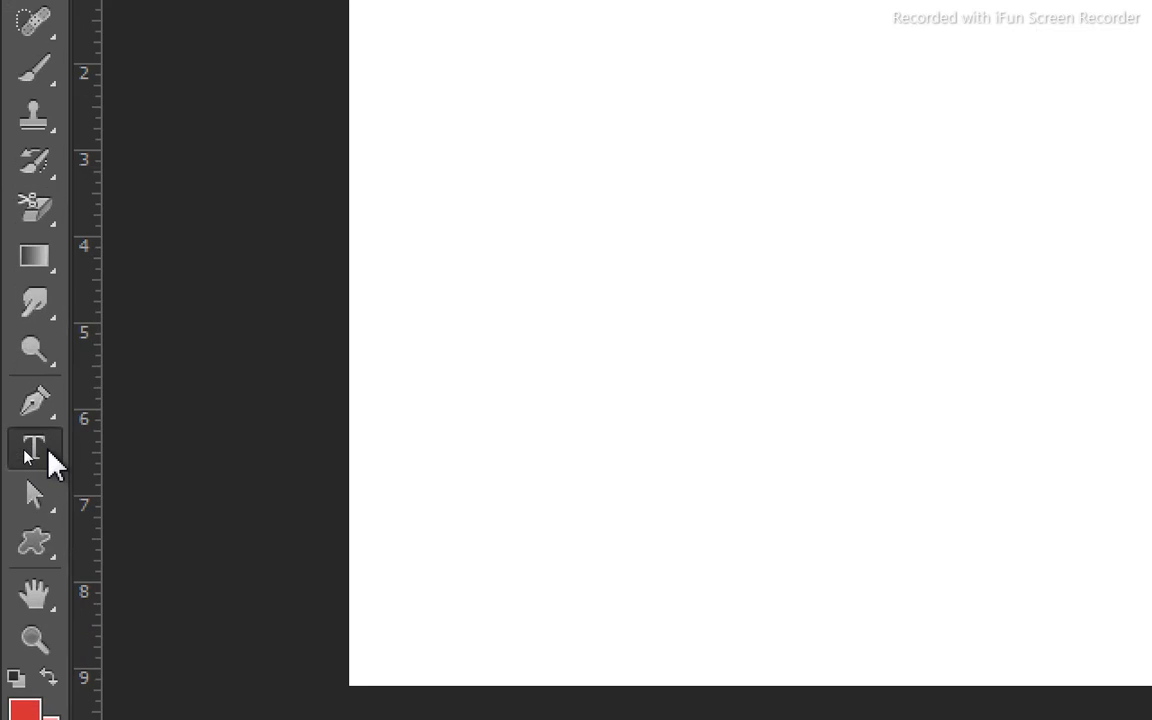
Add the word "pakistan" in the left half of the canvas with the Vertical Type tool.
{"action": "left_click", "coordinate": [25, 455]}
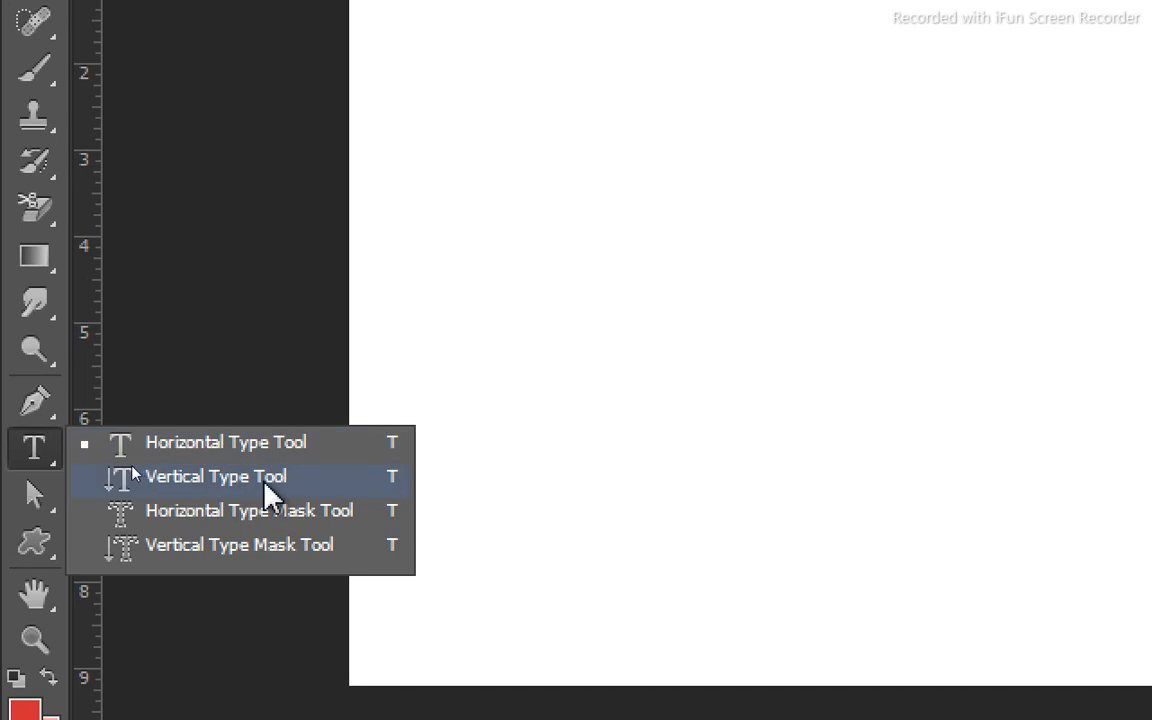
{"action": "left_click", "coordinate": [208, 490]}
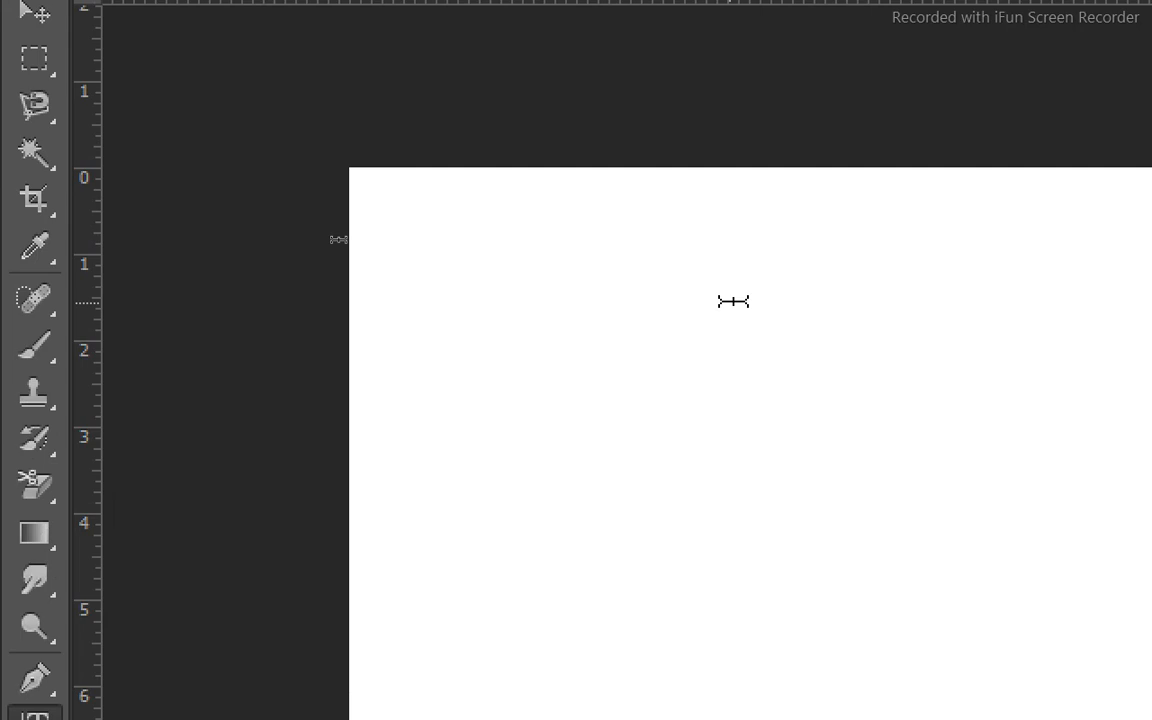
{"action": "left_click", "coordinate": [648, 306]}
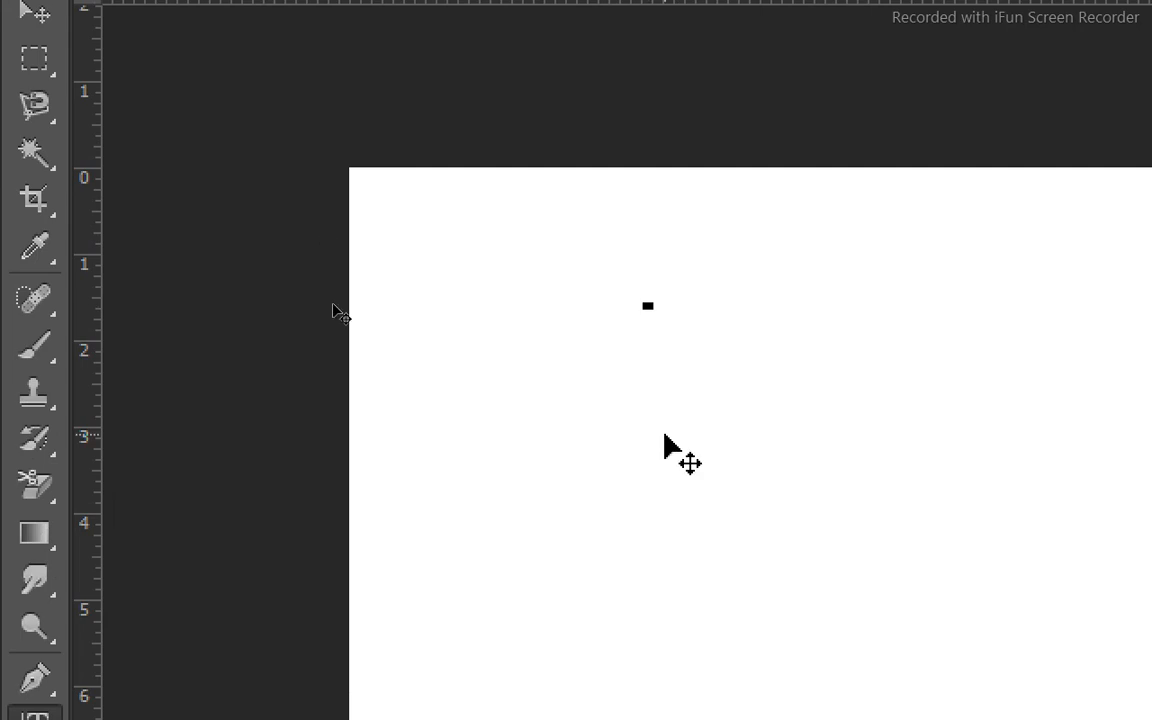
{"action": "type", "text": "p"}
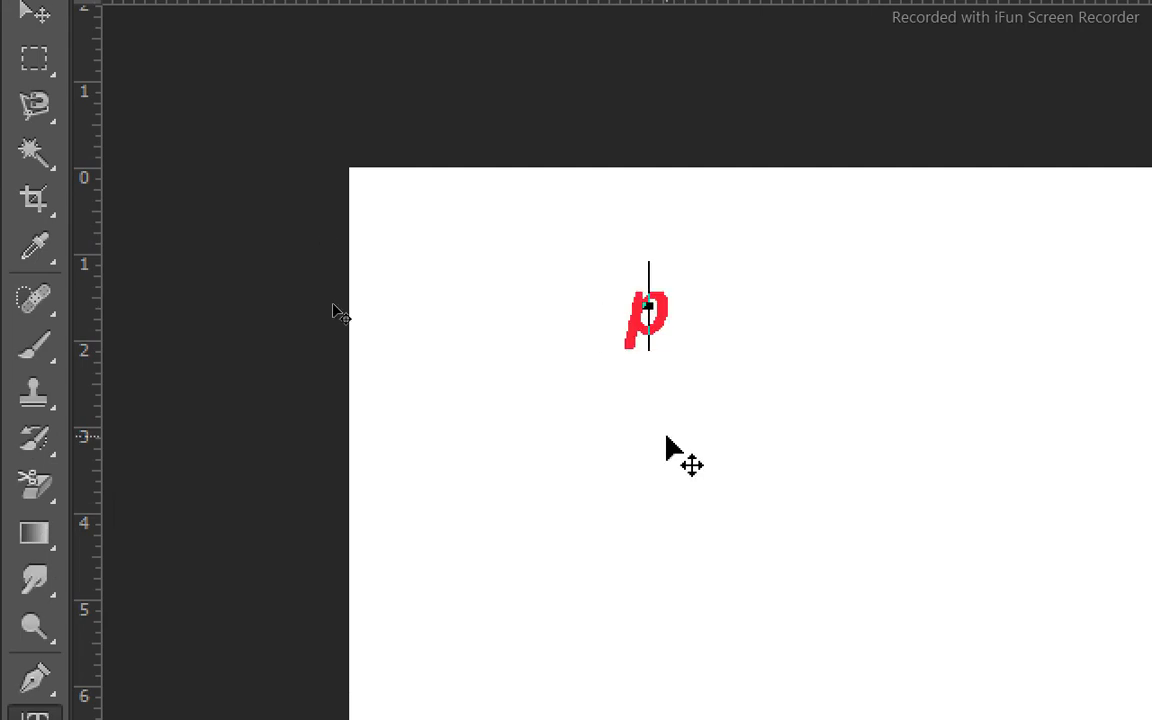
{"action": "type", "text": "aki"}
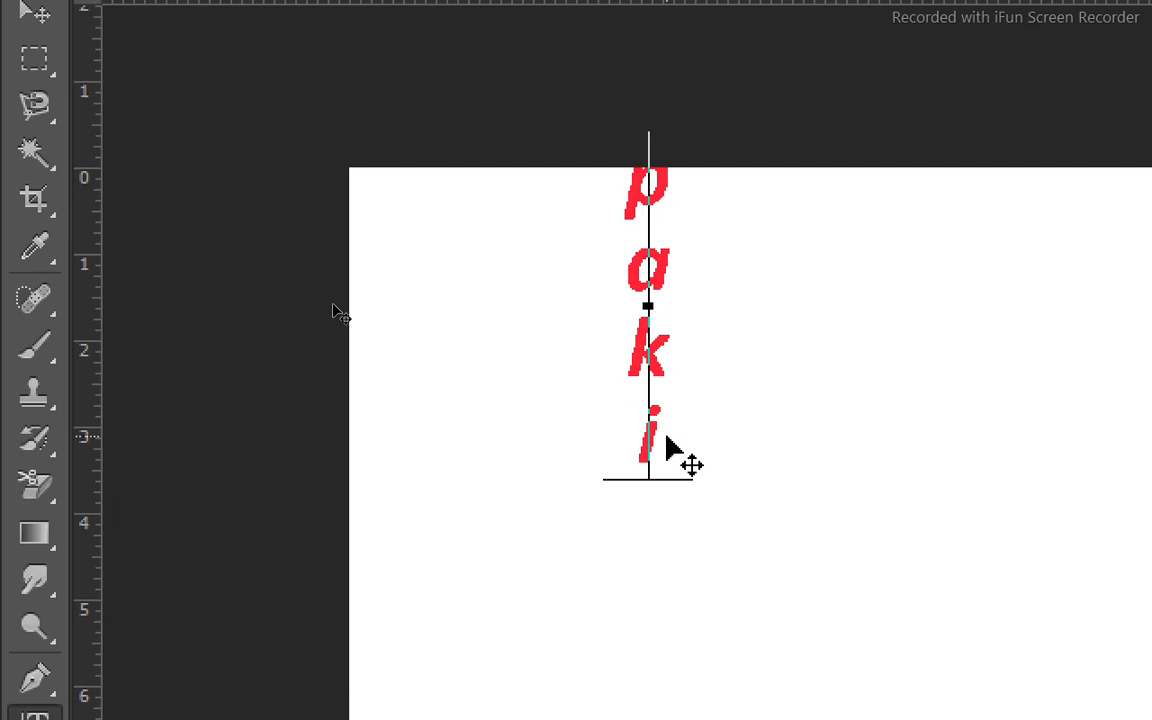
{"action": "type", "text": "sta"}
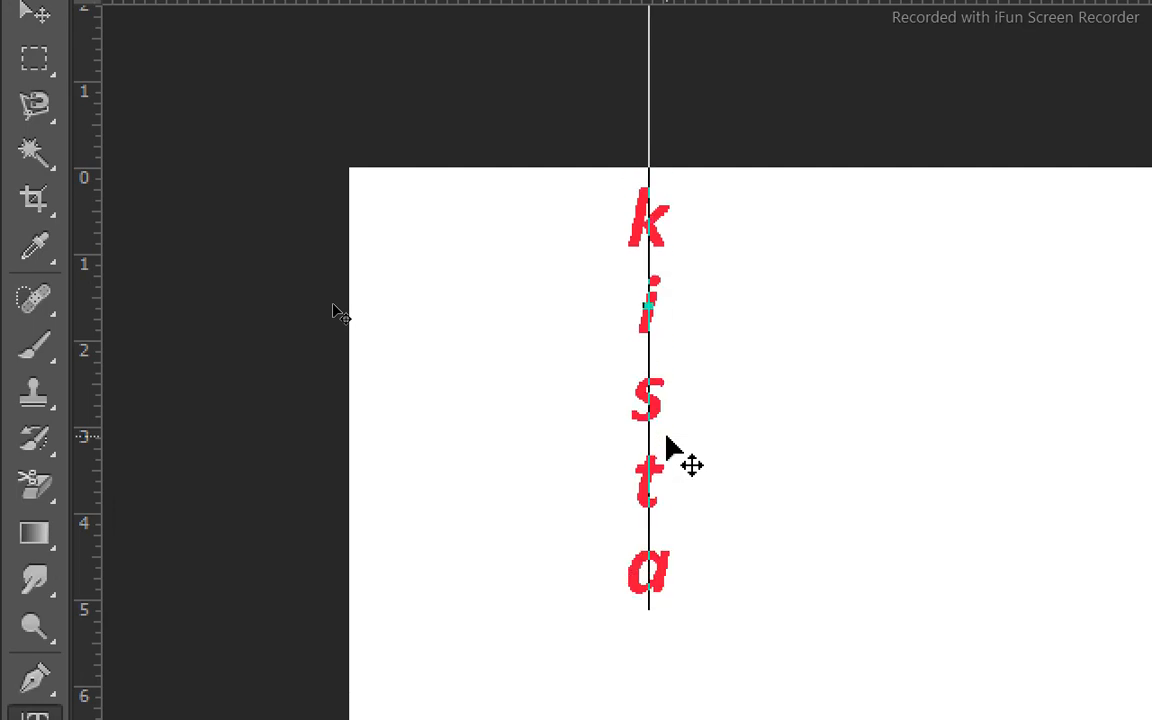
{"action": "type", "text": "n"}
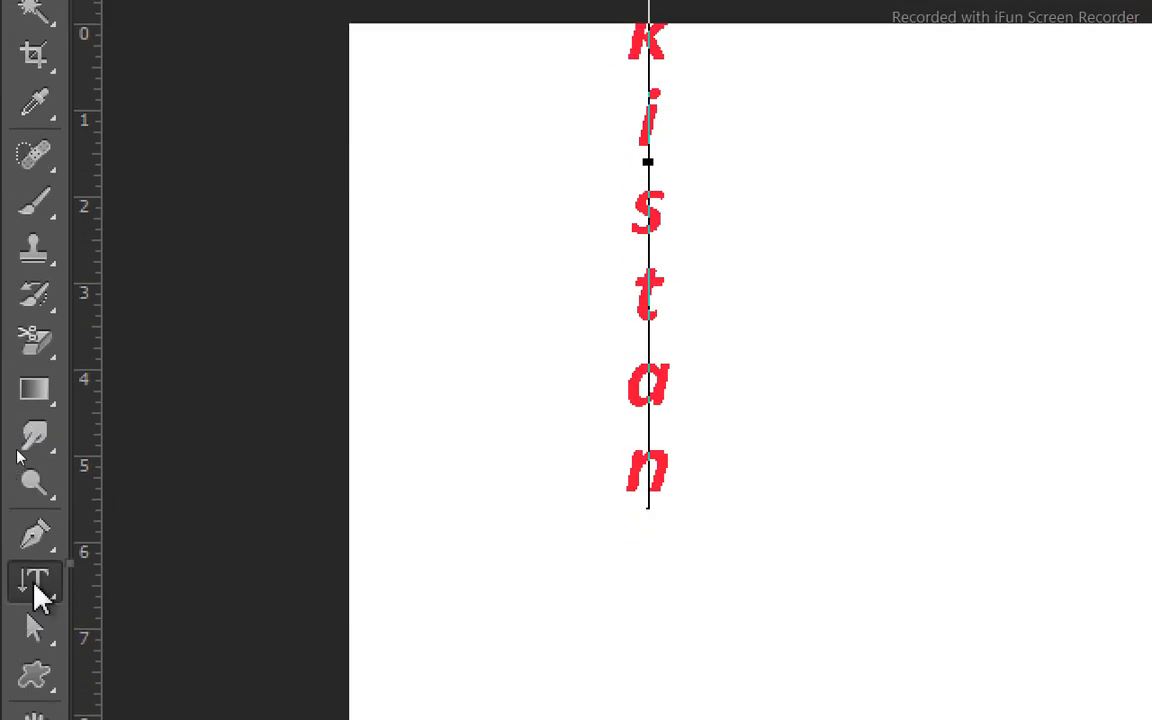
Add the word "pakistan" near the bottom of the vertical text with the Horizontal Type tool, and commit it to its layer.
{"action": "left_click", "coordinate": [35, 590]}
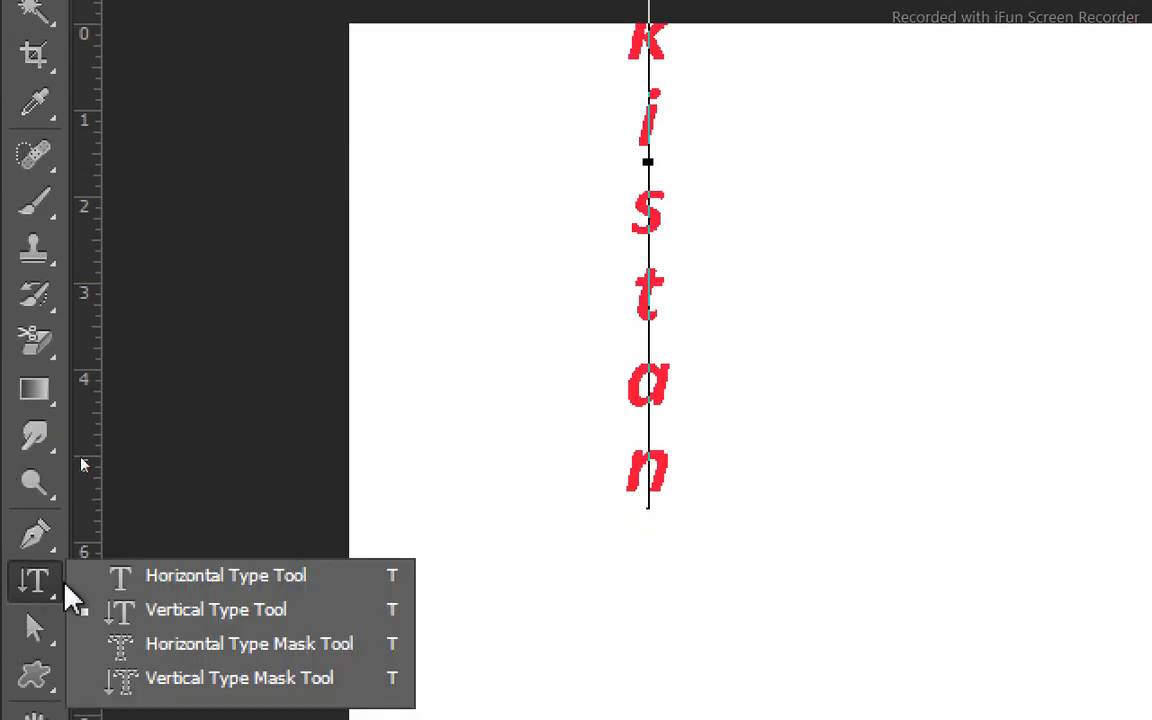
{"action": "left_click", "coordinate": [184, 574]}
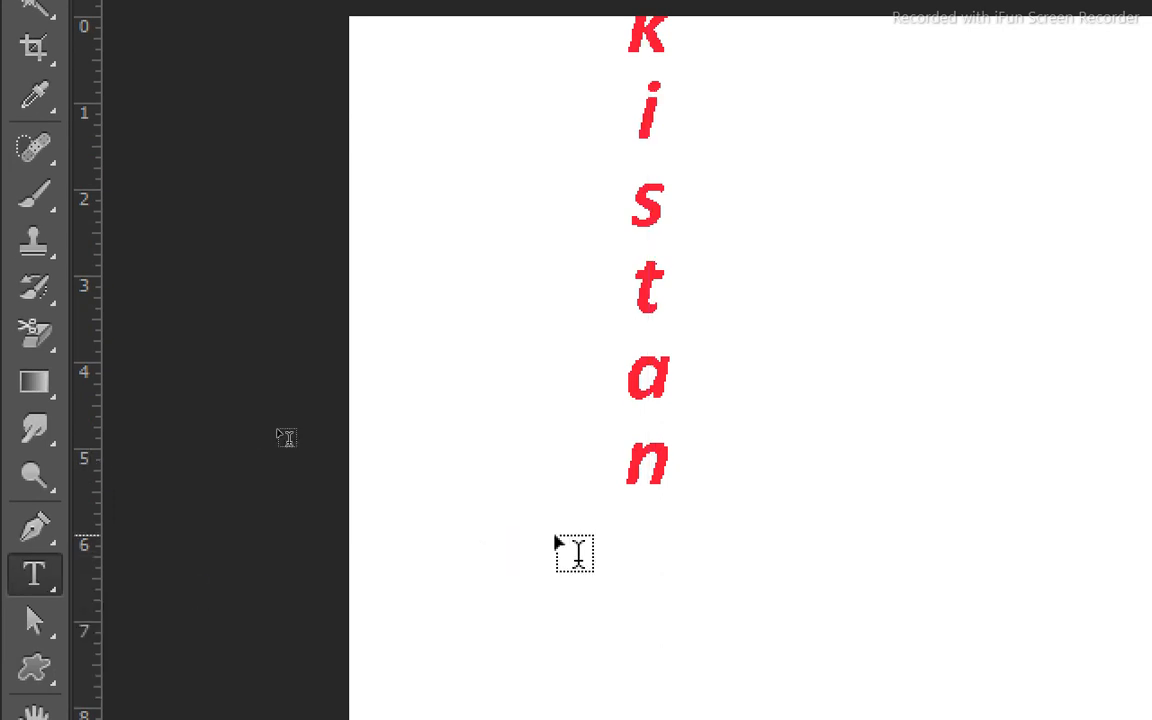
{"action": "left_click", "coordinate": [555, 536]}
{"action": "type", "text": "pakis"}
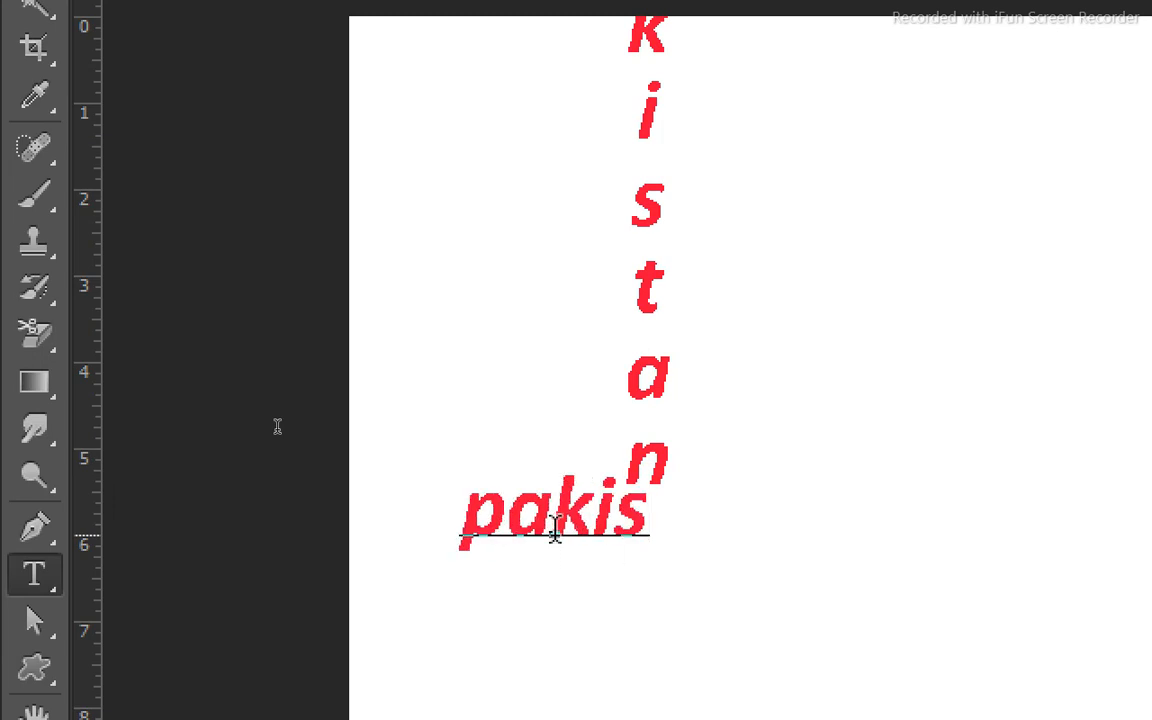
{"action": "type", "text": "ta"}
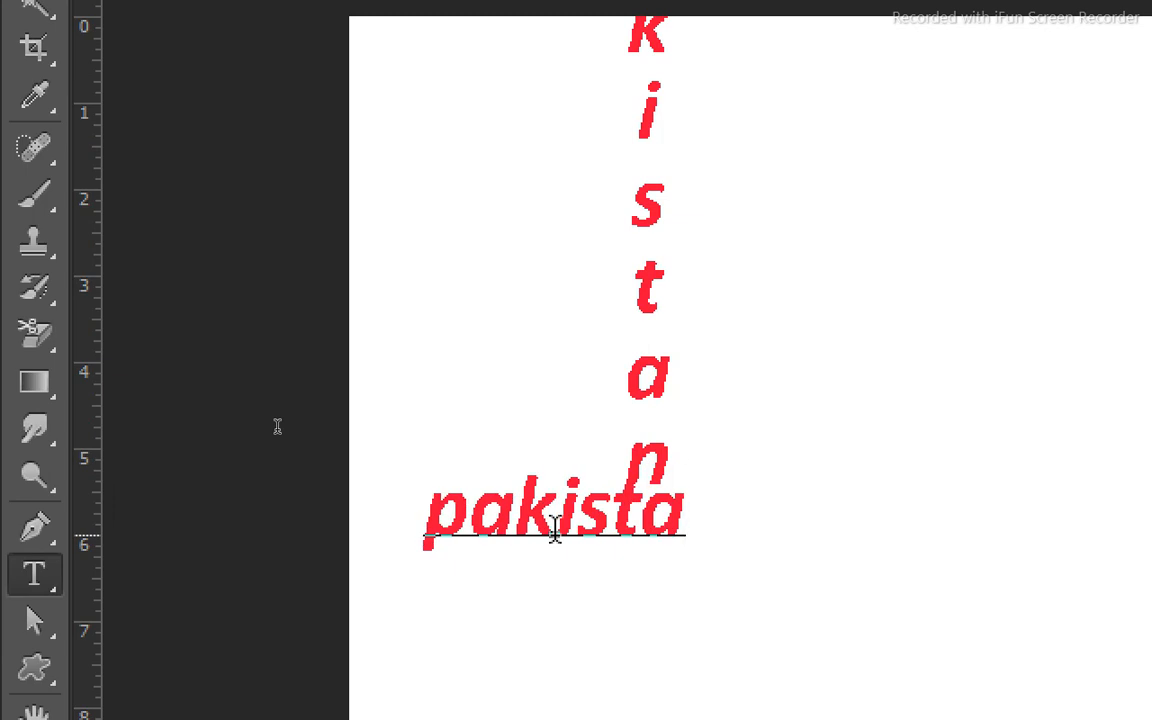
{"action": "type", "text": "n"}
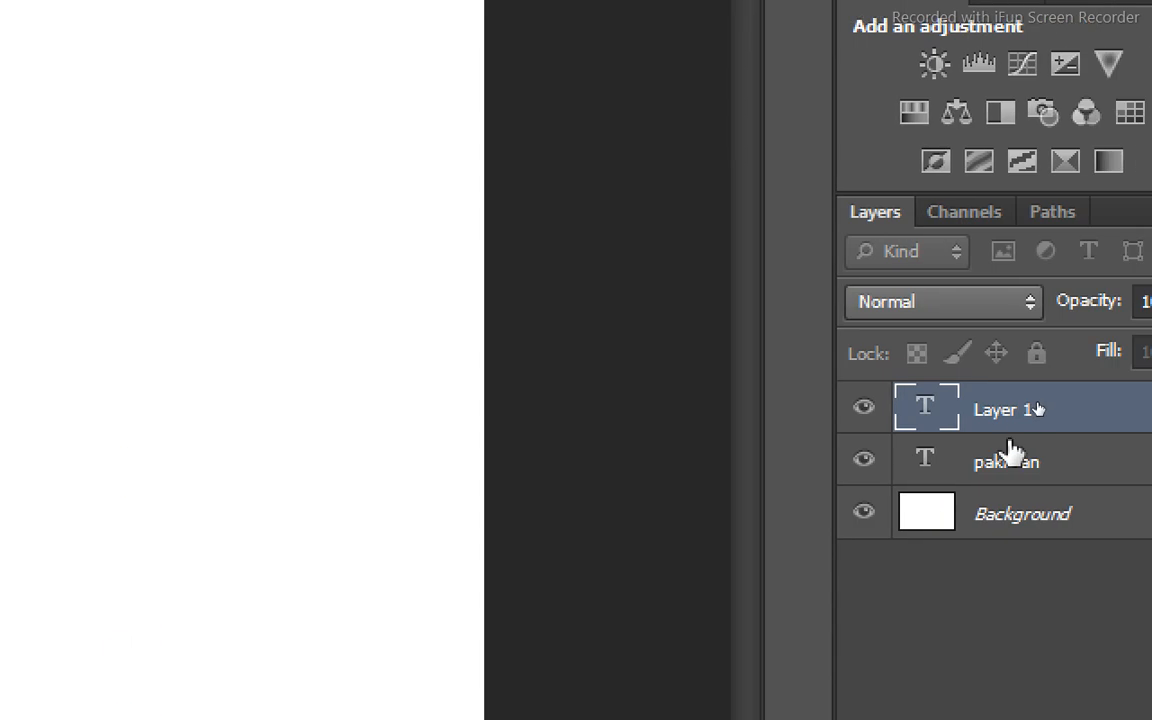
{"action": "left_click", "coordinate": [1008, 423]}
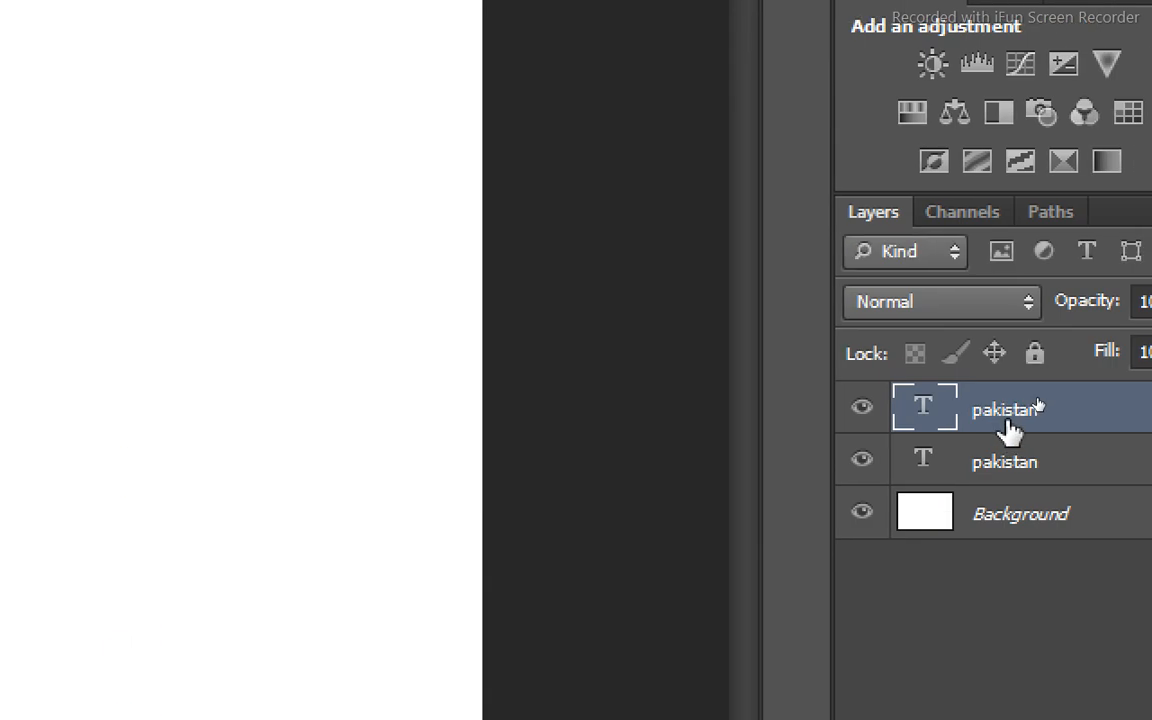
Delete both "pakistan" text layers, first the horizontal one and then the vertical one.
{"action": "right_click", "coordinate": [1008, 428]}
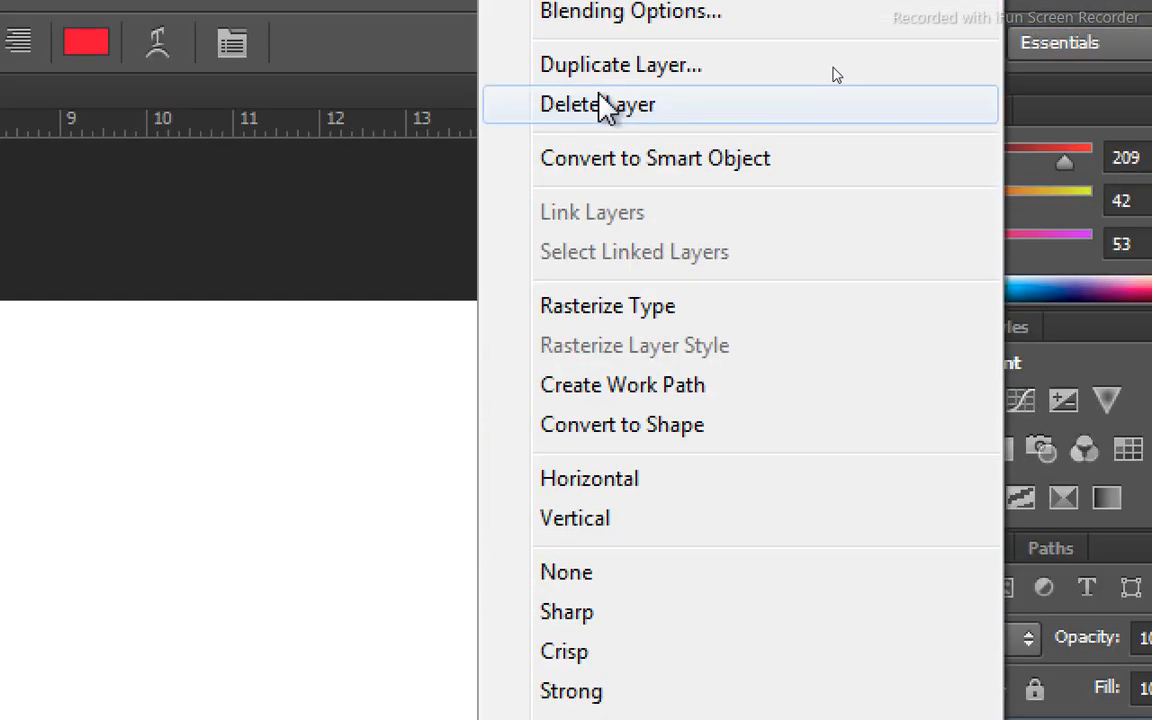
{"action": "left_click", "coordinate": [600, 27]}
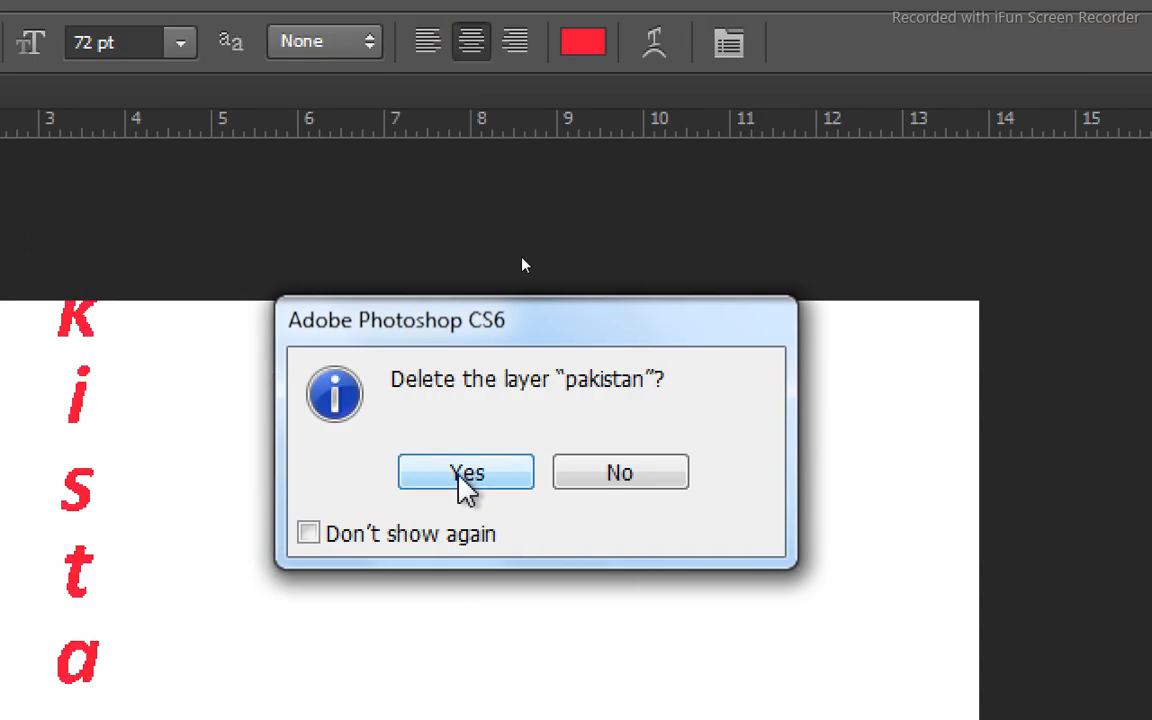
{"action": "left_click", "coordinate": [465, 480]}
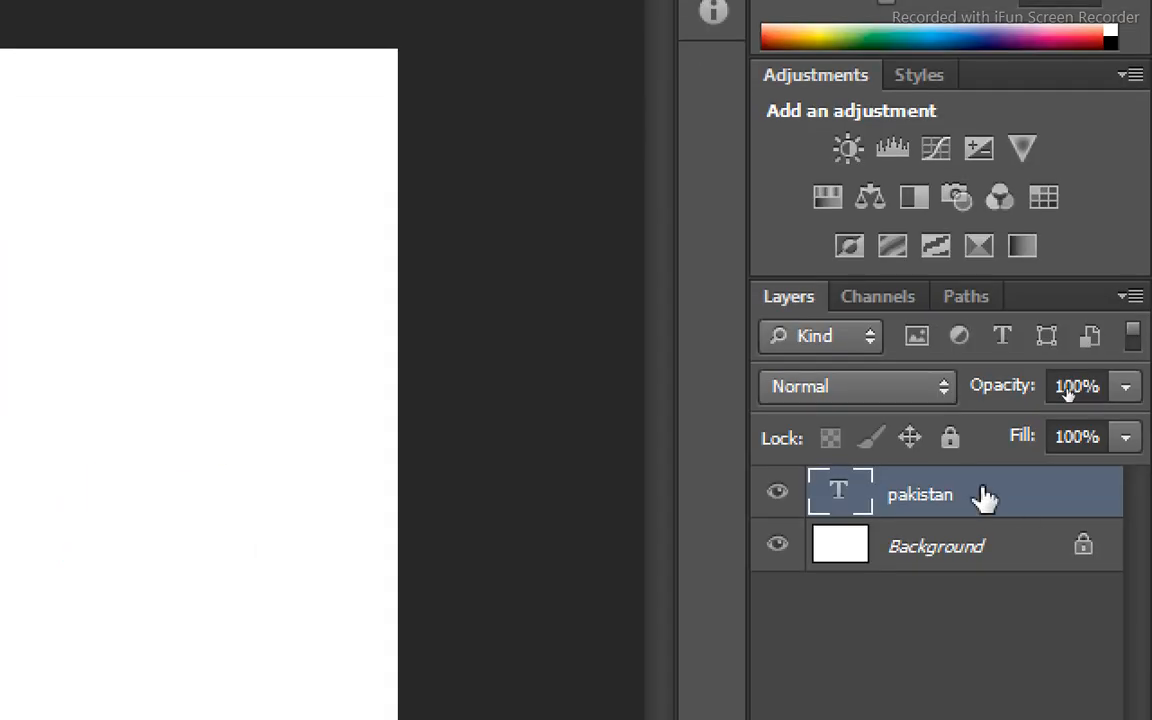
{"action": "right_click", "coordinate": [985, 500]}
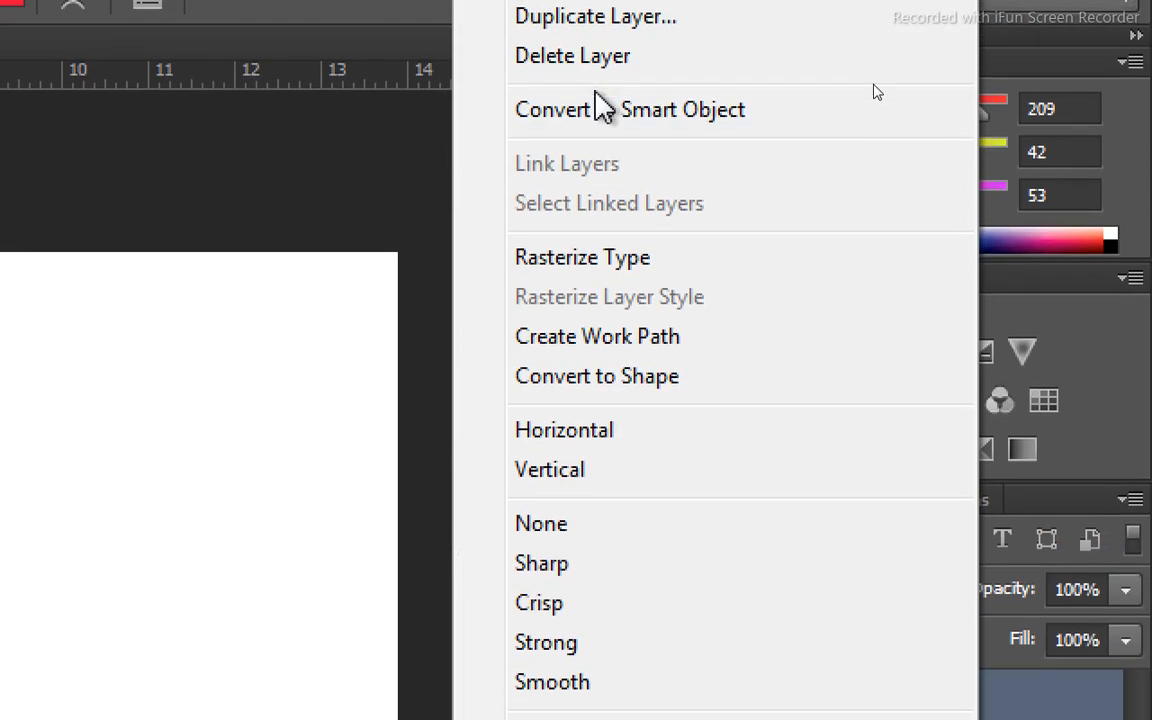
{"action": "left_click", "coordinate": [598, 57]}
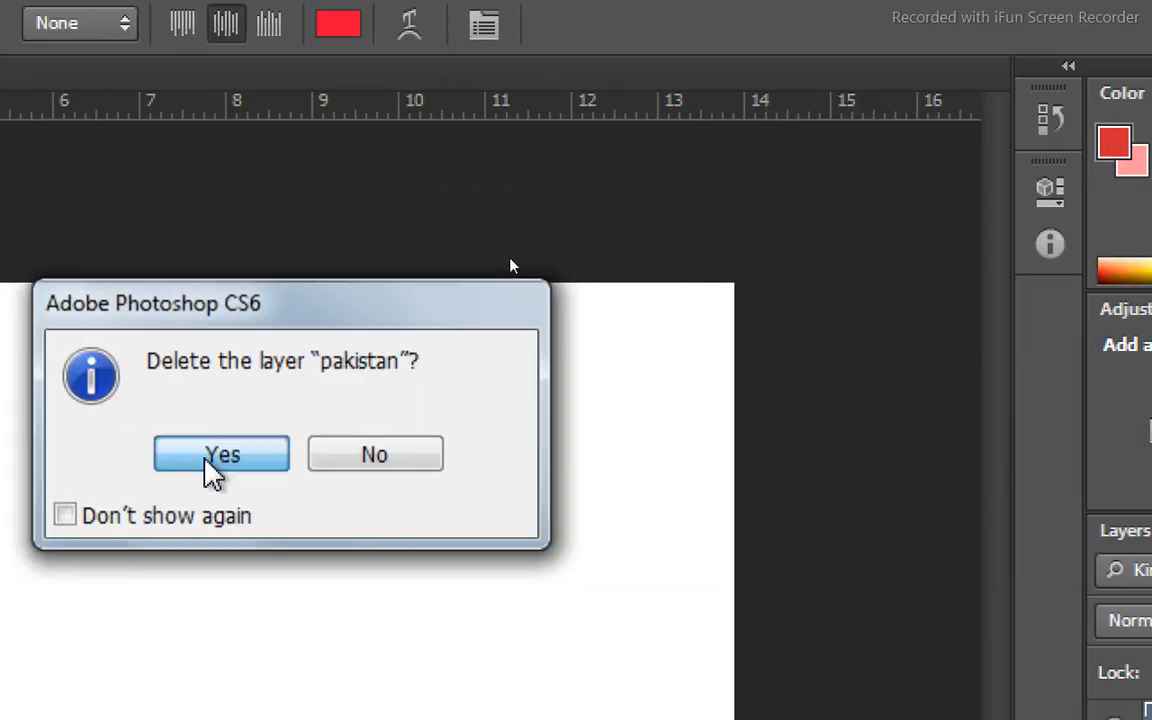
{"action": "left_click", "coordinate": [215, 455]}
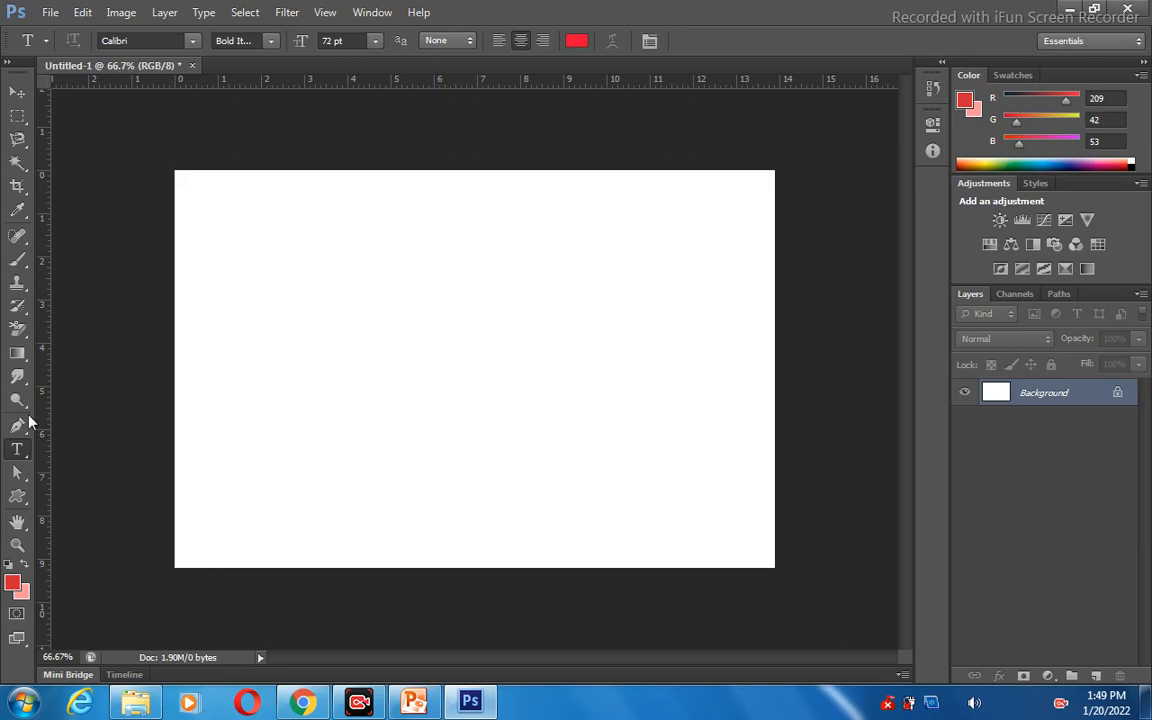
Open the river image river_377603497_1000 from the Crop Lec sample pic folder.
{"action": "right_click", "coordinate": [16, 452]}
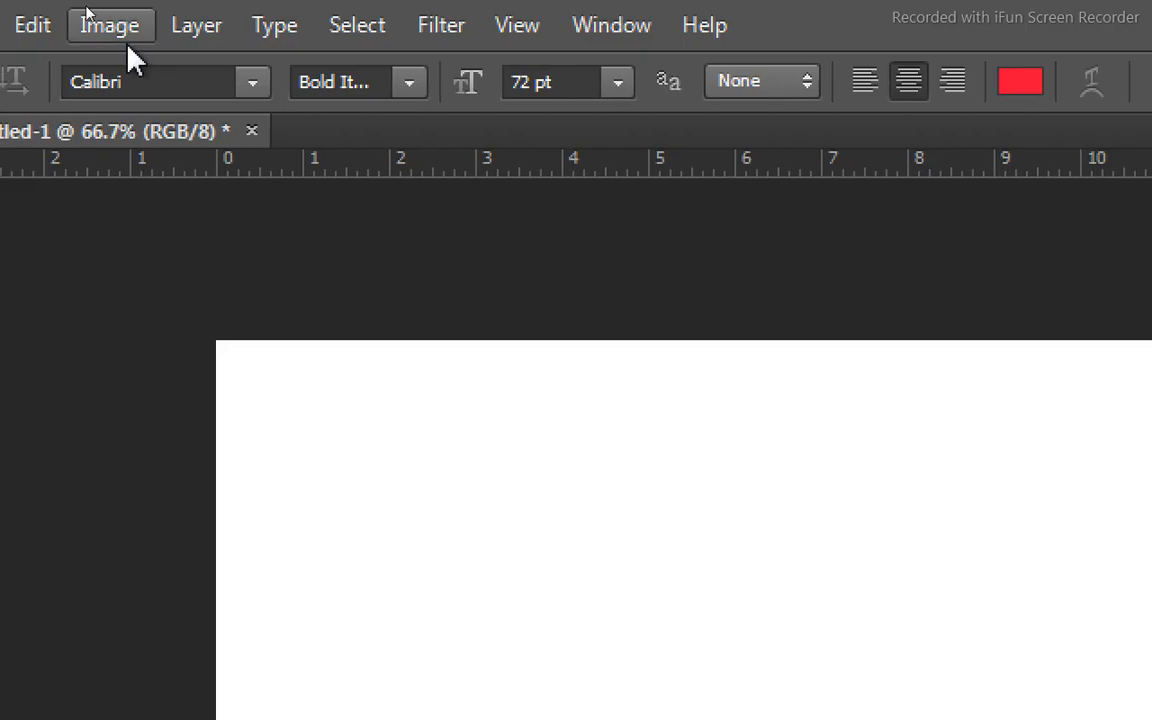
{"action": "left_click", "coordinate": [110, 25]}
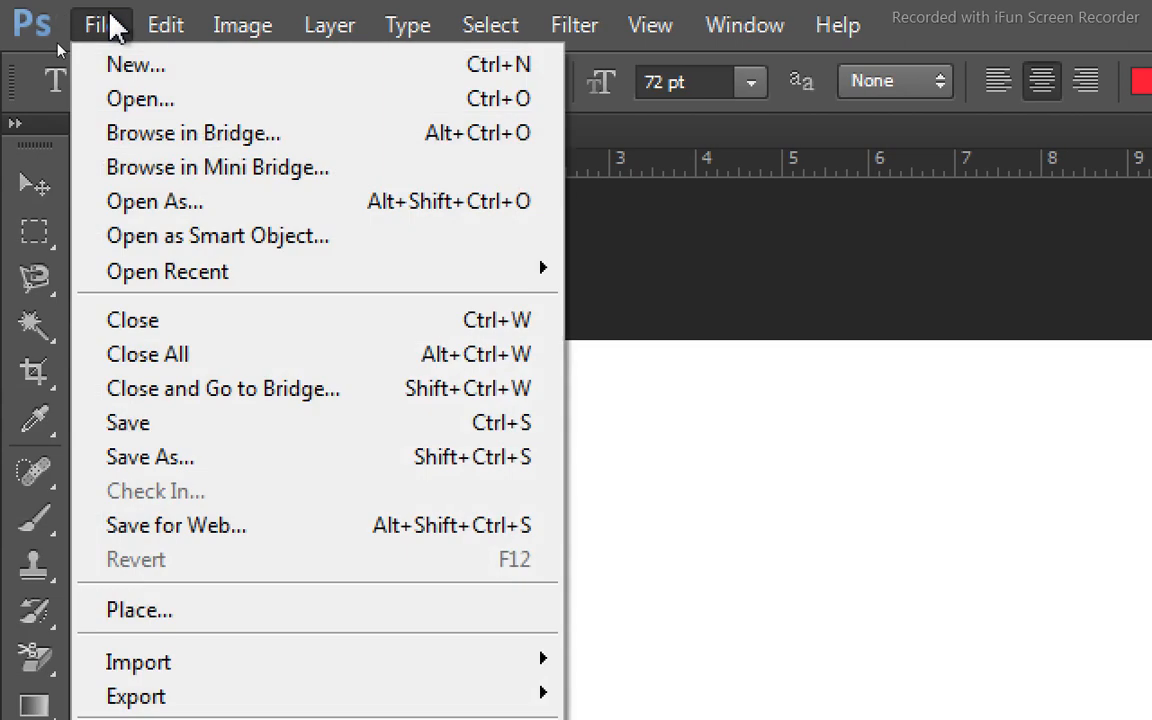
{"action": "left_click", "coordinate": [122, 100]}
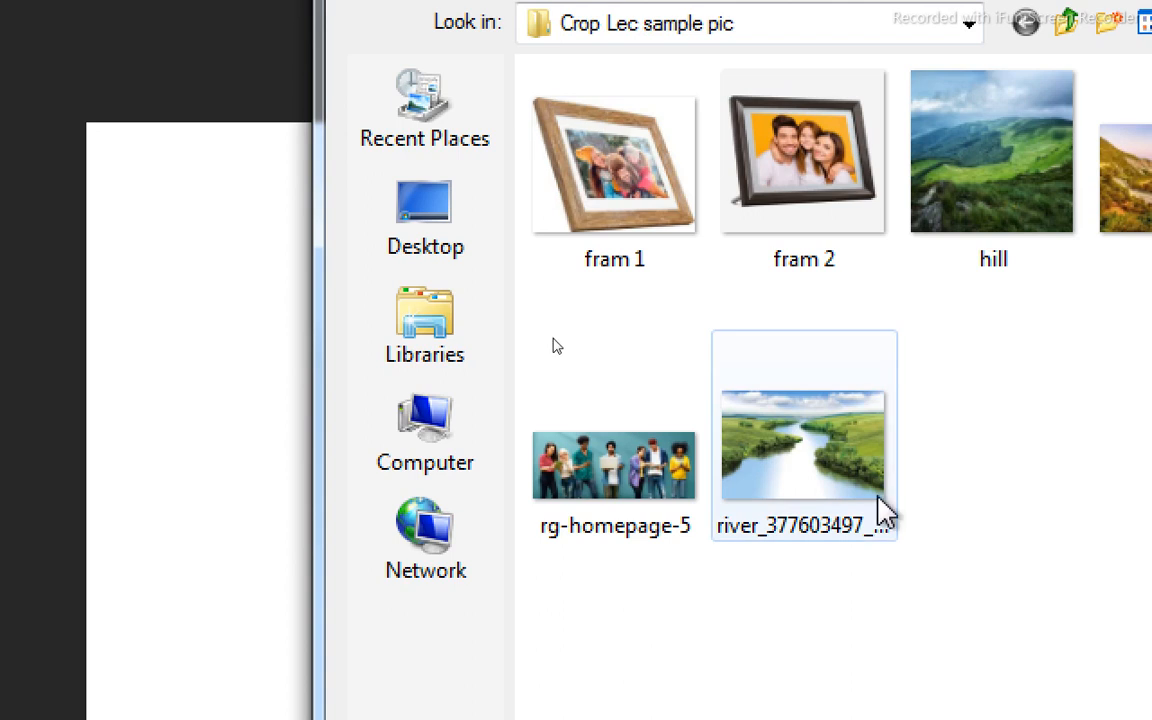
{"action": "left_click", "coordinate": [843, 470]}
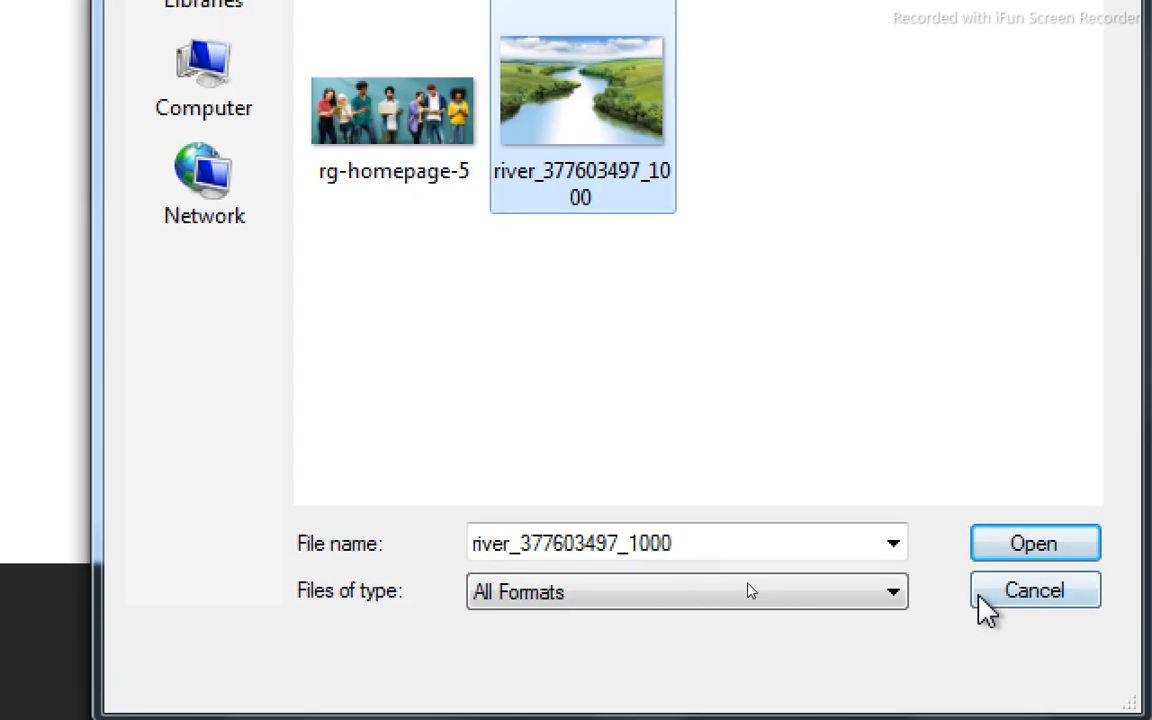
{"action": "left_click", "coordinate": [1020, 548]}
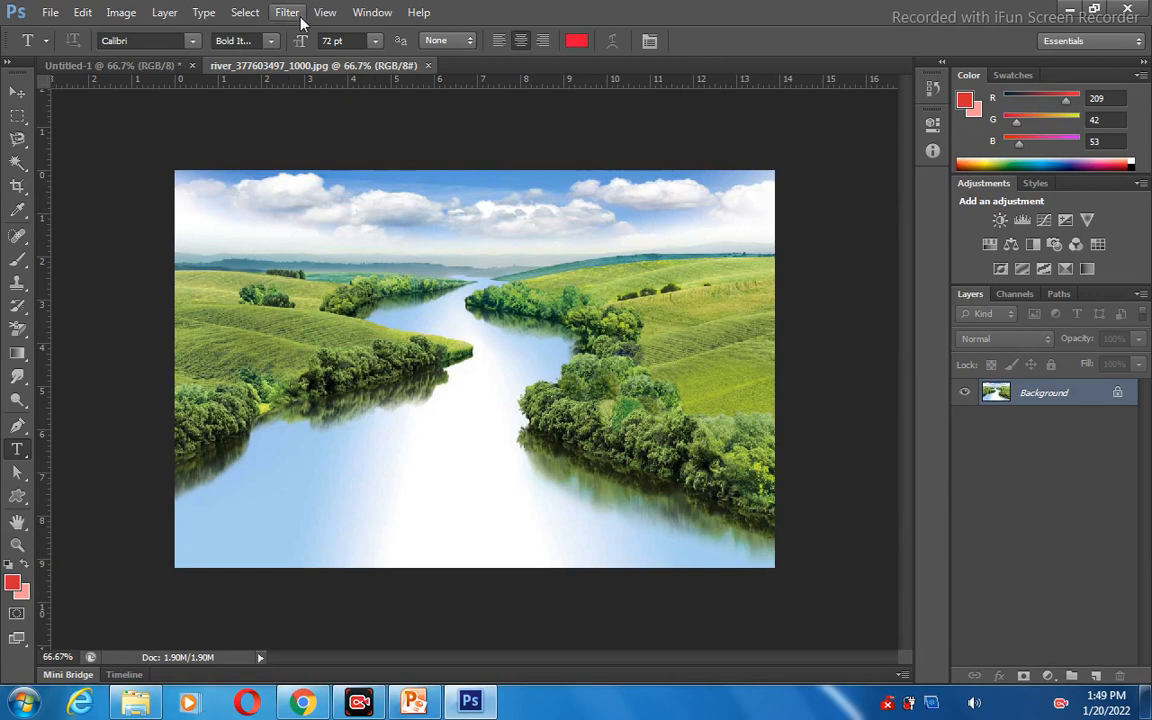
Copy the entire river image, paste it into the Untitled-1 document, and activate the Move tool.
{"action": "left_click", "coordinate": [257, 12]}
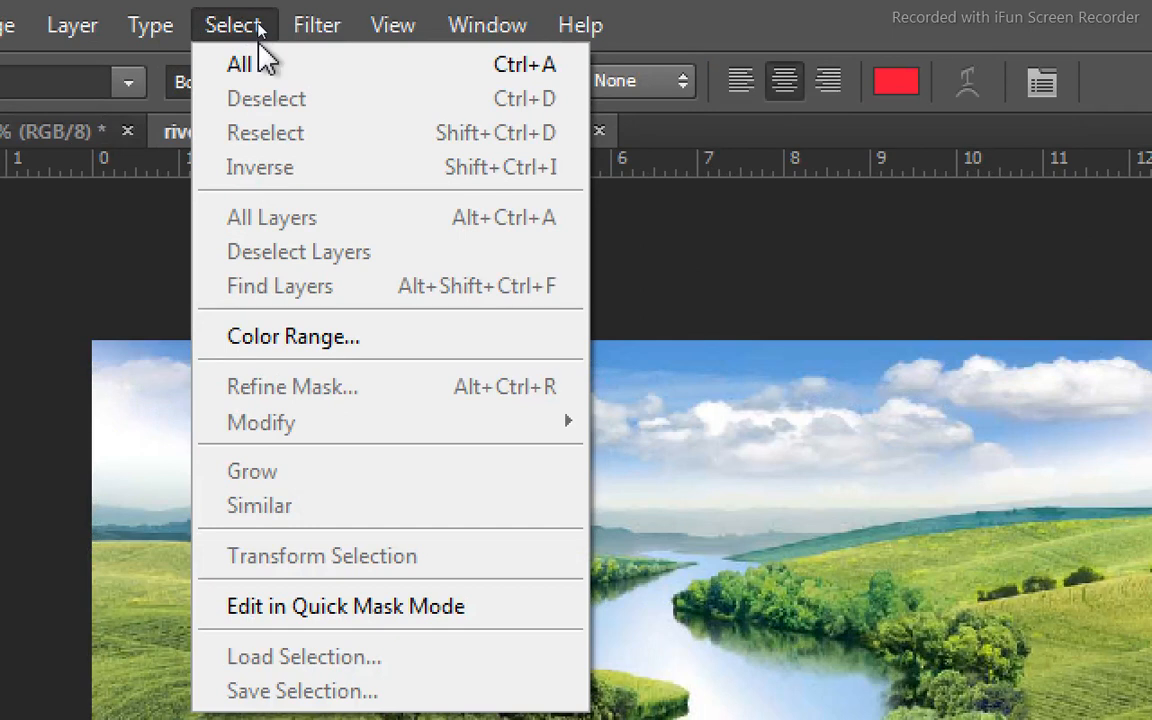
{"action": "left_click", "coordinate": [516, 76]}
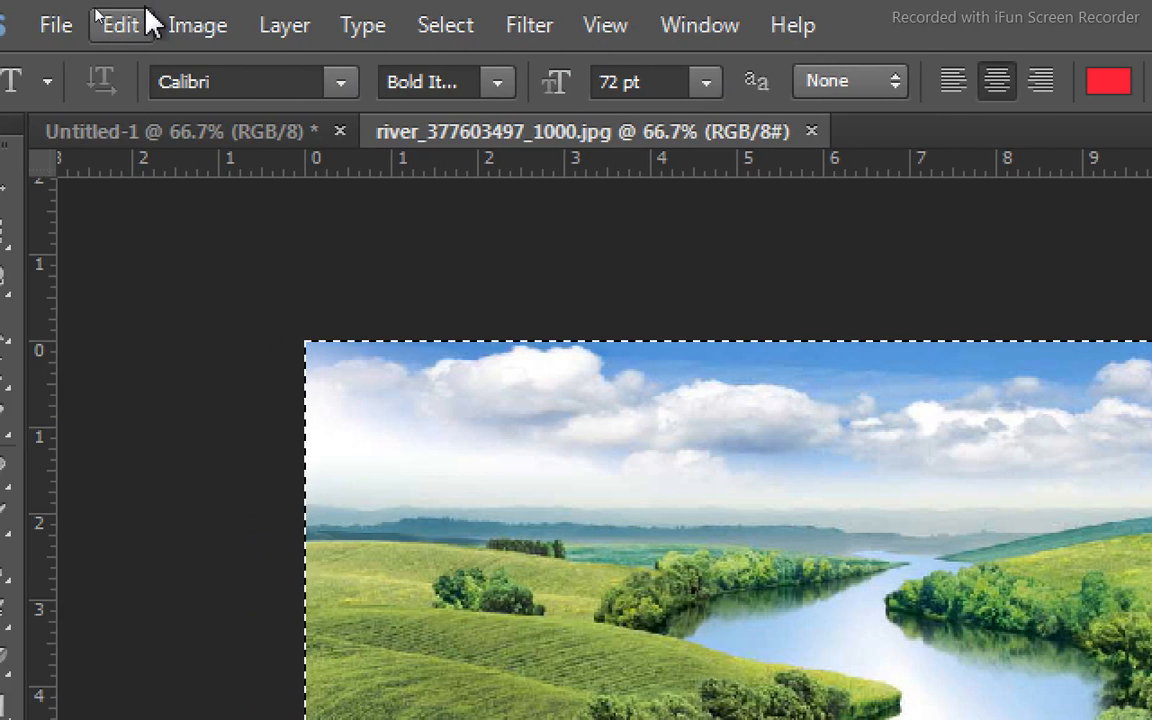
{"action": "left_click", "coordinate": [135, 26]}
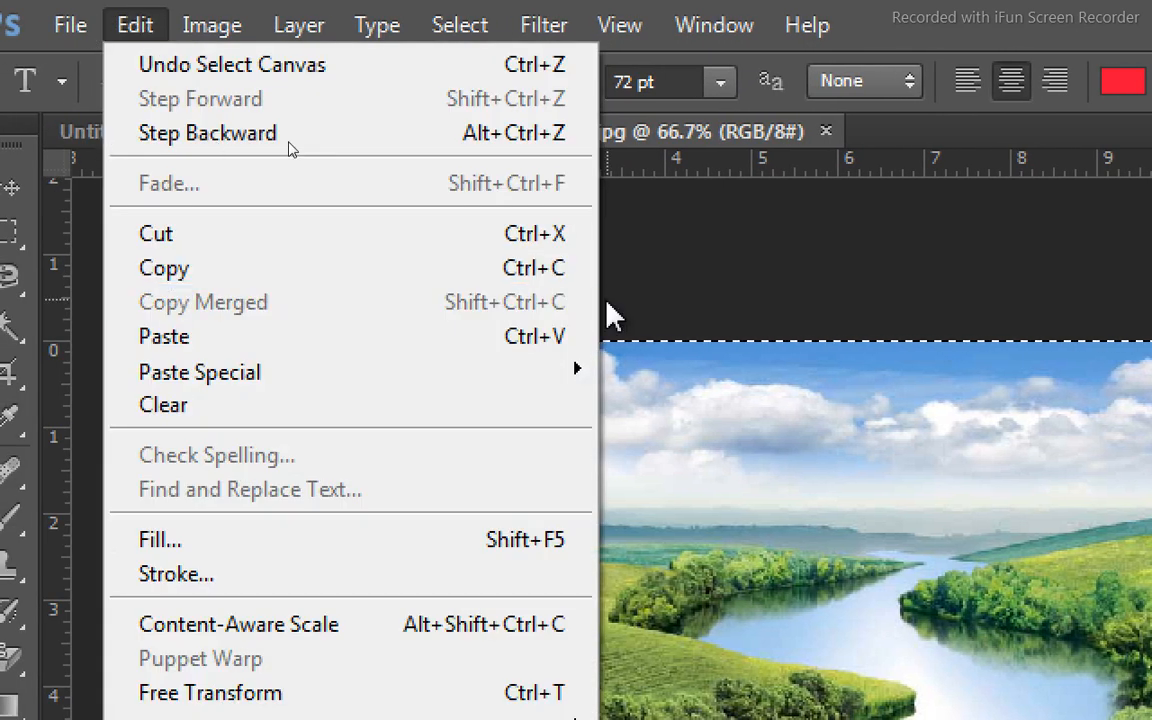
{"action": "left_click", "coordinate": [535, 288]}
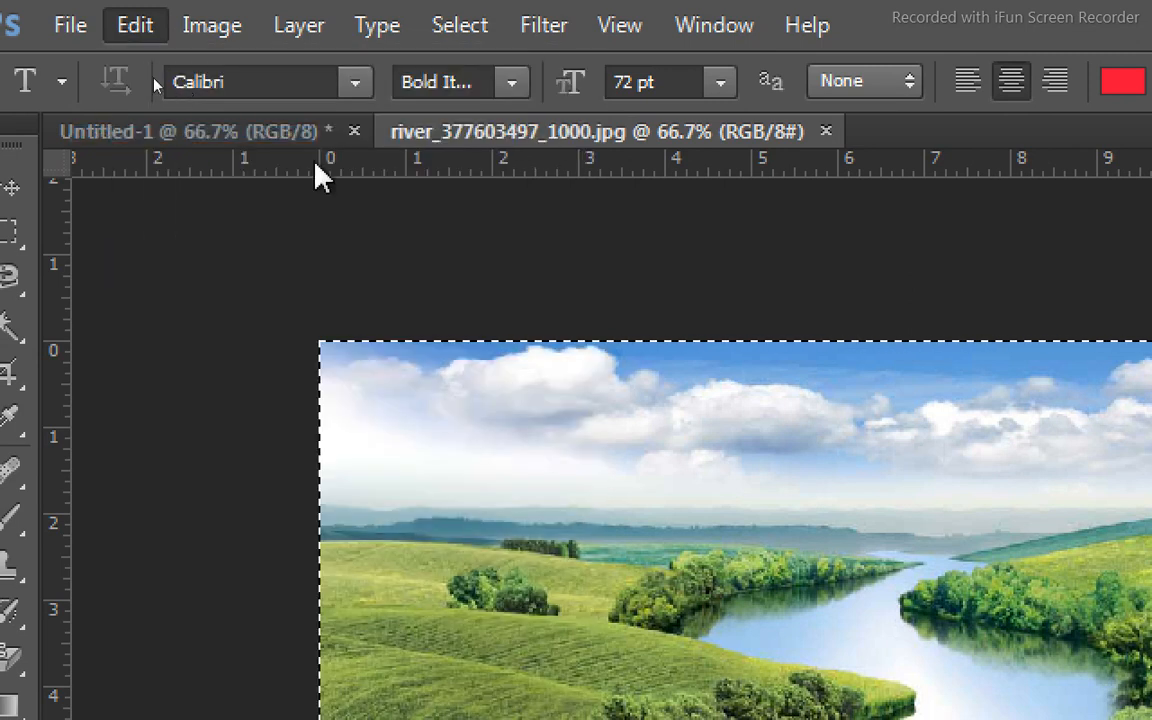
{"action": "left_click", "coordinate": [264, 133]}
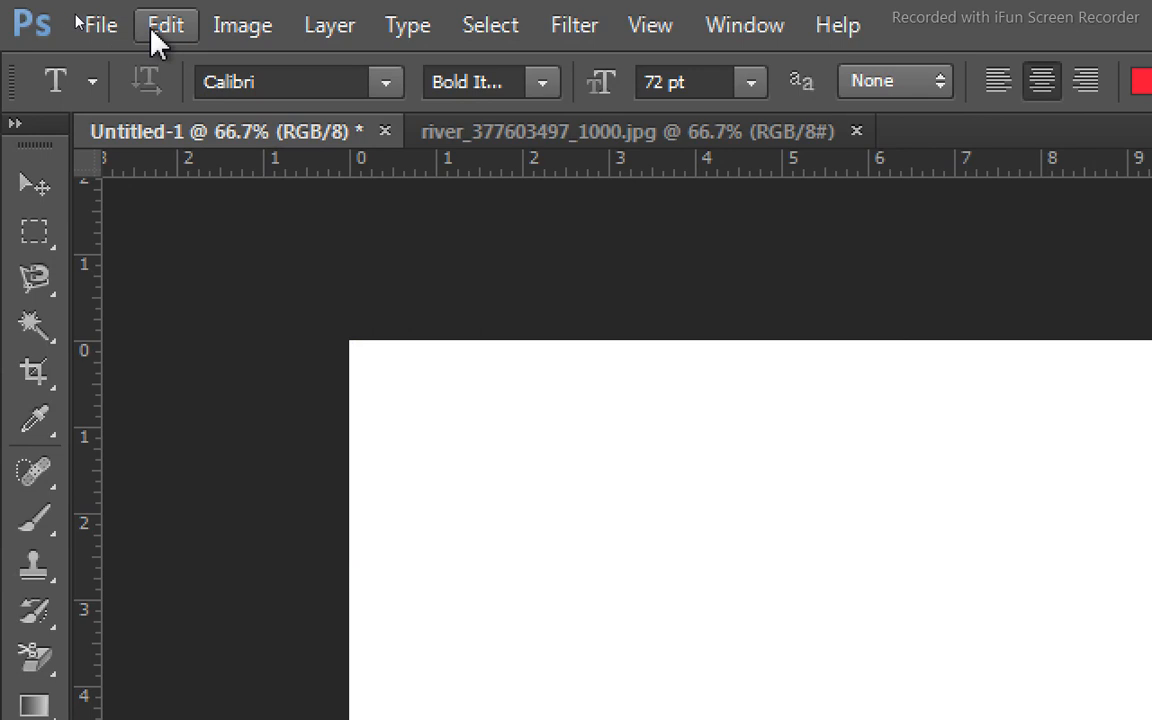
{"action": "left_click", "coordinate": [152, 30]}
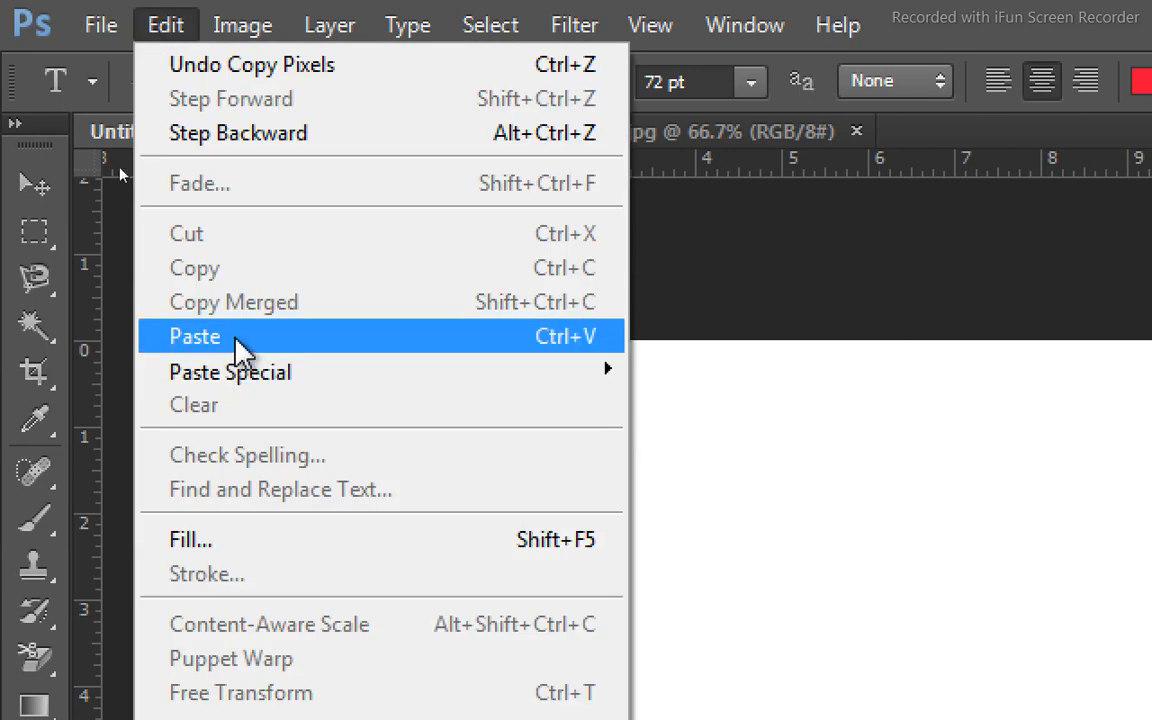
{"action": "left_click", "coordinate": [578, 340]}
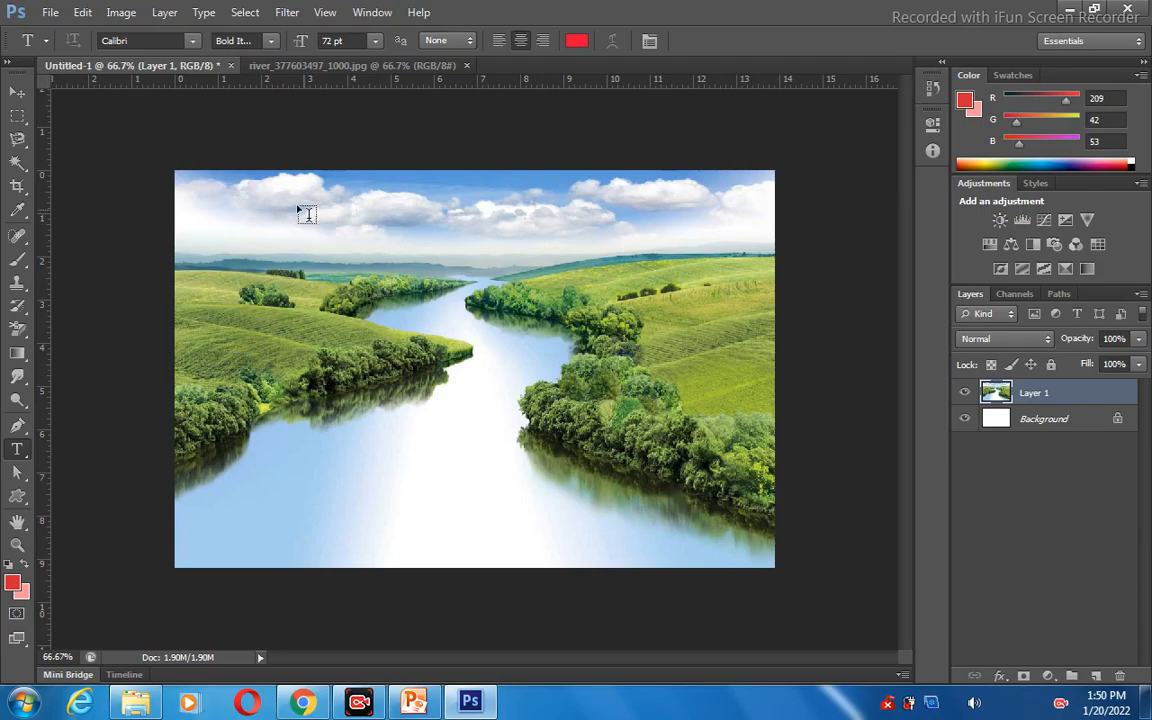
{"action": "left_click", "coordinate": [20, 94]}
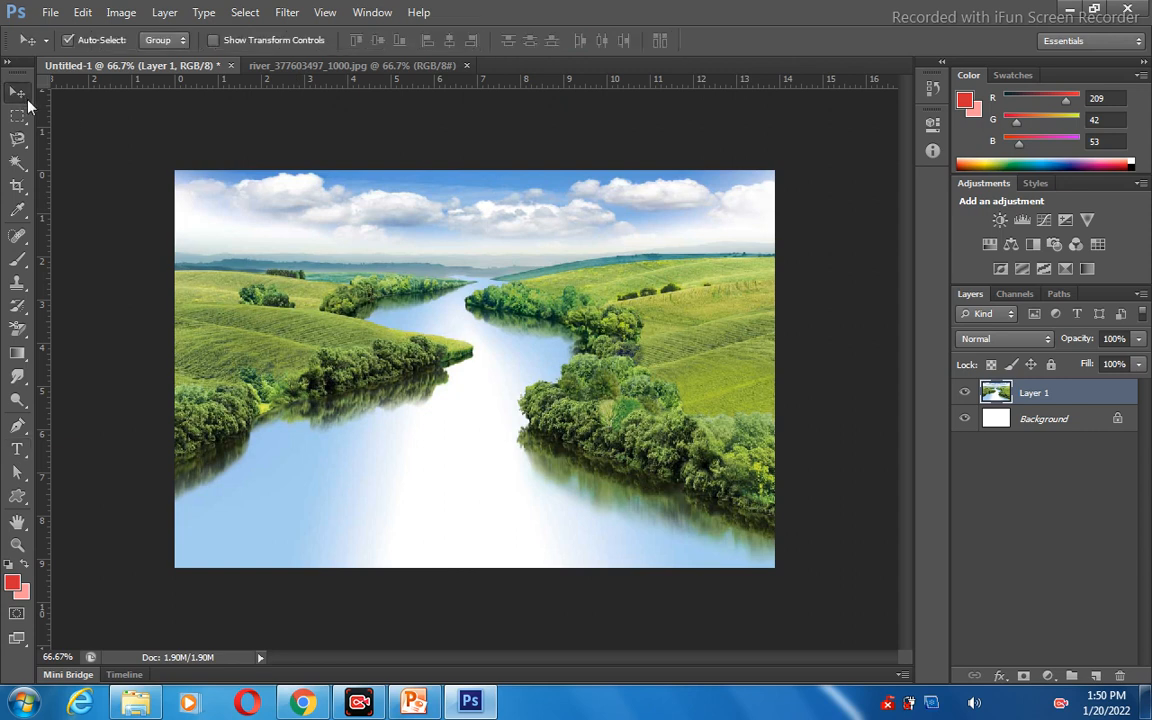
Create a "PAKISTAN" text selection over the left hillside with the Horizontal Type Mask tool, try to move it, and deselect it.
{"action": "left_click", "coordinate": [19, 456]}
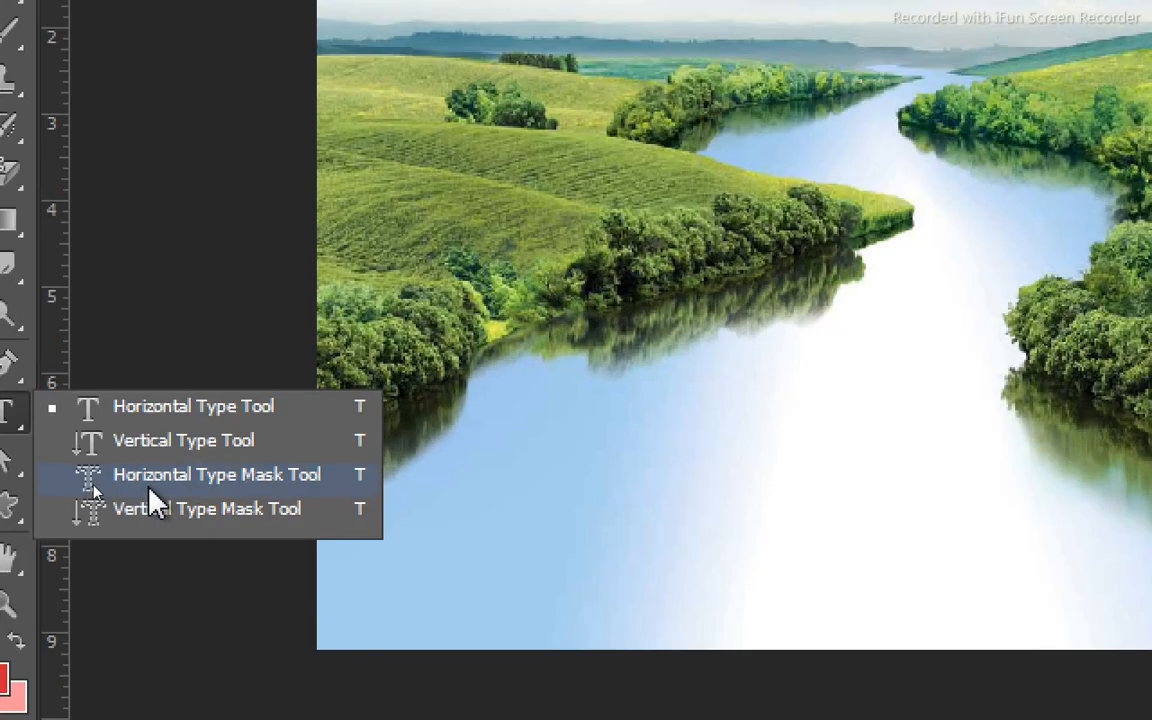
{"action": "left_click", "coordinate": [155, 478]}
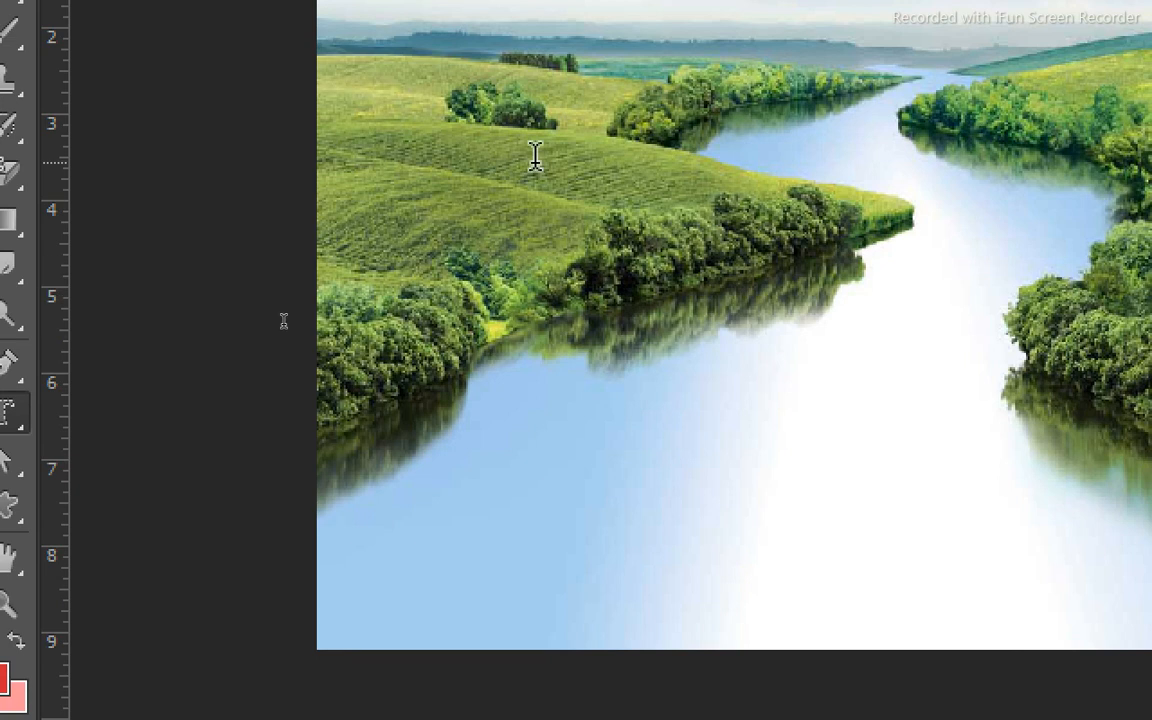
{"action": "left_click", "coordinate": [449, 158]}
{"action": "type", "text": "p"}
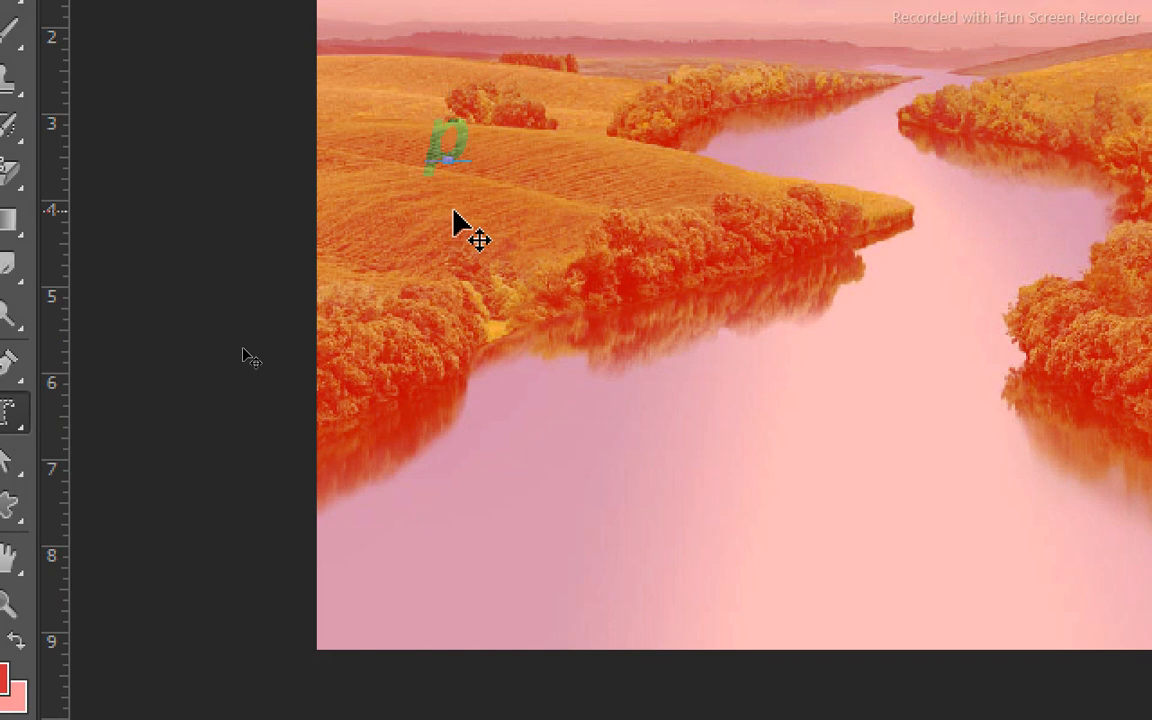
{"action": "key", "text": "BackSpace"}
{"action": "type", "text": "pA"}
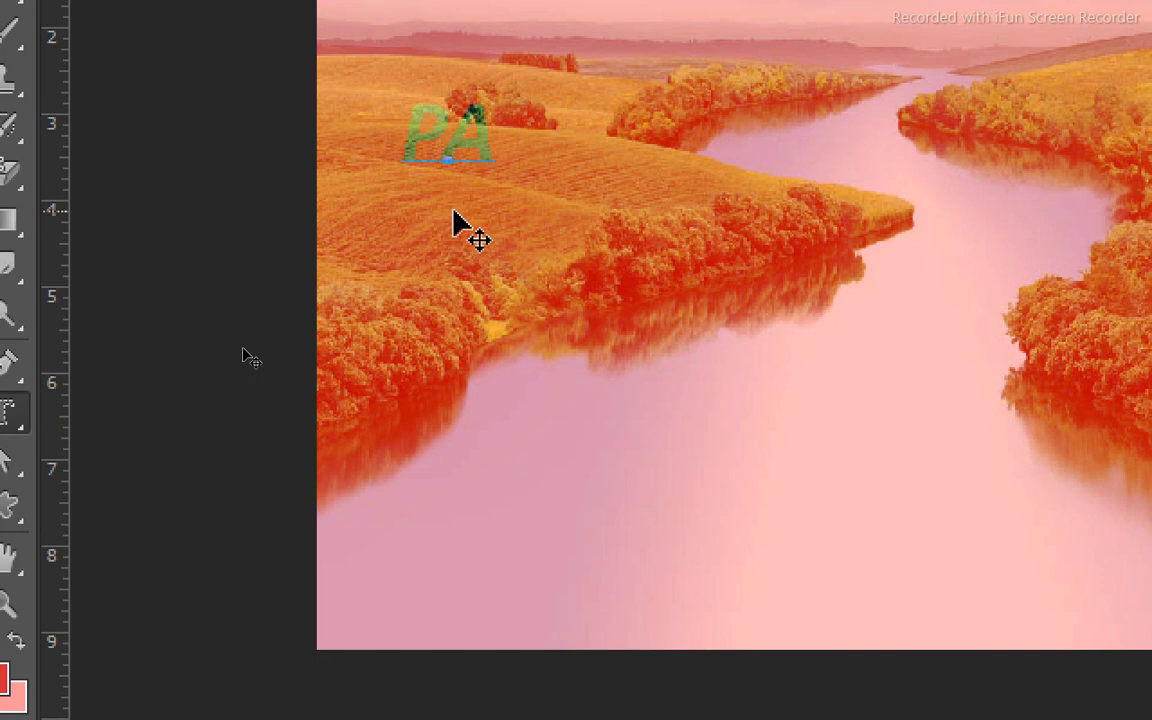
{"action": "type", "text": "KISTA"}
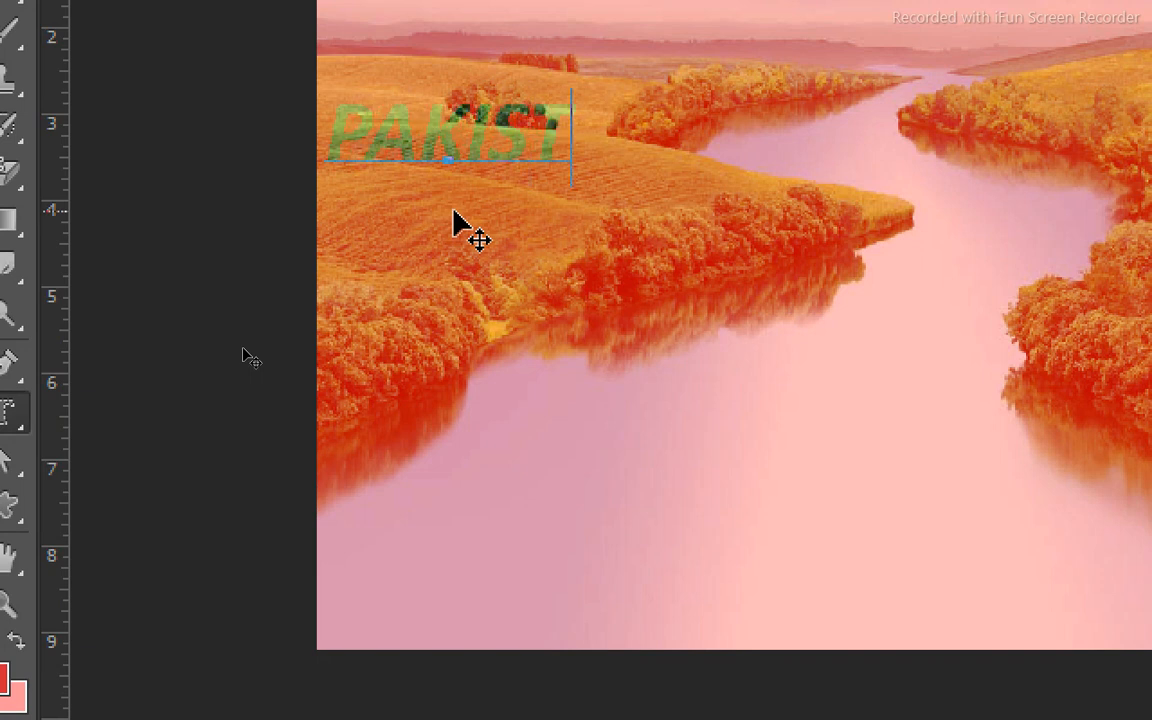
{"action": "type", "text": "N"}
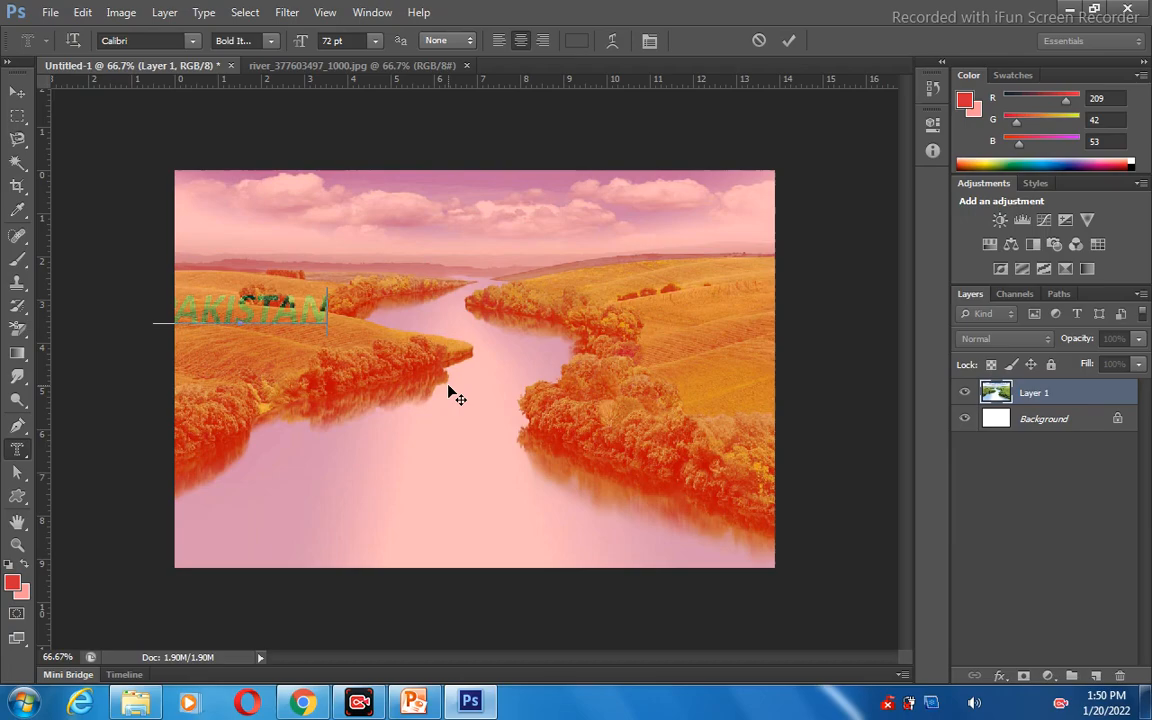
{"action": "left_click", "coordinate": [22, 96]}
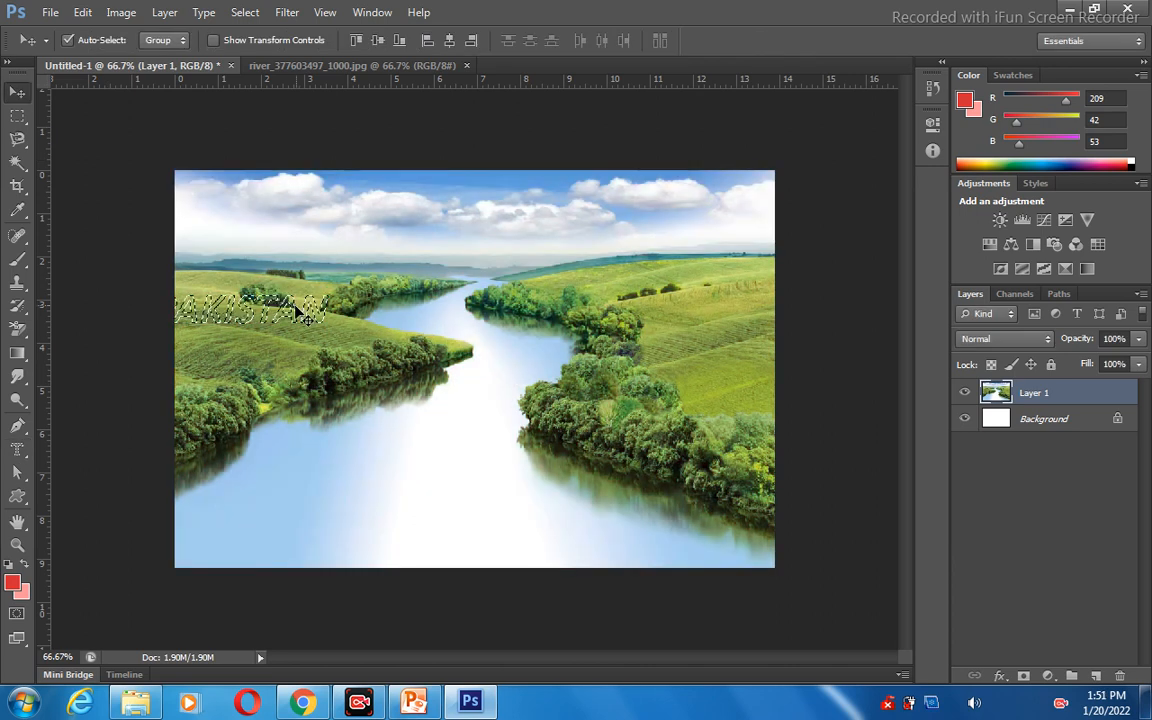
{"action": "mouse_move", "coordinate": [307, 322]}
{"action": "left_mouse_down"}
{"action": "mouse_move", "coordinate": [388, 360]}
{"action": "mouse_move", "coordinate": [283, 304]}
{"action": "mouse_move", "coordinate": [320, 338]}
{"action": "left_mouse_up"}
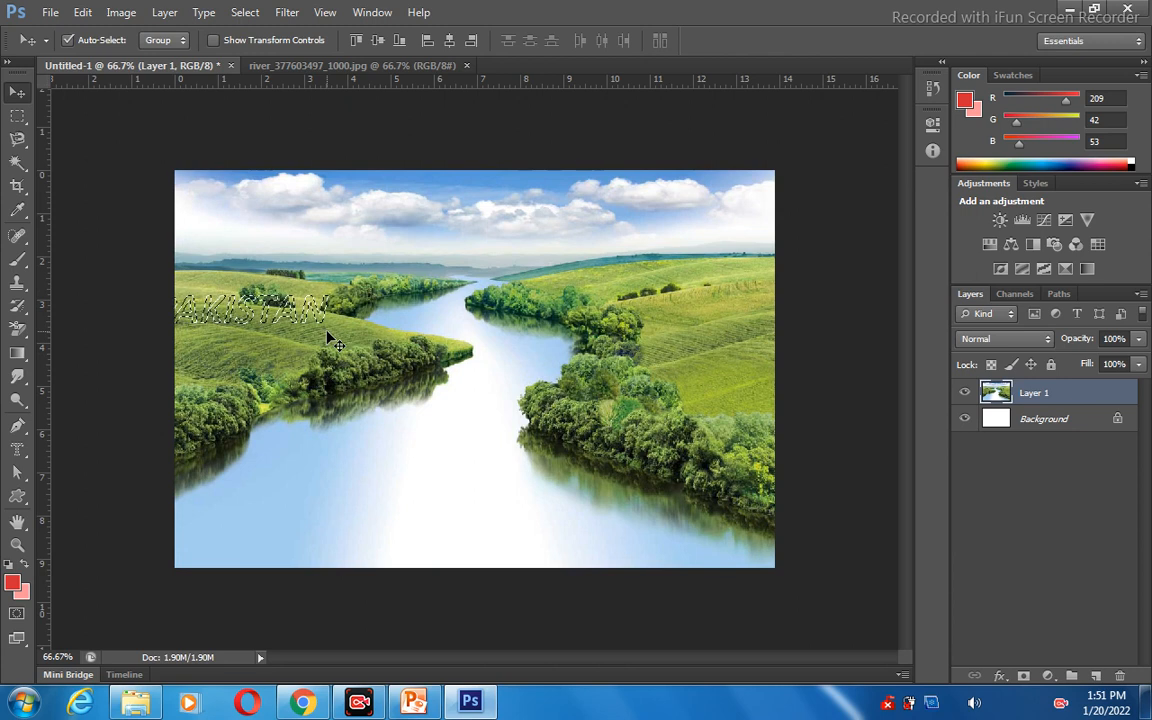
{"action": "key", "text": "ctrl+d"}
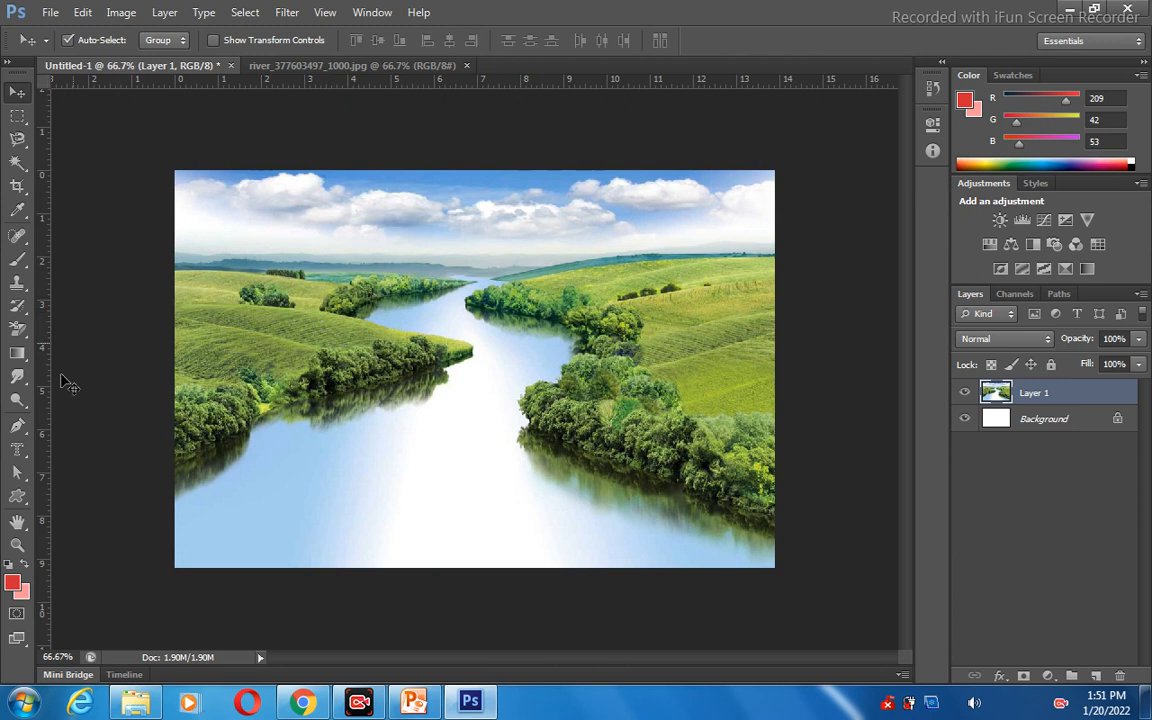
Create a "PAKISTAN" text selection across the middle of the river with the Horizontal Type Mask tool and commit it.
{"action": "left_click", "coordinate": [17, 449]}
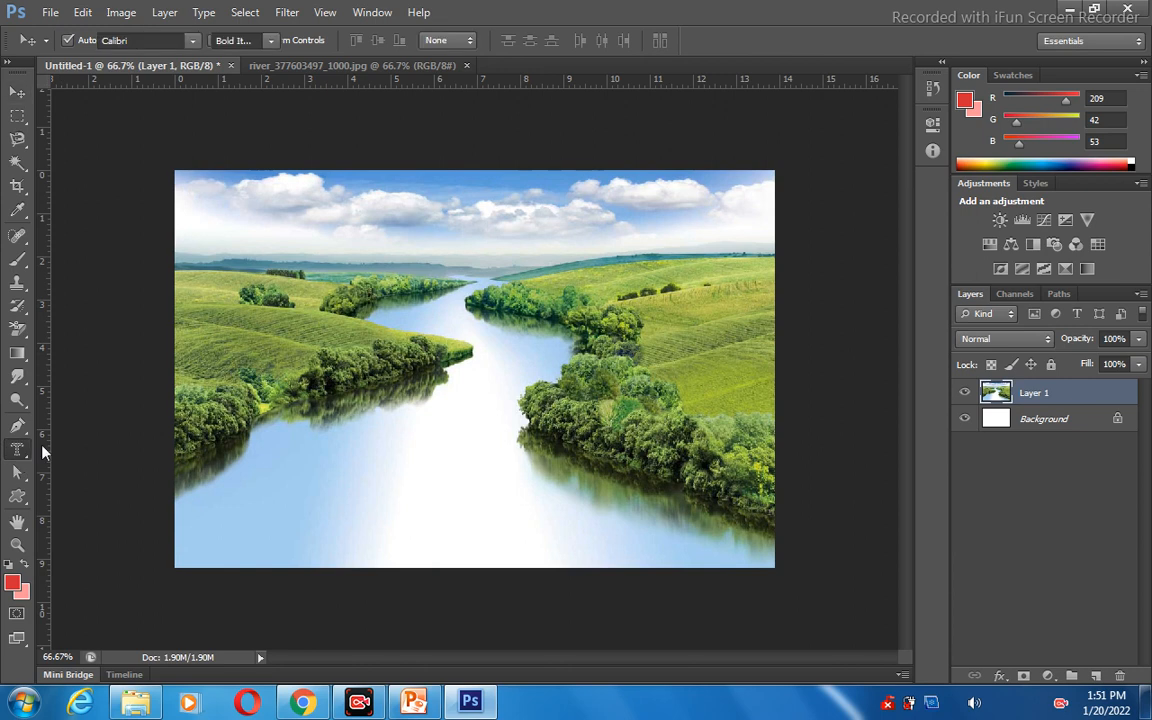
{"action": "left_click", "coordinate": [465, 392]}
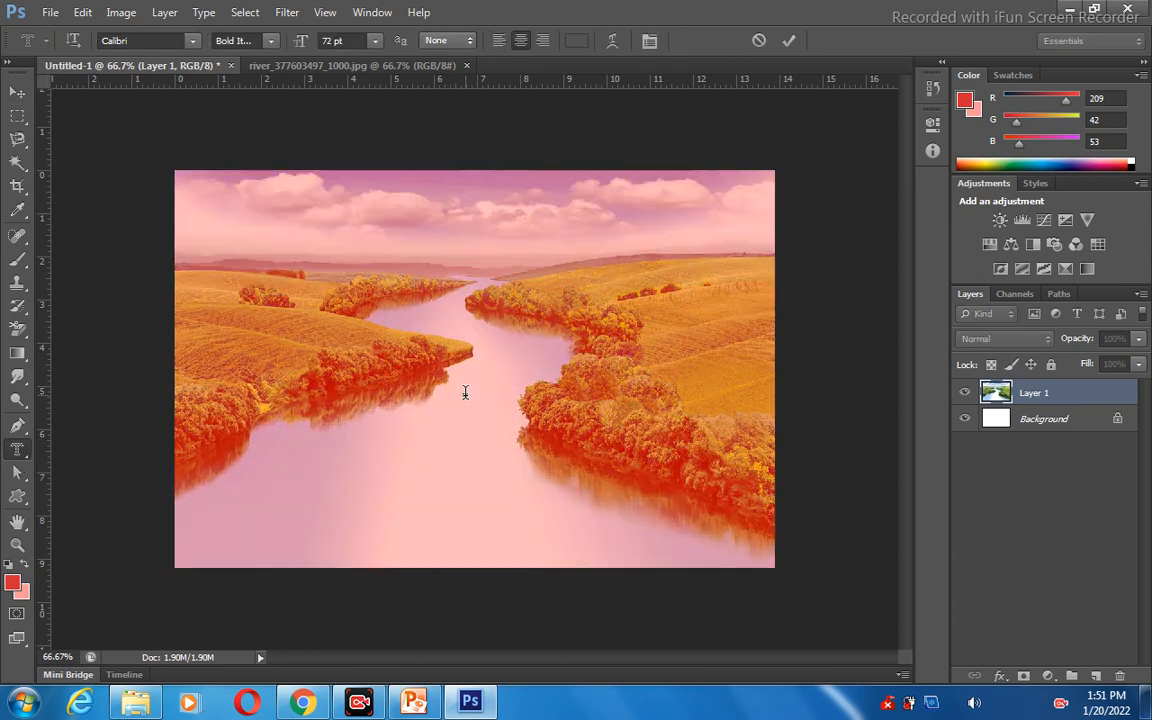
{"action": "type", "text": "PAKISTAN"}
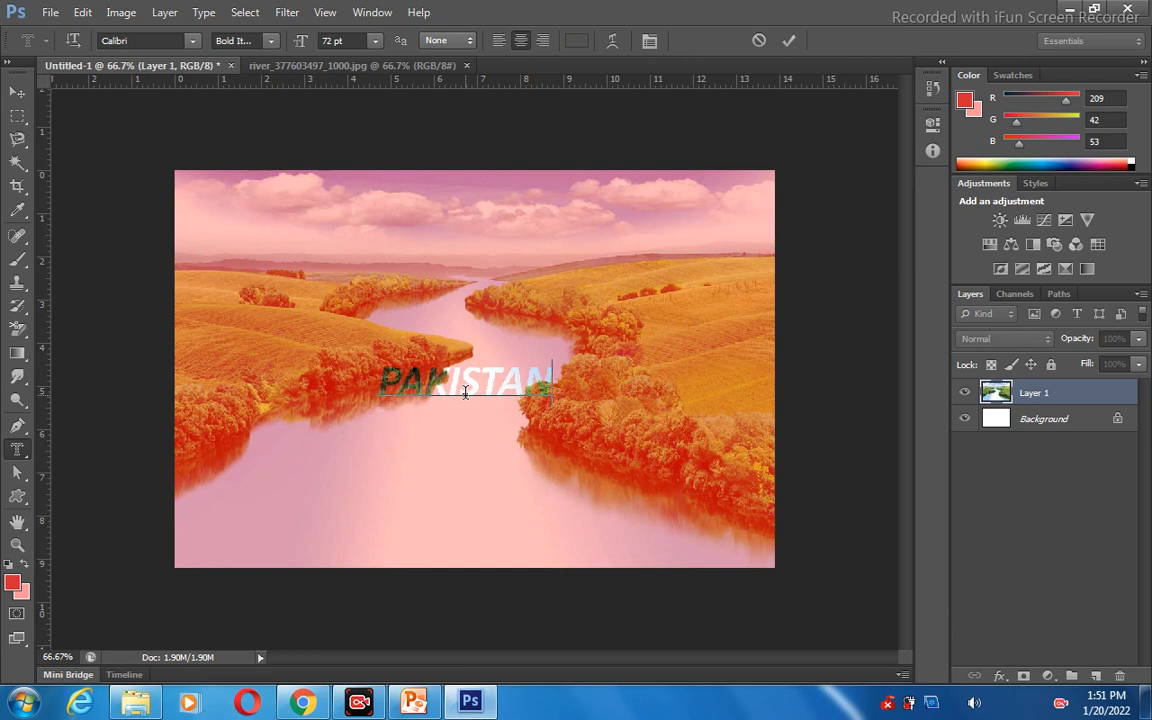
{"action": "left_click_drag", "start_coordinate": [432, 377], "coordinate": [525, 375]}
{"action": "left_click", "coordinate": [14, 95]}
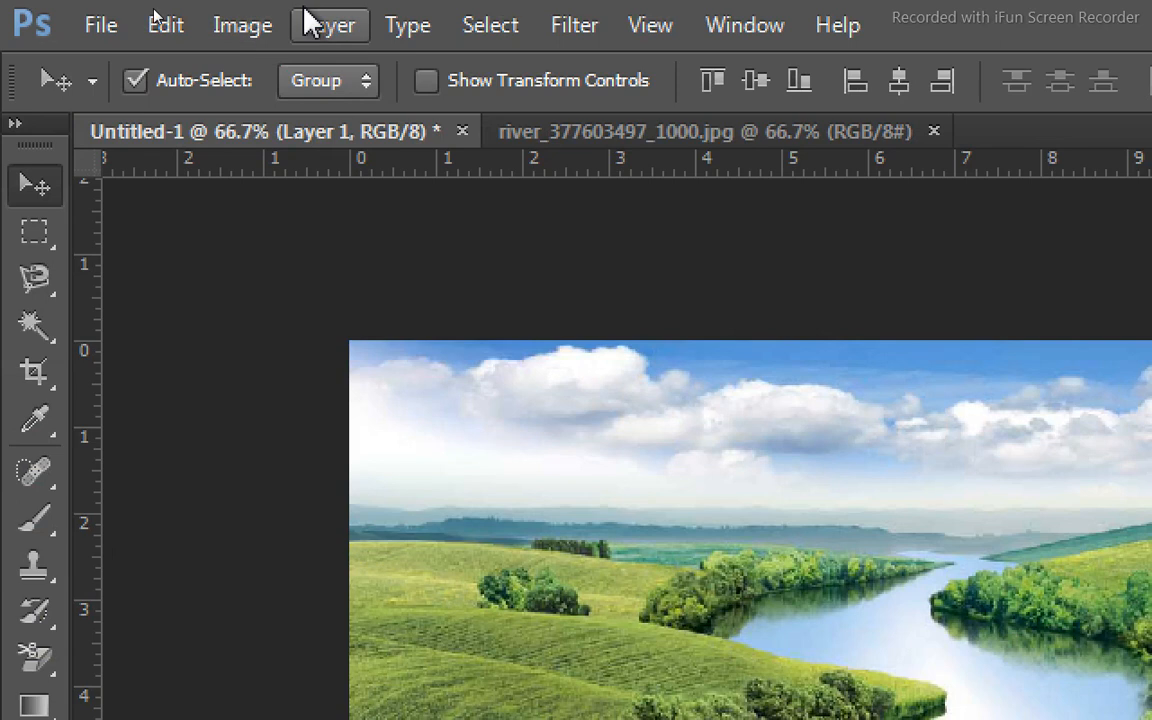
Copy the text-shaped selection to a new layer with Layer Via Copy, and hide Layer 1.
{"action": "left_click", "coordinate": [311, 28]}
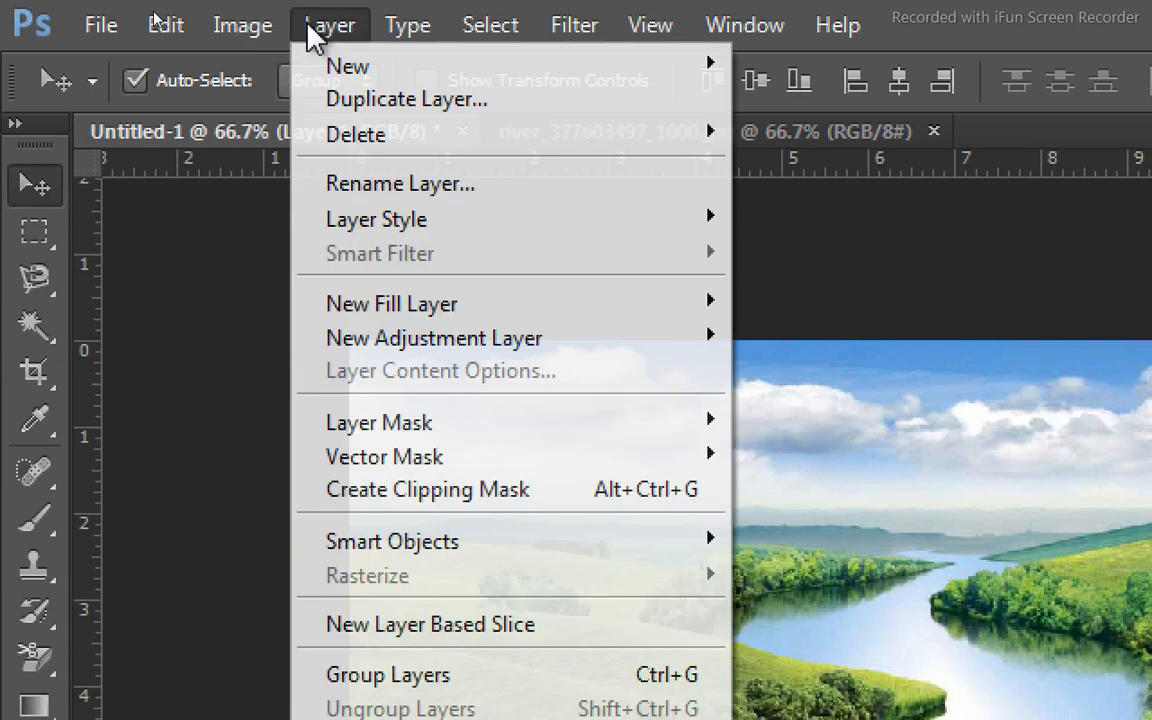
{"action": "mouse_move", "coordinate": [334, 74]}
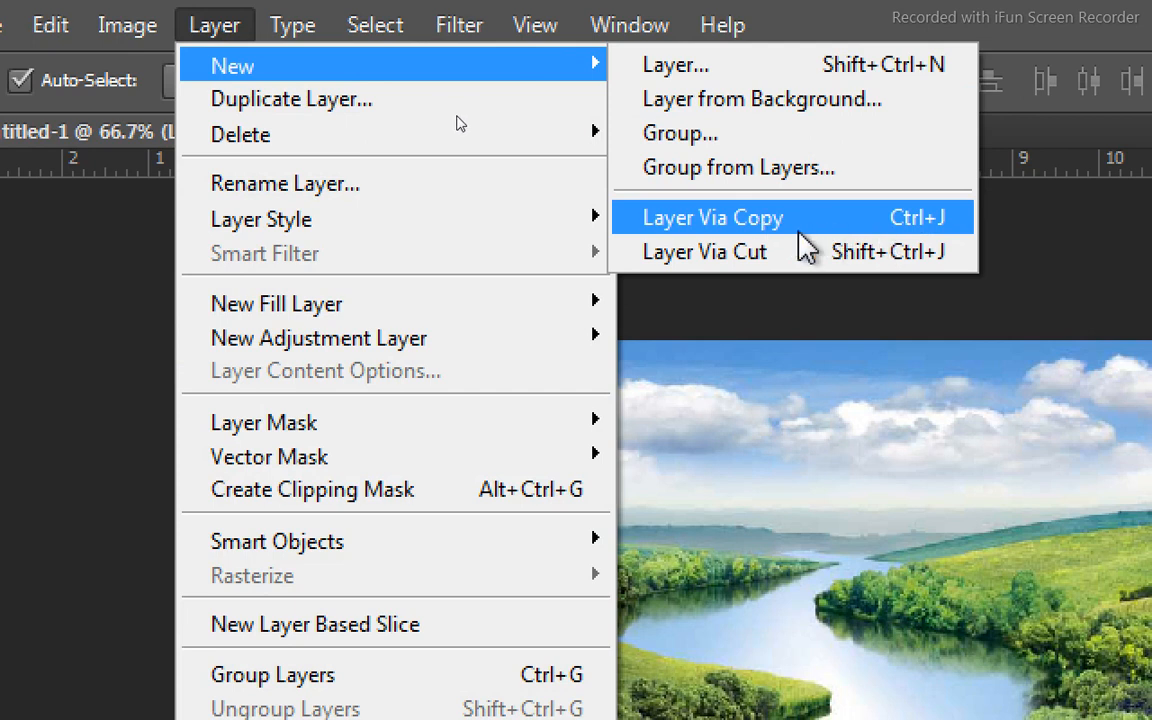
{"action": "left_click", "coordinate": [912, 221]}
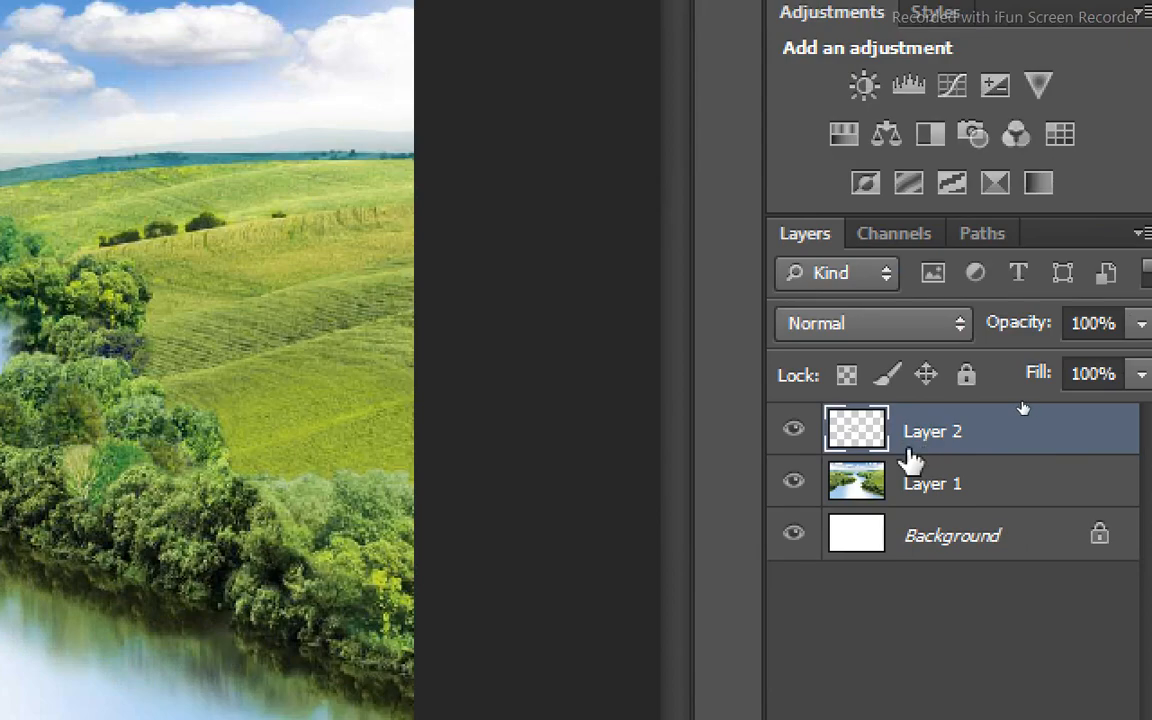
{"action": "left_click", "coordinate": [794, 482]}
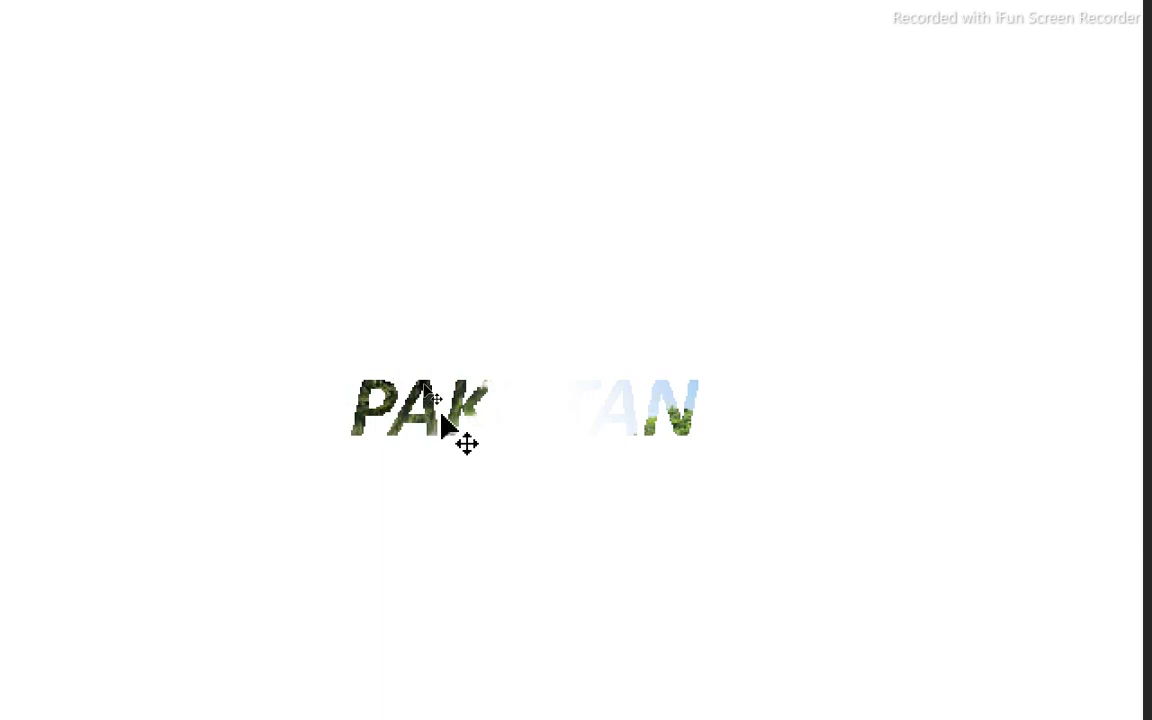
Move the picture-filled "PAKISTAN" cutout around the canvas, show Layer 1 again, and place the cutout over the left hillside.
{"action": "left_click_drag", "start_coordinate": [440, 420], "coordinate": [350, 342]}
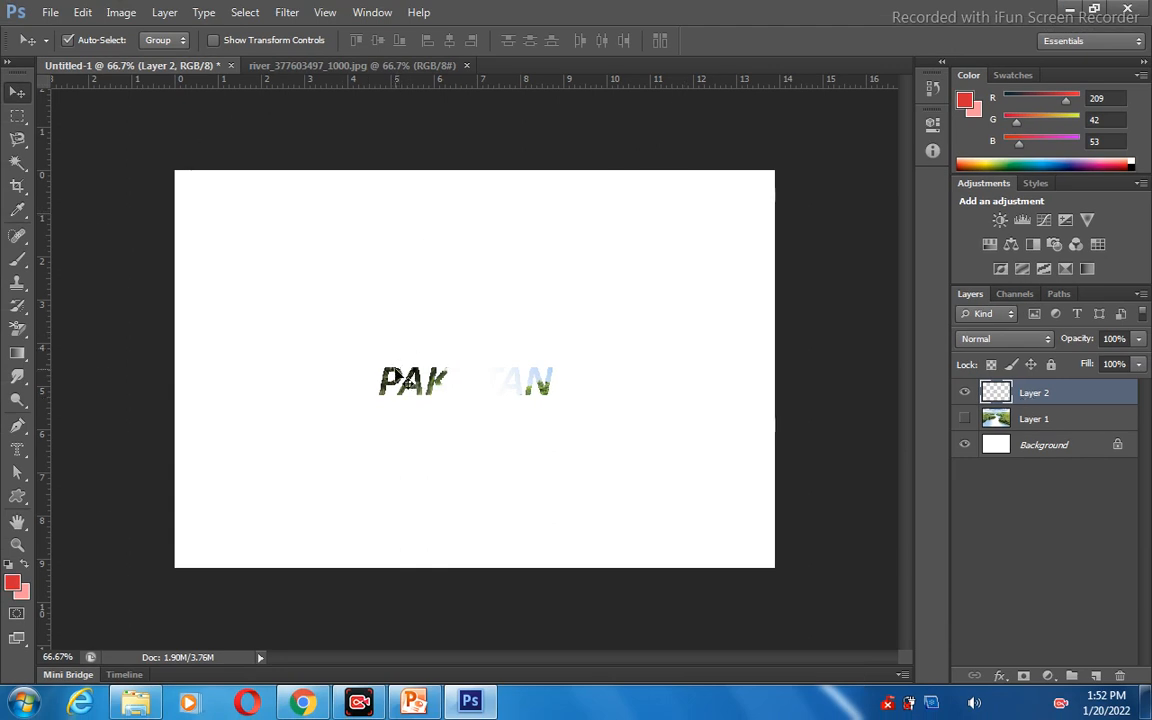
{"action": "left_click_drag", "start_coordinate": [398, 378], "coordinate": [349, 257]}
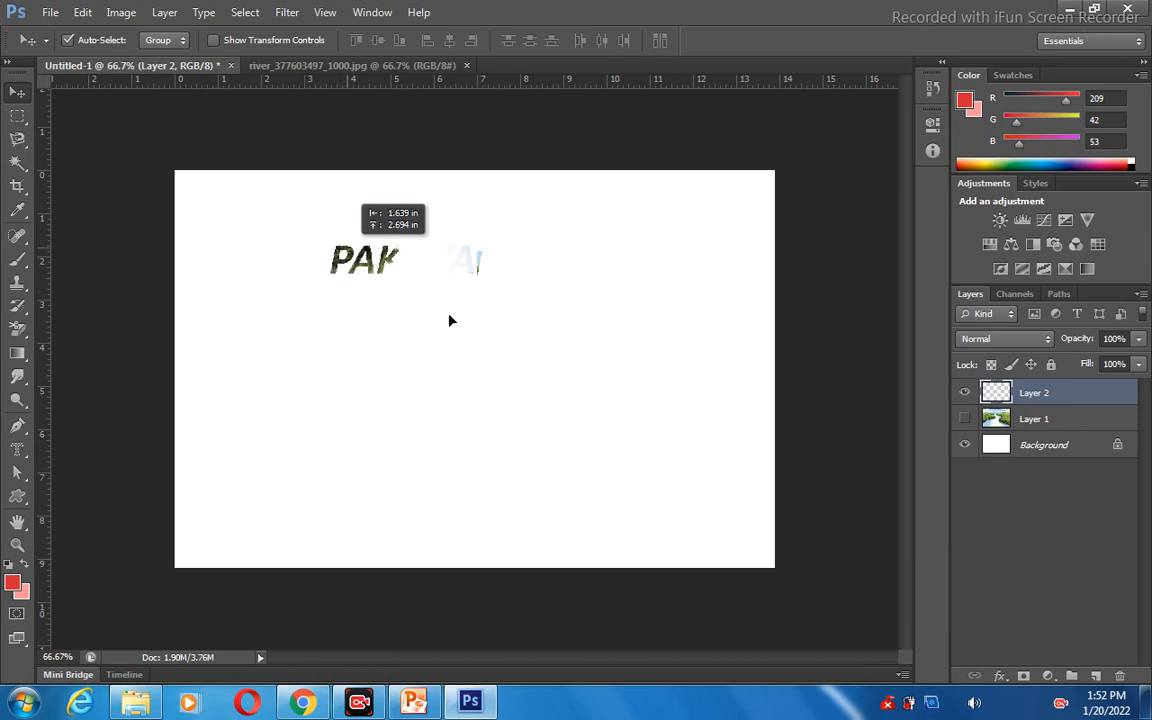
{"action": "left_click_drag", "start_coordinate": [450, 320], "coordinate": [394, 318]}
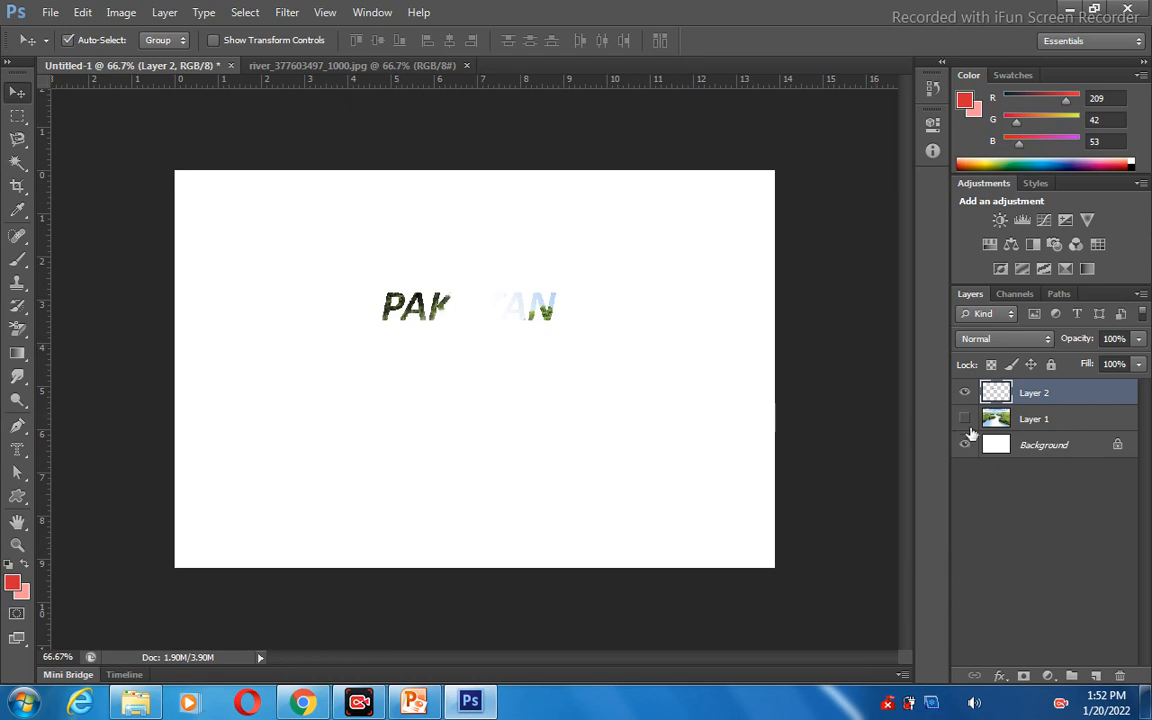
{"action": "left_click", "coordinate": [965, 420]}
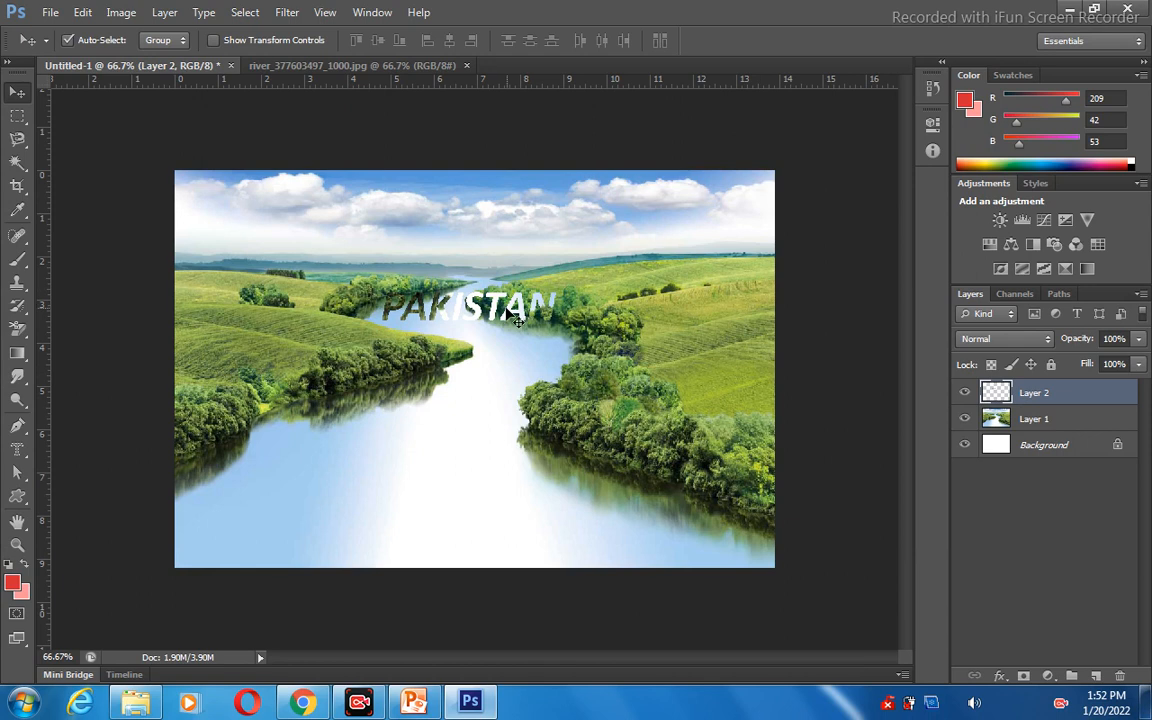
{"action": "left_click_drag", "start_coordinate": [518, 328], "coordinate": [321, 340]}
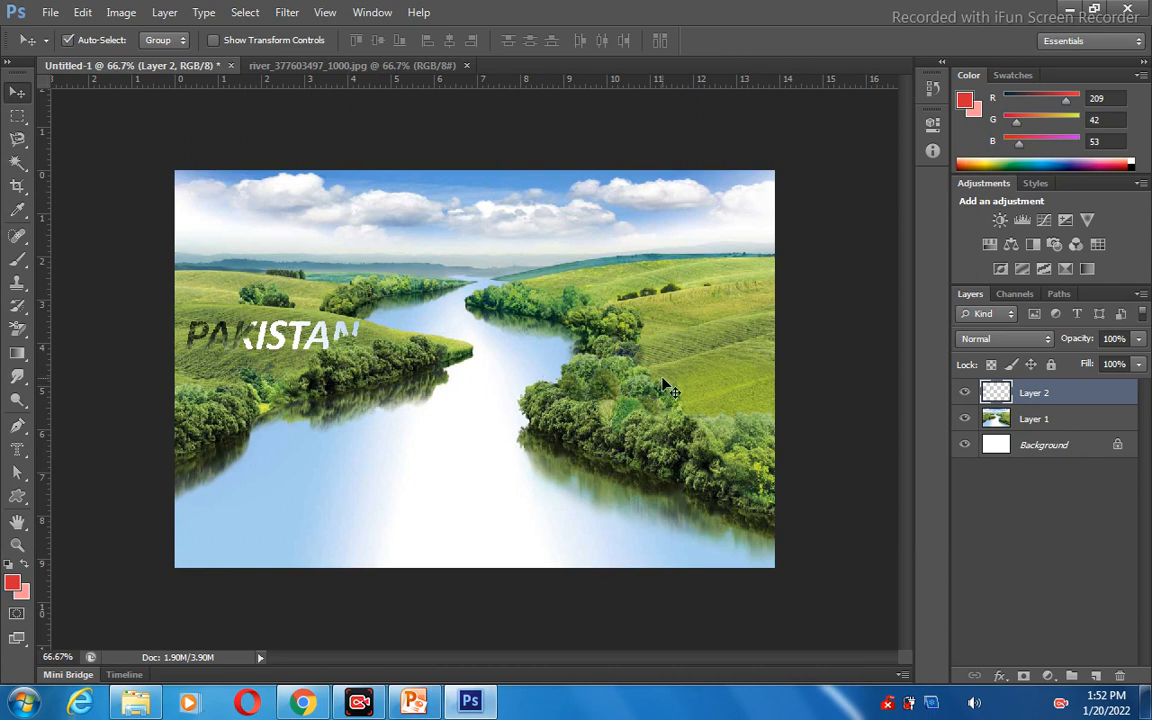
Undo the cutout's moves and the Layer Via Copy, and clear the remaining "PAKISTAN" selection.
{"action": "key", "text": "ctrl+alt+z"}
{"action": "key", "text": "ctrl+alt+z"}
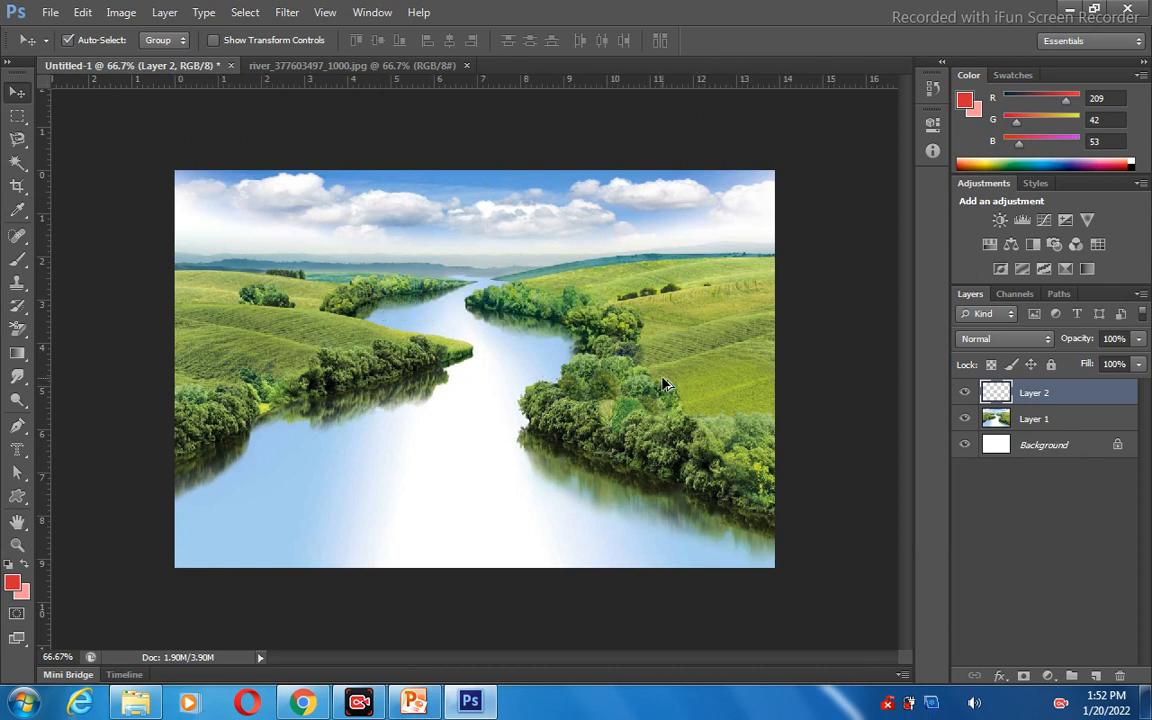
{"action": "key", "text": "ctrl+alt+z"}
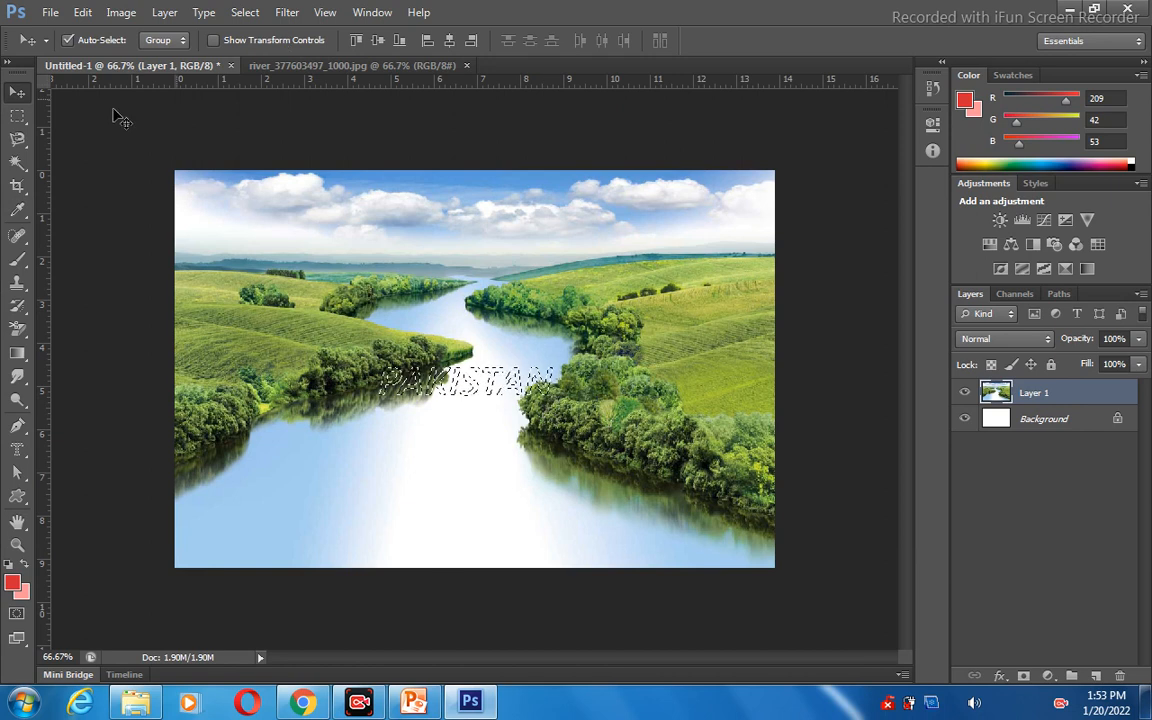
{"action": "key", "text": "ctrl+d"}
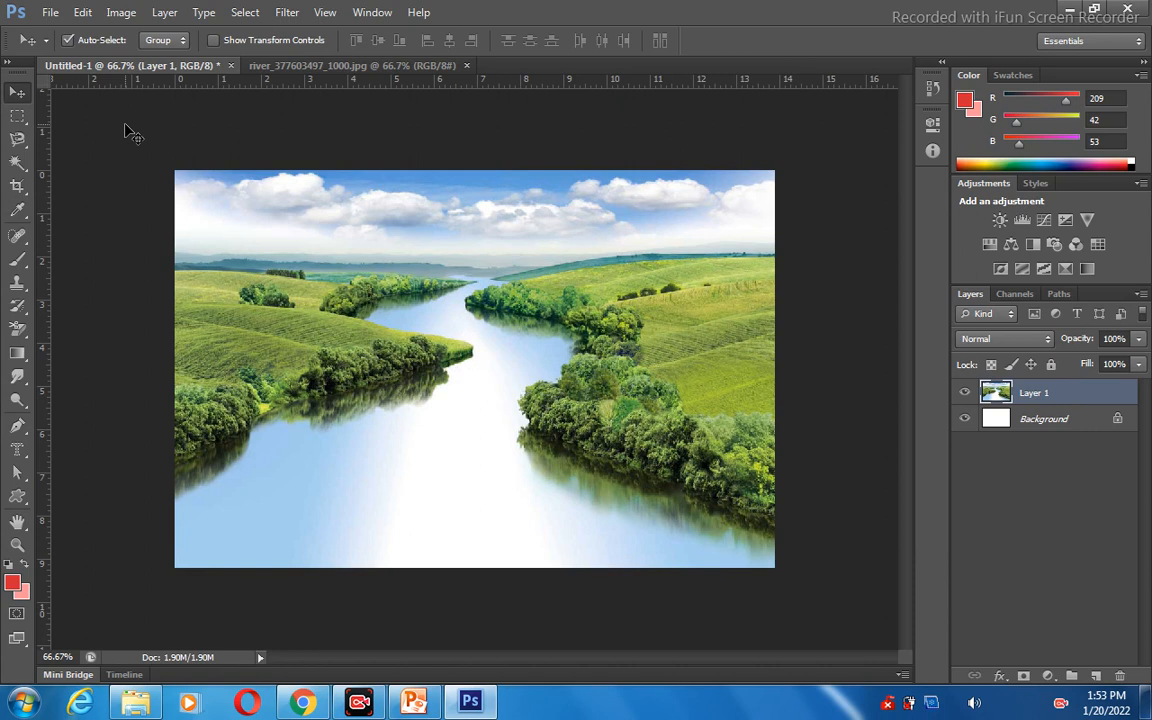
Add the sample surname in capitals near the river's lower-left bank with the Horizontal Type tool, and commit it to its layer.
{"action": "left_click", "coordinate": [16, 453]}
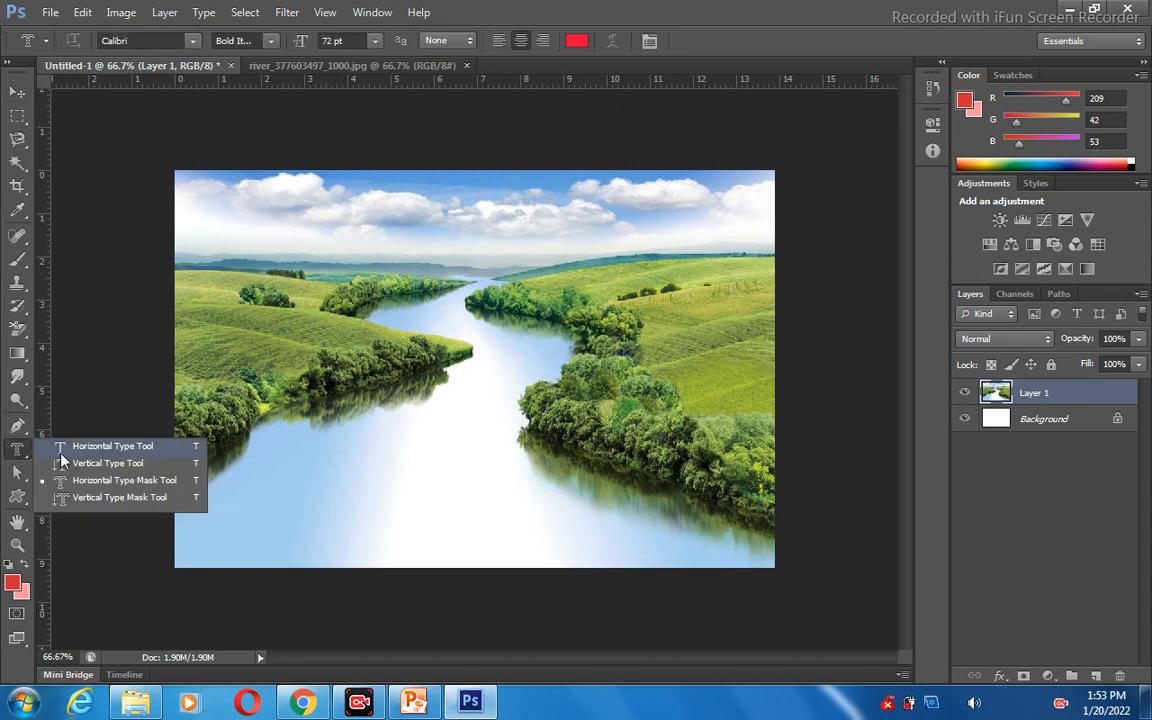
{"action": "left_click", "coordinate": [60, 454]}
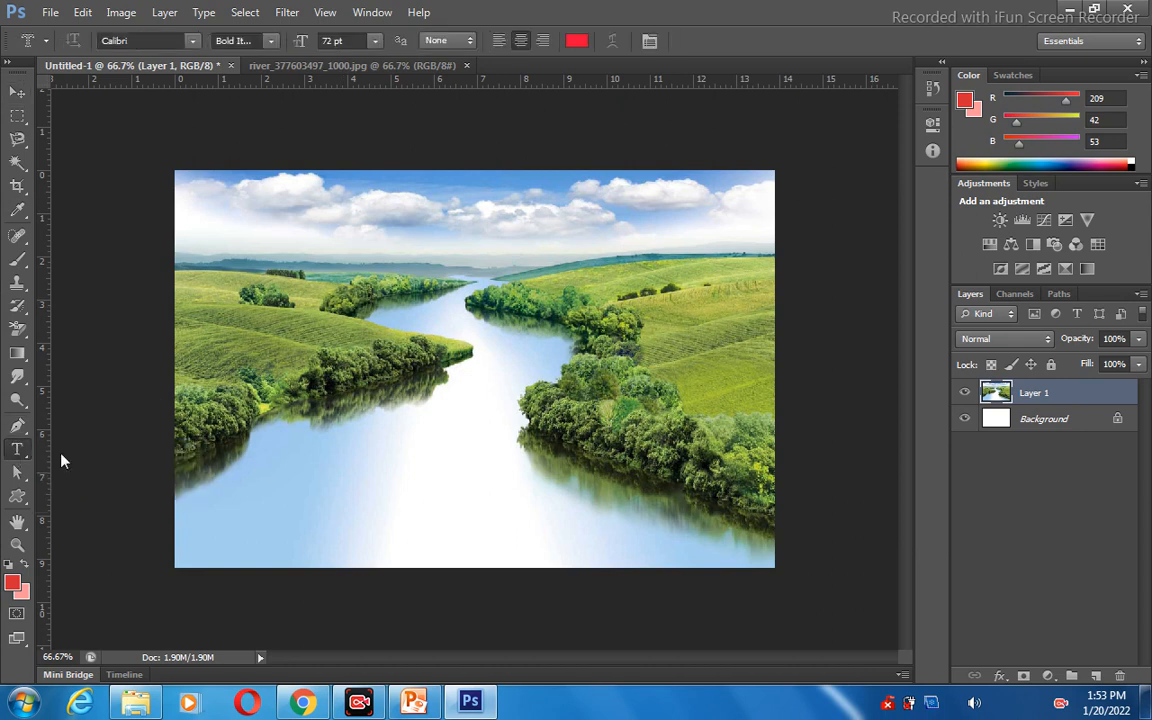
{"action": "left_click", "coordinate": [276, 451]}
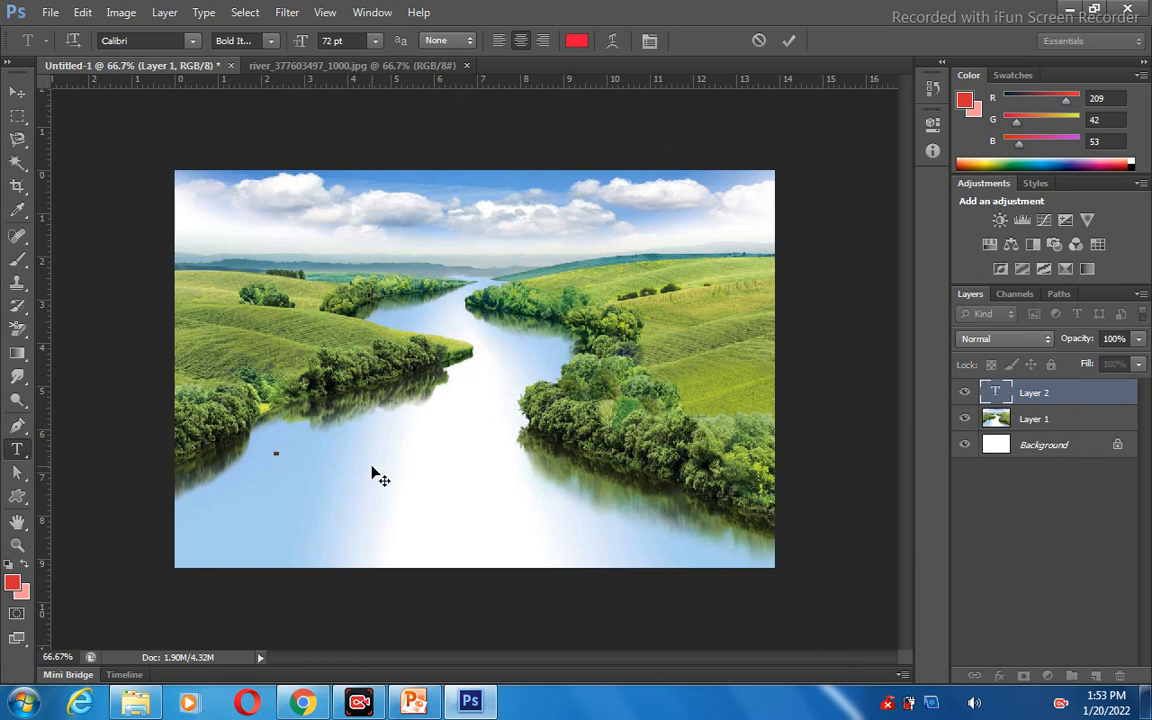
{"action": "type", "text": "KHAN"}
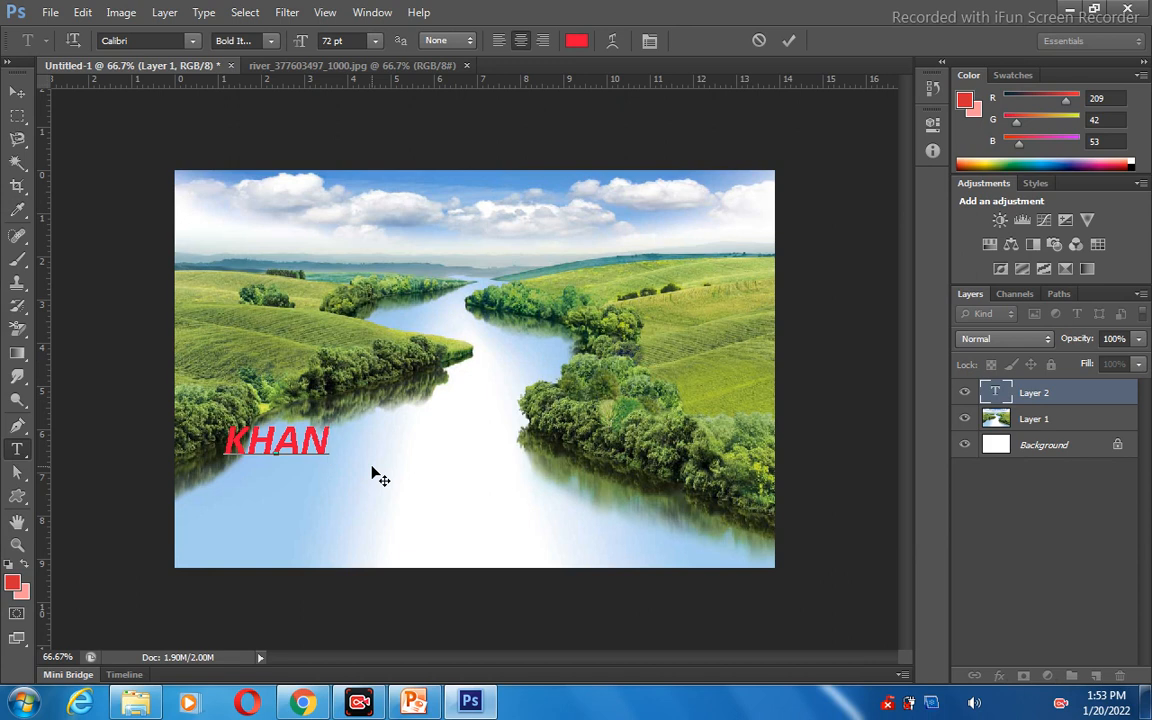
{"action": "left_click", "coordinate": [22, 96]}
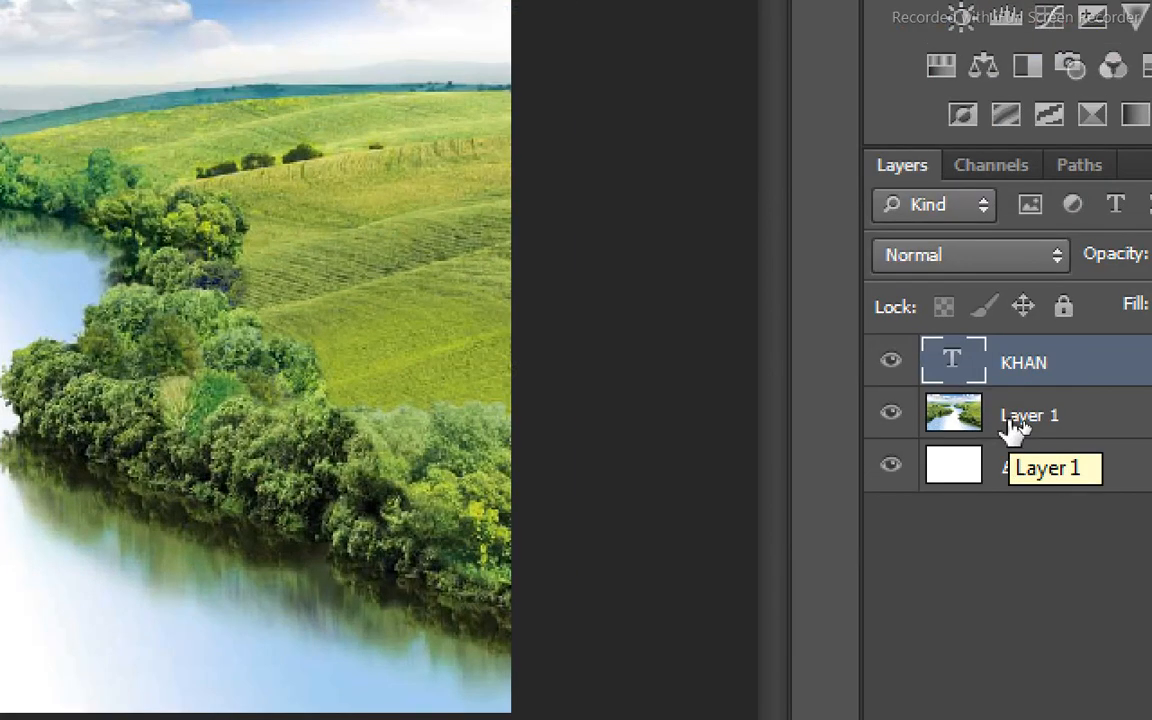
Move the river picture's Layer 1 above the surname text layer in the layer stack.
{"action": "left_click_drag", "start_coordinate": [1015, 425], "coordinate": [1010, 358]}
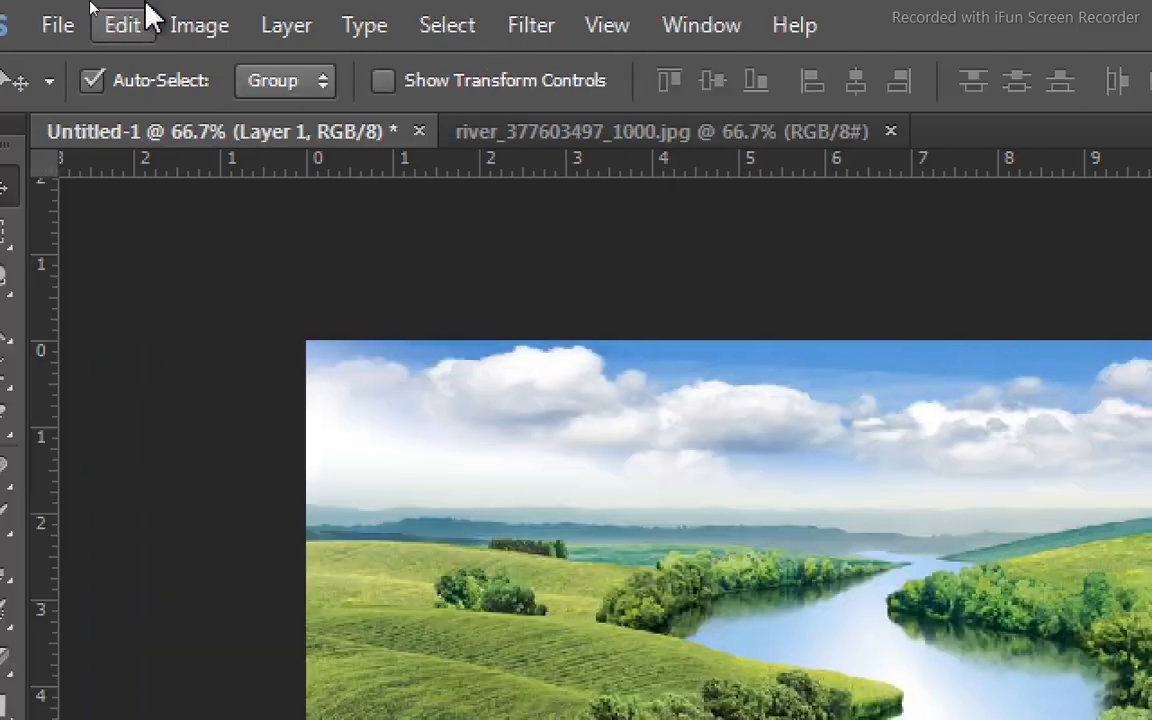
{"action": "left_click", "coordinate": [315, 30]}
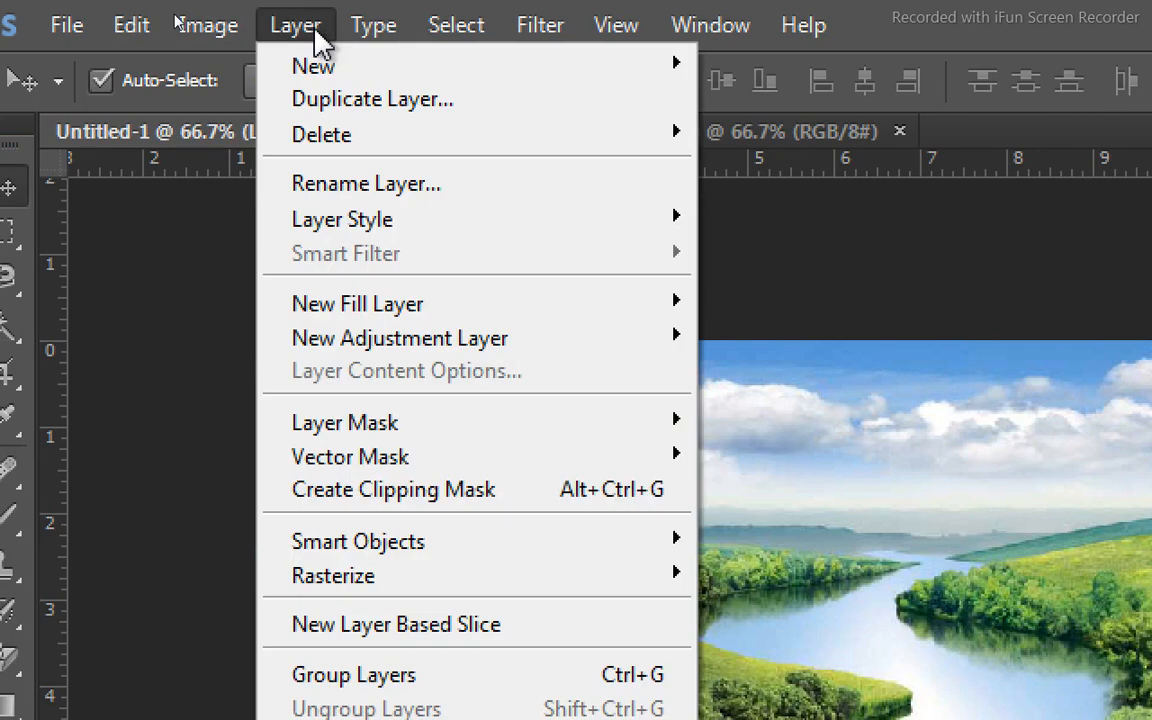
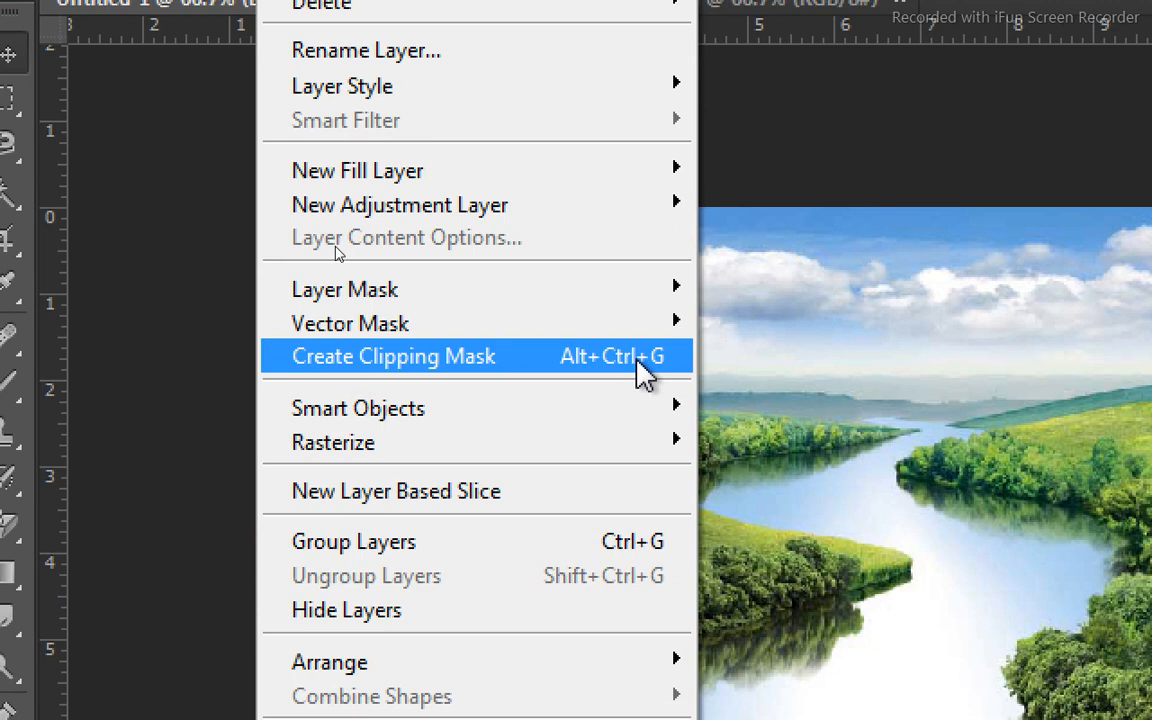
Create a clipping mask from Layer 1 onto the surname text and shift the river picture slightly inside the letters.
{"action": "left_click", "coordinate": [643, 373]}
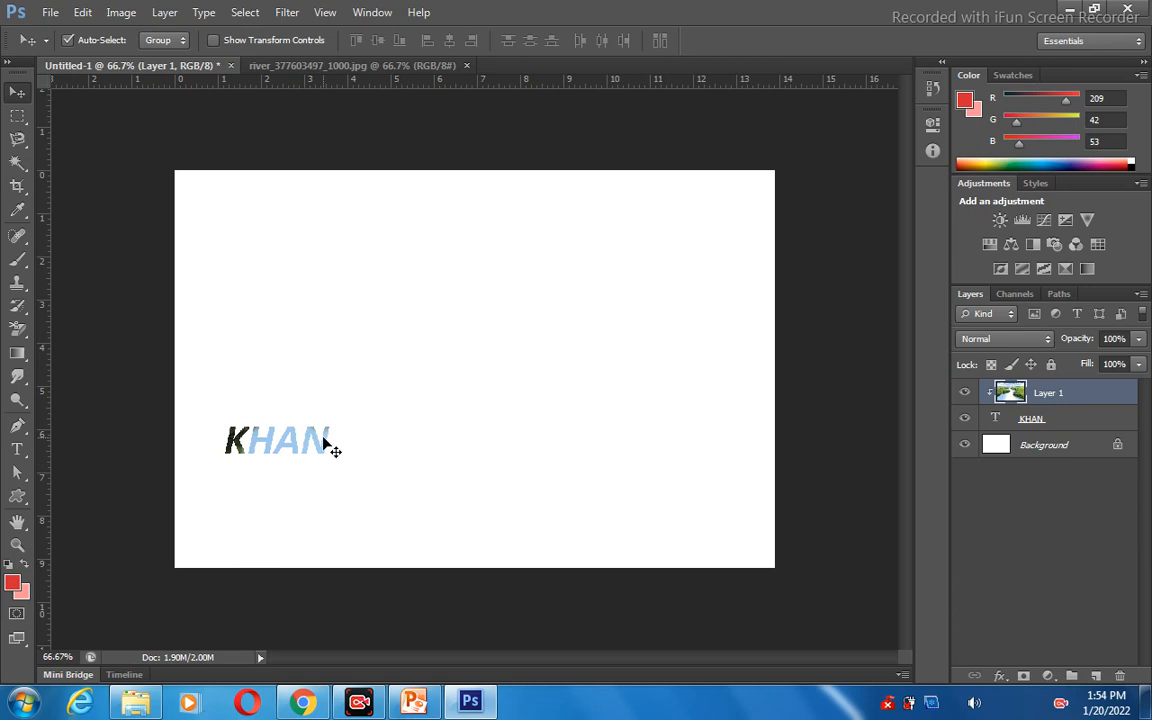
{"action": "left_click_drag", "start_coordinate": [325, 443], "coordinate": [347, 458]}
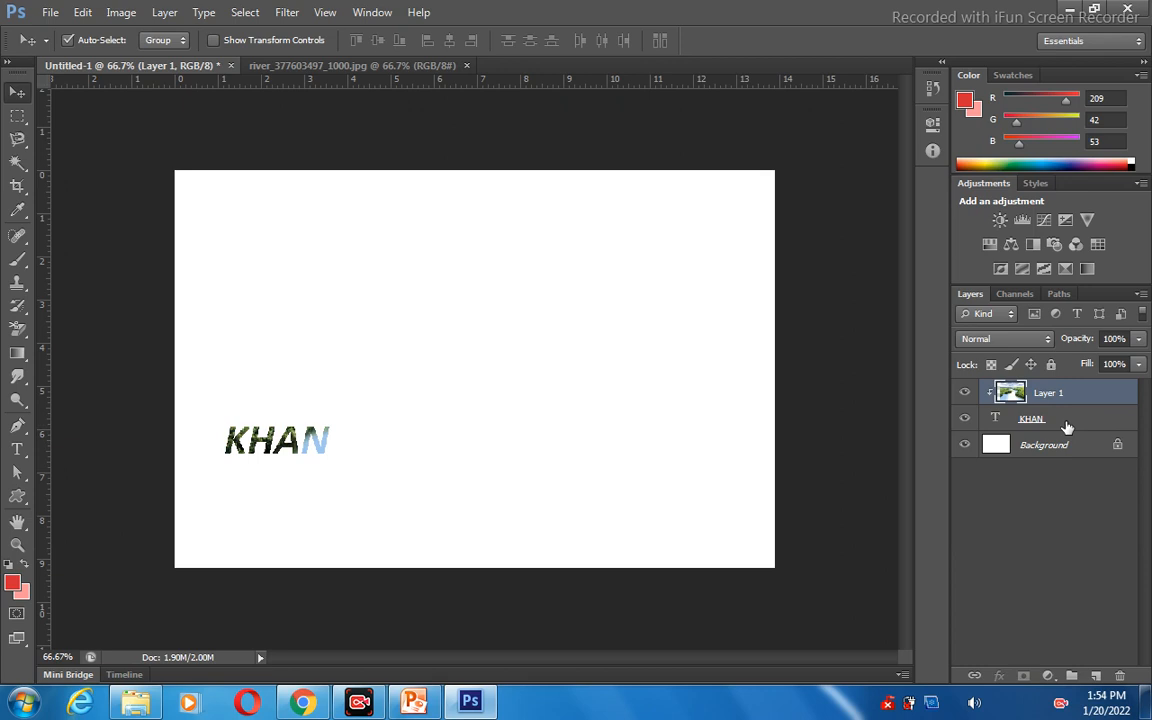
Select the surname text layer together with the clipped Layer 1 and merge the two layers.
{"action": "left_click", "coordinate": [1067, 424], "text": "shift"}
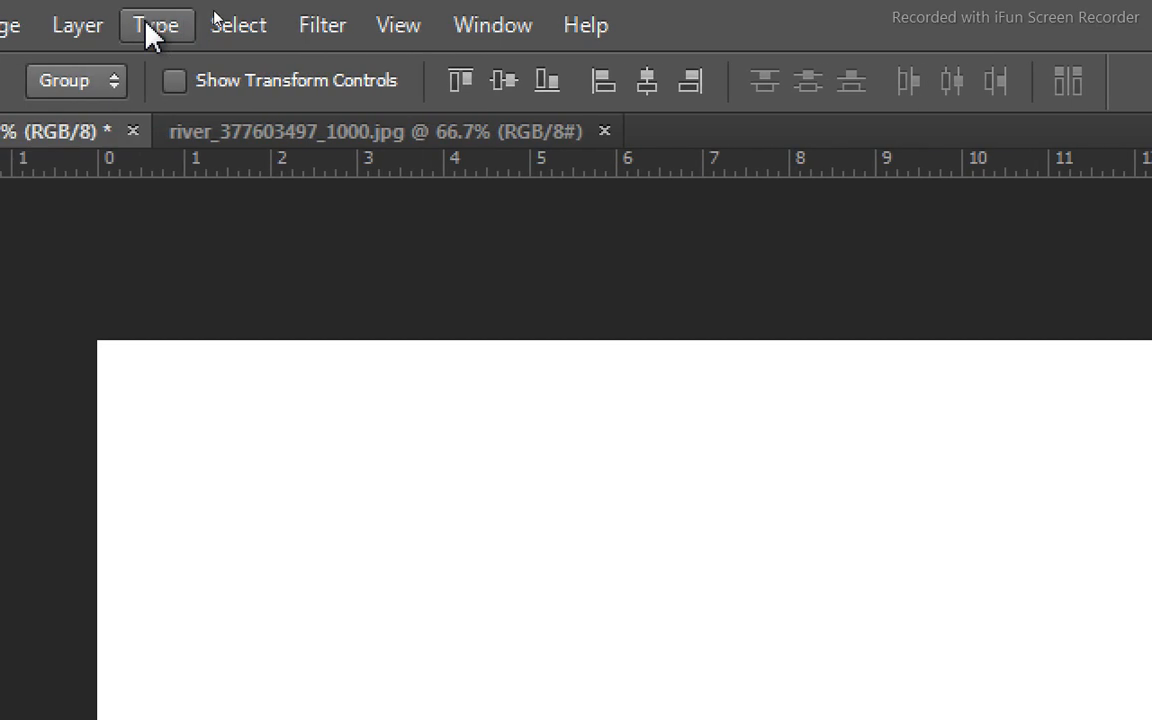
{"action": "left_click", "coordinate": [238, 26]}
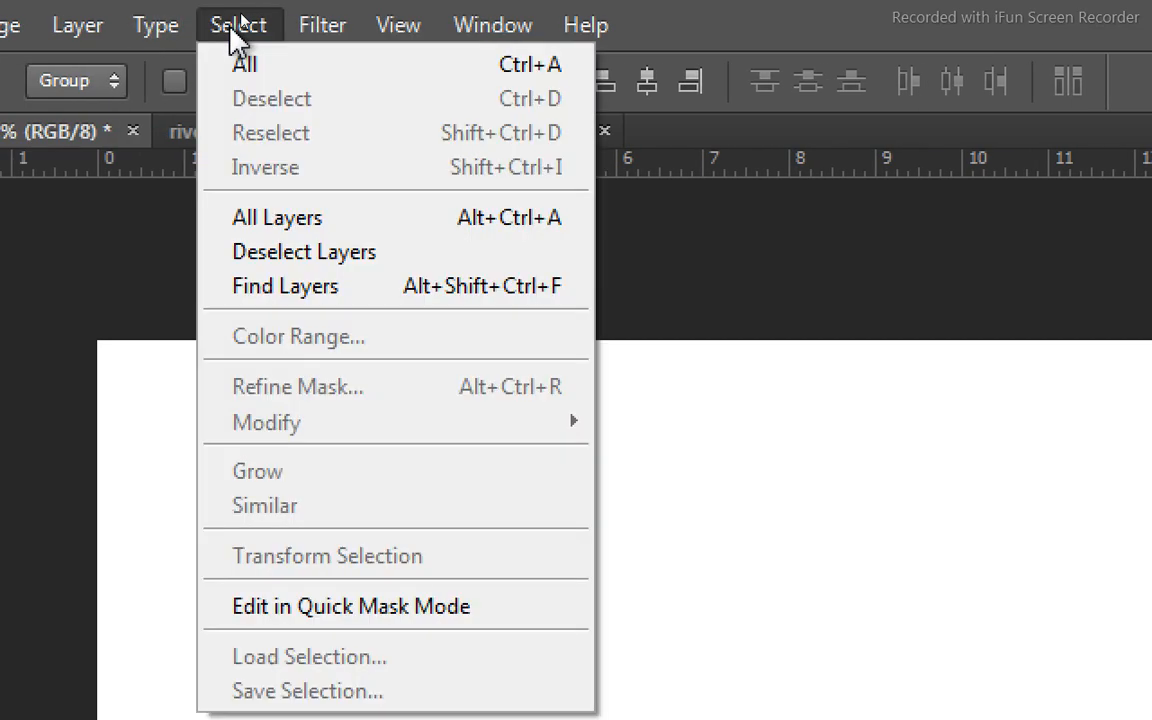
{"action": "mouse_move", "coordinate": [48, 30]}
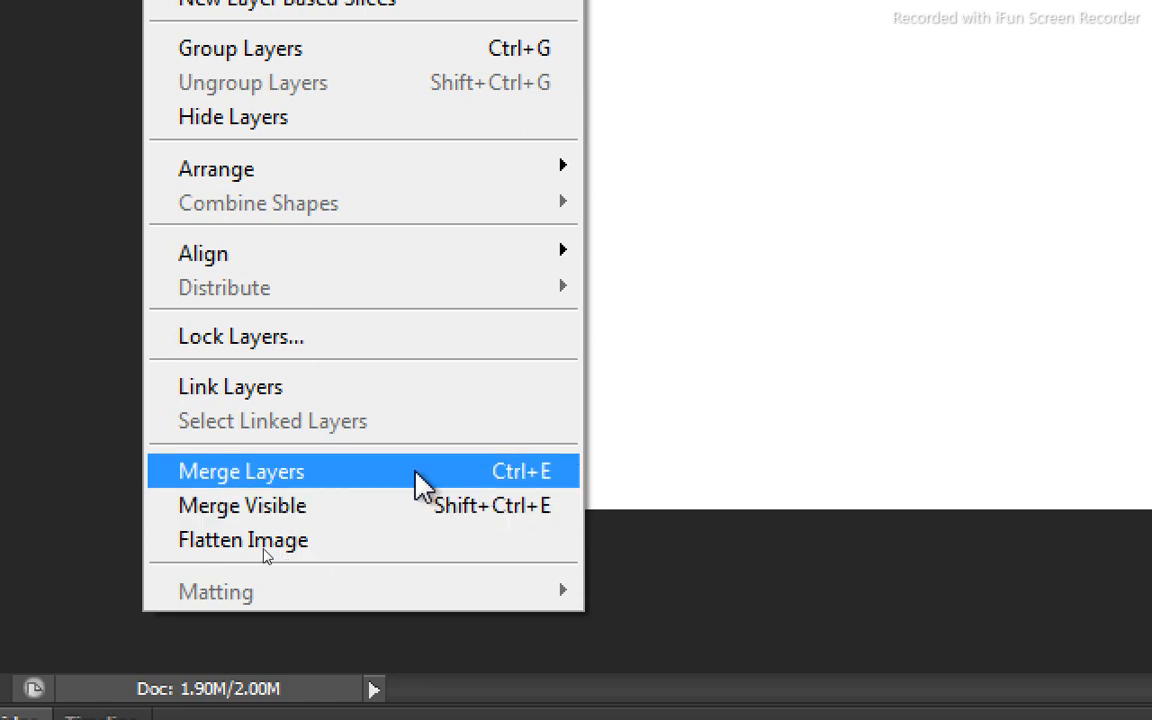
{"action": "left_click", "coordinate": [203, 479]}
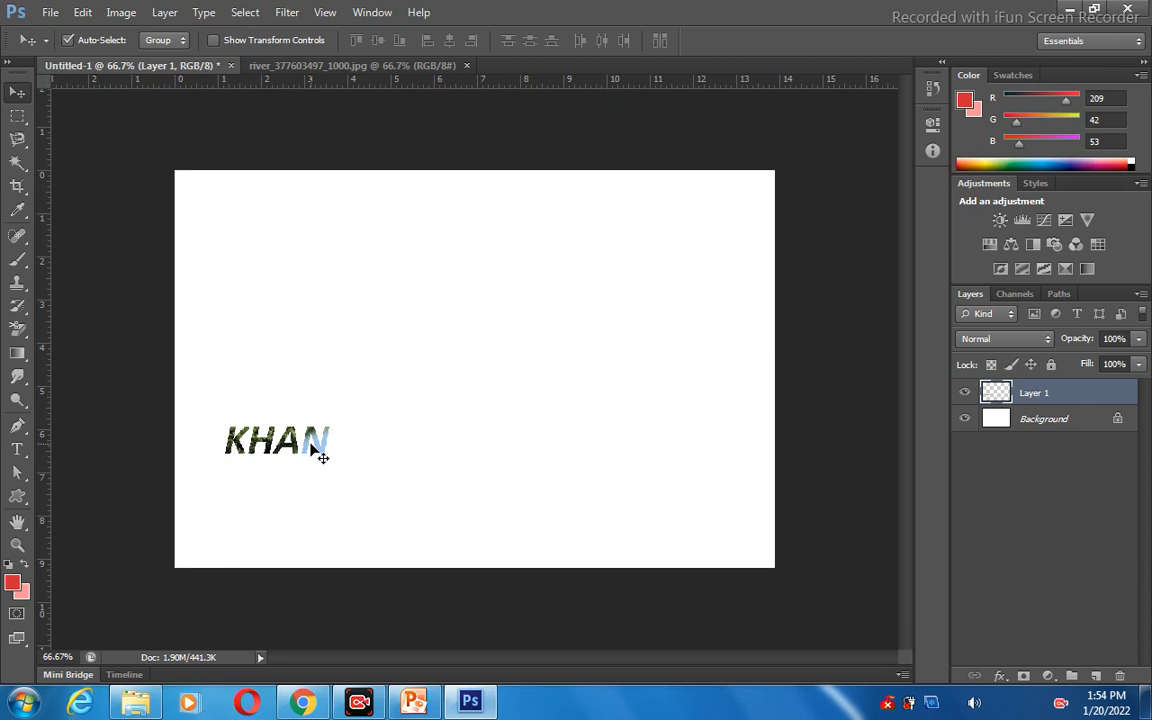
Move the merged picture-filled surname around the white canvas and place it slightly left of the center.
{"action": "left_click_drag", "start_coordinate": [311, 443], "coordinate": [380, 373]}
{"action": "left_click_drag", "start_coordinate": [280, 453], "coordinate": [469, 315]}
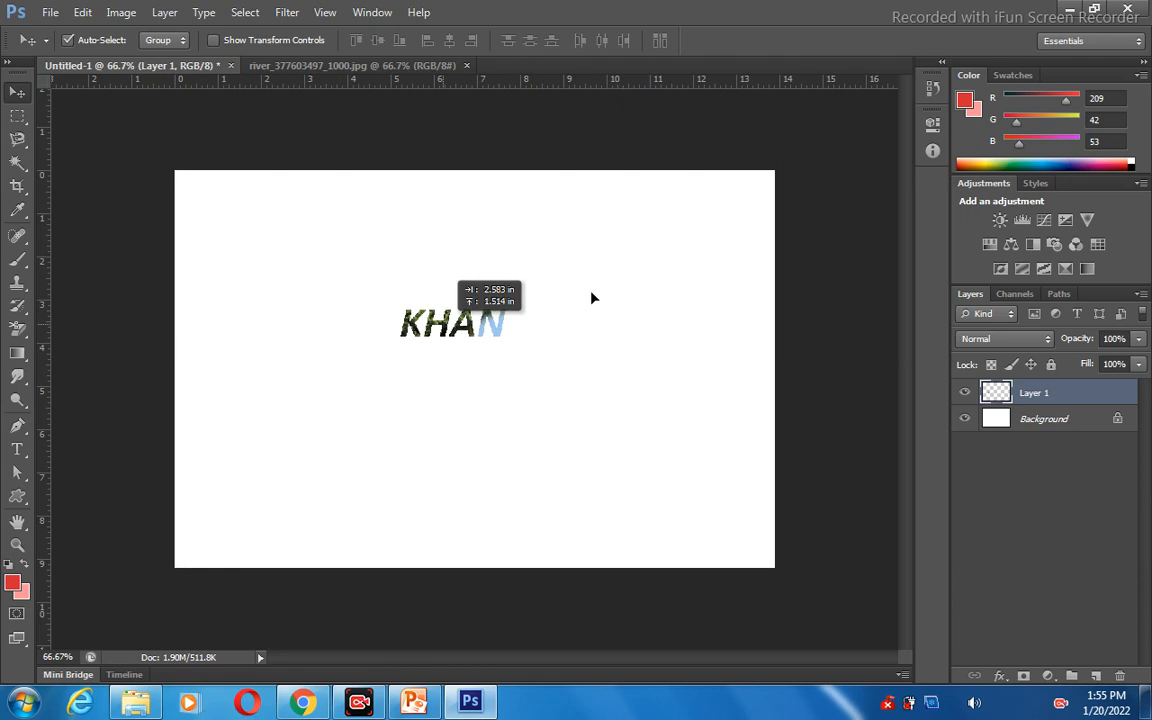
{"action": "left_click_drag", "start_coordinate": [591, 298], "coordinate": [387, 375]}
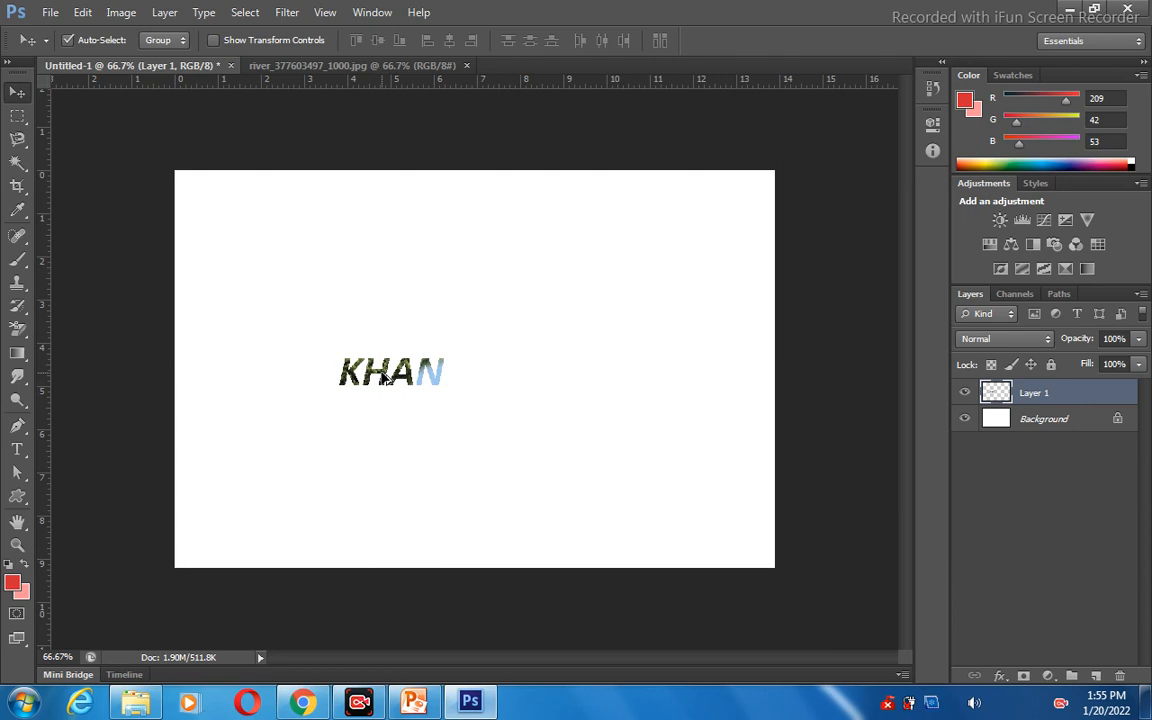
Undo the surname's moves, the layer merge, the picture shift and the clipping mask.
{"action": "key", "text": "ctrl+alt+z"}
{"action": "key", "text": "ctrl+alt+z"}
{"action": "key", "text": "ctrl+alt+z"}
{"action": "key", "text": "ctrl+alt+z"}
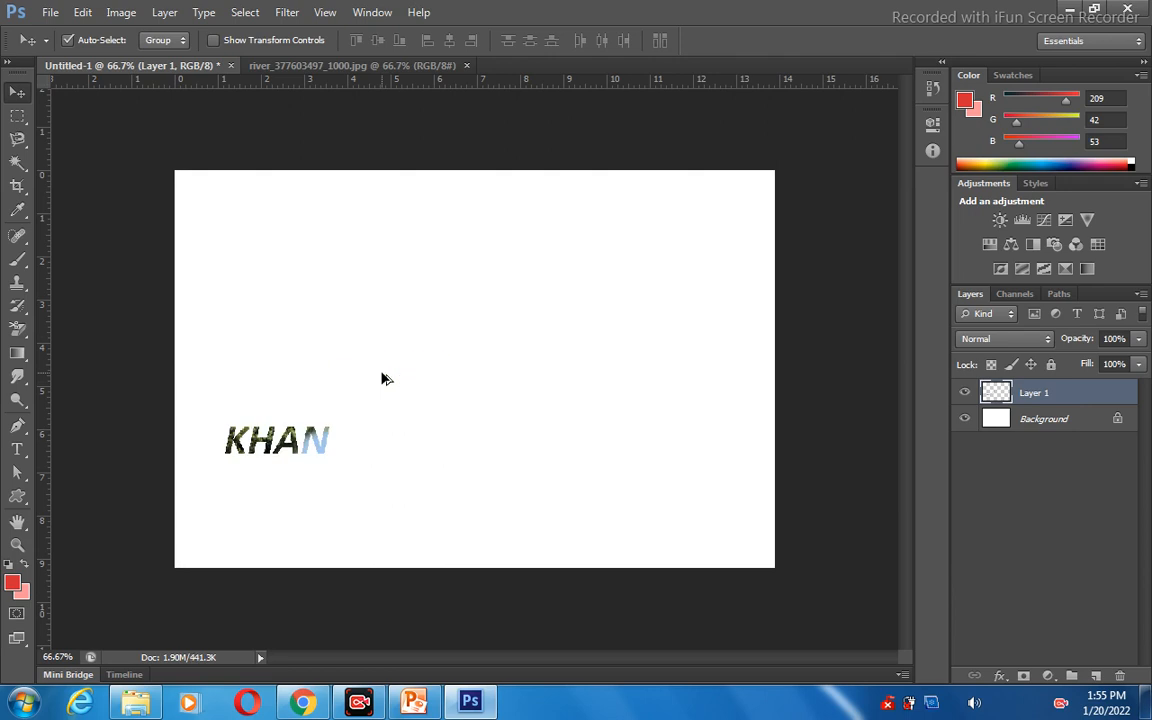
{"action": "key", "text": "ctrl+alt+z"}
{"action": "key", "text": "ctrl+alt+z"}
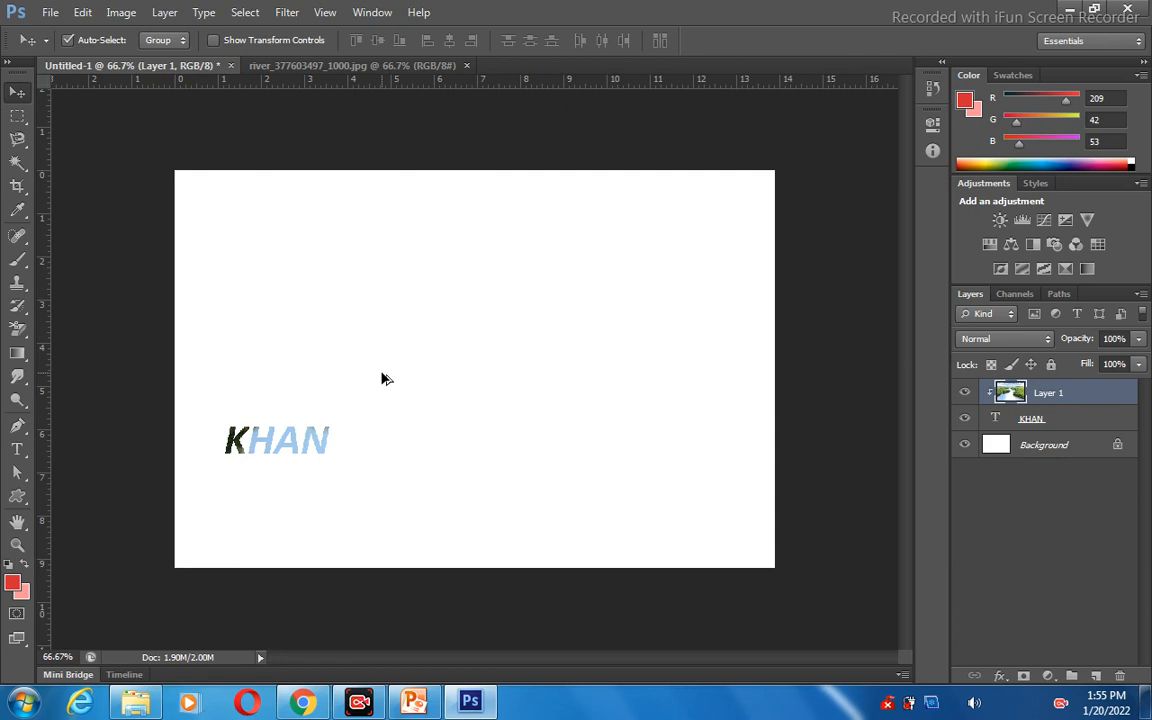
{"action": "key", "text": "ctrl+alt+z"}
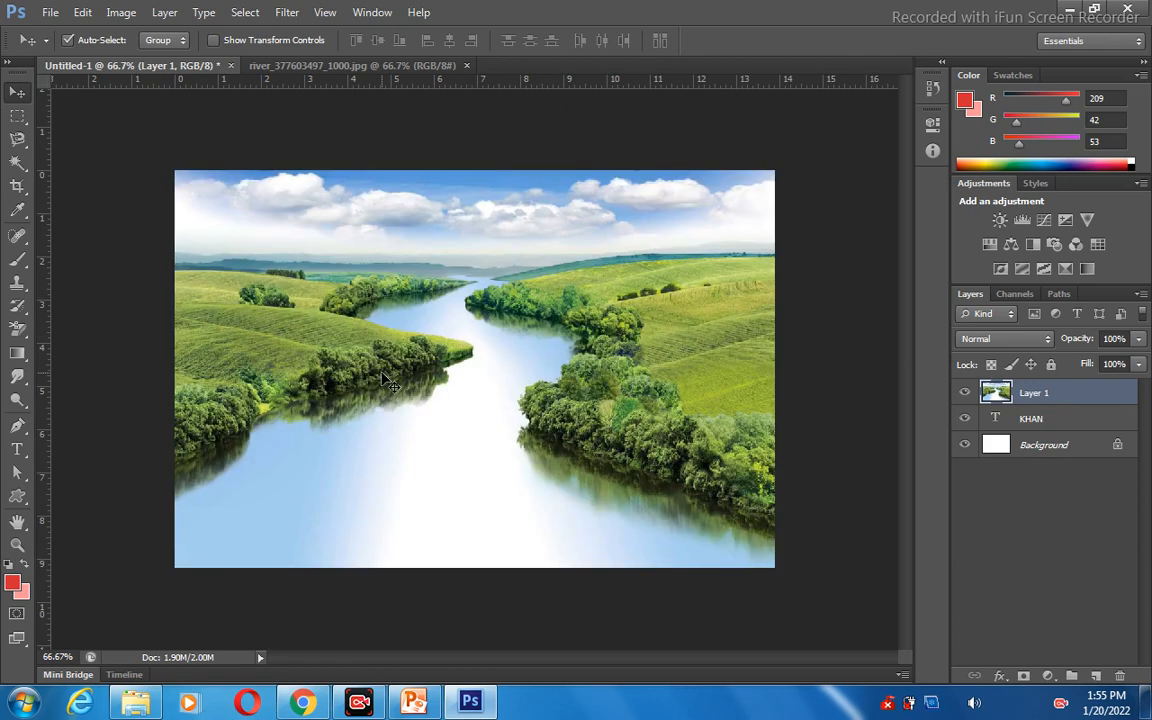
Delete the surname text layer between Layer 1 and the Background, and confirm the deletion.
{"action": "left_click", "coordinate": [1030, 425]}
{"action": "right_click", "coordinate": [1028, 421]}
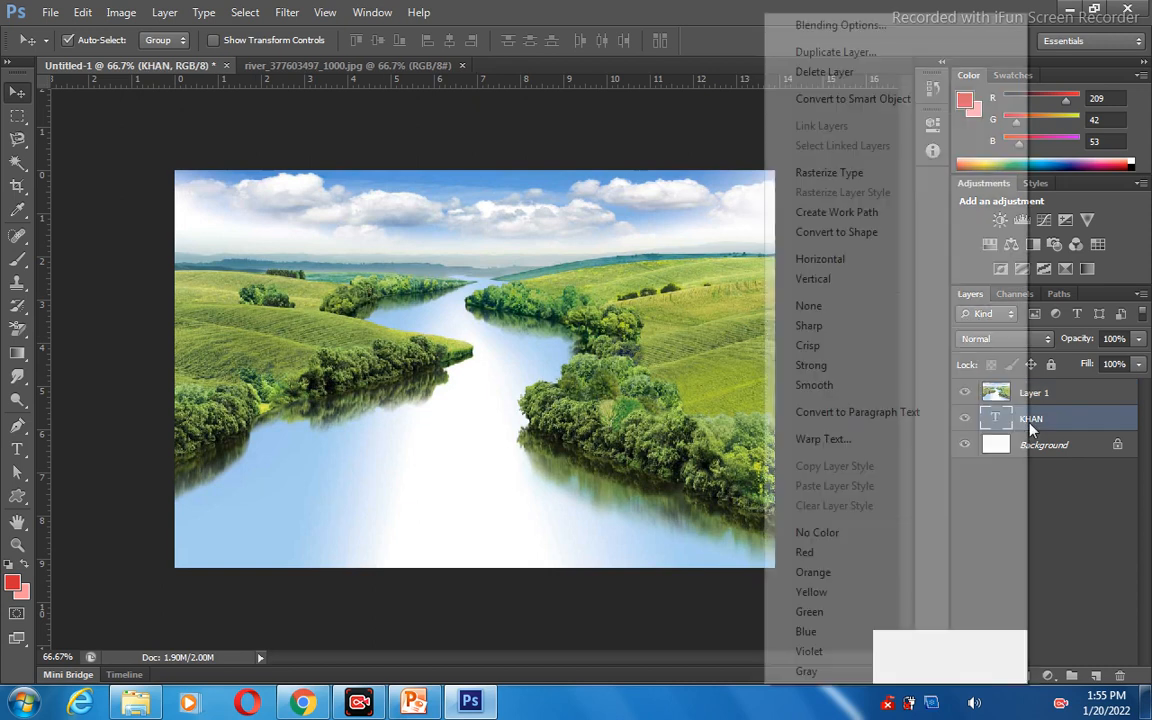
{"action": "left_click", "coordinate": [832, 74]}
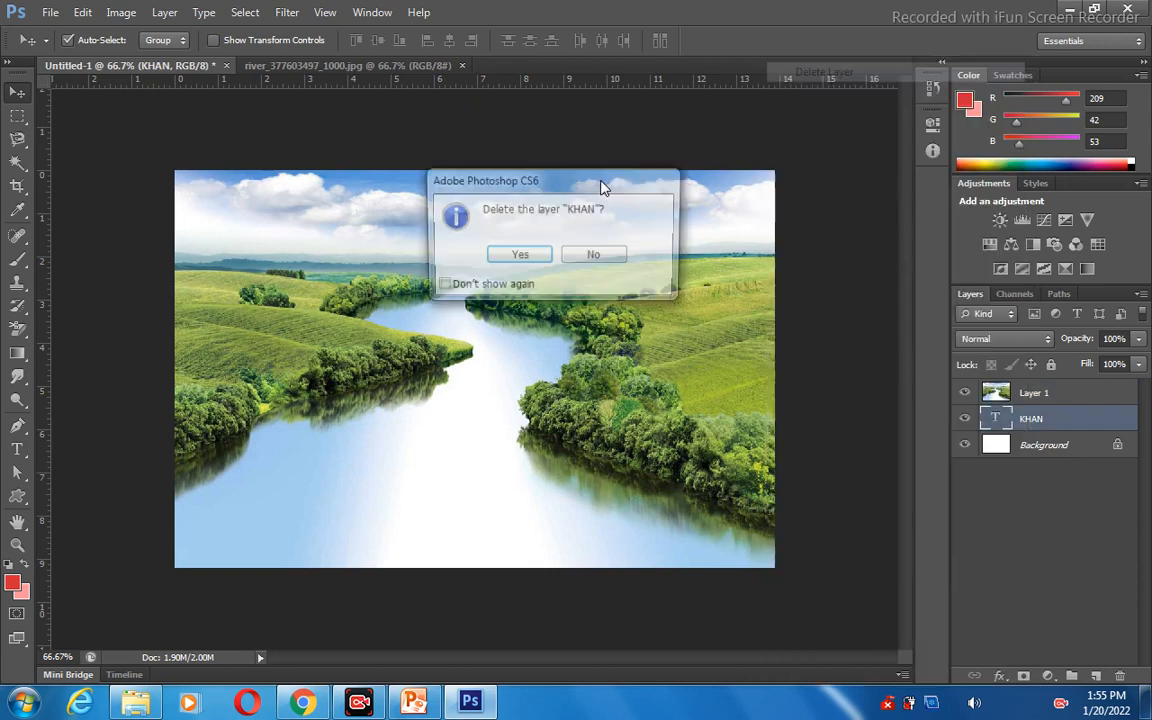
{"action": "left_click", "coordinate": [518, 256]}
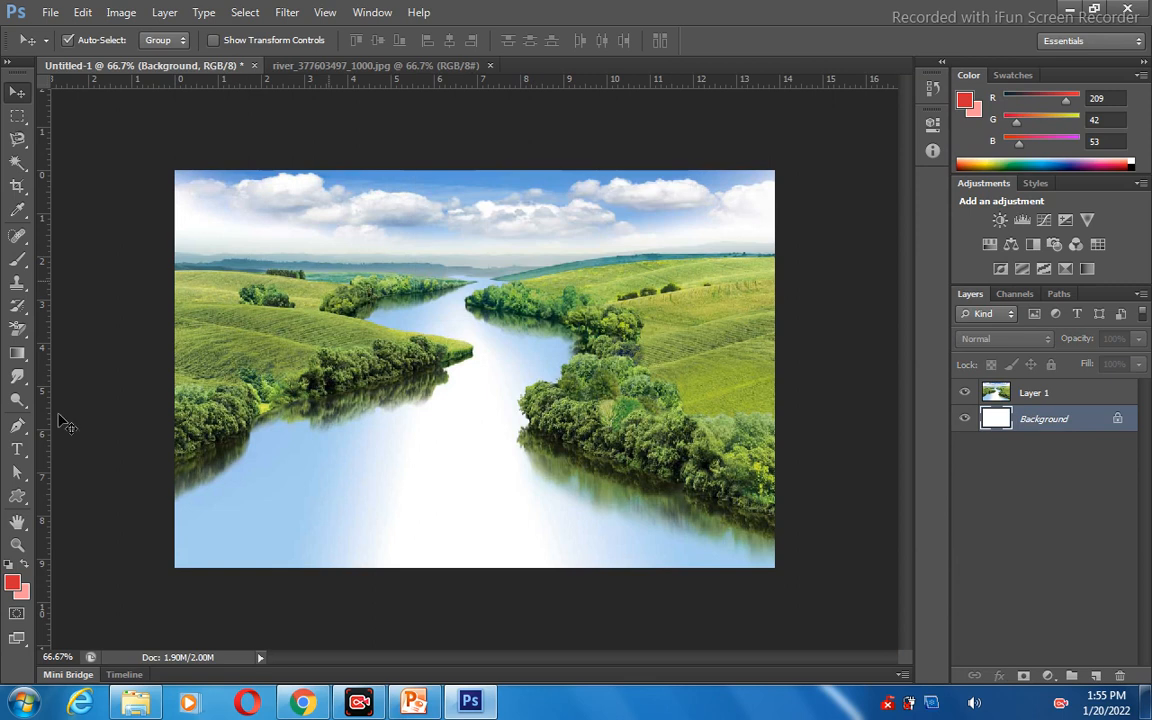
Try the Vertical Type Mask tool in the sky above the river, erase the typed letters, and leave the mask empty.
{"action": "left_click", "coordinate": [17, 452]}
{"action": "left_click", "coordinate": [17, 458]}
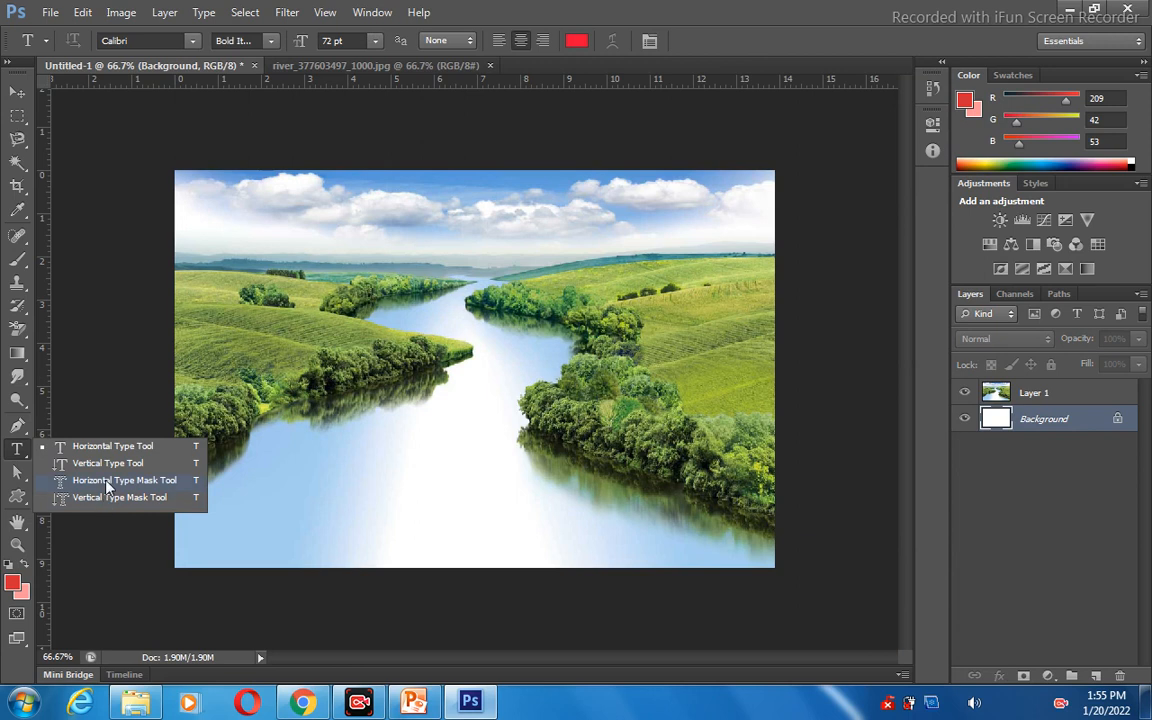
{"action": "left_click", "coordinate": [107, 497]}
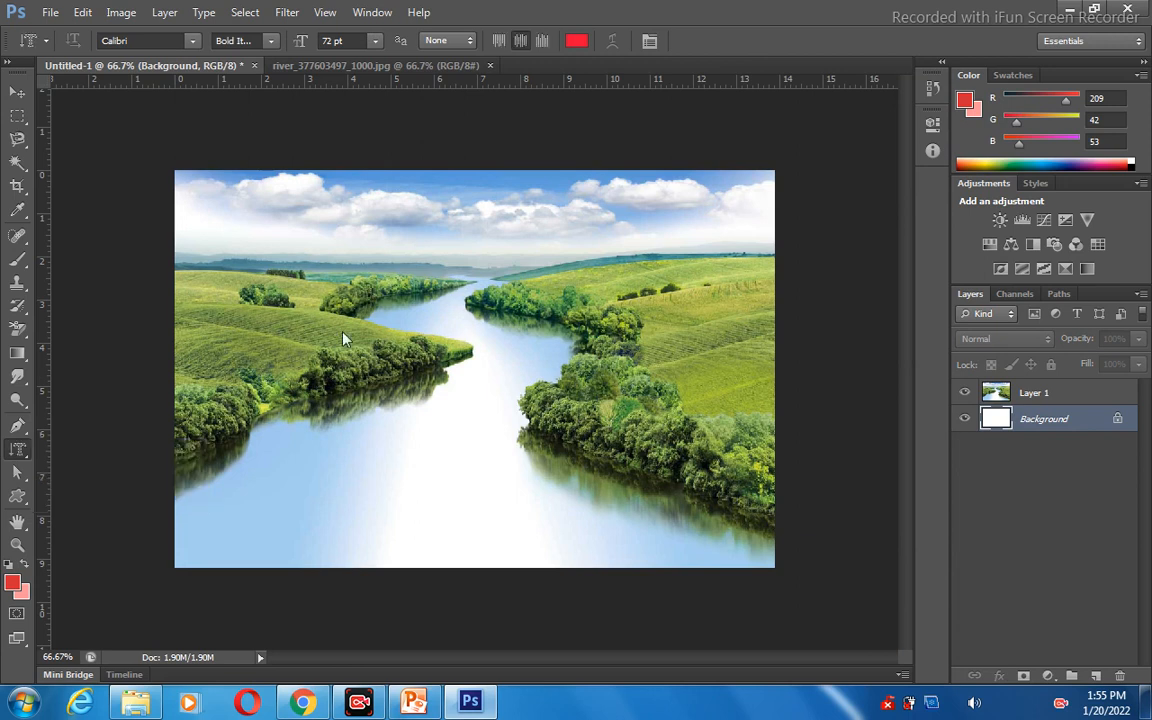
{"action": "left_click", "coordinate": [479, 240]}
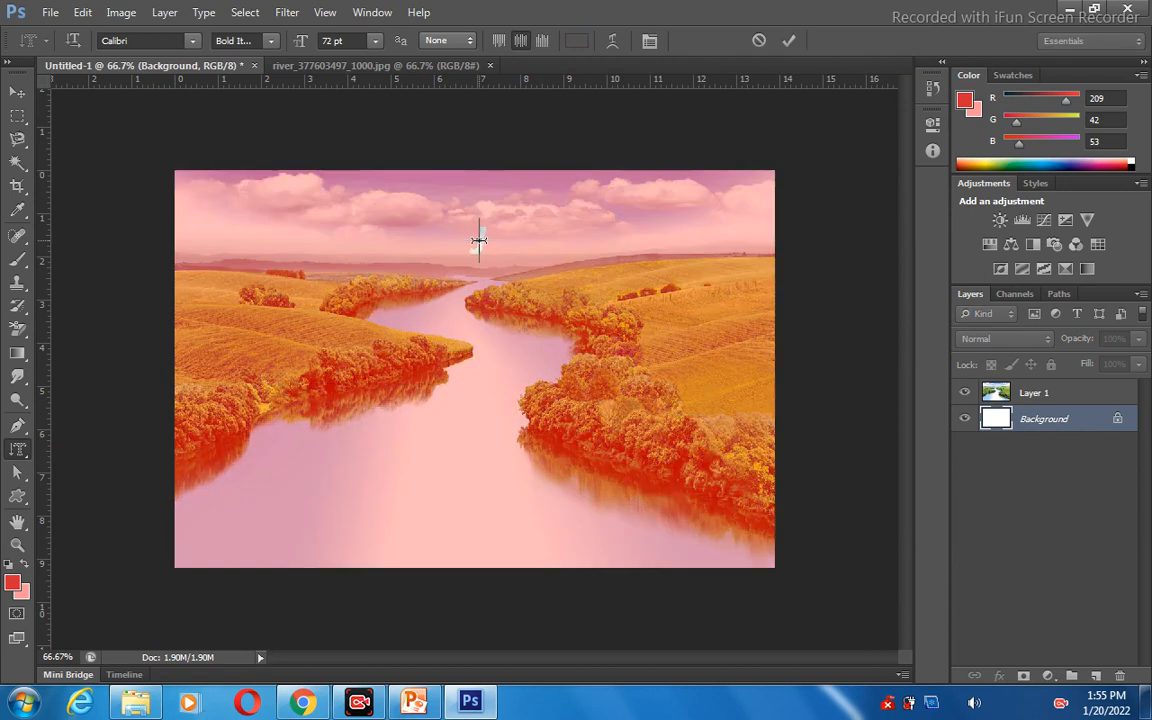
{"action": "type", "text": "JAM"}
{"action": "key", "text": "BackSpace"}
{"action": "key", "text": "BackSpace"}
{"action": "key", "text": "BackSpace"}
{"action": "left_click", "coordinate": [14, 94]}
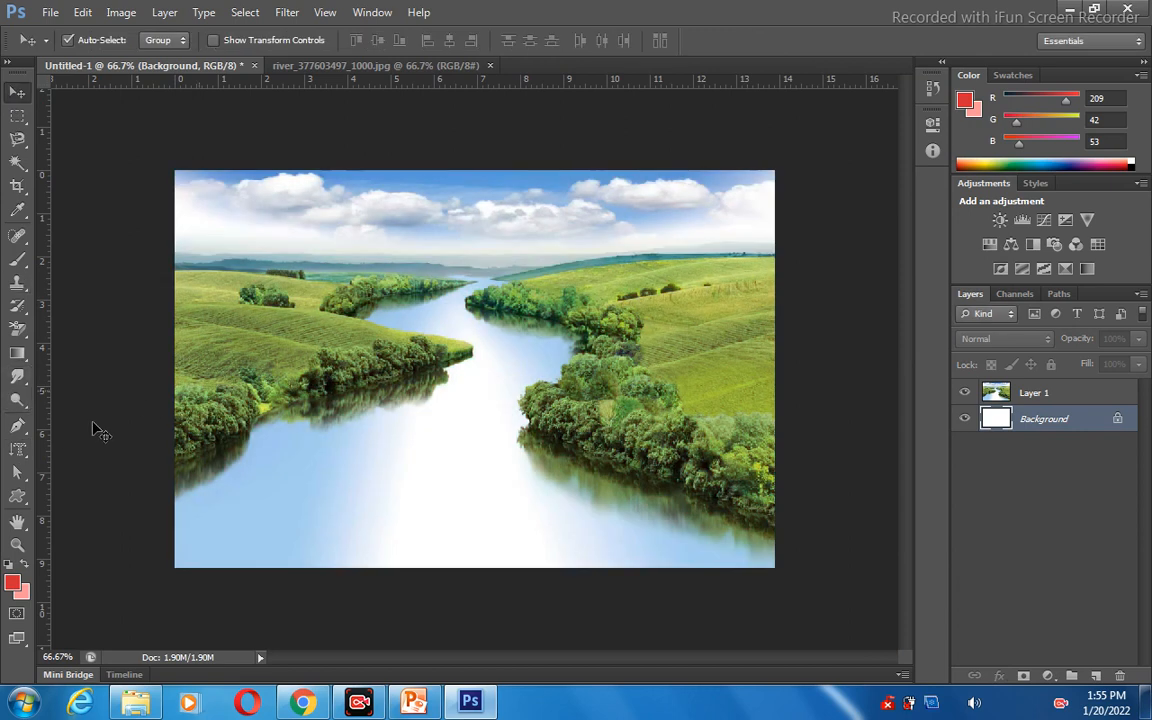
Switch to the Horizontal Type Mask tool, start an empty text mask on the left riverbank, and leave it.
{"action": "left_click", "coordinate": [20, 455]}
{"action": "right_click", "coordinate": [21, 458]}
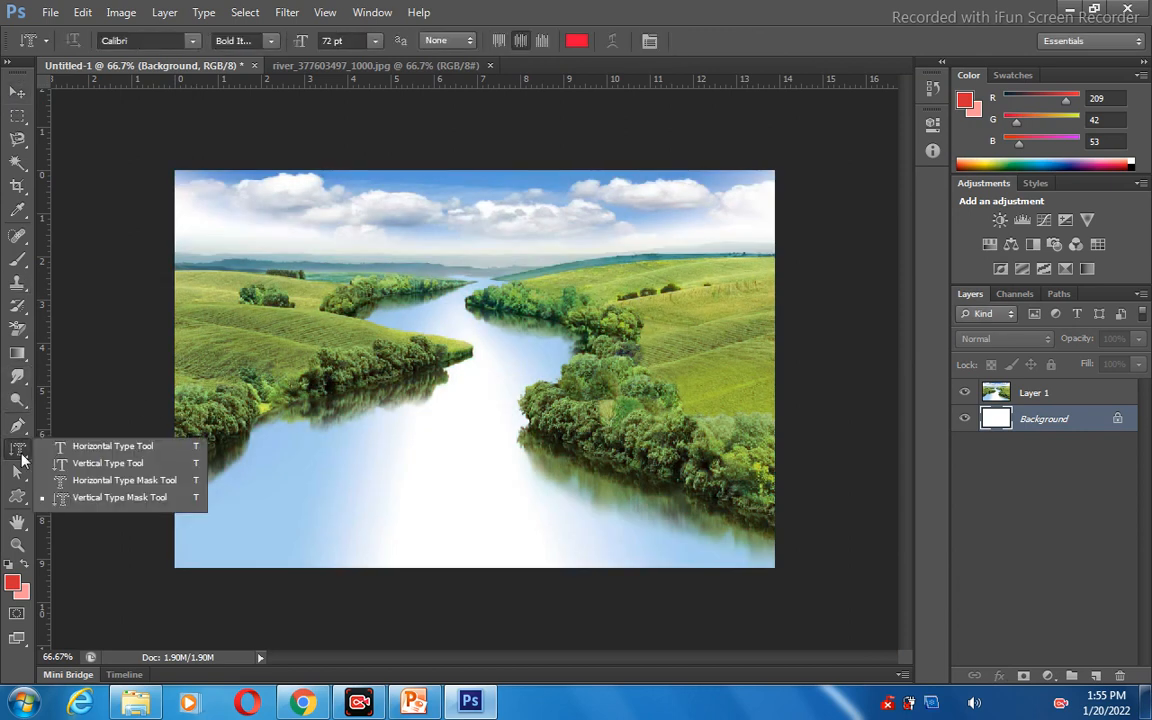
{"action": "left_click", "coordinate": [79, 487]}
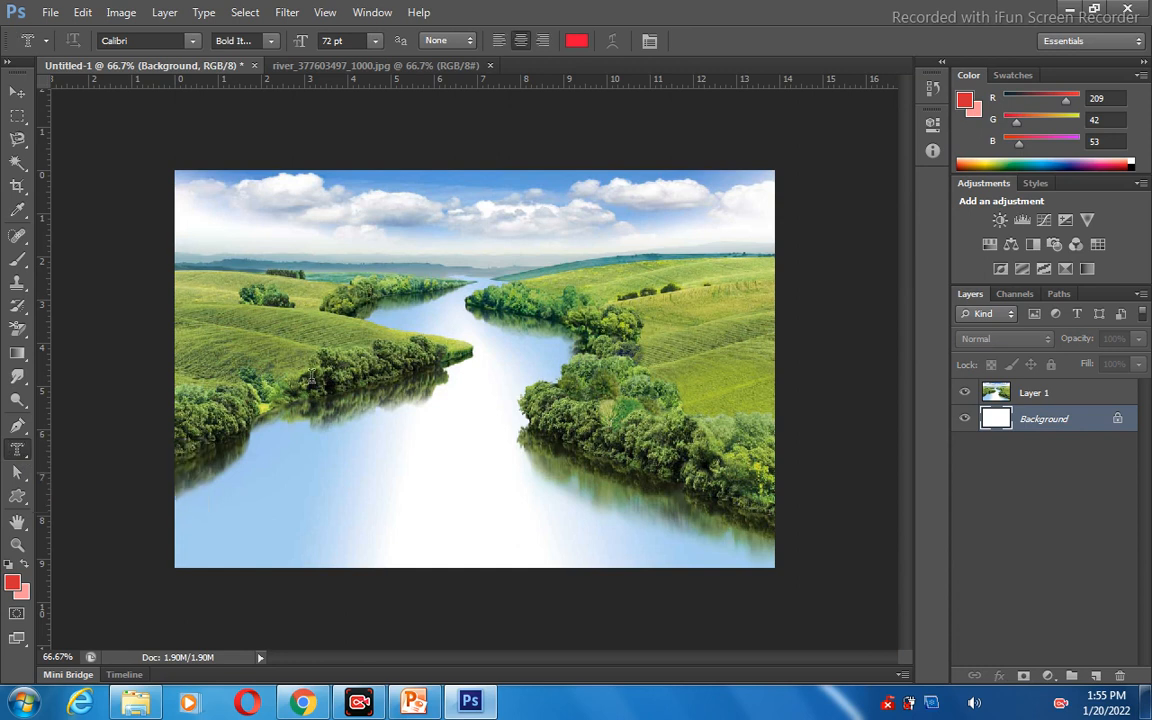
{"action": "left_click", "coordinate": [397, 362]}
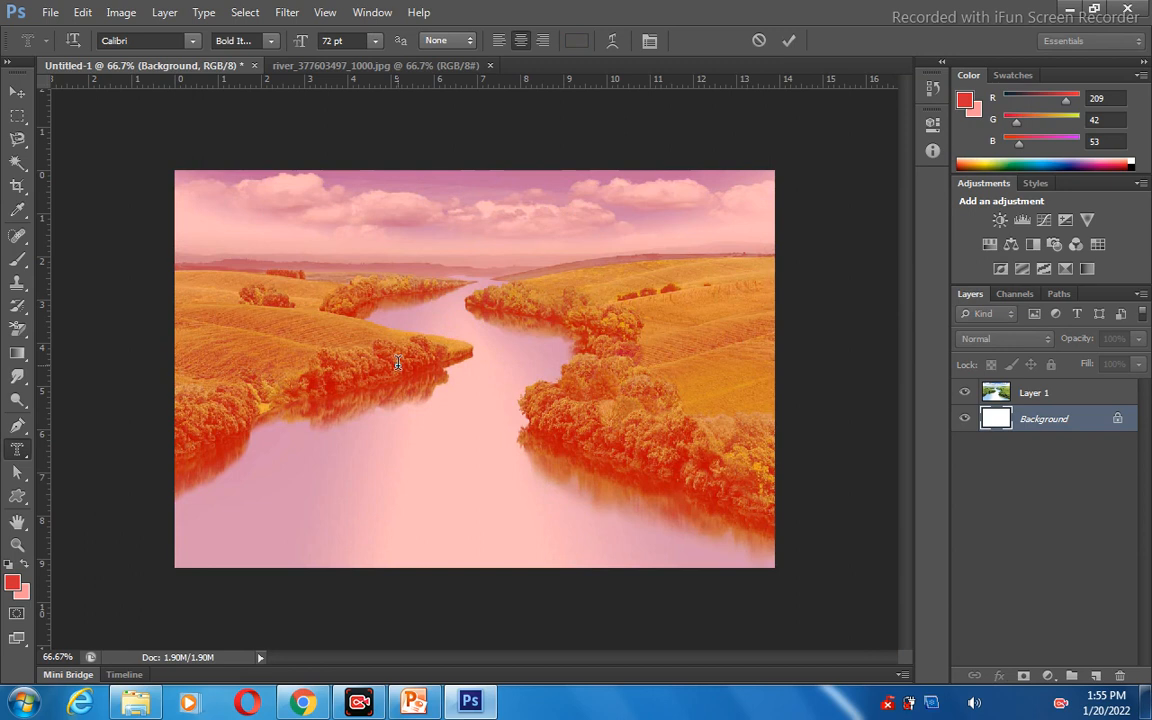
{"action": "left_click", "coordinate": [18, 93]}
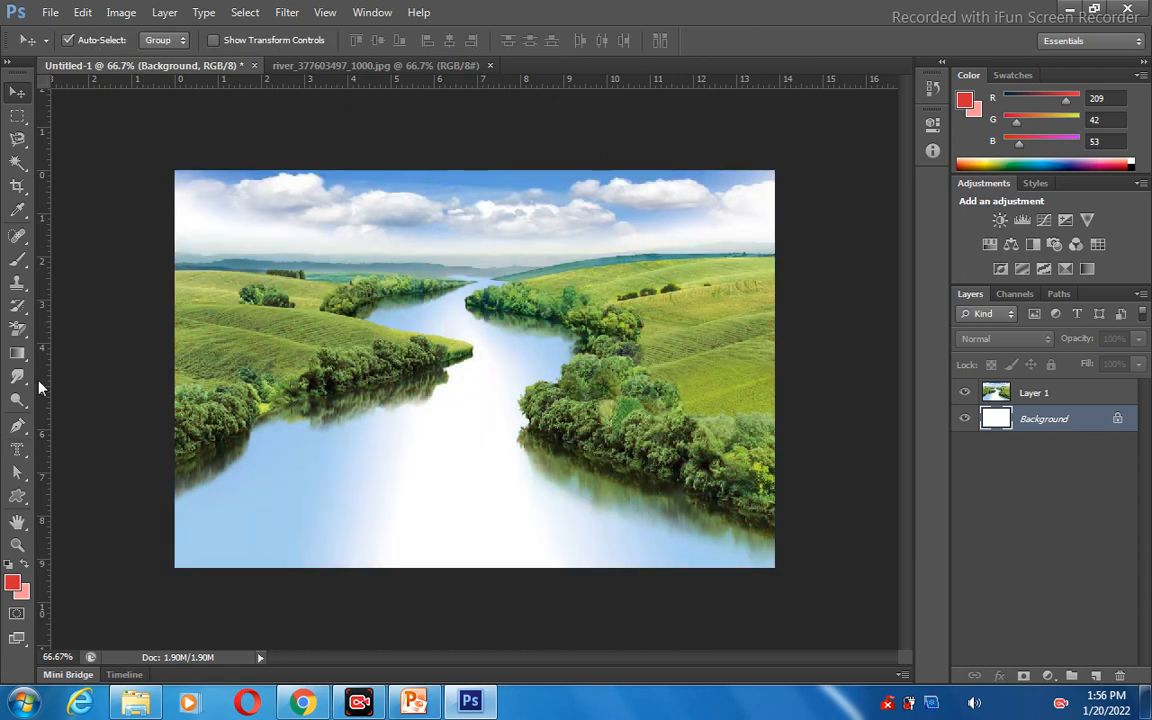
Make a horizontal text-mask selection of the sample surname at the picture's left edge with the Background active, and deselect it.
{"action": "left_click", "coordinate": [17, 449]}
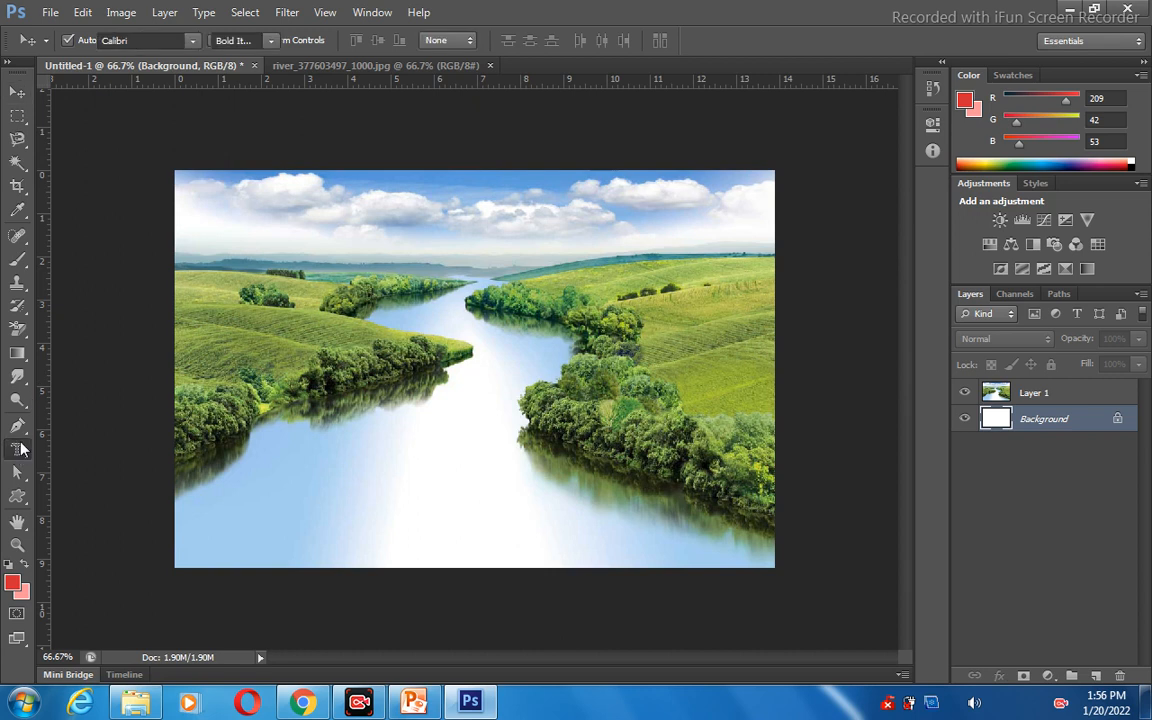
{"action": "left_click", "coordinate": [201, 322]}
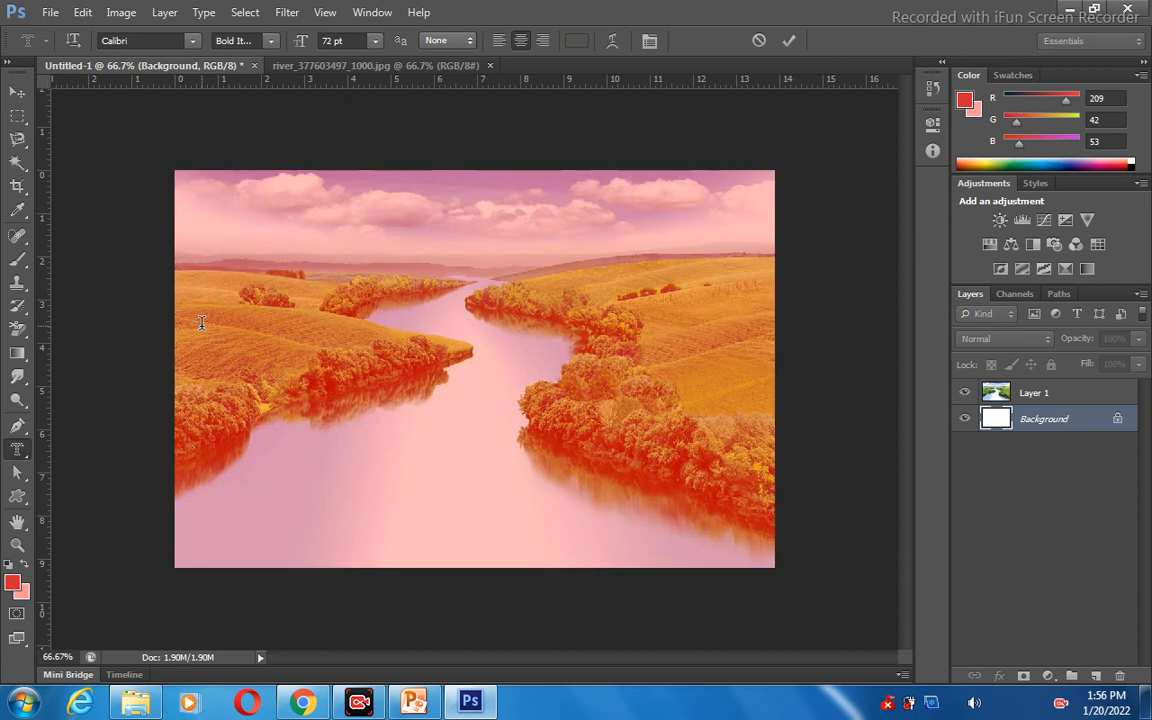
{"action": "type", "text": "KHA"}
{"action": "type", "text": "N"}
{"action": "left_click", "coordinate": [24, 93]}
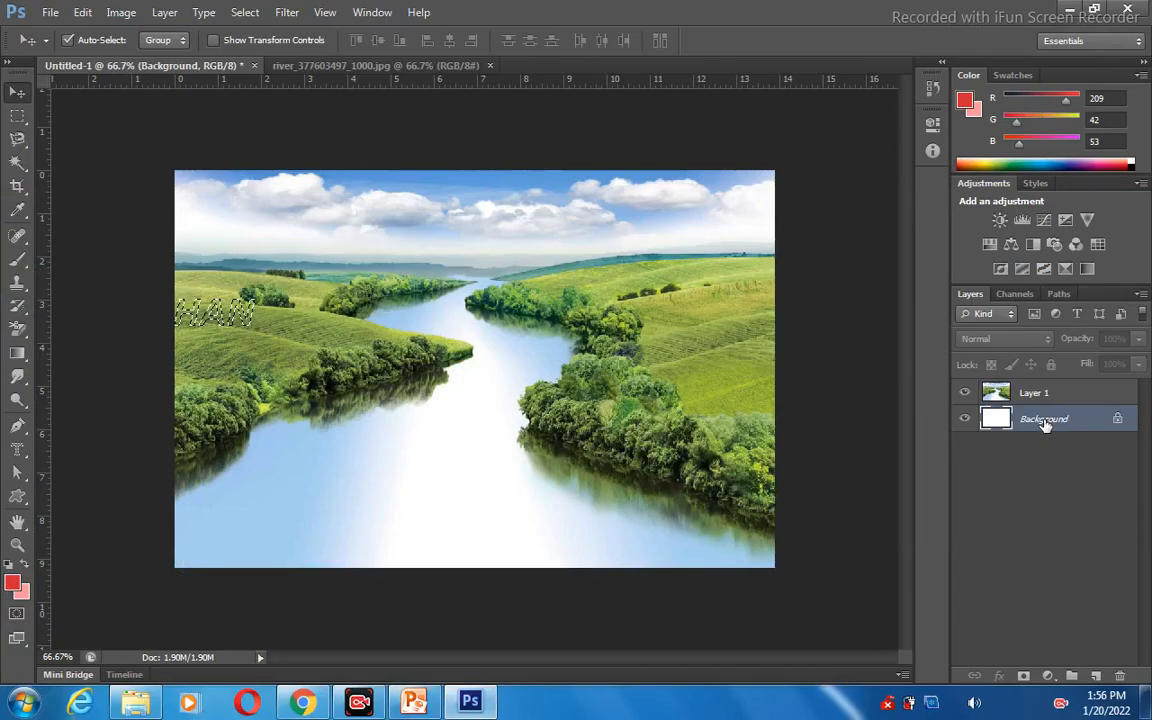
{"action": "key", "text": "ctrl+d"}
Make a horizontal text-mask selection of the sample surname in capitals over the left hillside on Layer 1.
{"action": "left_click", "coordinate": [1021, 393]}
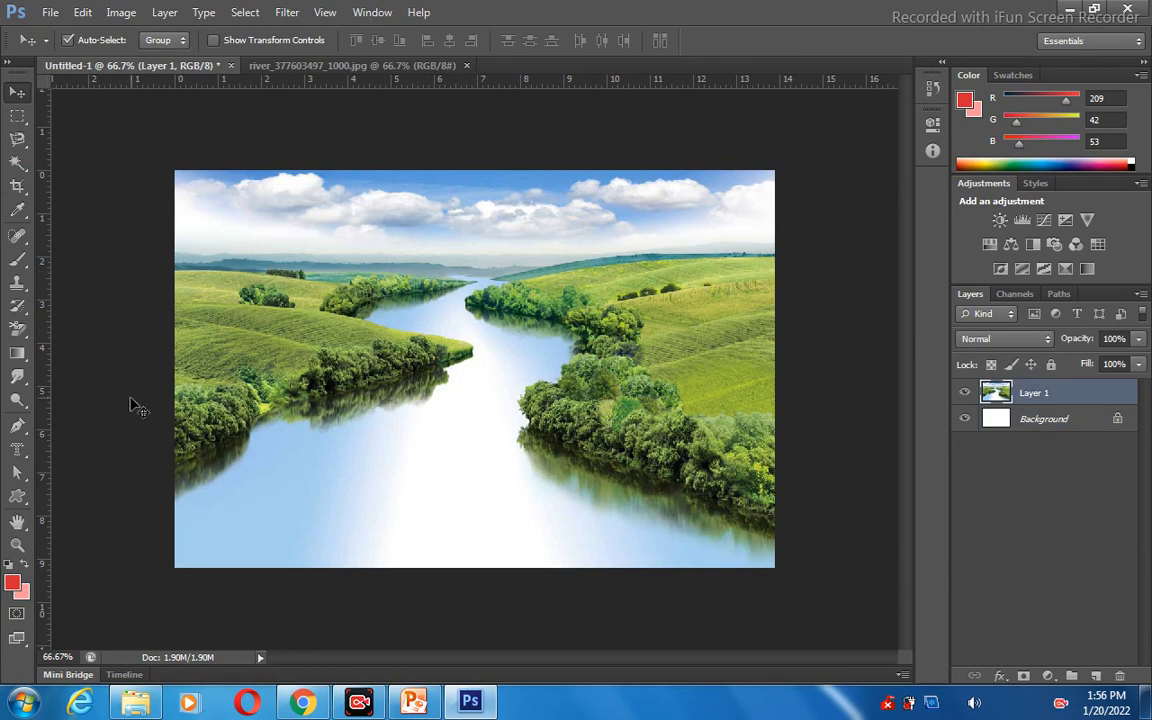
{"action": "left_click", "coordinate": [16, 449]}
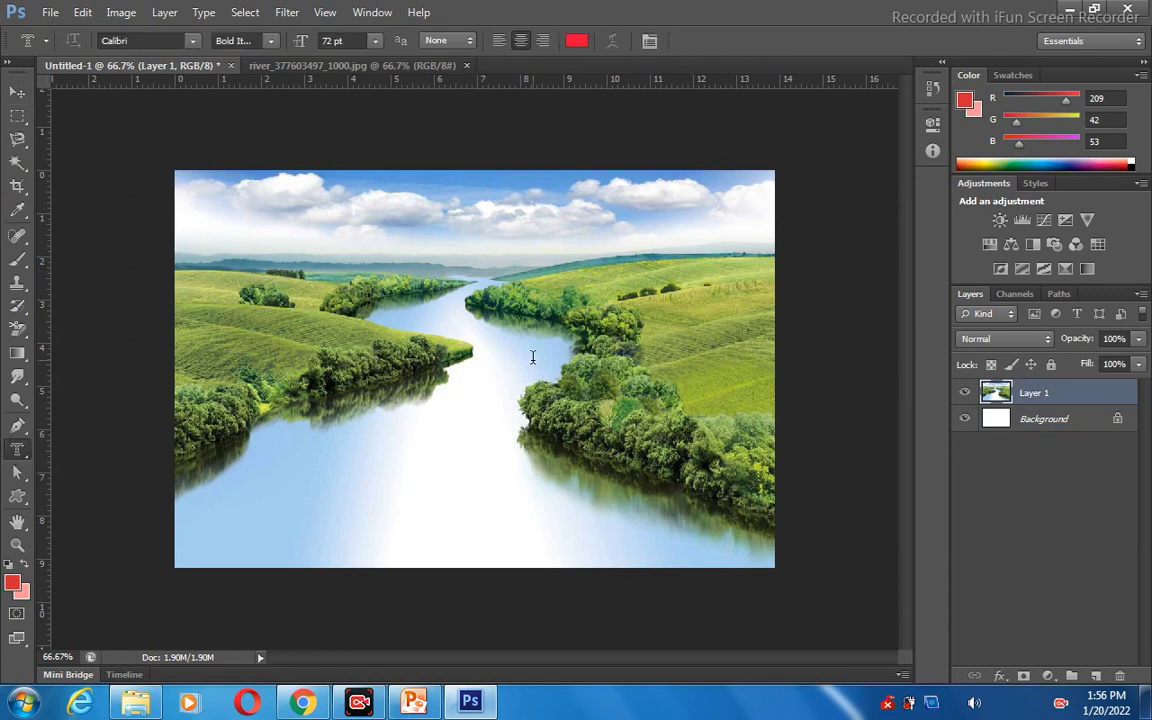
{"action": "left_click", "coordinate": [316, 329]}
{"action": "type", "text": "KHA"}
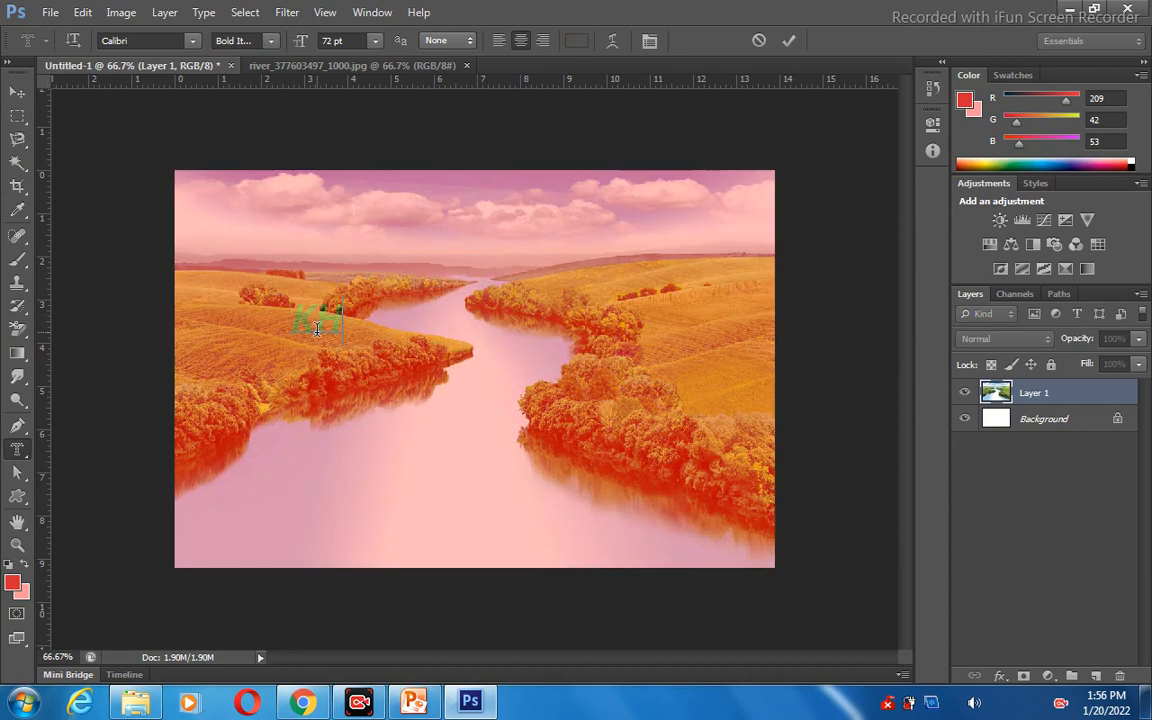
{"action": "type", "text": "N"}
{"action": "left_click", "coordinate": [170, 14]}
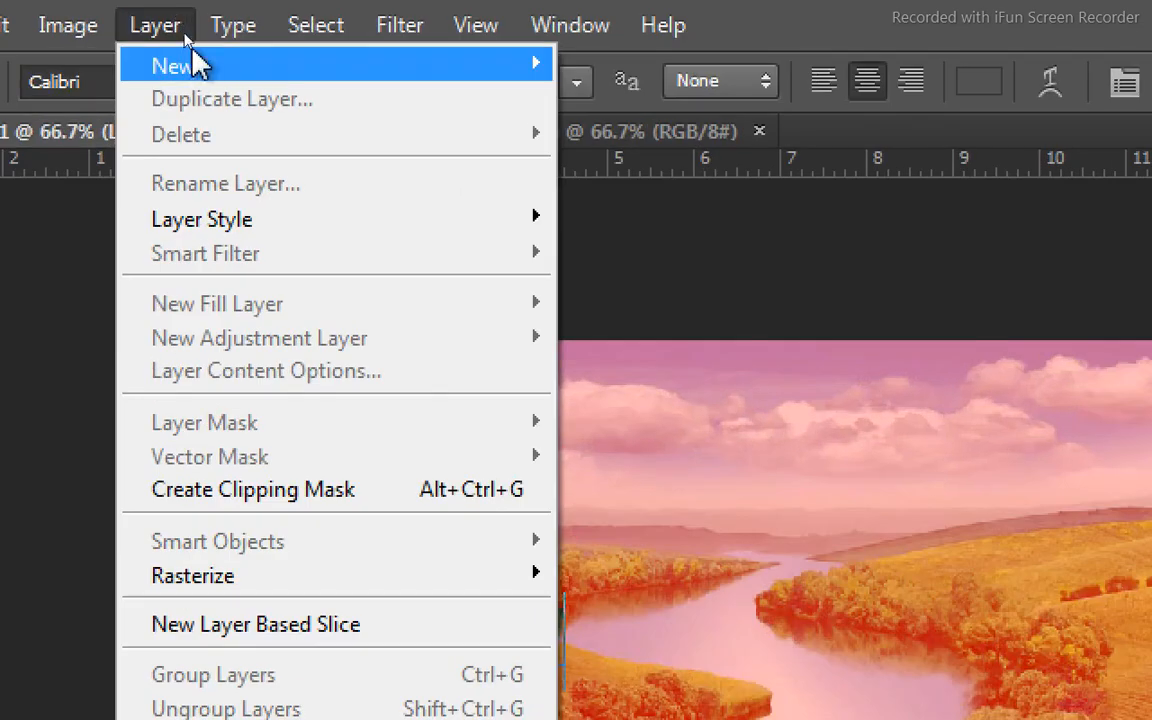
{"action": "mouse_move", "coordinate": [352, 77]}
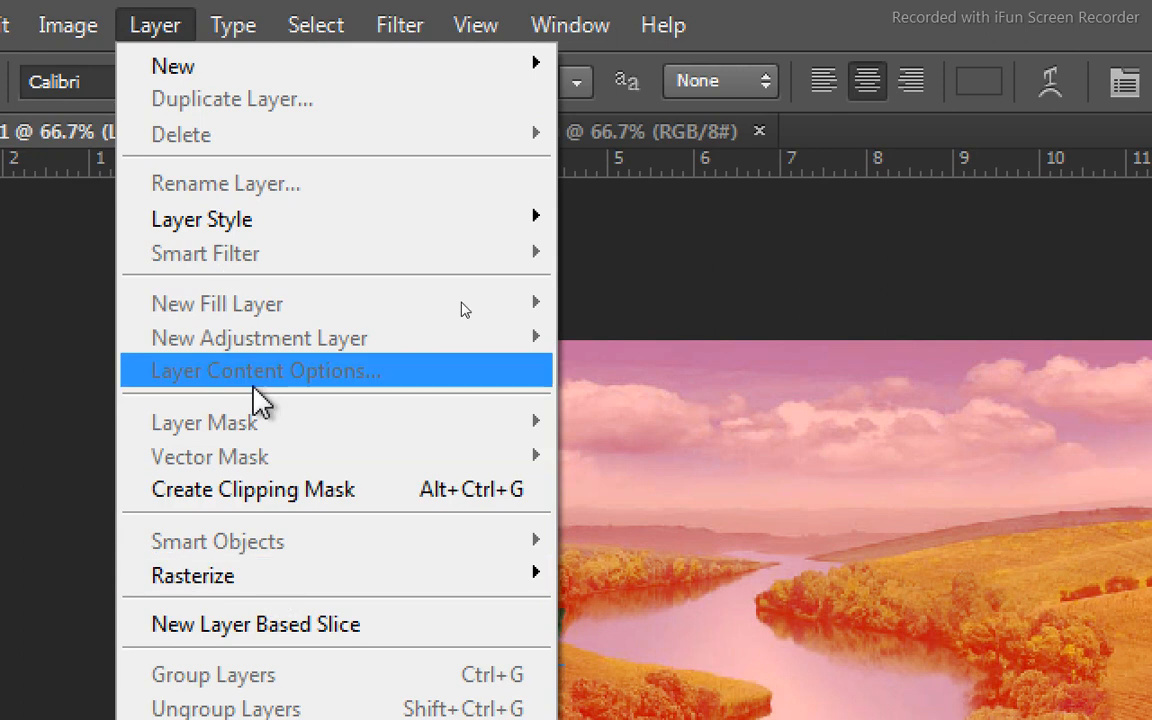
{"action": "left_click", "coordinate": [780, 577]}
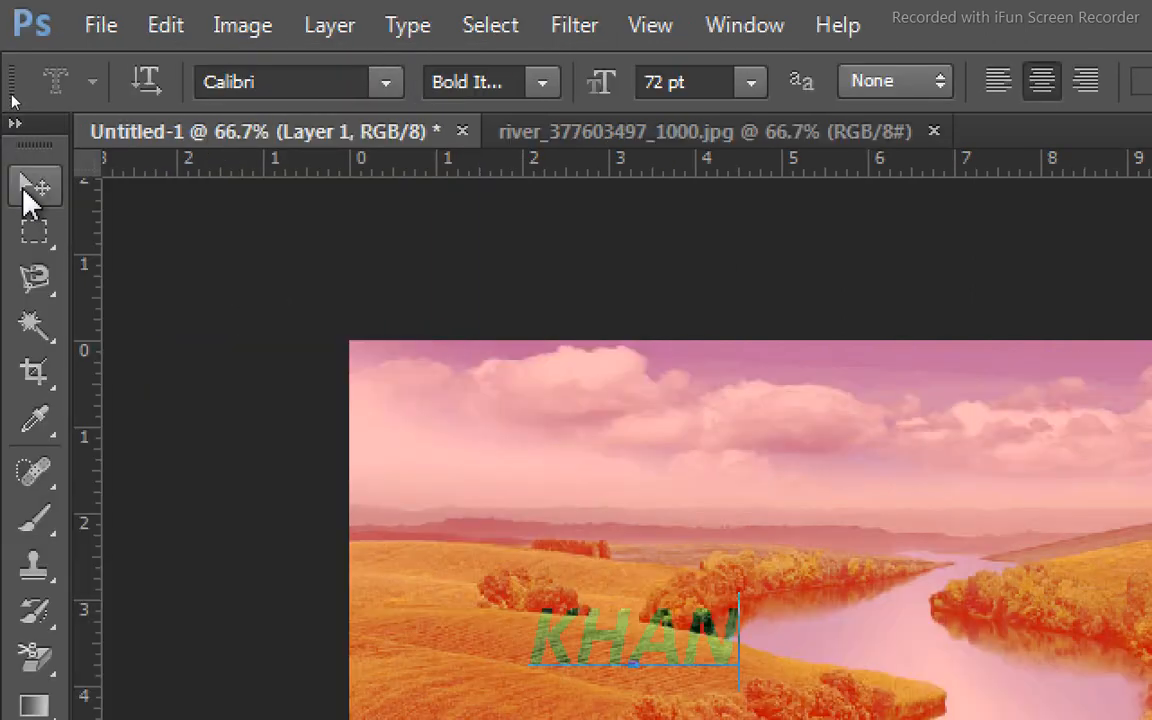
{"action": "left_click", "coordinate": [24, 190]}
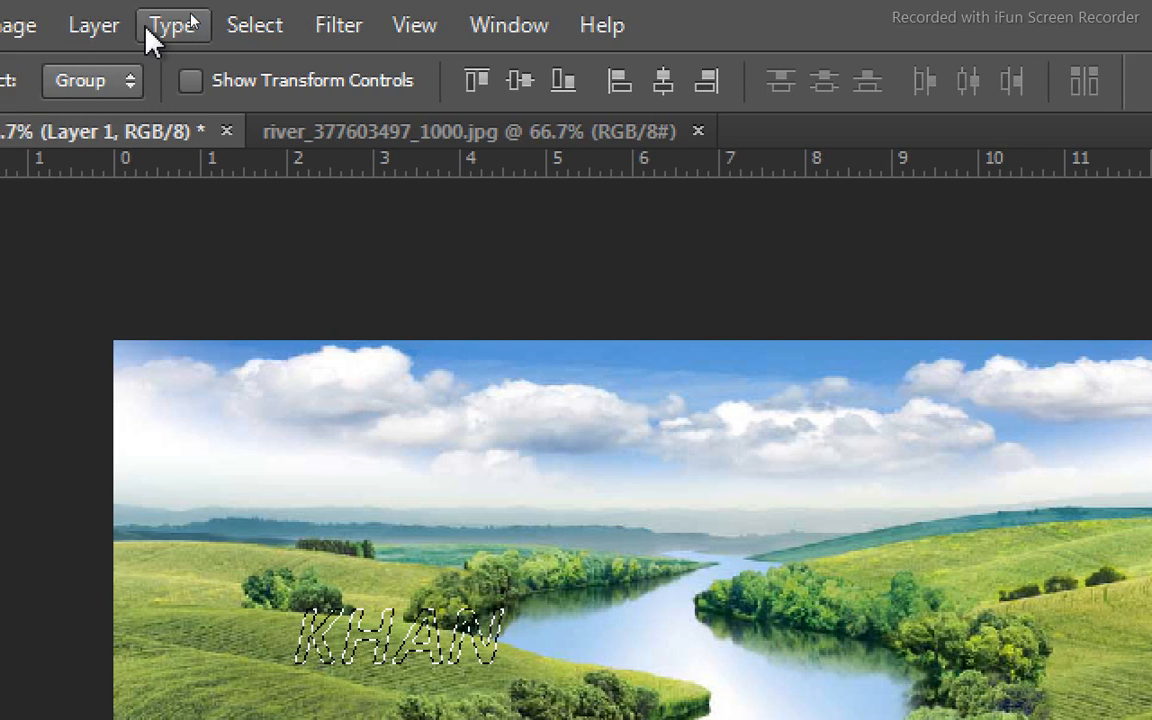
Copy the text-shaped selection of Layer 1 to a new layer with Layer Via Copy.
{"action": "left_click", "coordinate": [118, 34]}
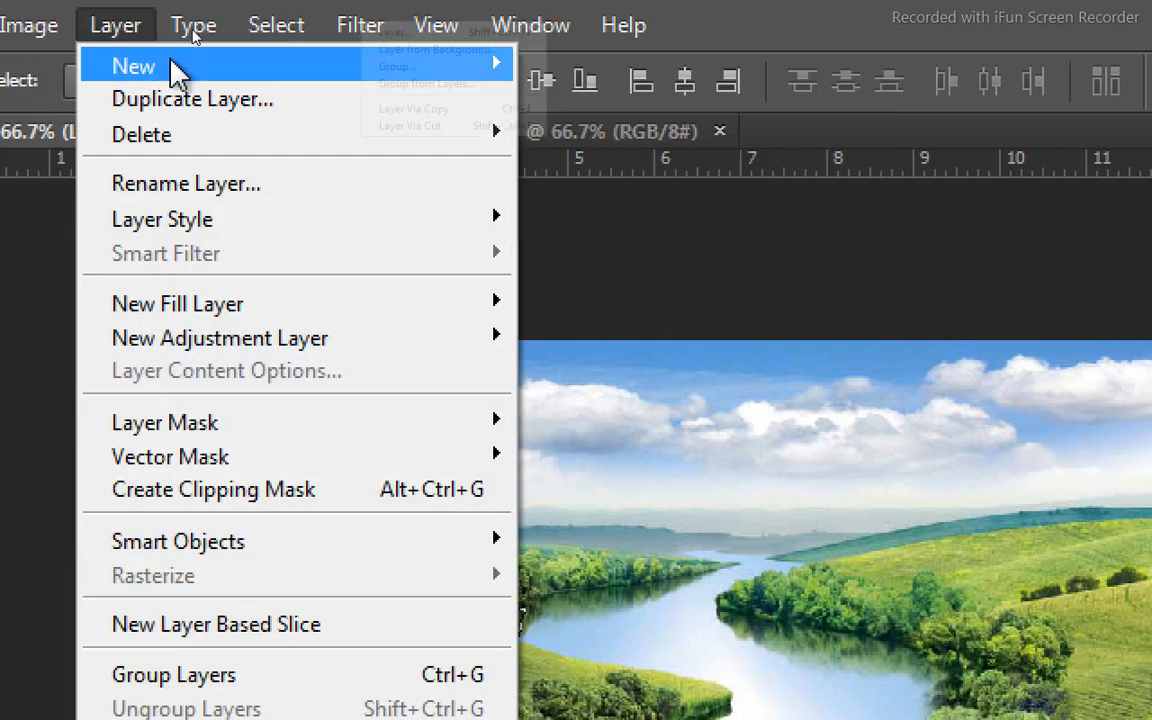
{"action": "mouse_move", "coordinate": [175, 70]}
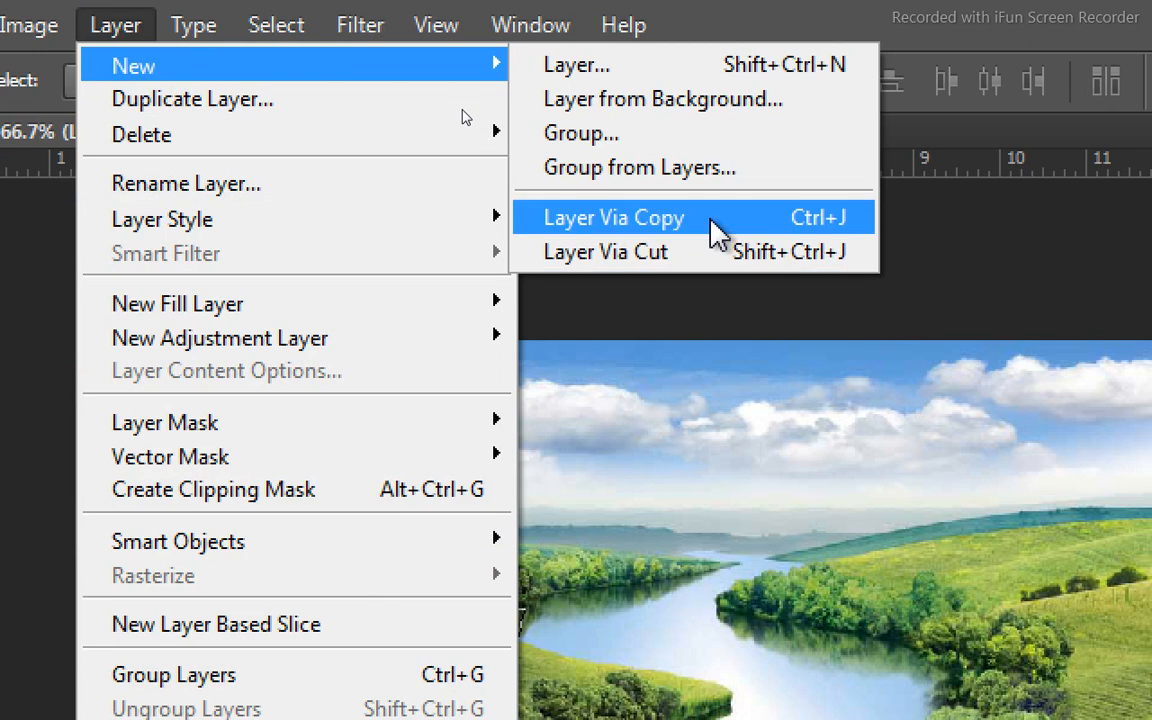
{"action": "left_click", "coordinate": [818, 222]}
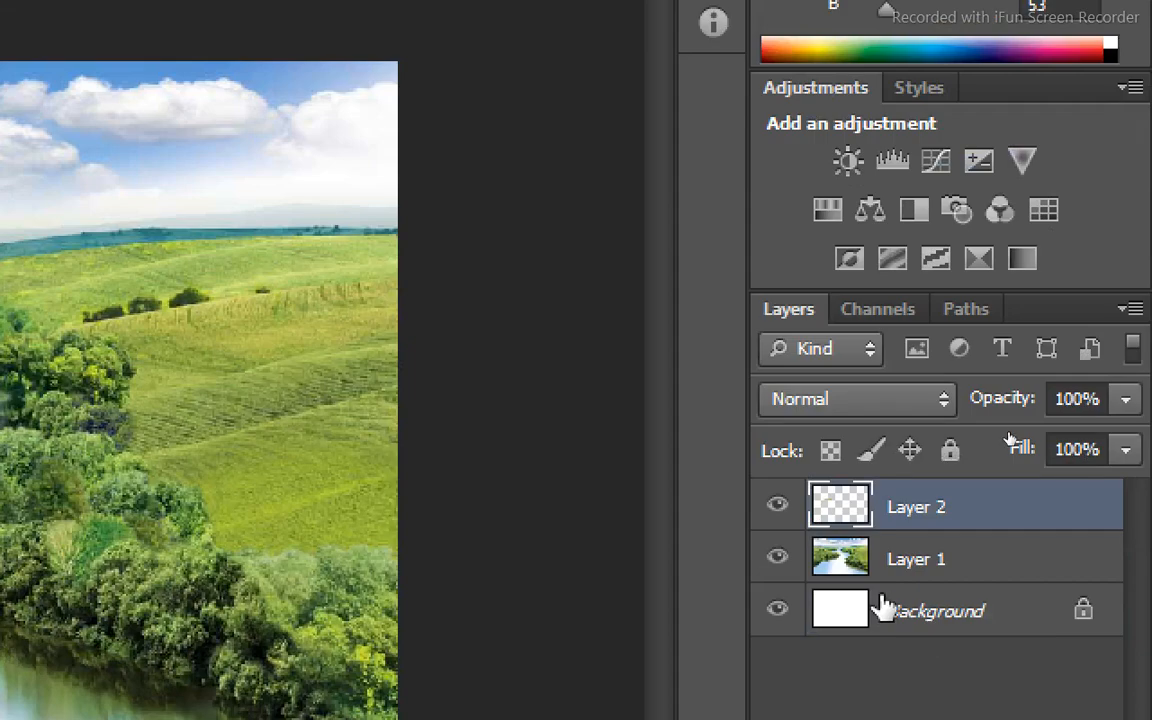
Hide Layer 1 and move the picture-filled letters towards the middle of the white canvas.
{"action": "left_click", "coordinate": [777, 561]}
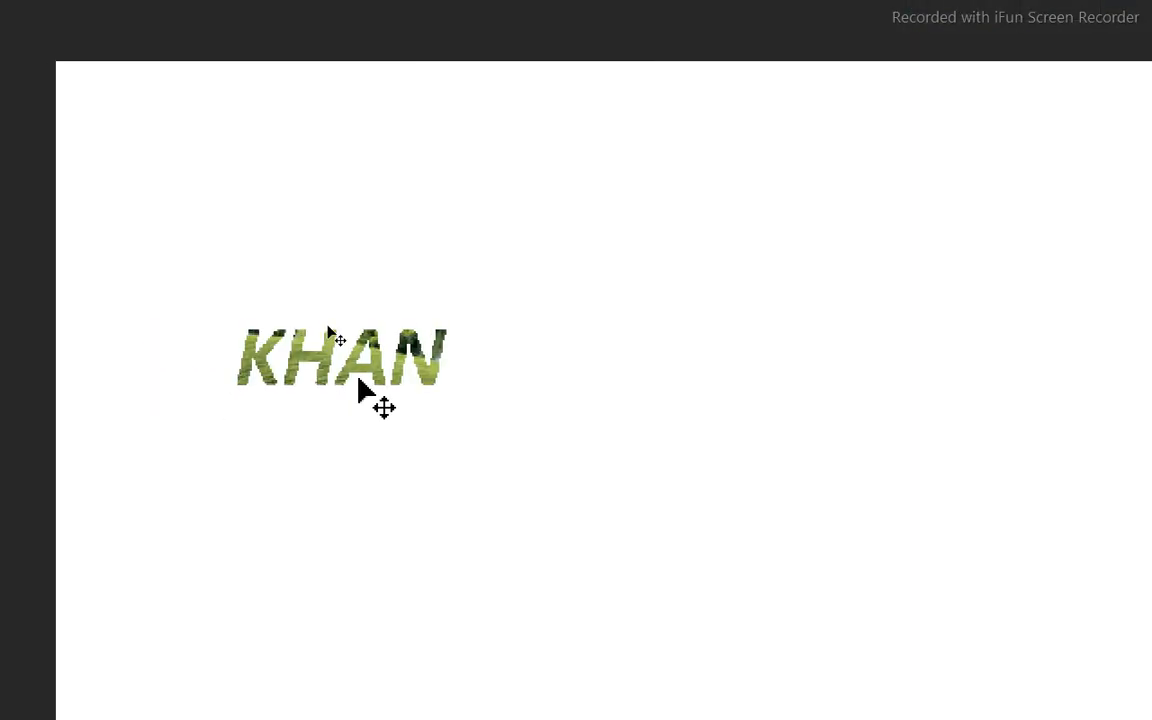
{"action": "left_click_drag", "start_coordinate": [362, 368], "coordinate": [605, 457]}
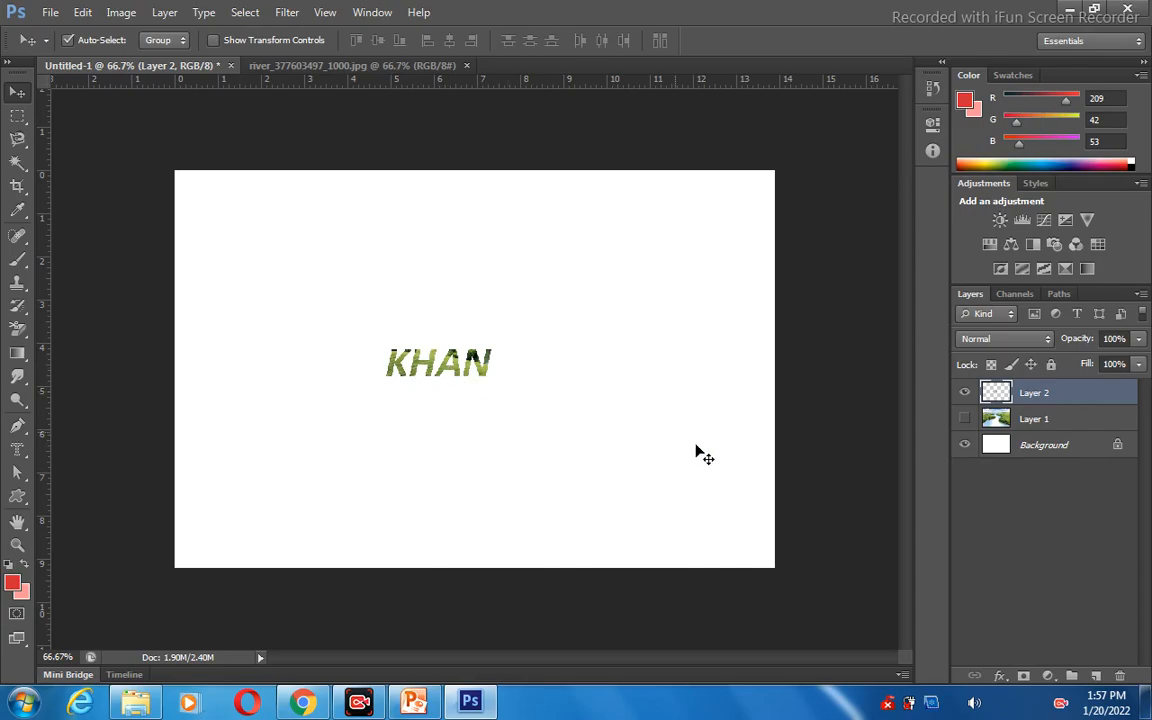
Show Layer 1 again and move the picture-filled letters of Layer 2 onto the left hillside.
{"action": "left_click", "coordinate": [1078, 421]}
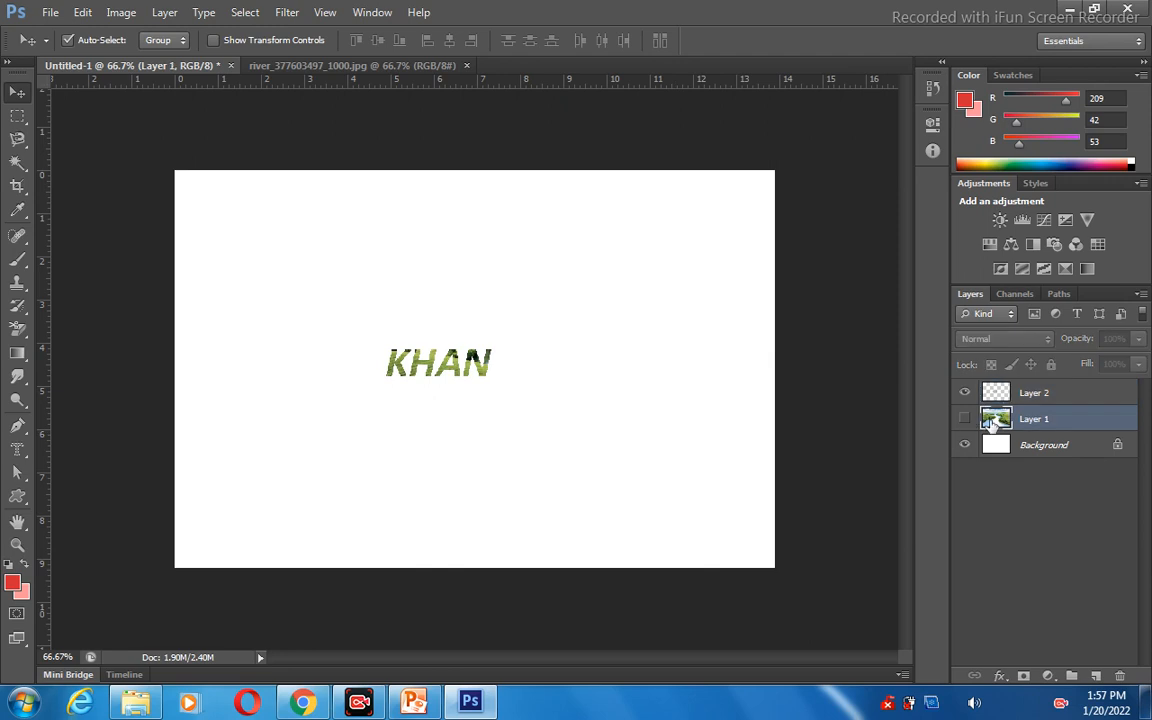
{"action": "left_click", "coordinate": [964, 418]}
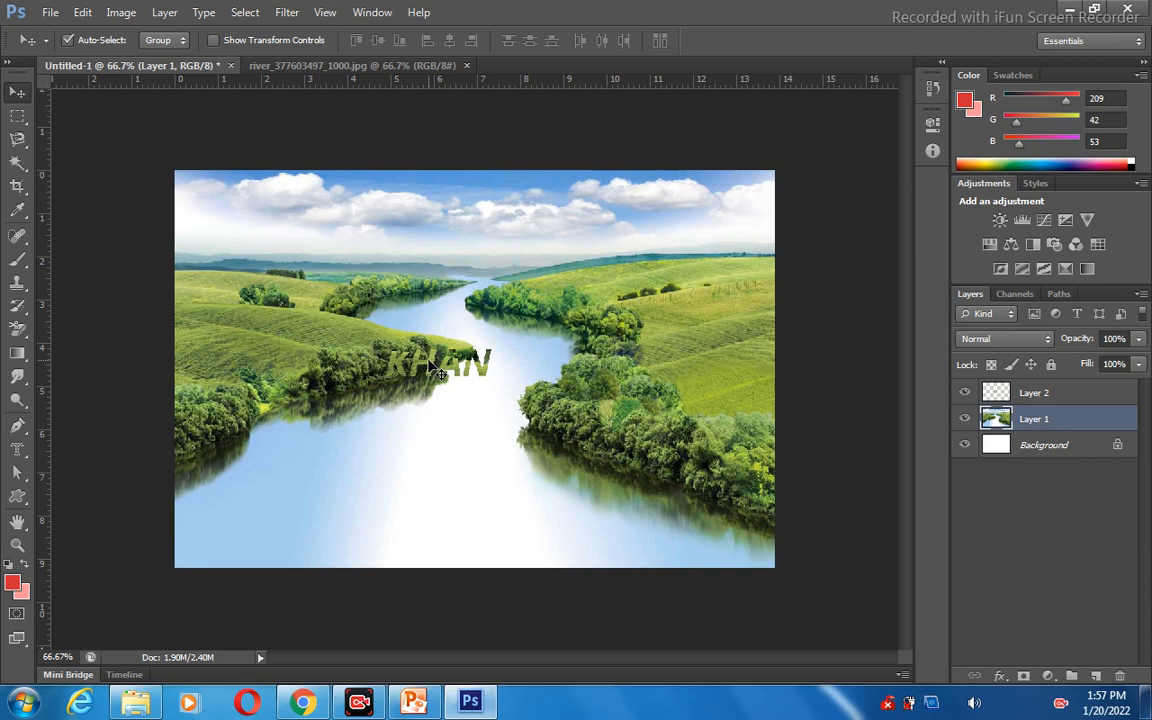
{"action": "left_click_drag", "start_coordinate": [437, 370], "coordinate": [235, 325]}
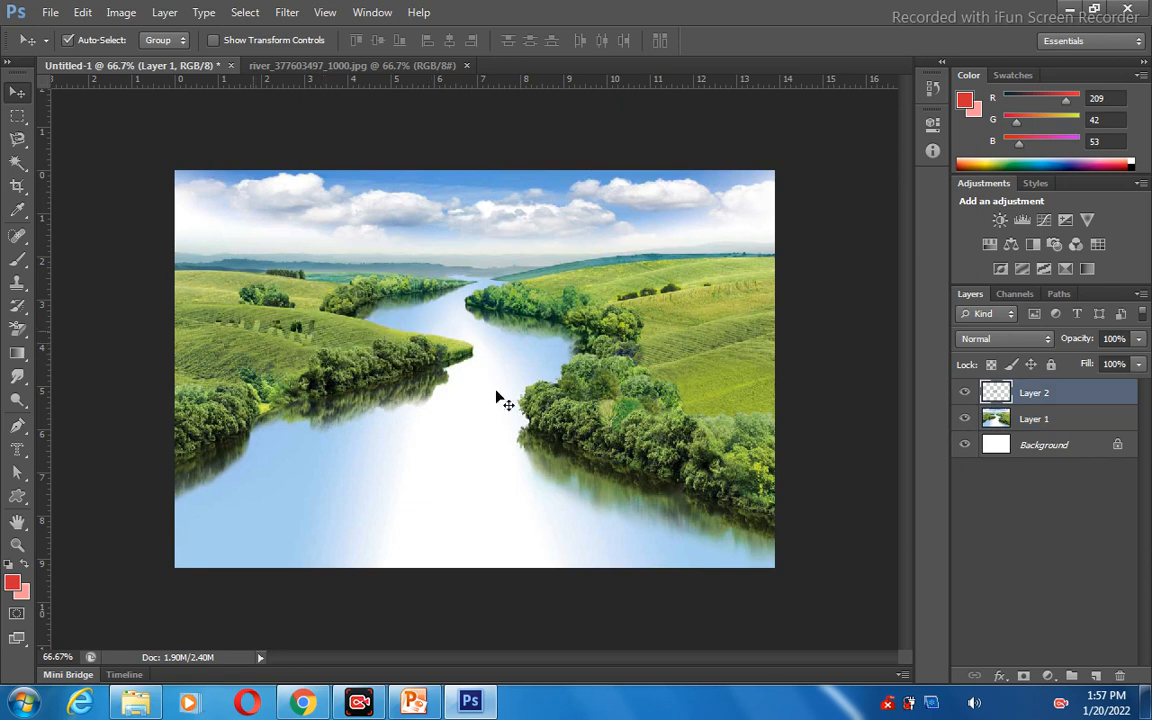
Restore the program window to a smaller size and open the Layer Style blending options for Layer 2.
{"action": "left_click", "coordinate": [1092, 14]}
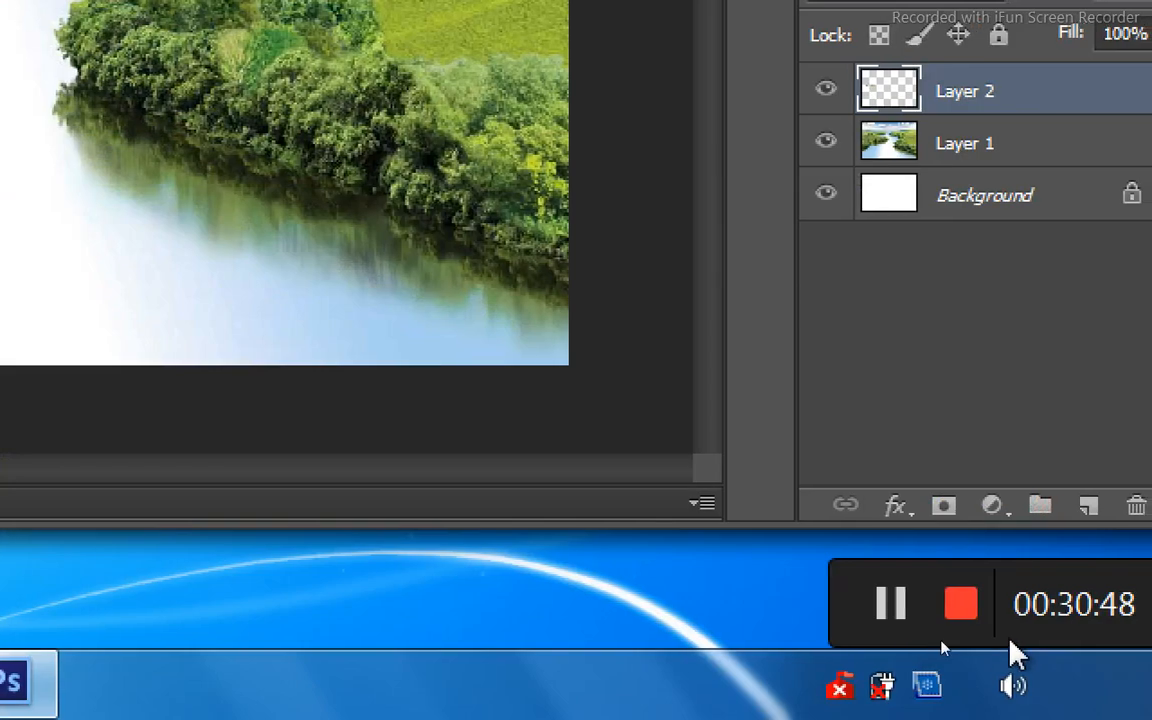
{"action": "left_click", "coordinate": [908, 516]}
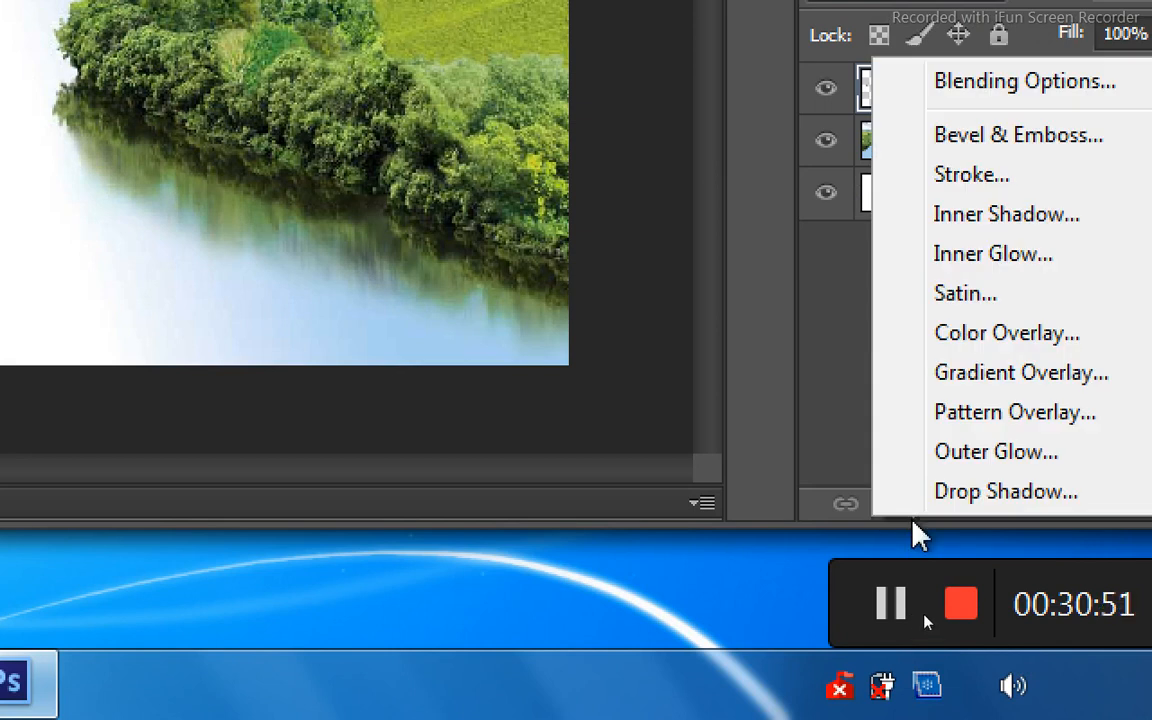
{"action": "left_click", "coordinate": [935, 95]}
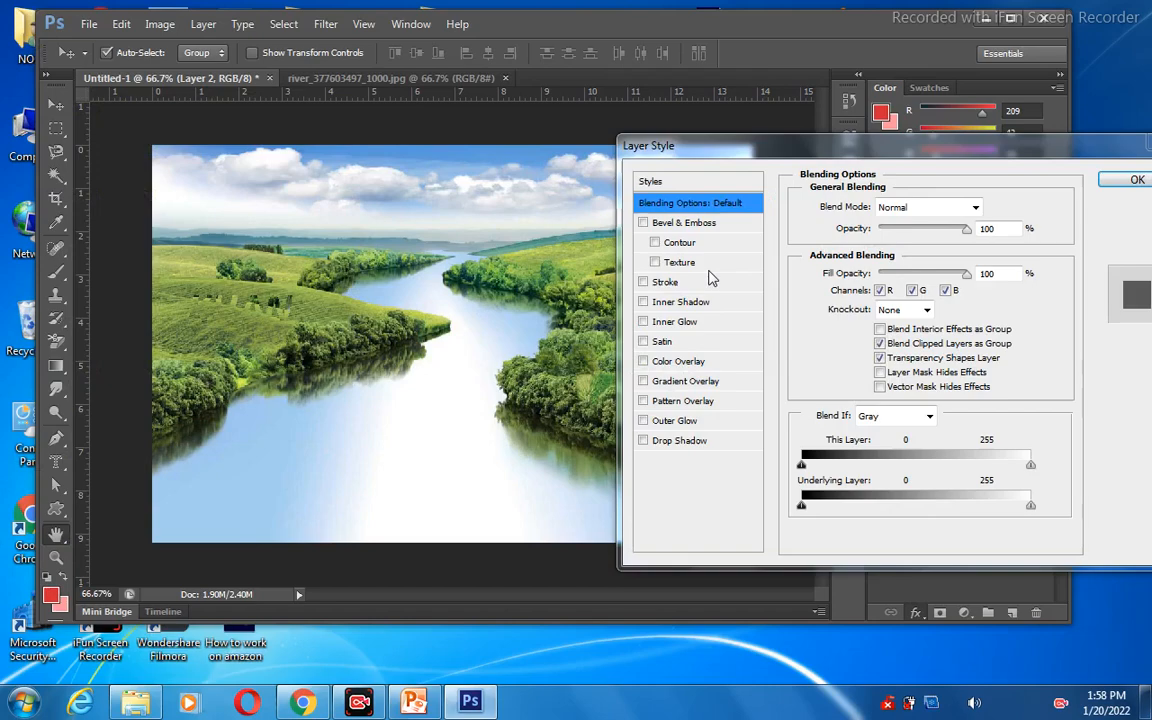
{"action": "left_click", "coordinate": [674, 321]}
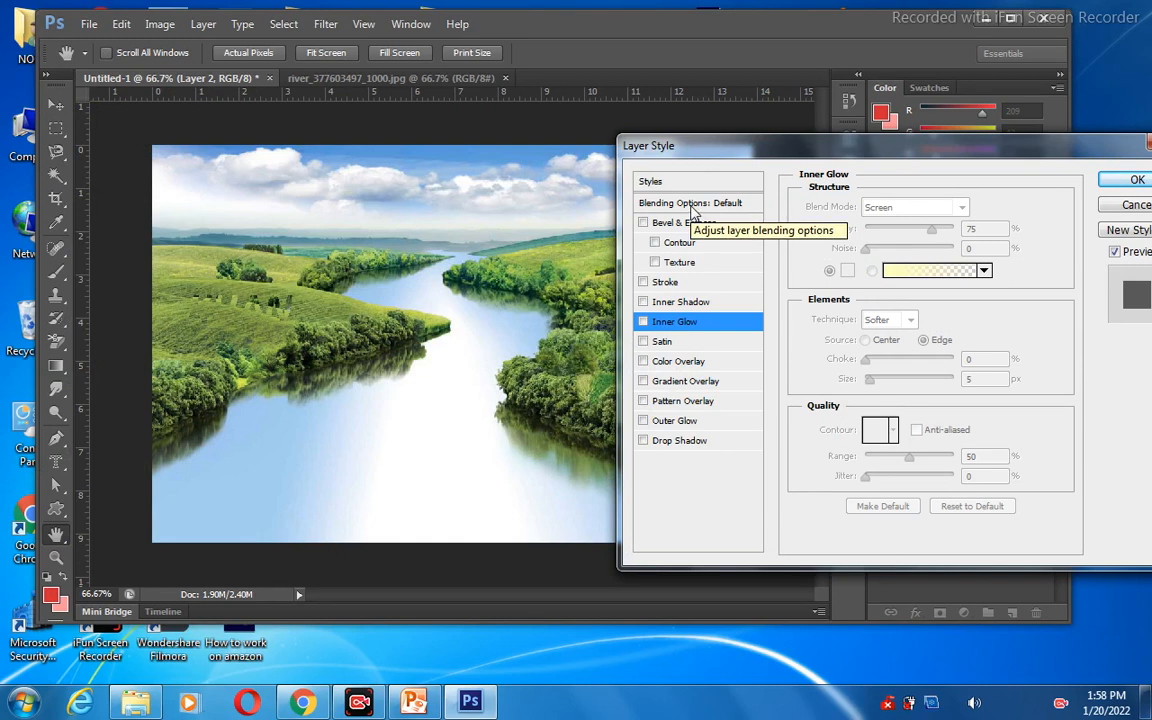
{"action": "left_click", "coordinate": [690, 204]}
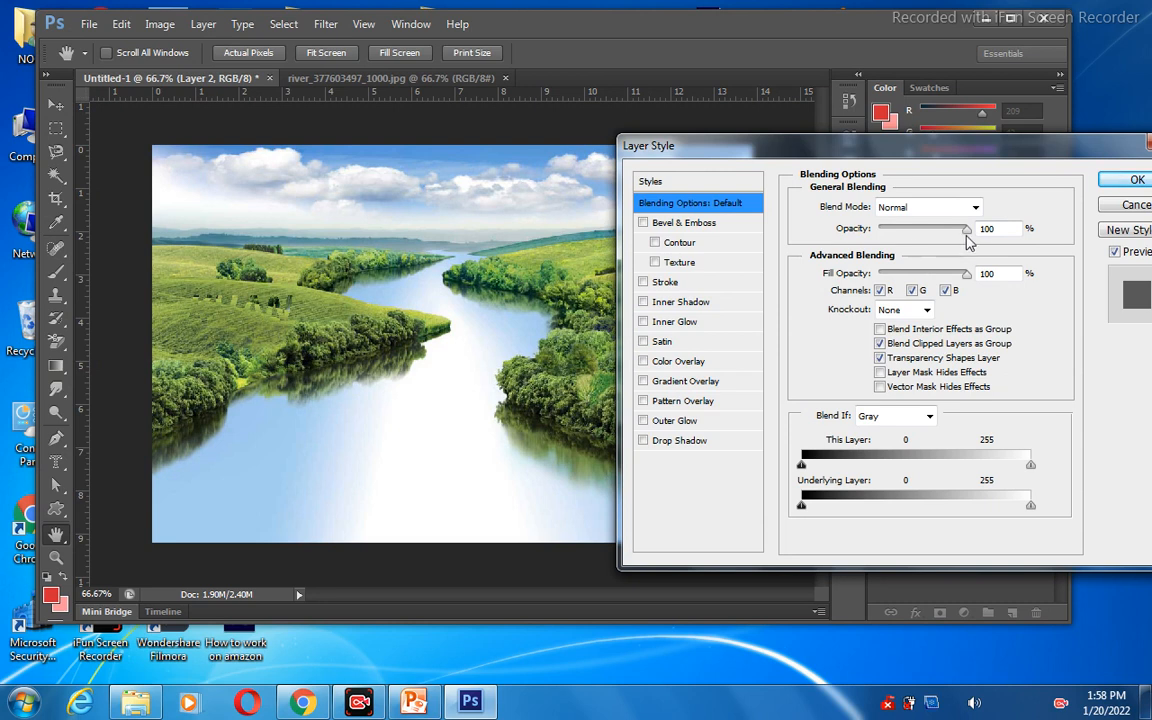
Try an opacity of 50% and a fill opacity of 94% on Layer 2, and return both to 100%.
{"action": "left_click_drag", "start_coordinate": [966, 231], "coordinate": [922, 236]}
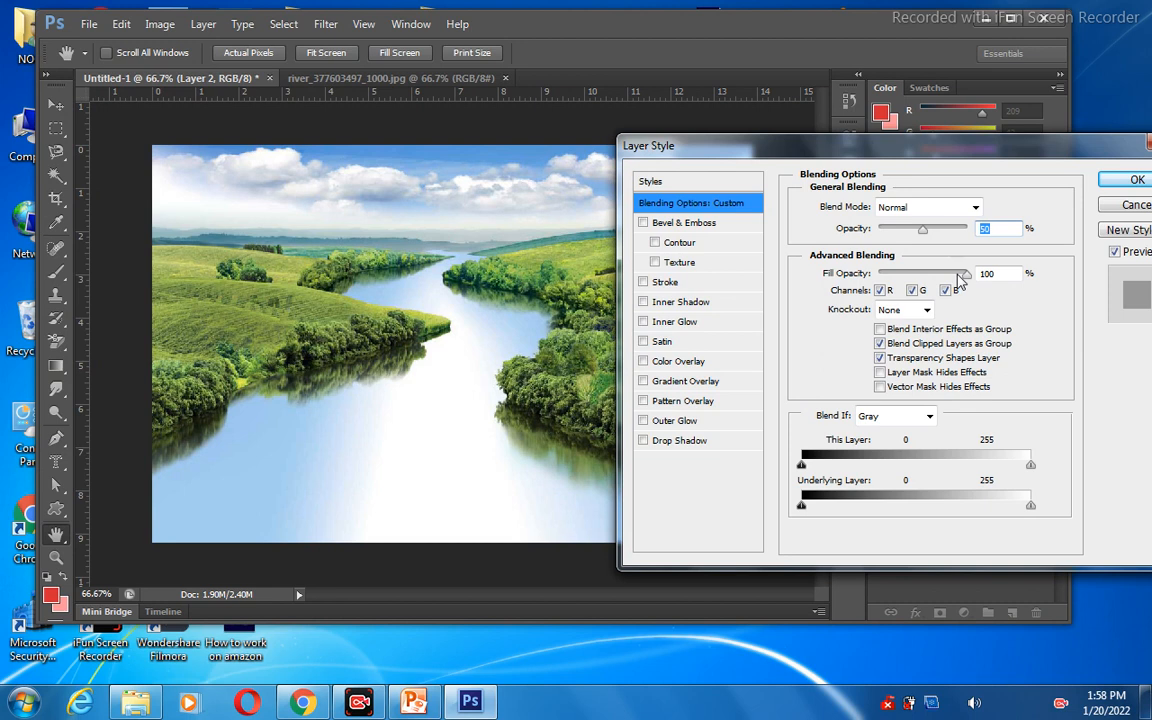
{"action": "mouse_move", "coordinate": [962, 276]}
{"action": "left_mouse_down"}
{"action": "mouse_move", "coordinate": [944, 277]}
{"action": "mouse_move", "coordinate": [966, 277]}
{"action": "left_mouse_up"}
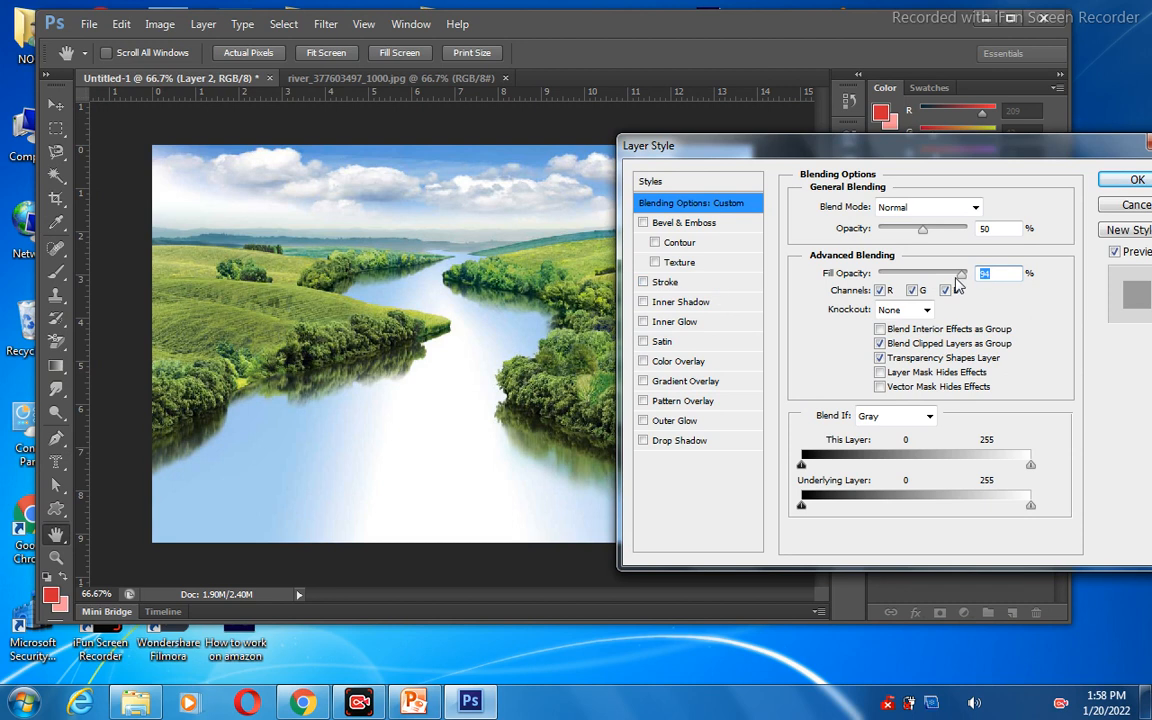
{"action": "left_click_drag", "start_coordinate": [960, 285], "coordinate": [980, 280]}
{"action": "left_click_drag", "start_coordinate": [926, 234], "coordinate": [985, 229]}
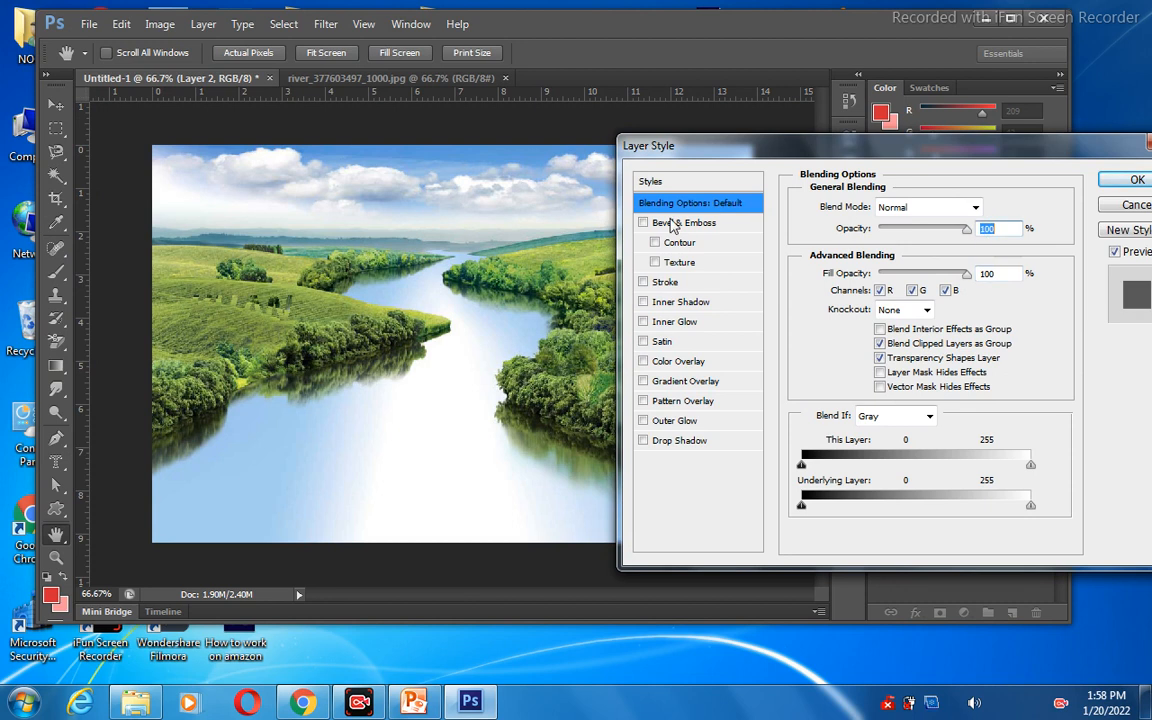
Enable Bevel & Emboss with Contour on Layer 2, with opacity at 69% and fill opacity at 26%.
{"action": "left_click", "coordinate": [655, 243]}
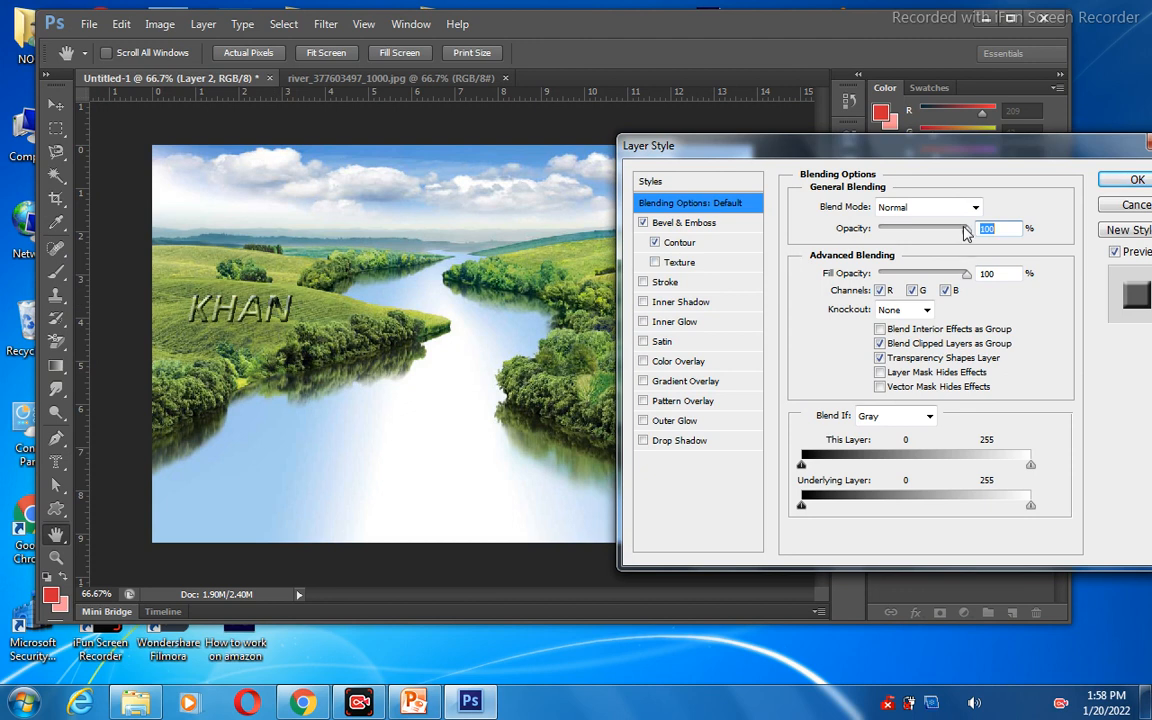
{"action": "left_click_drag", "start_coordinate": [966, 232], "coordinate": [941, 237]}
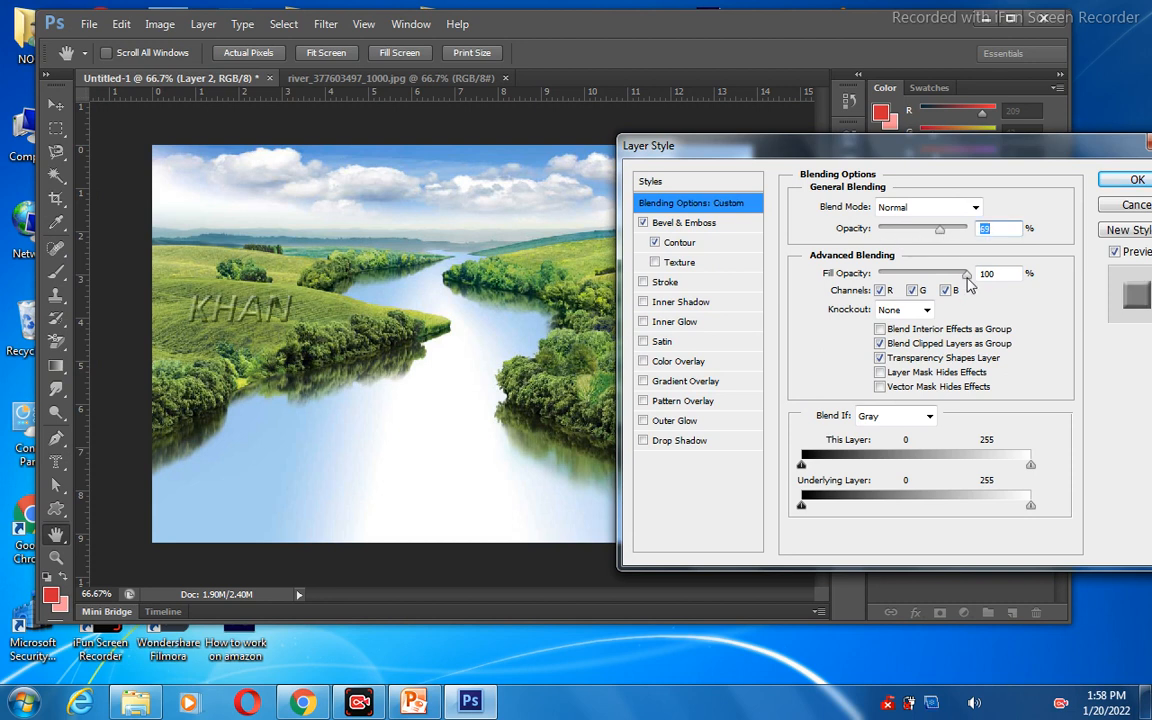
{"action": "left_click_drag", "start_coordinate": [967, 279], "coordinate": [900, 278]}
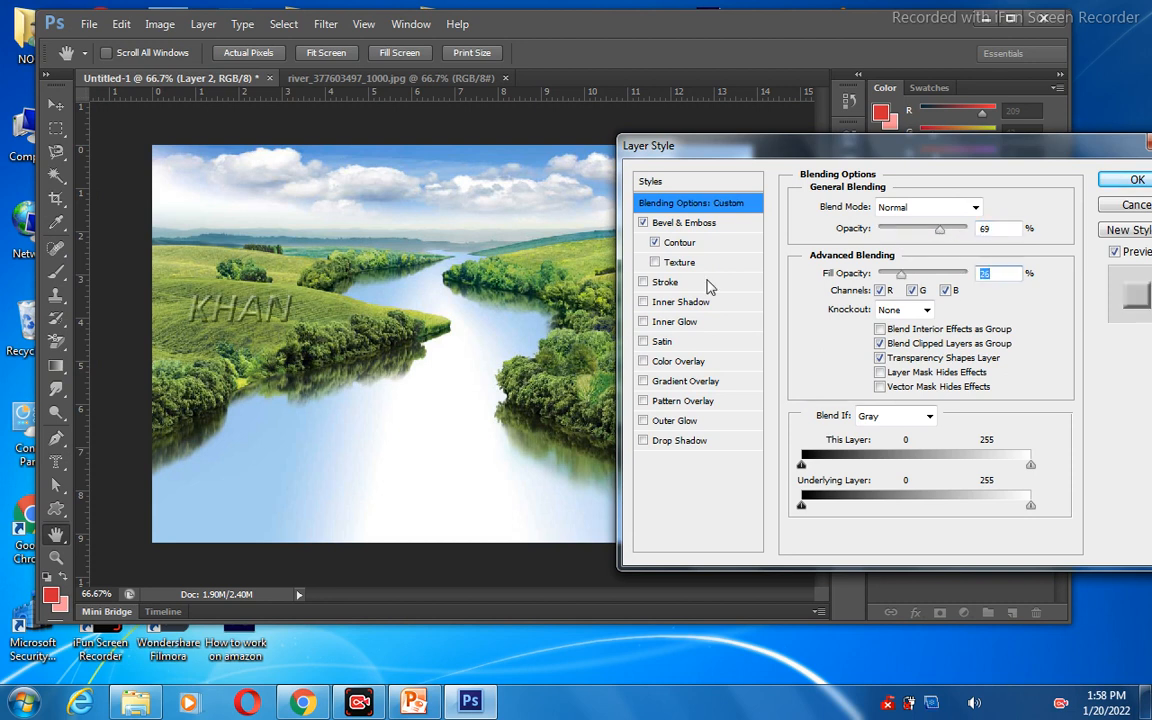
Add the Satin effect to Layer 2, leaving Inner Glow off, and apply the layer style.
{"action": "left_click", "coordinate": [644, 322]}
{"action": "left_click", "coordinate": [645, 326]}
{"action": "left_click", "coordinate": [644, 342]}
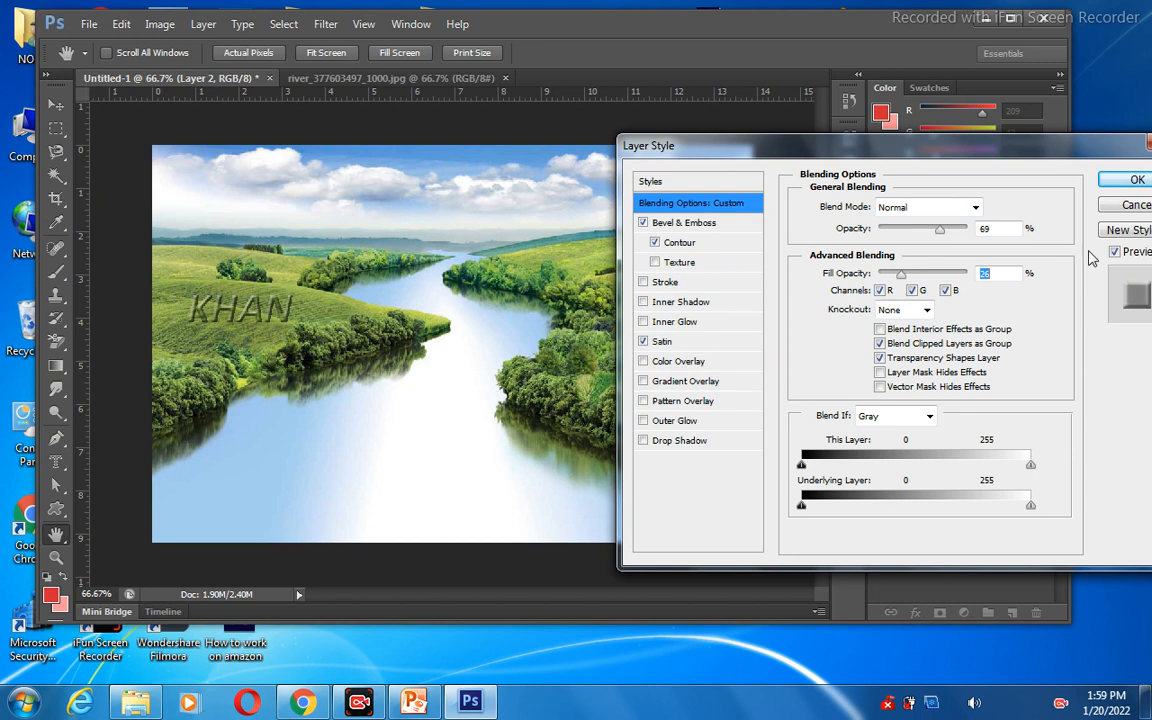
{"action": "left_click", "coordinate": [1137, 181]}
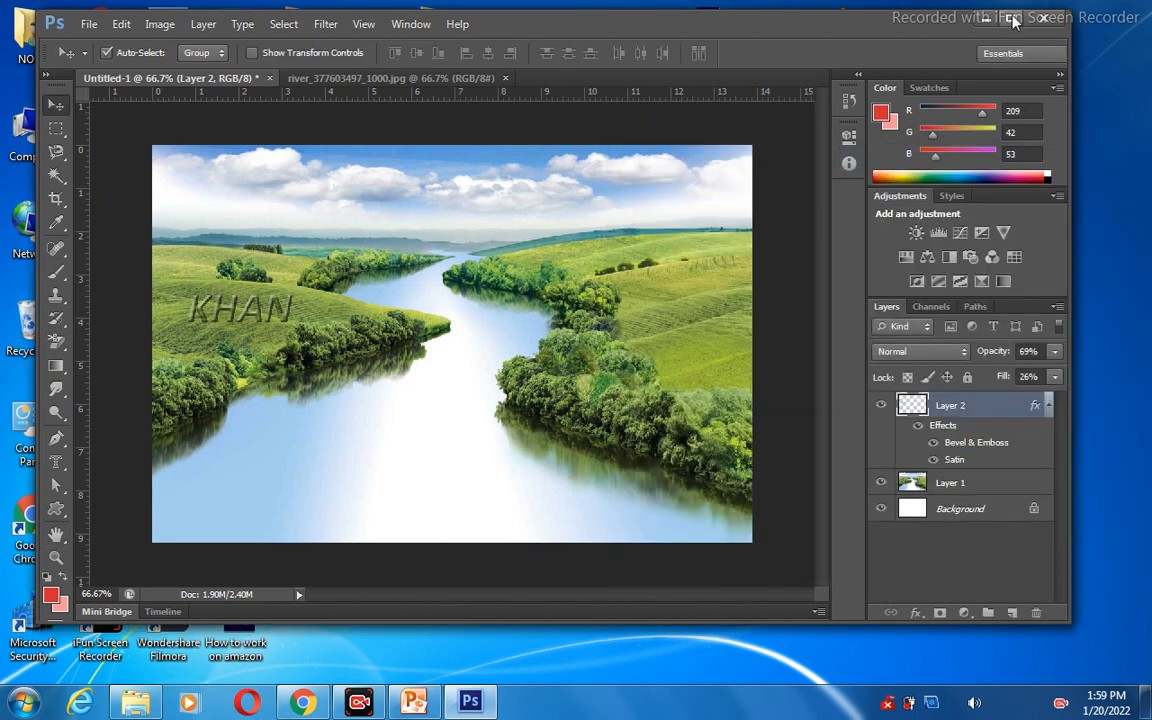
Maximize the program window and move the embossed letters slightly higher on the left hillside.
{"action": "left_click", "coordinate": [1013, 19]}
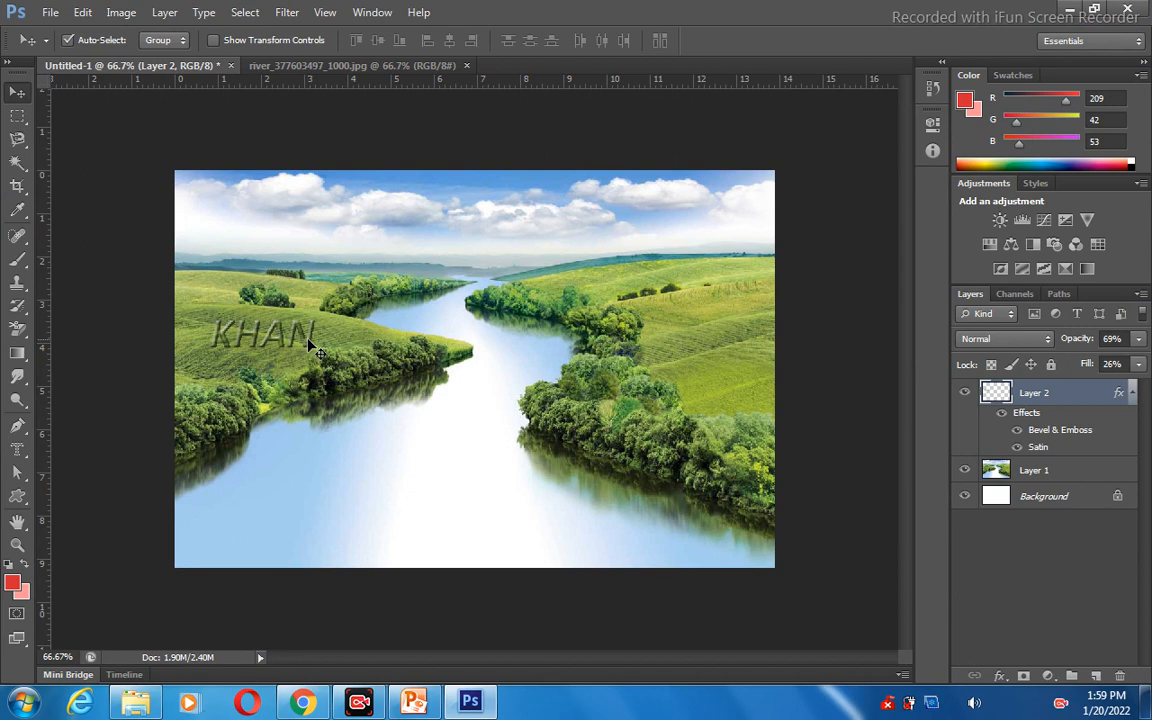
{"action": "left_click_drag", "start_coordinate": [307, 338], "coordinate": [298, 316]}
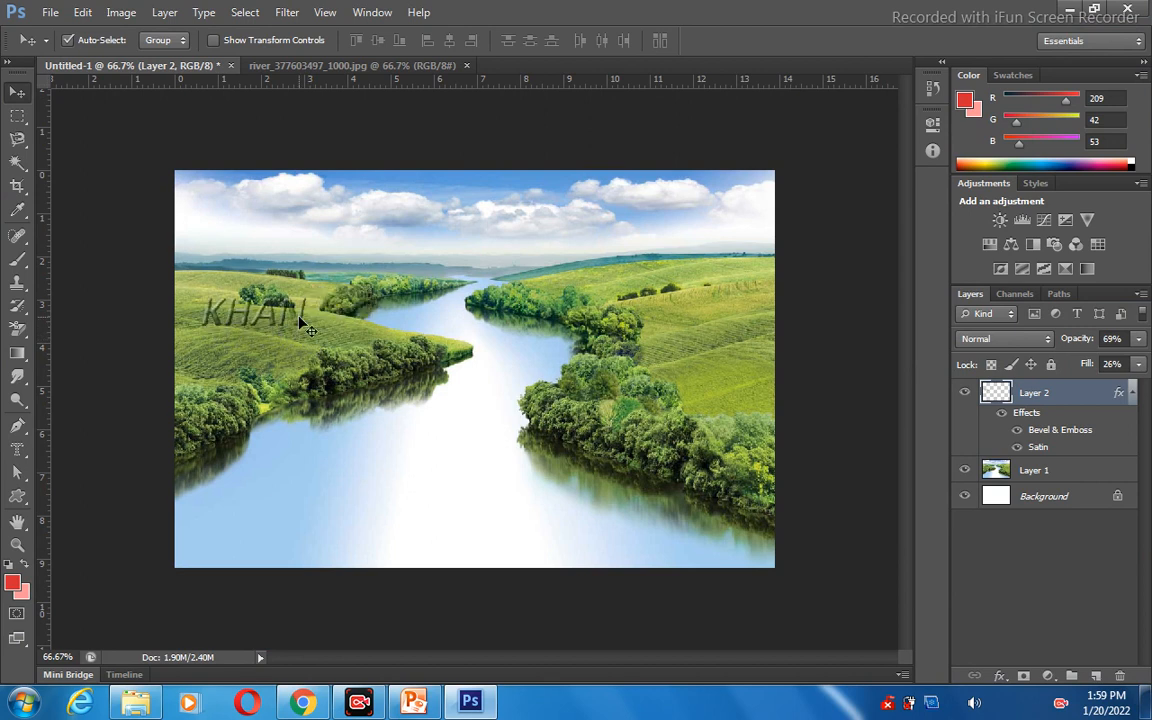